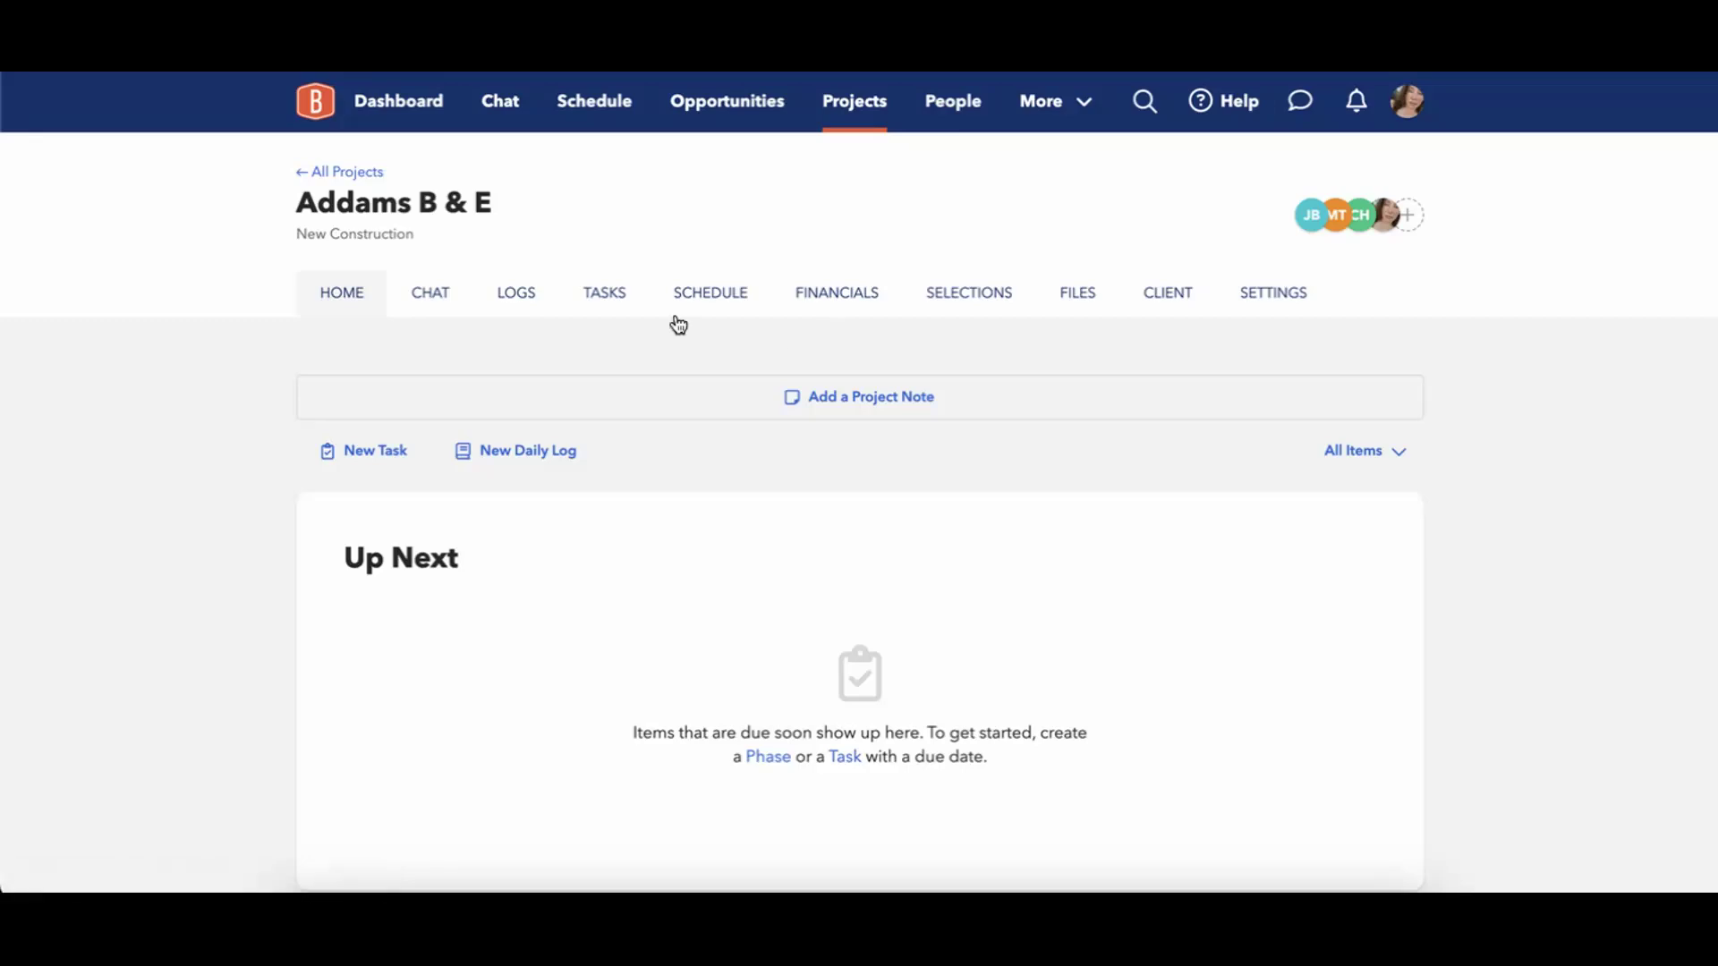
Open the project's schedule, preview it as a calendar, and return to the schedule view.
click(716, 311)
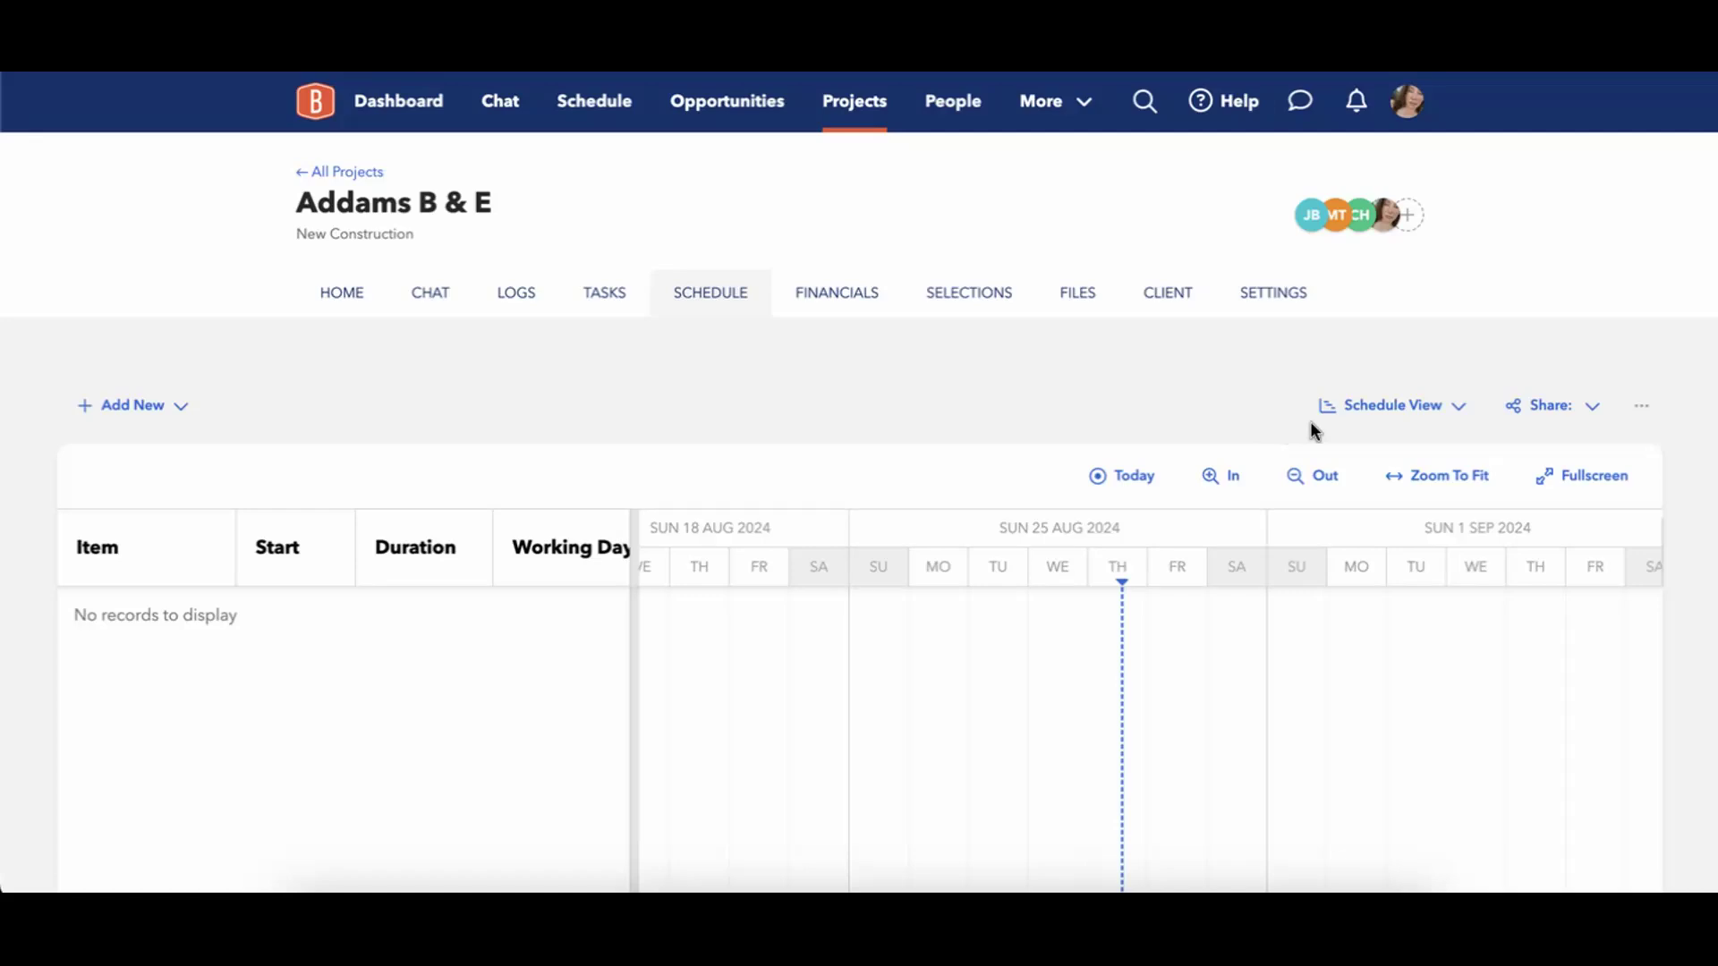
click(1444, 406)
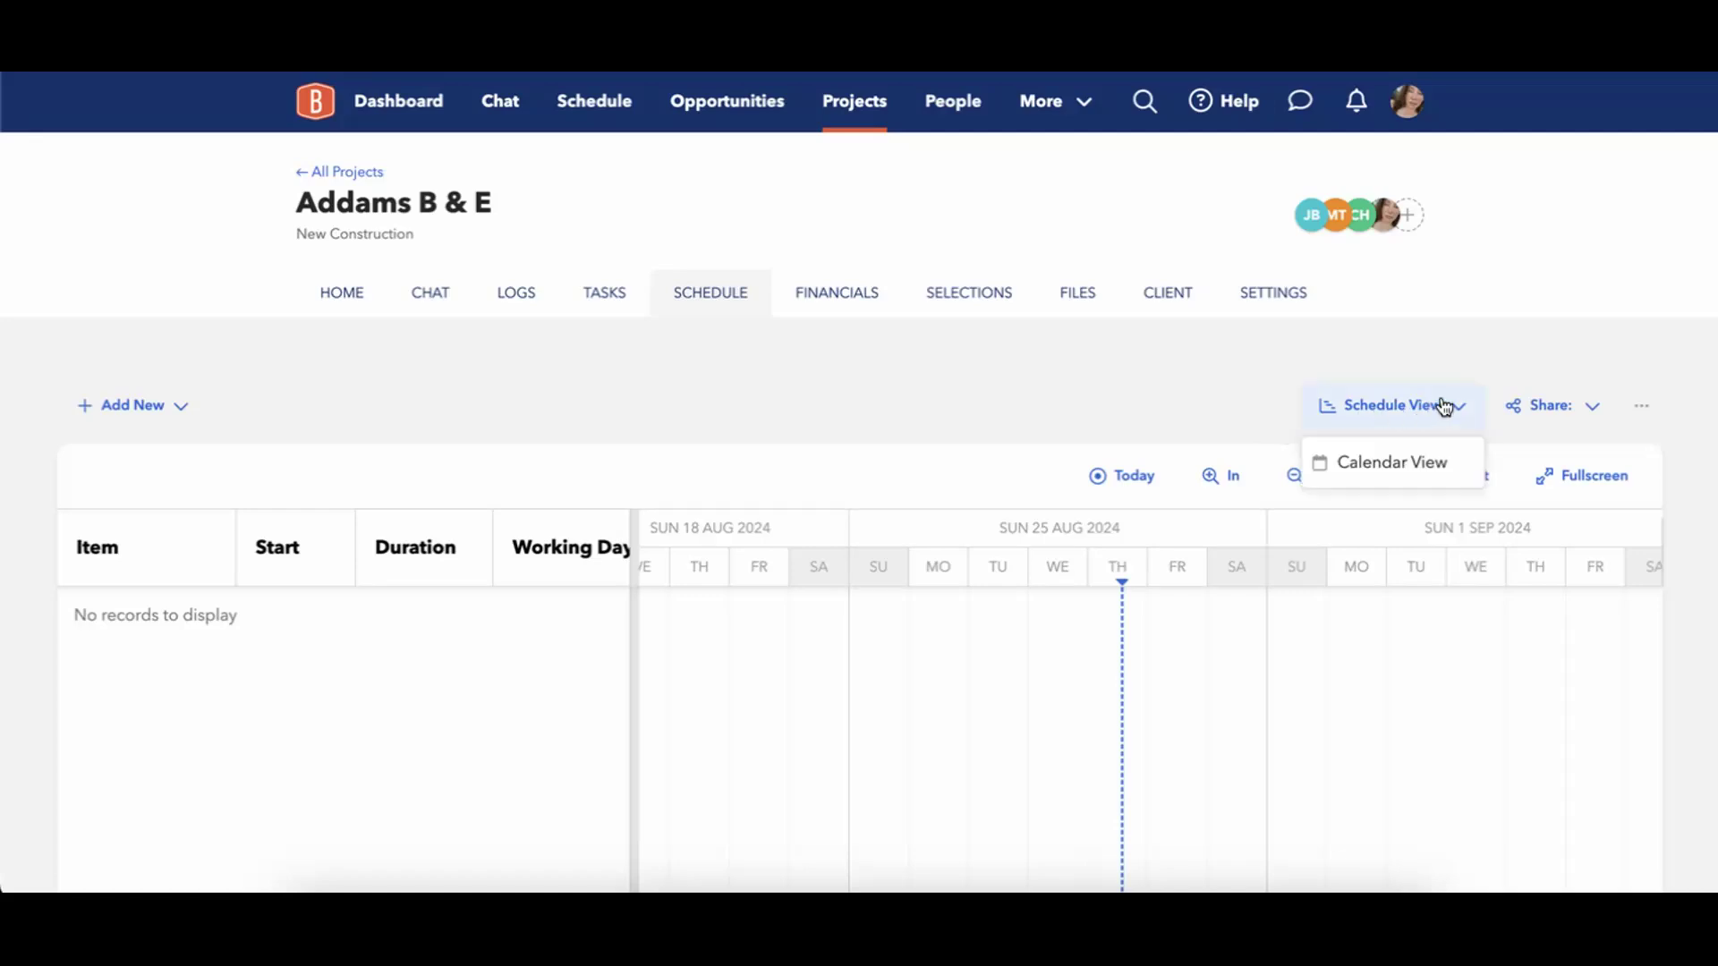
click(1422, 462)
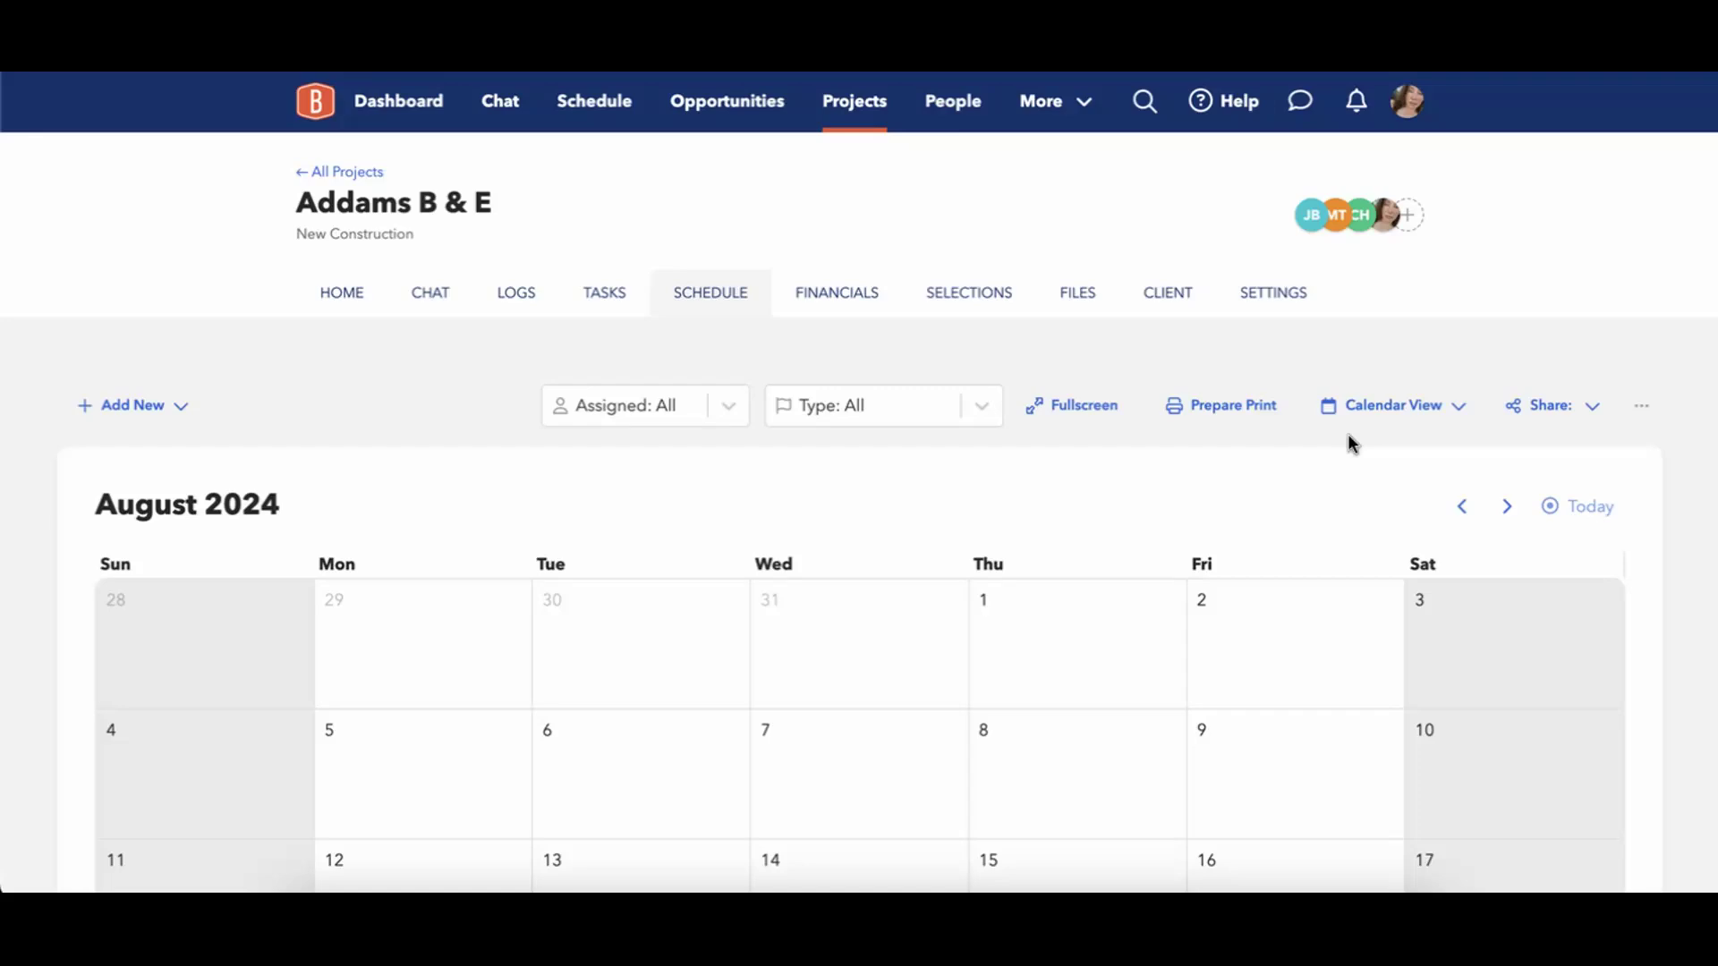
click(1385, 426)
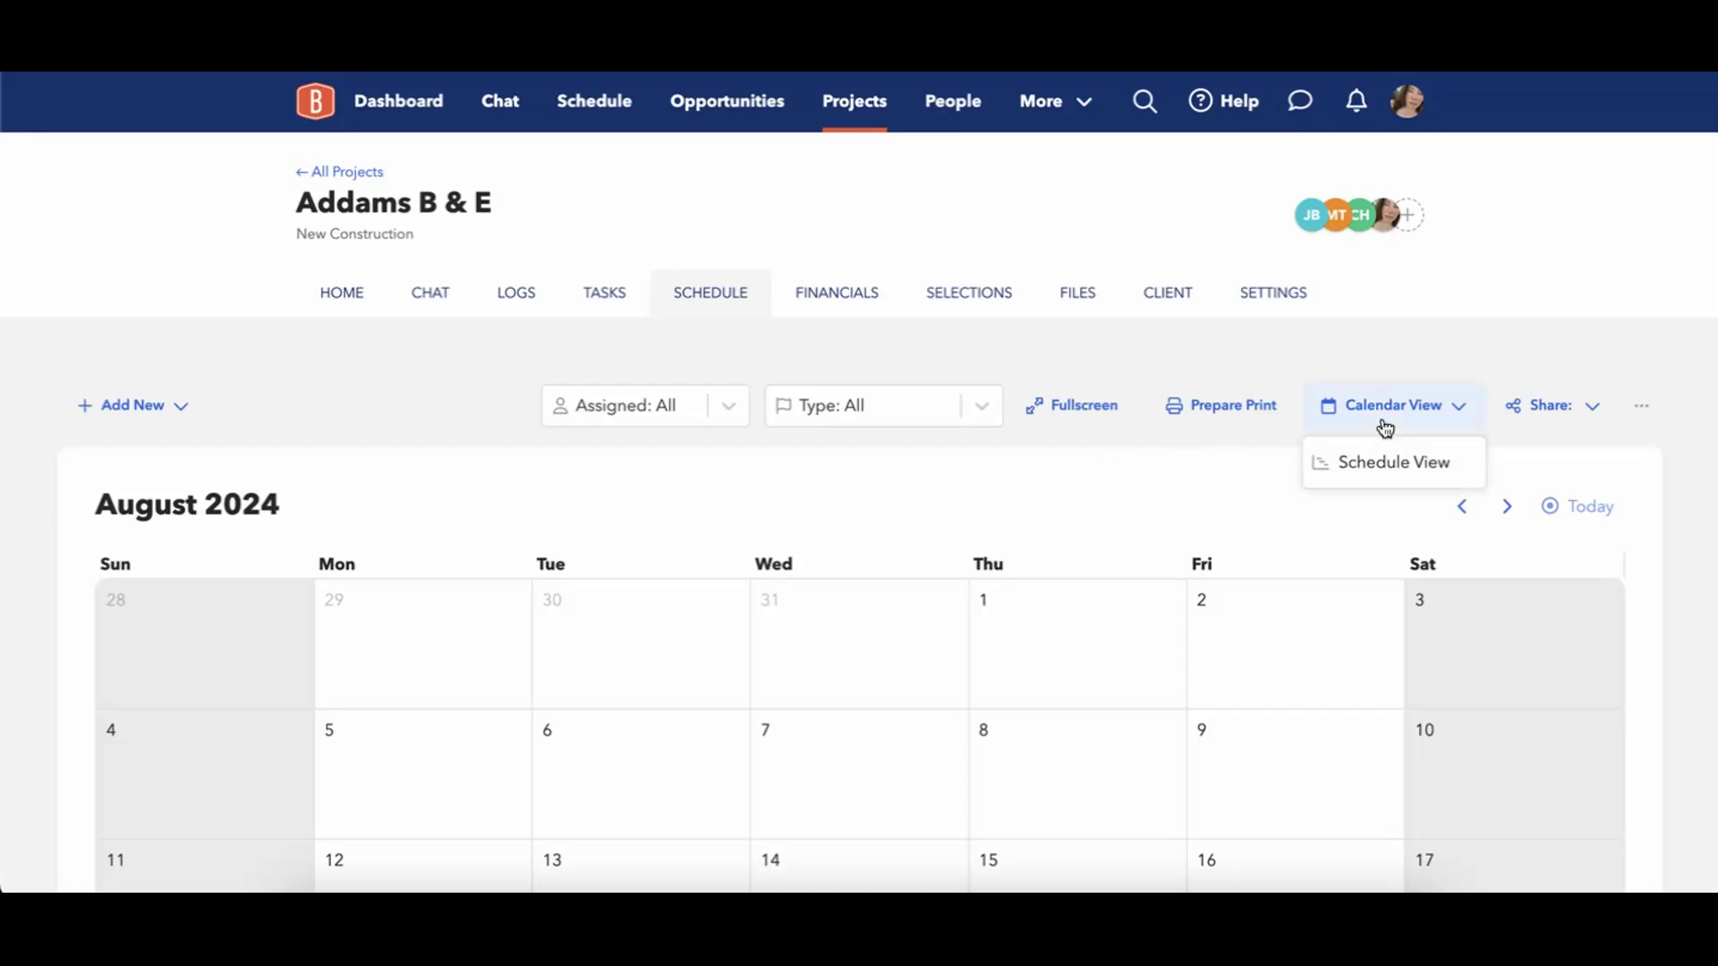
click(1387, 460)
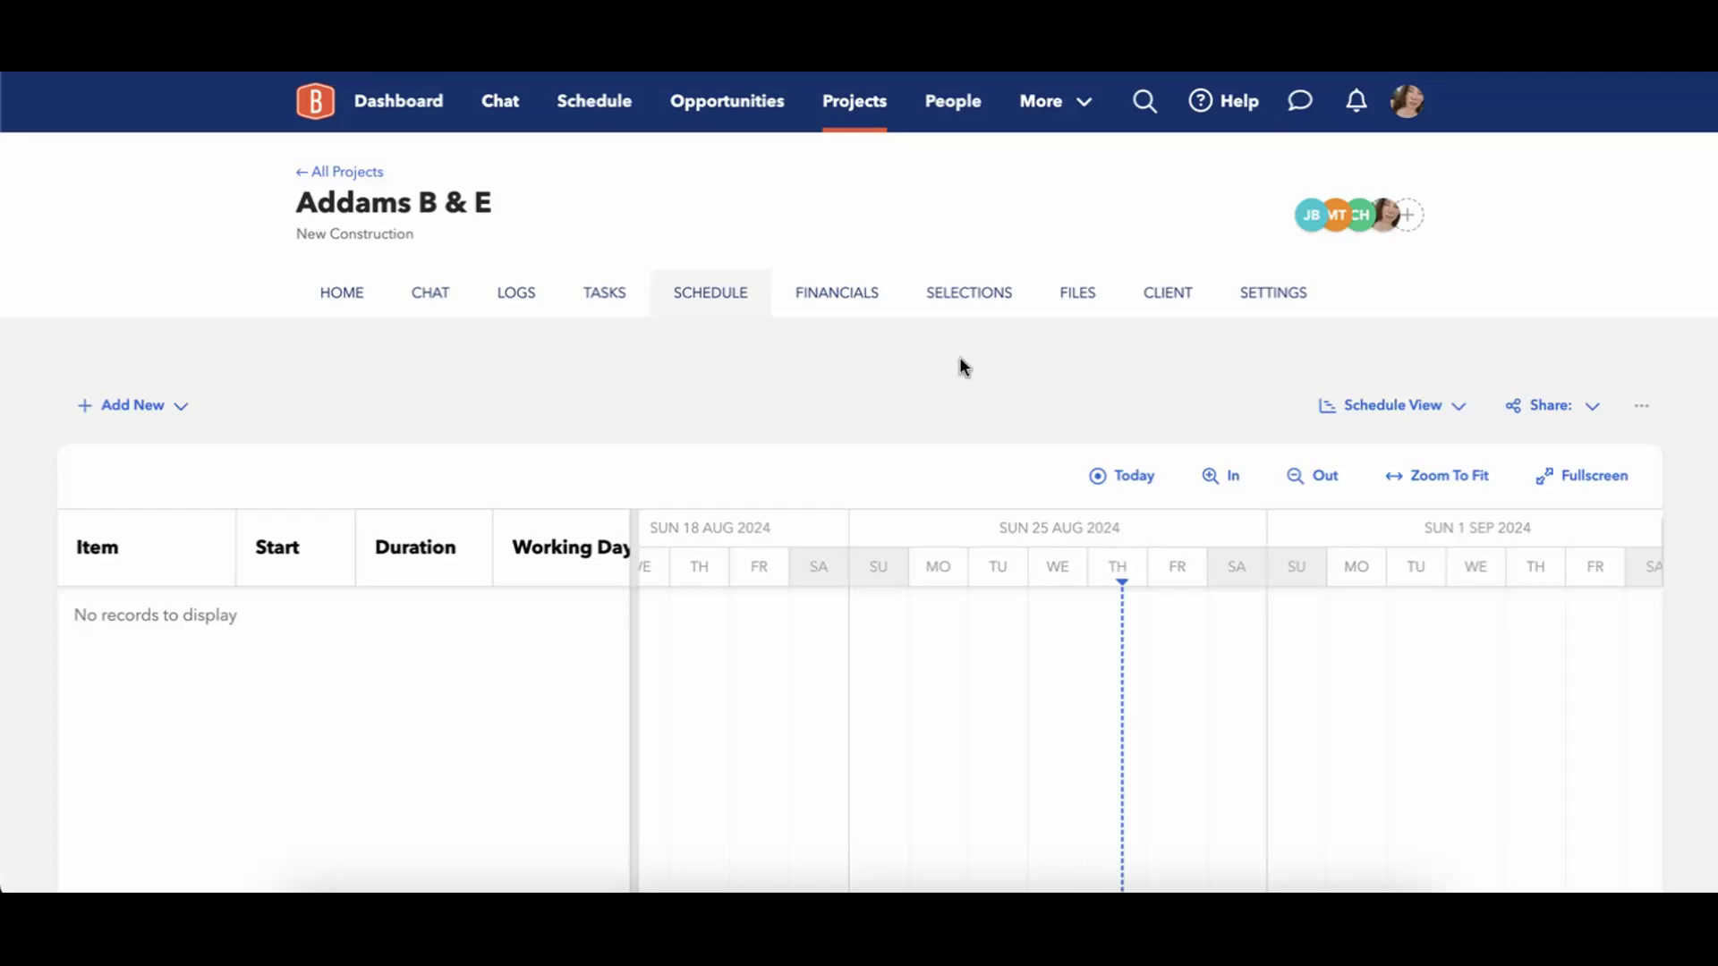
Review the dependency behavior modes and the working days in the project's schedule options.
click(1644, 417)
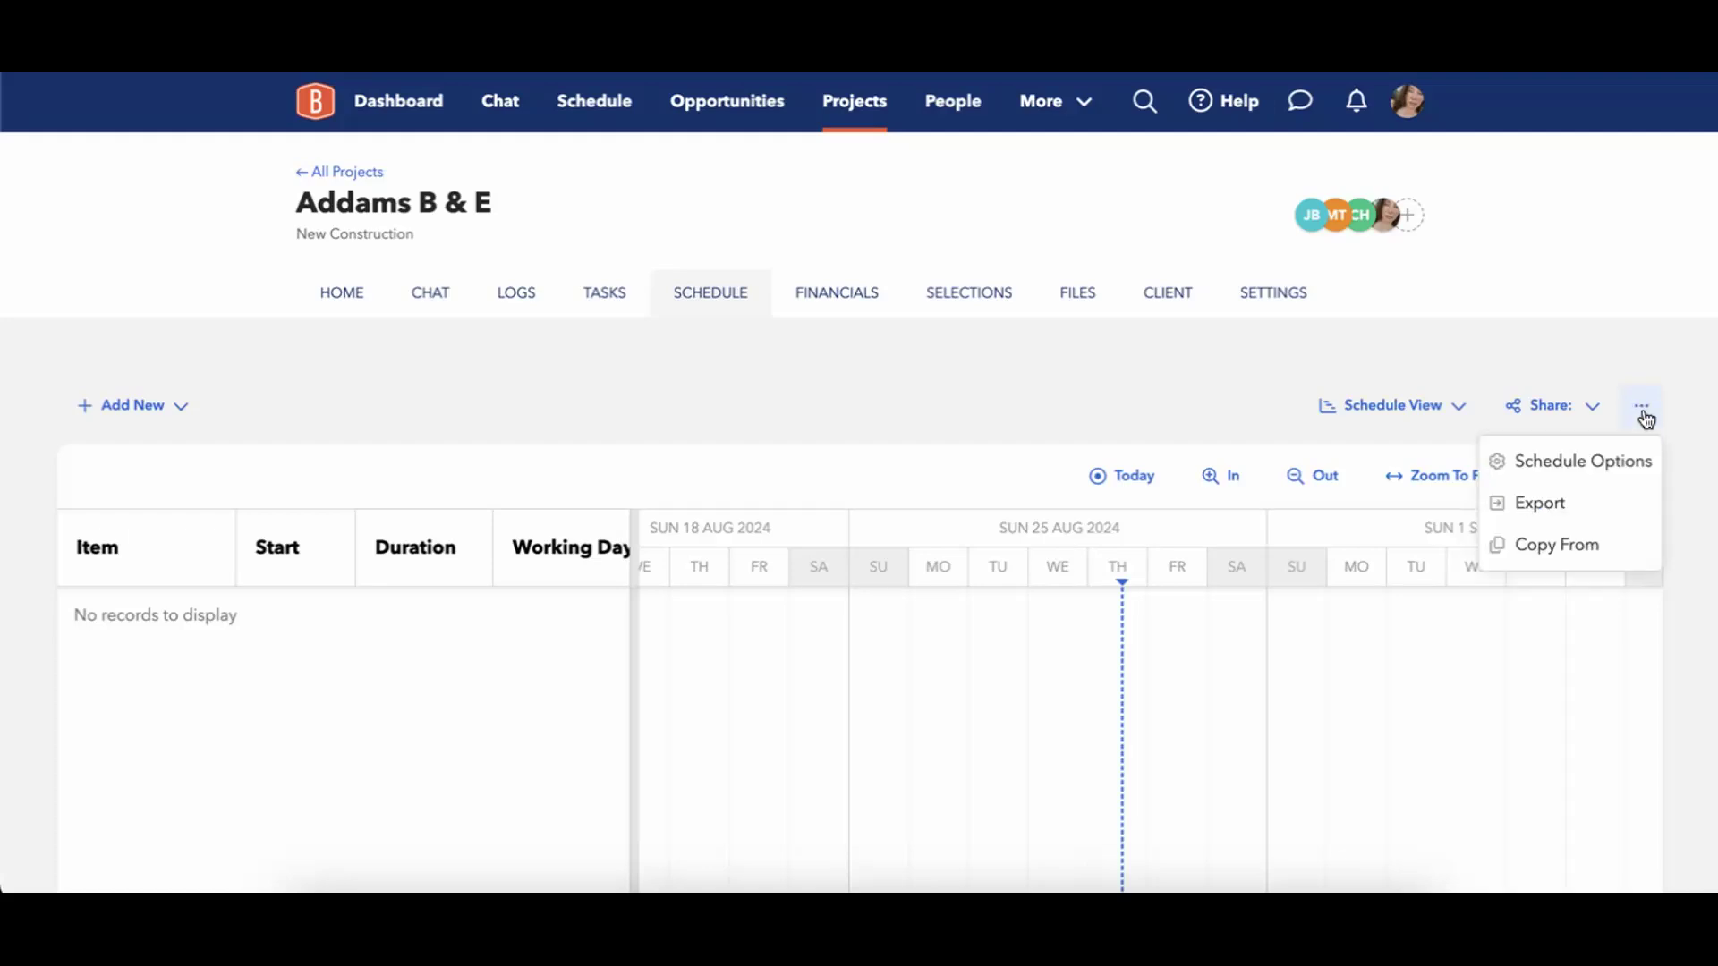
click(1624, 479)
scroll(893, 344, down, 2)
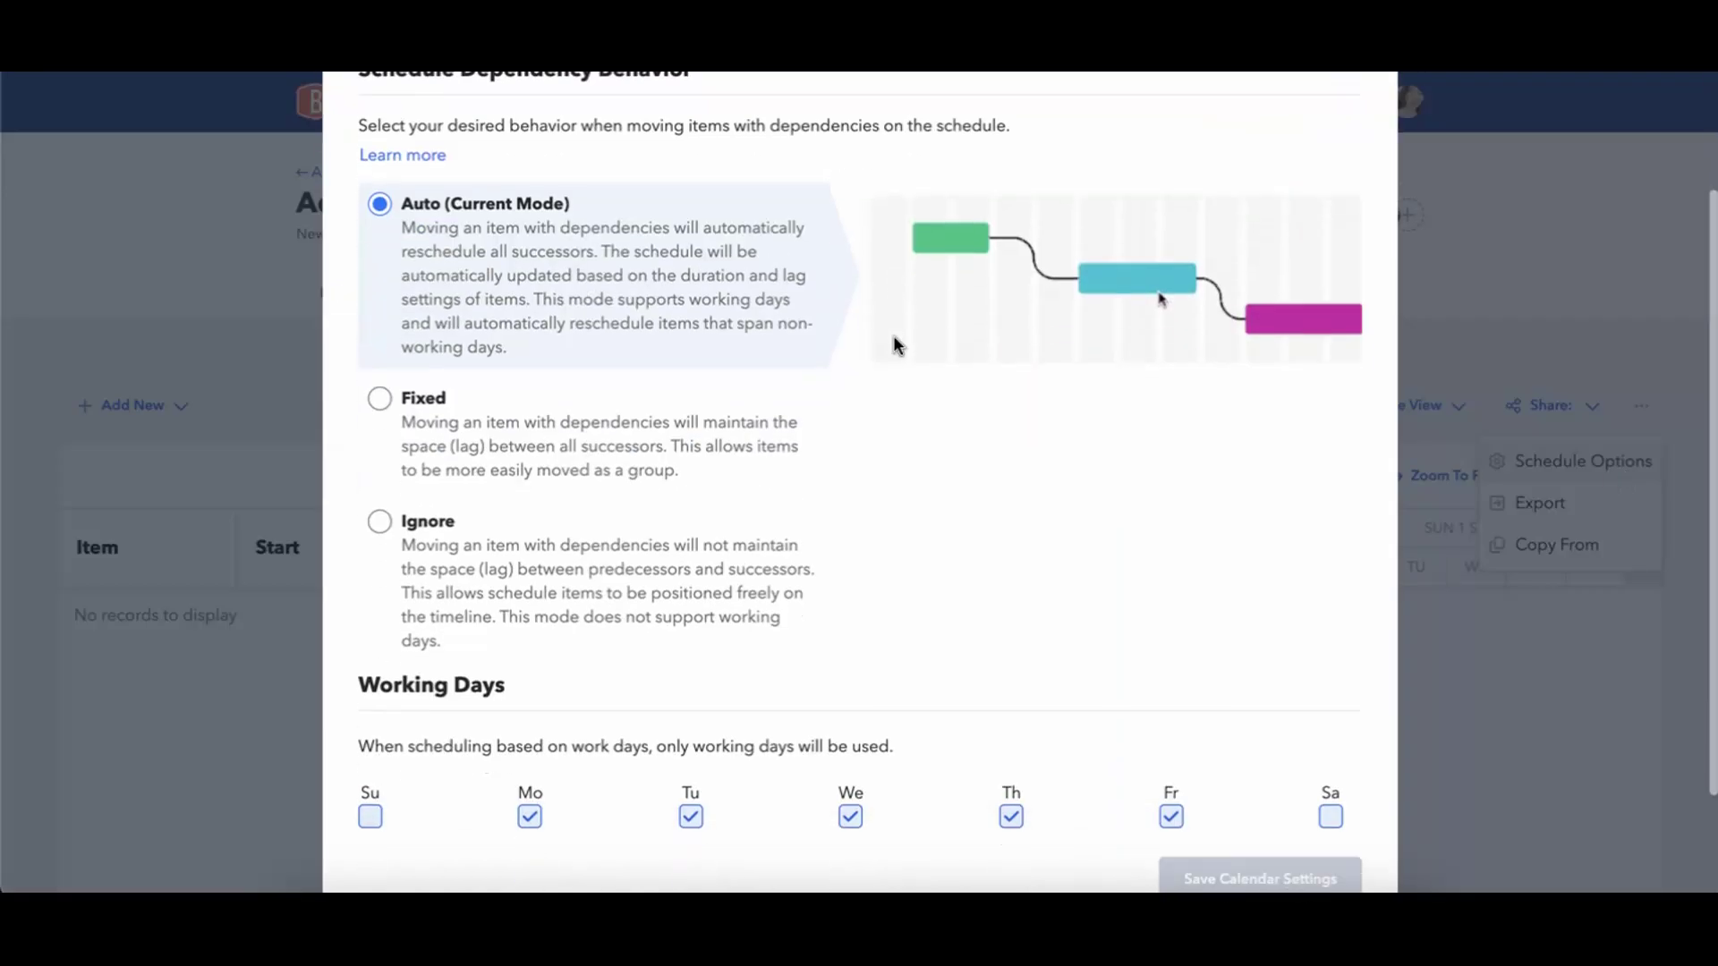
scroll(886, 315, up, 1)
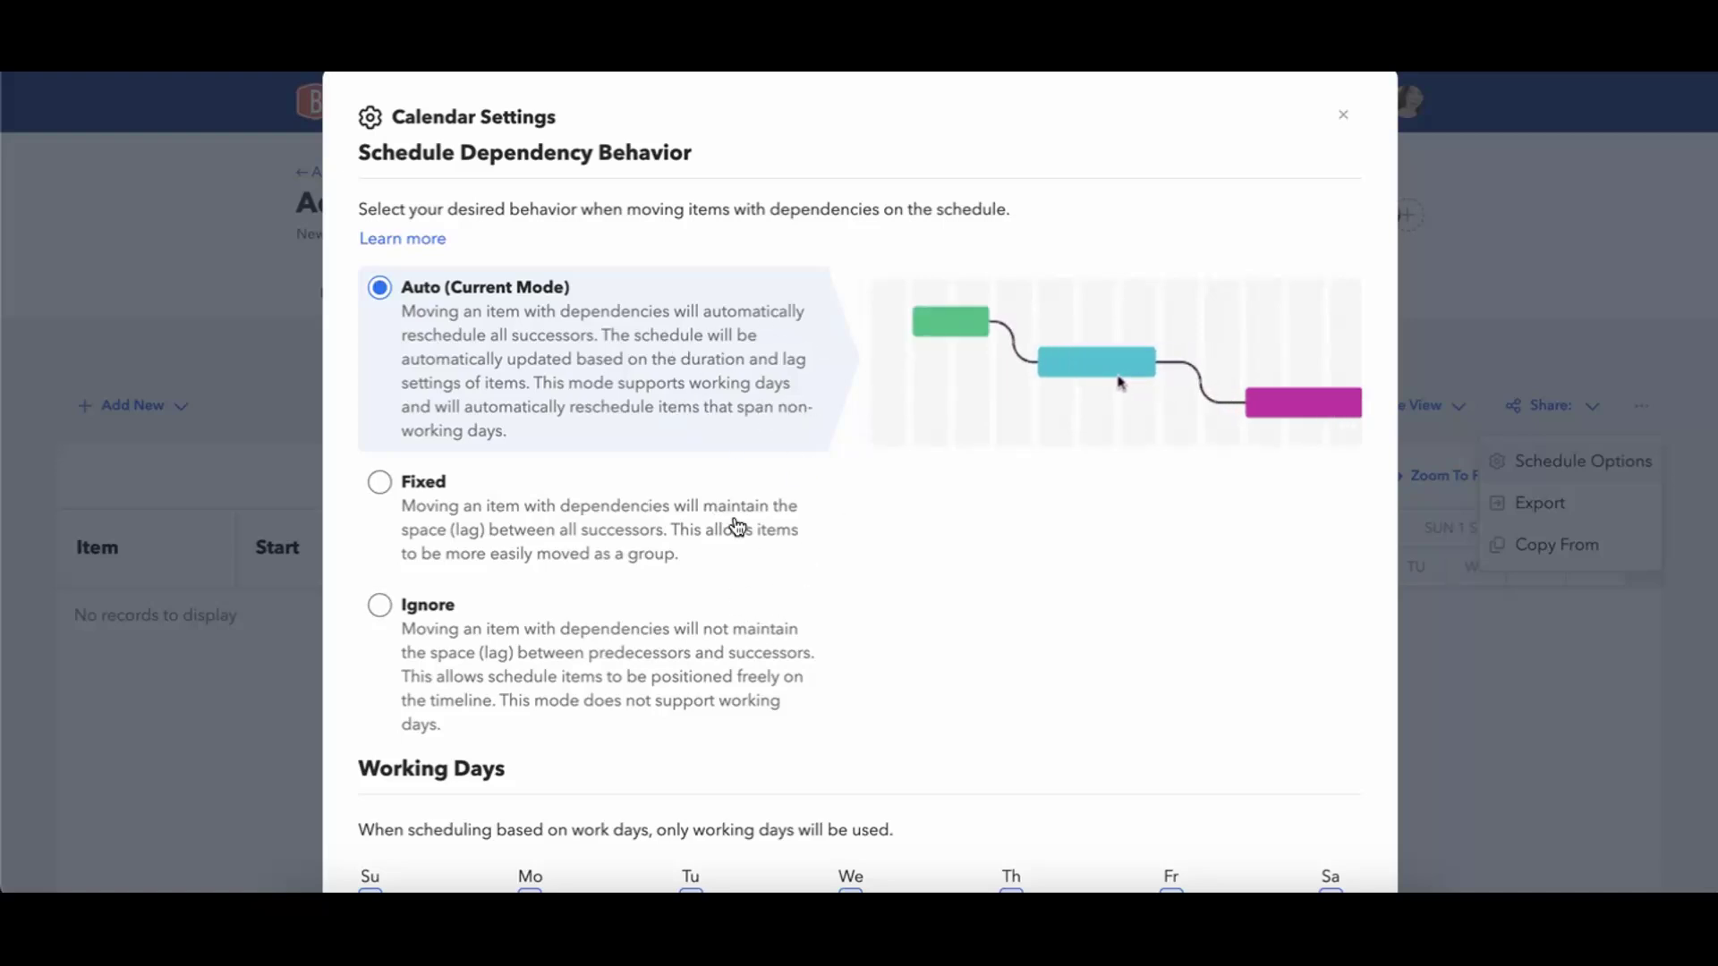
scroll(735, 526, down, 3)
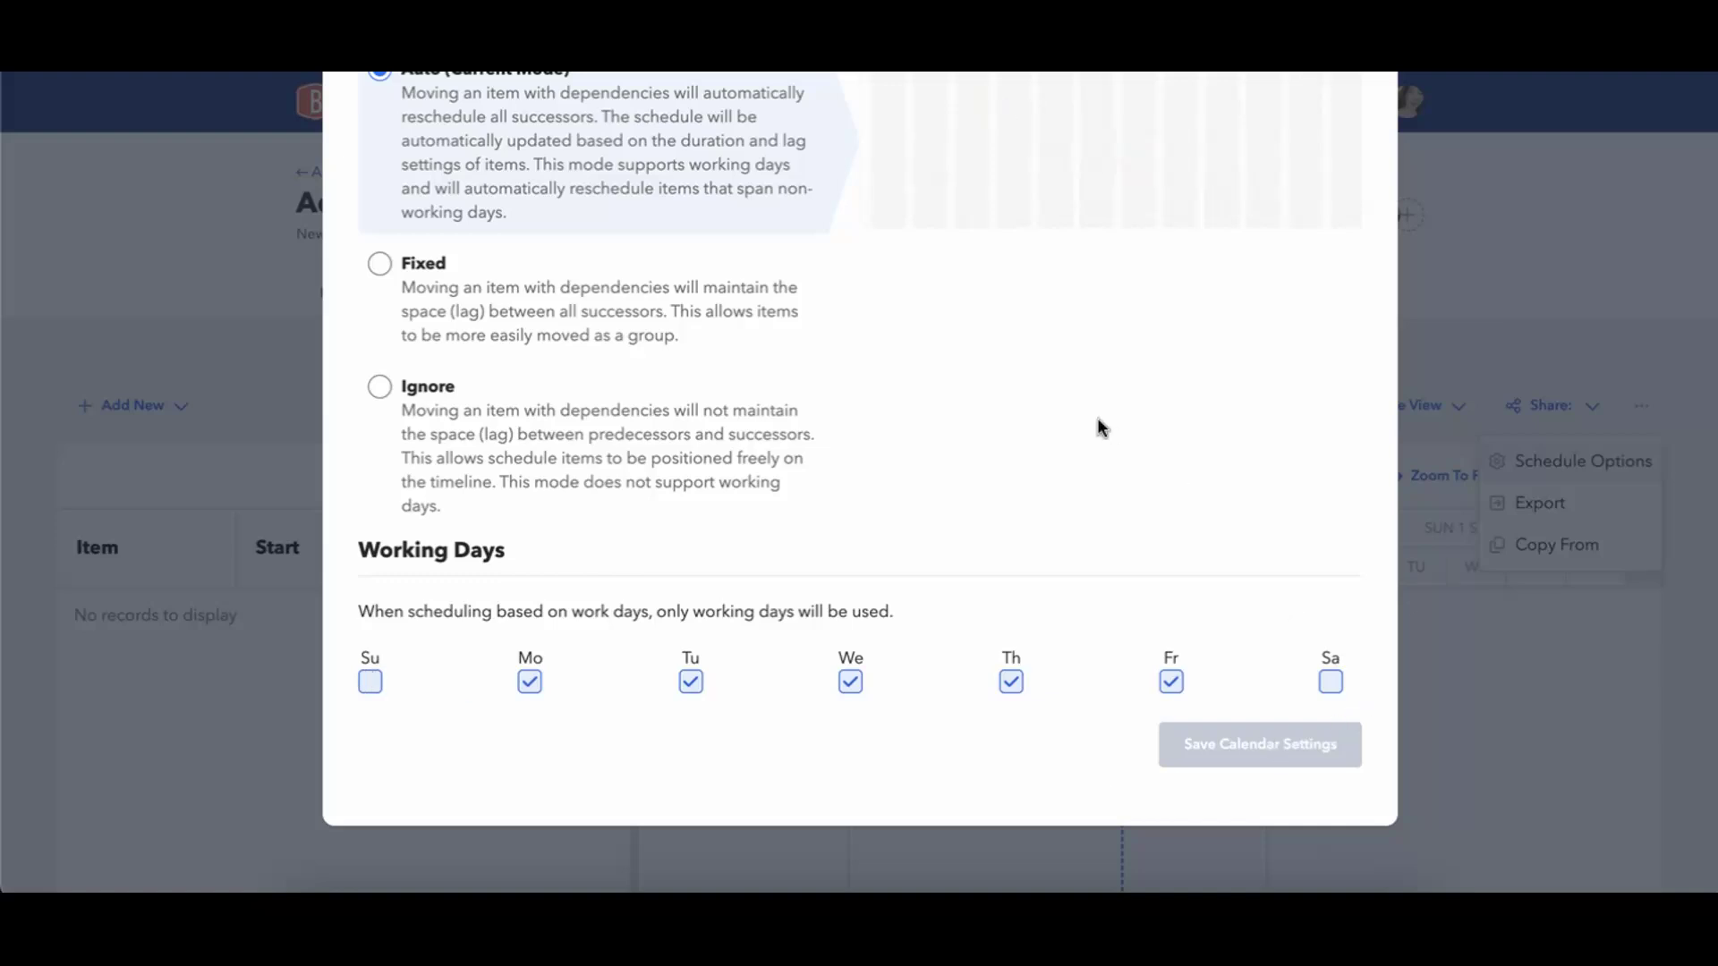
scroll(1011, 358, up, 1)
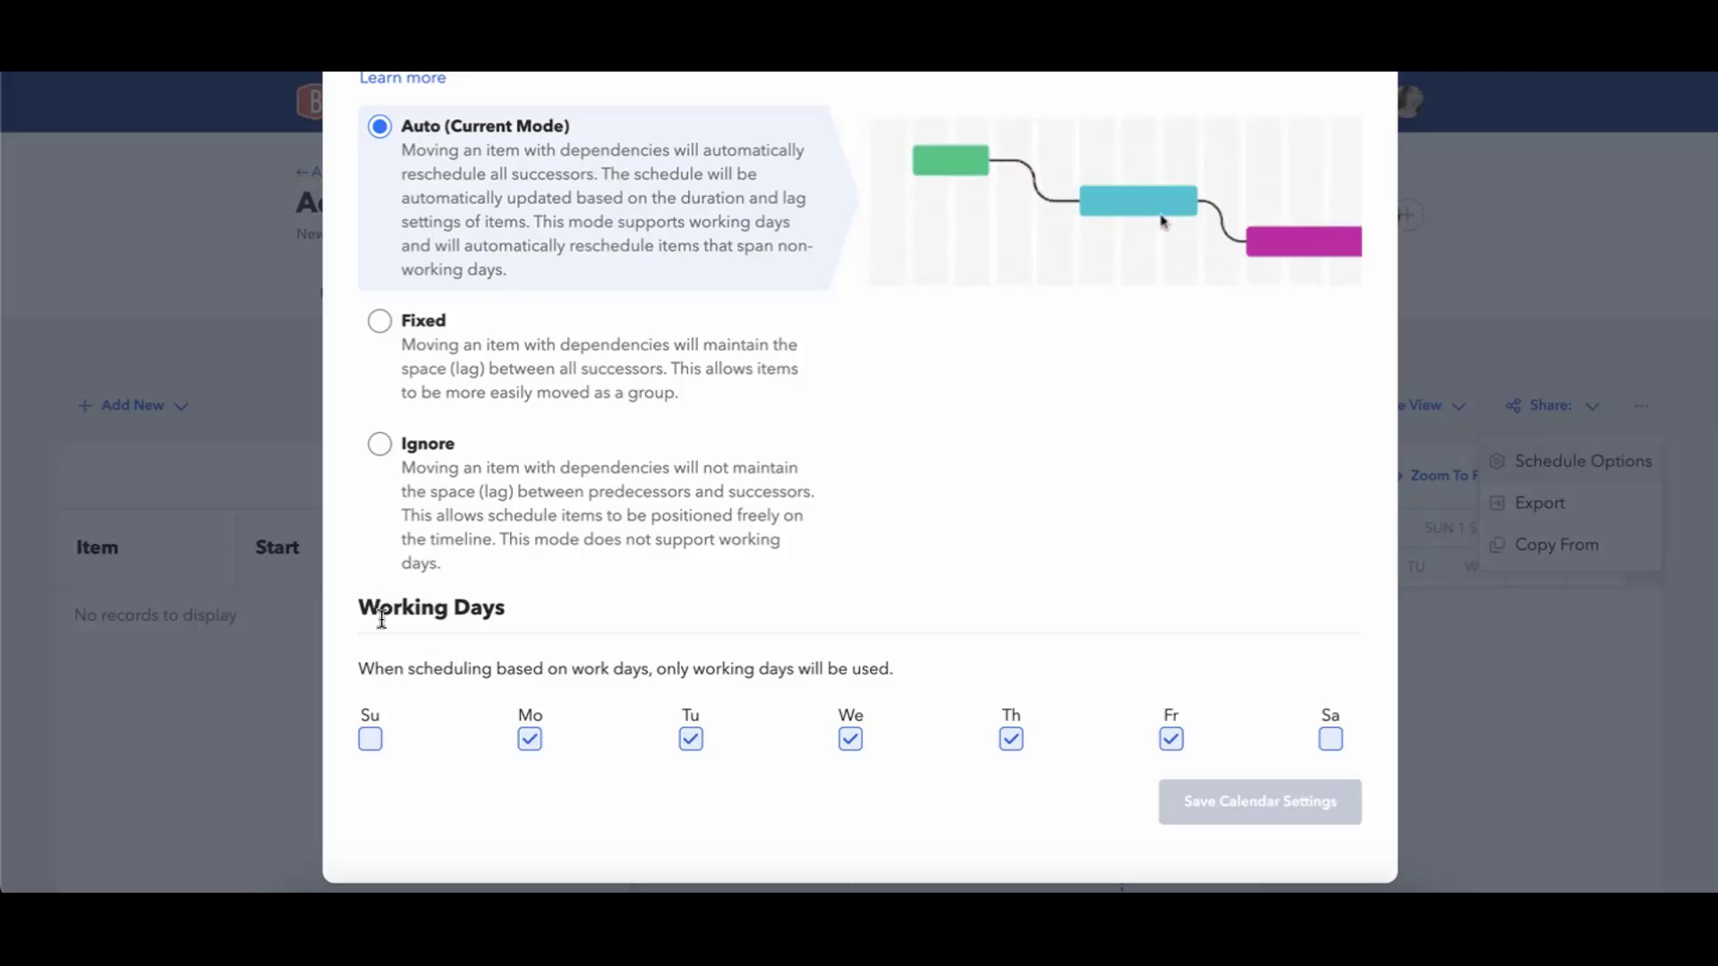
scroll(625, 375, up, 3)
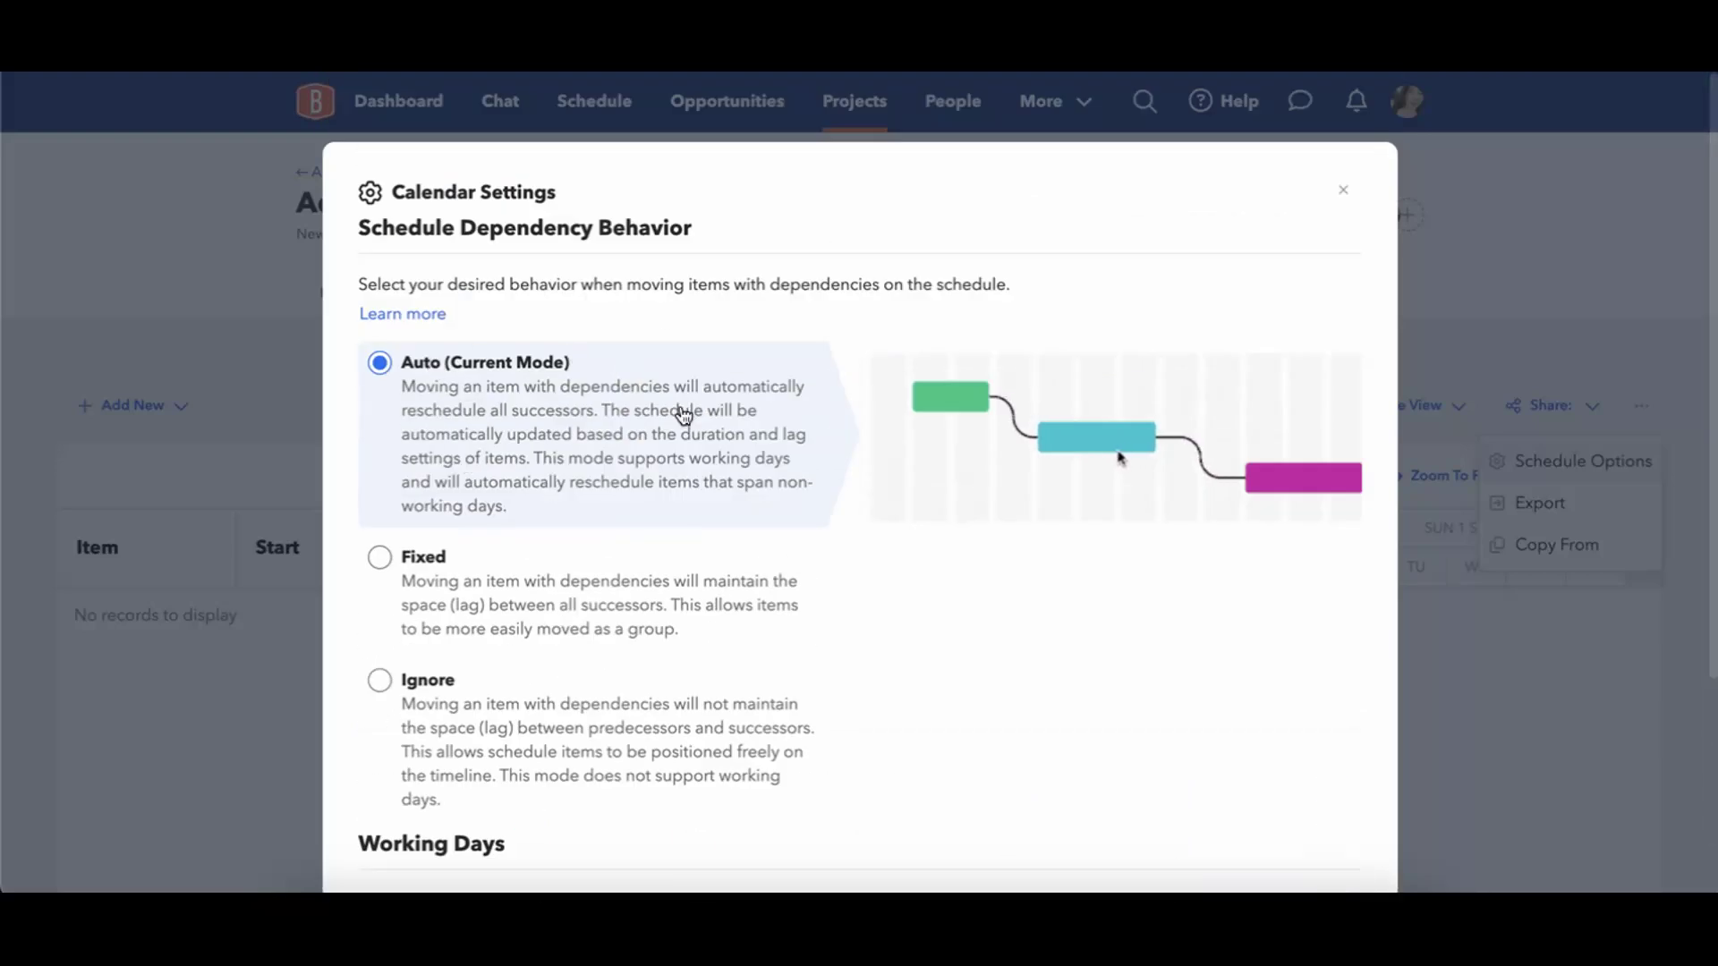
scroll(681, 470, down, 3)
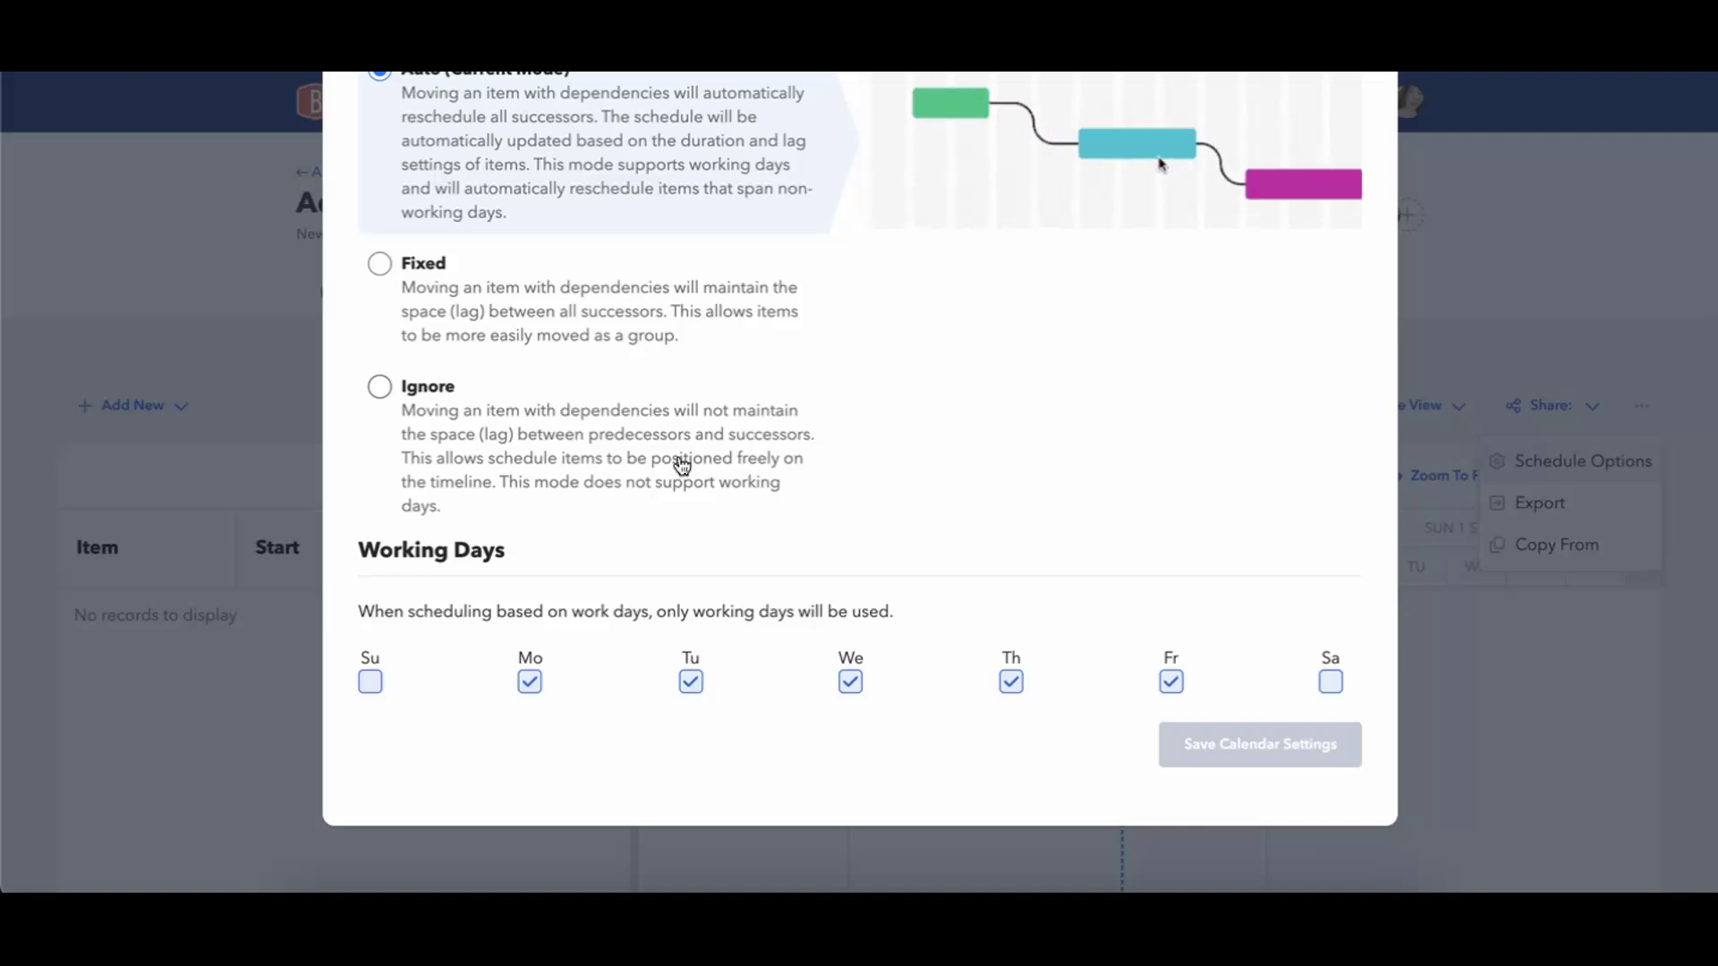
scroll(682, 464, up, 3)
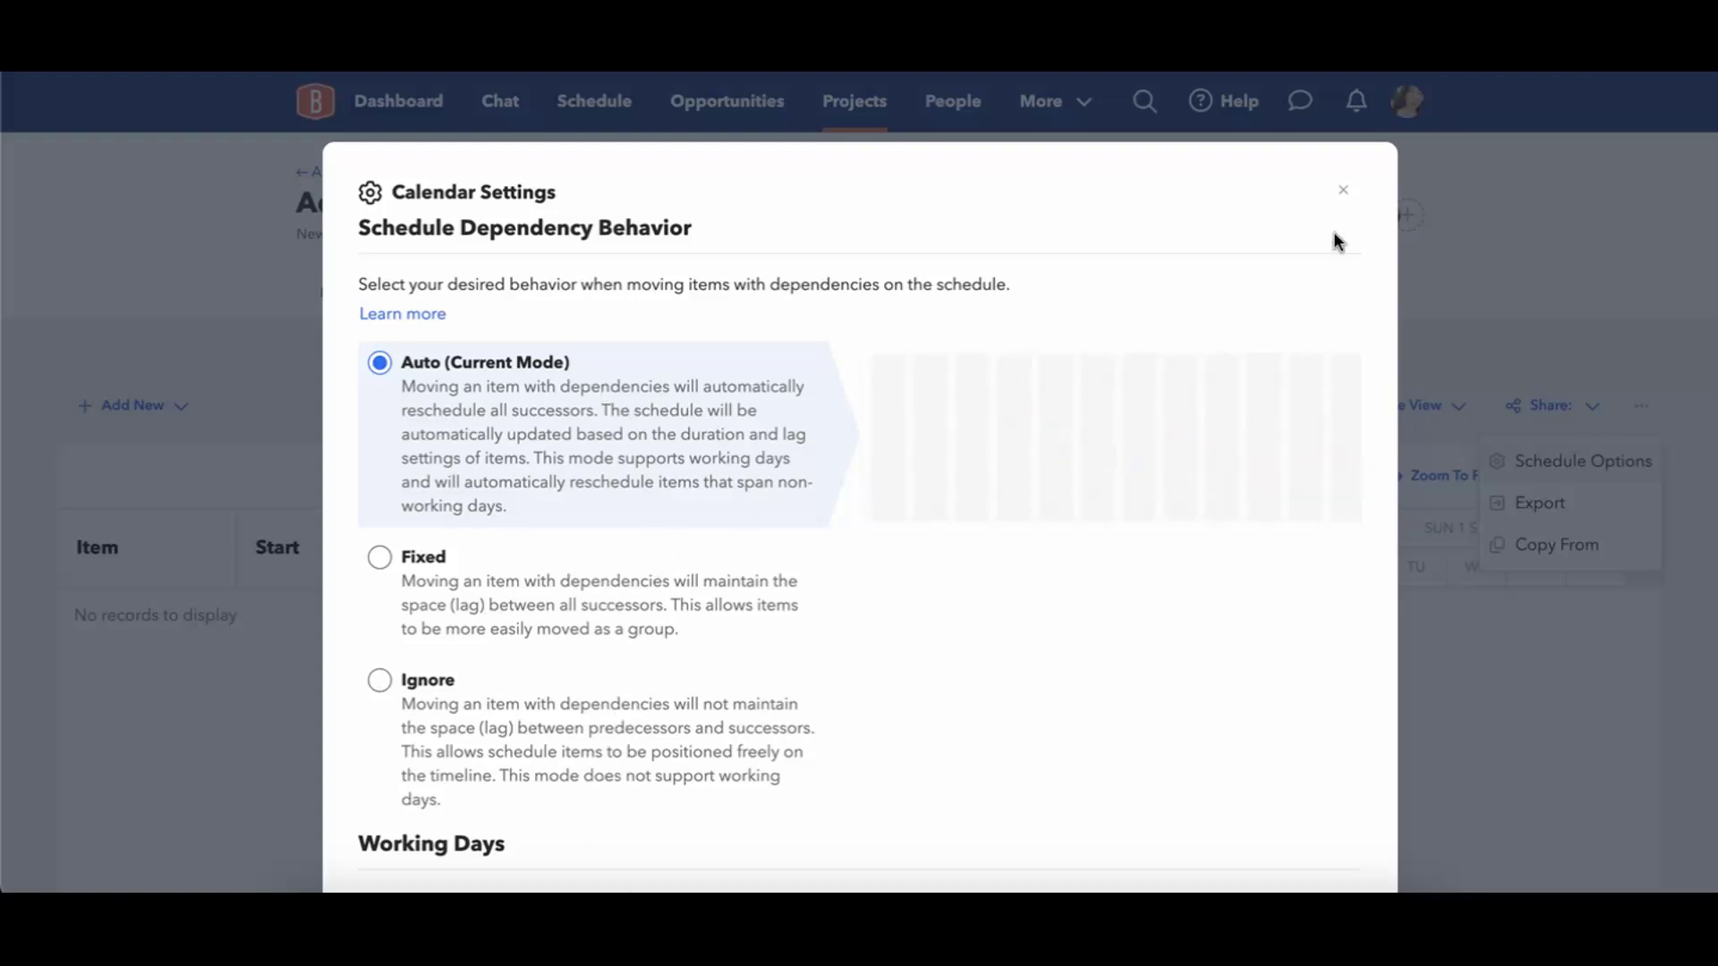
scroll(1311, 376, down, 3)
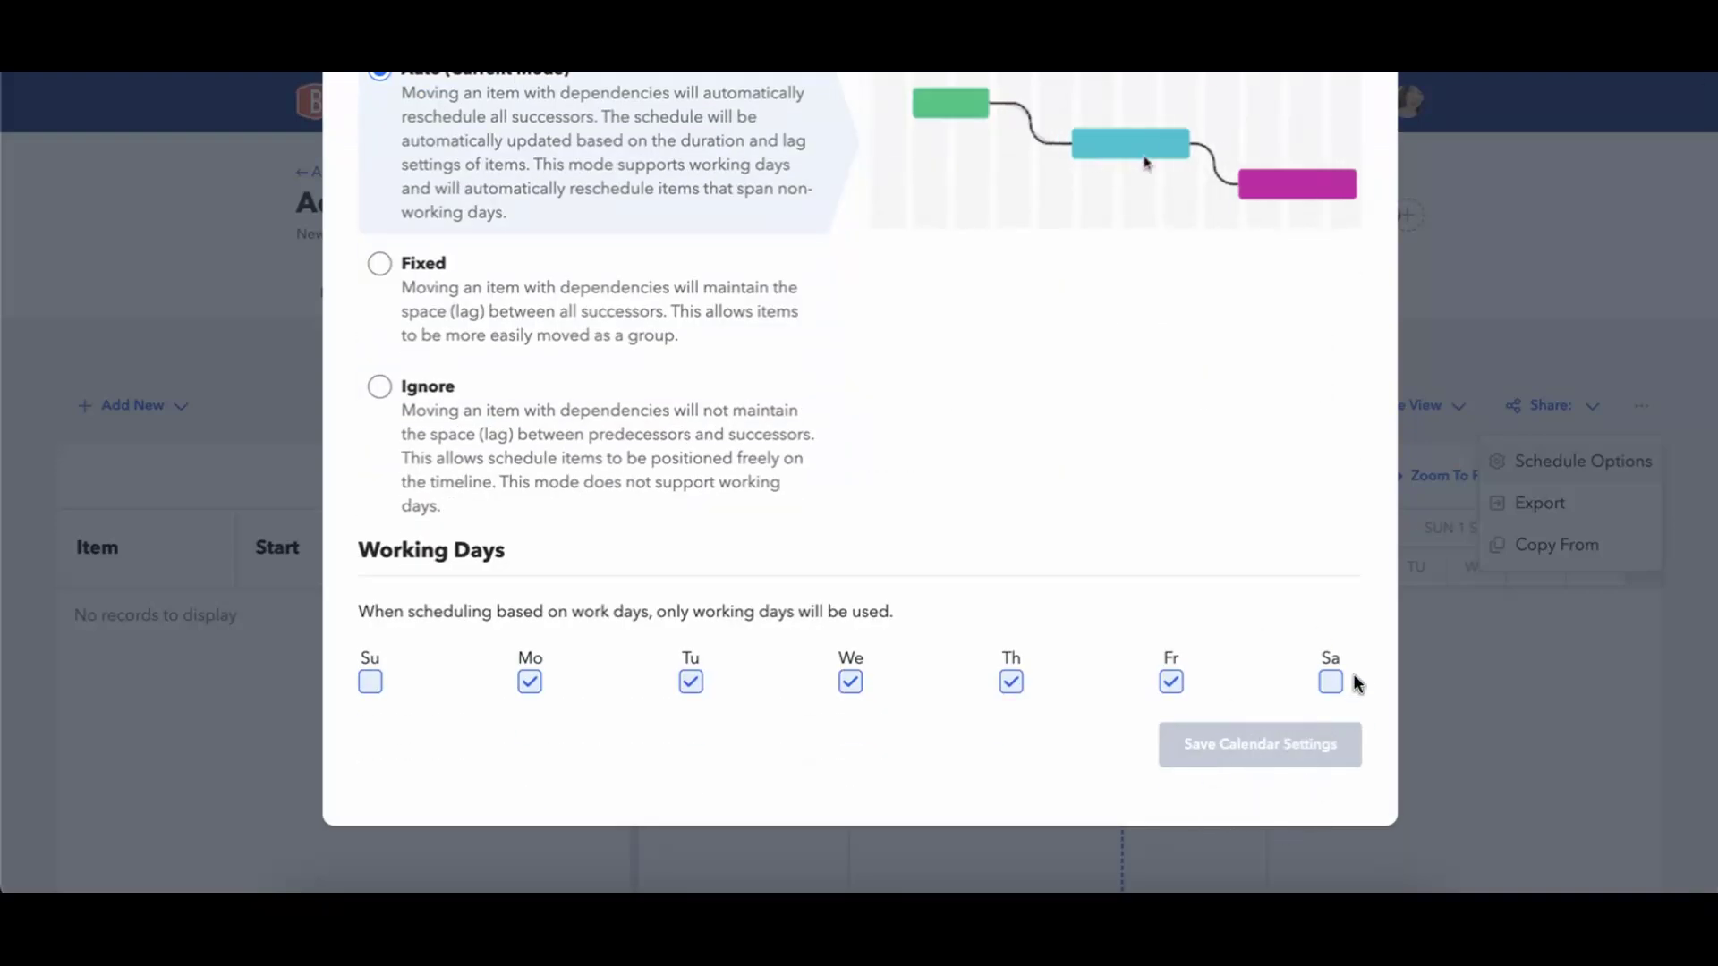
scroll(1281, 757, up, 3)
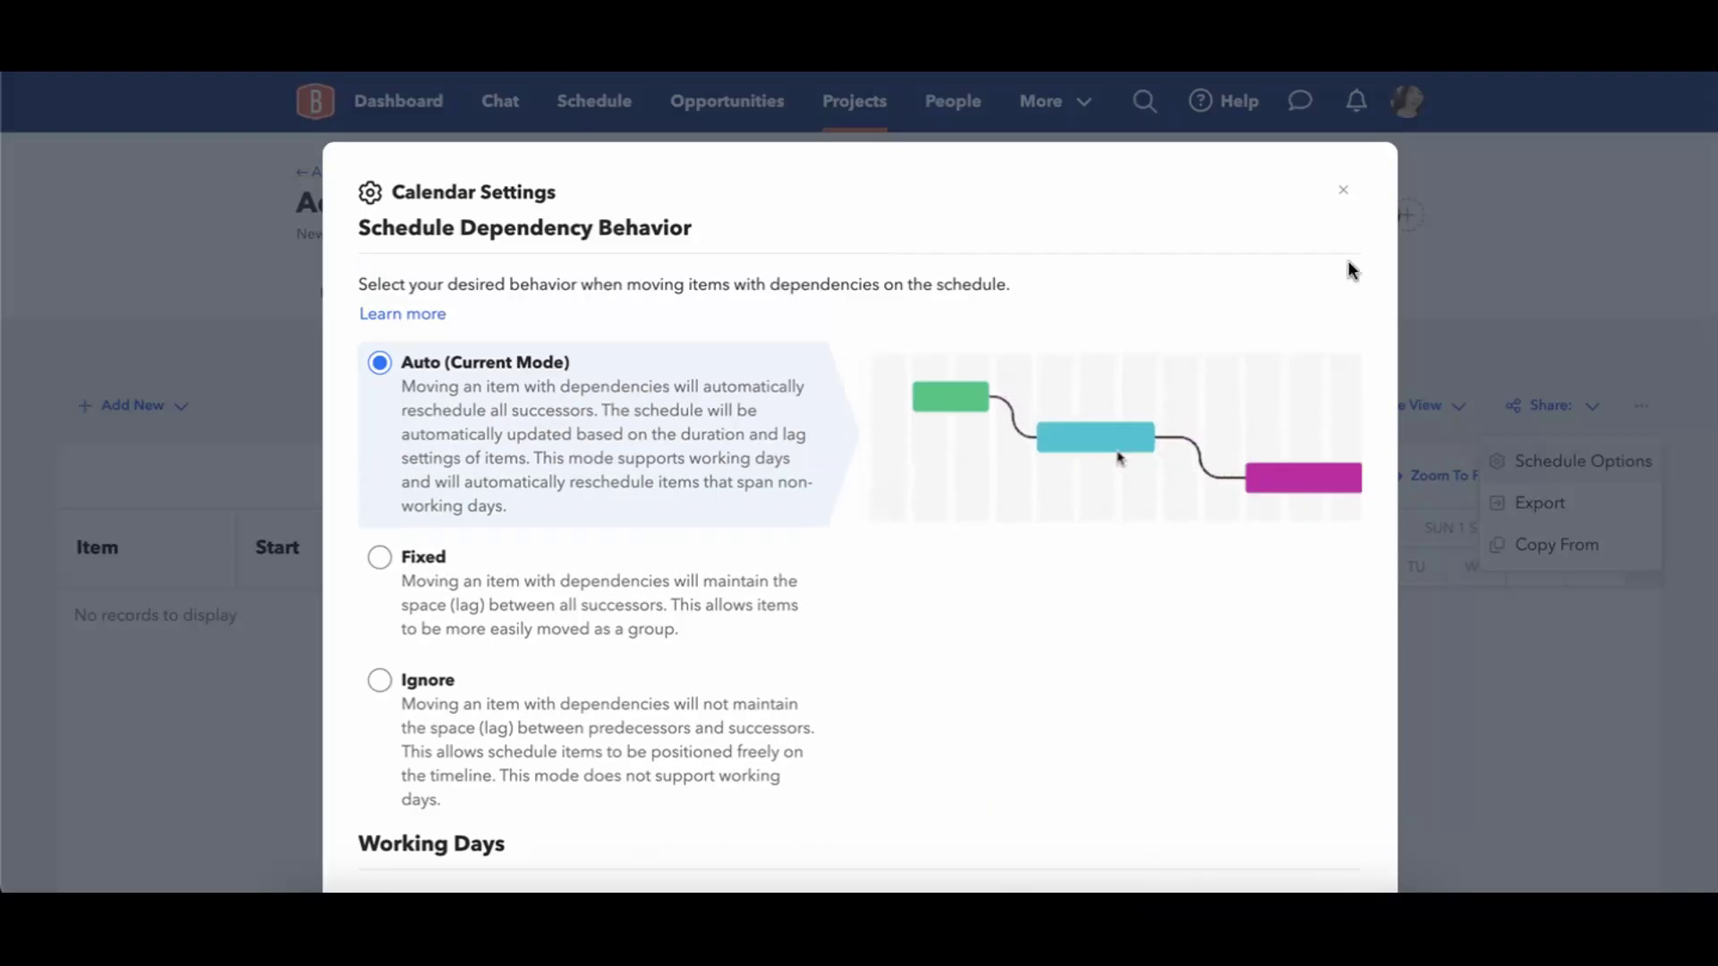
click(1343, 190)
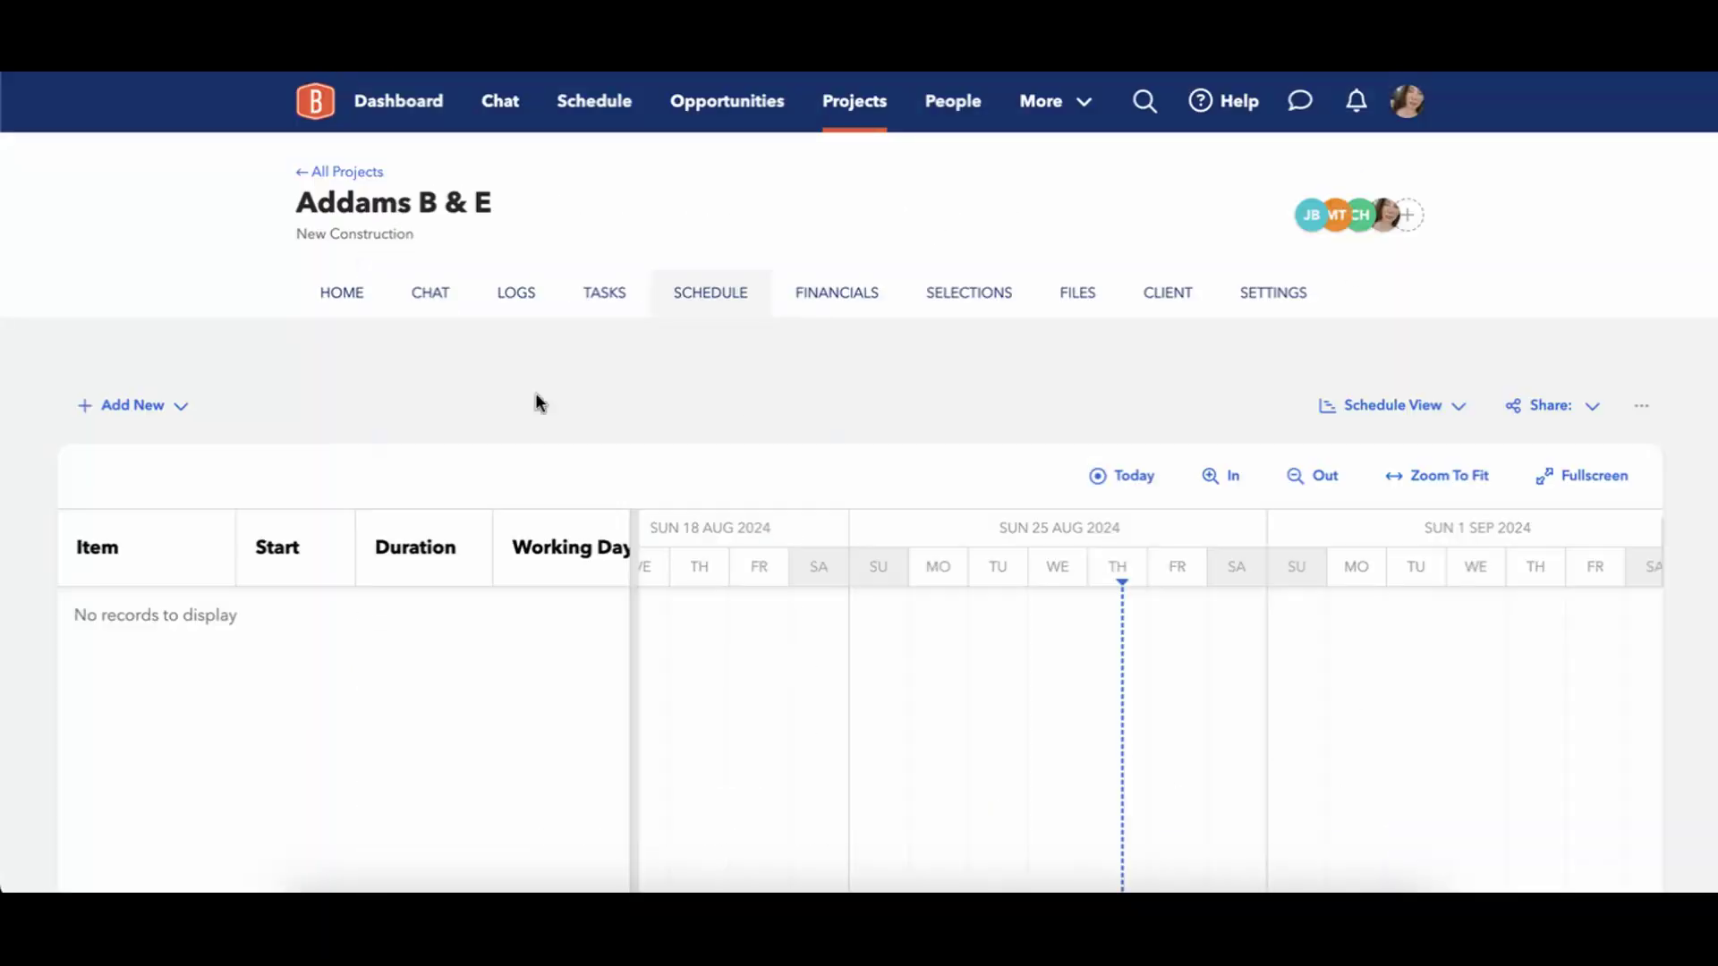
Start a new project phase named Phase 1 and set its date to August 29, 2024.
click(139, 407)
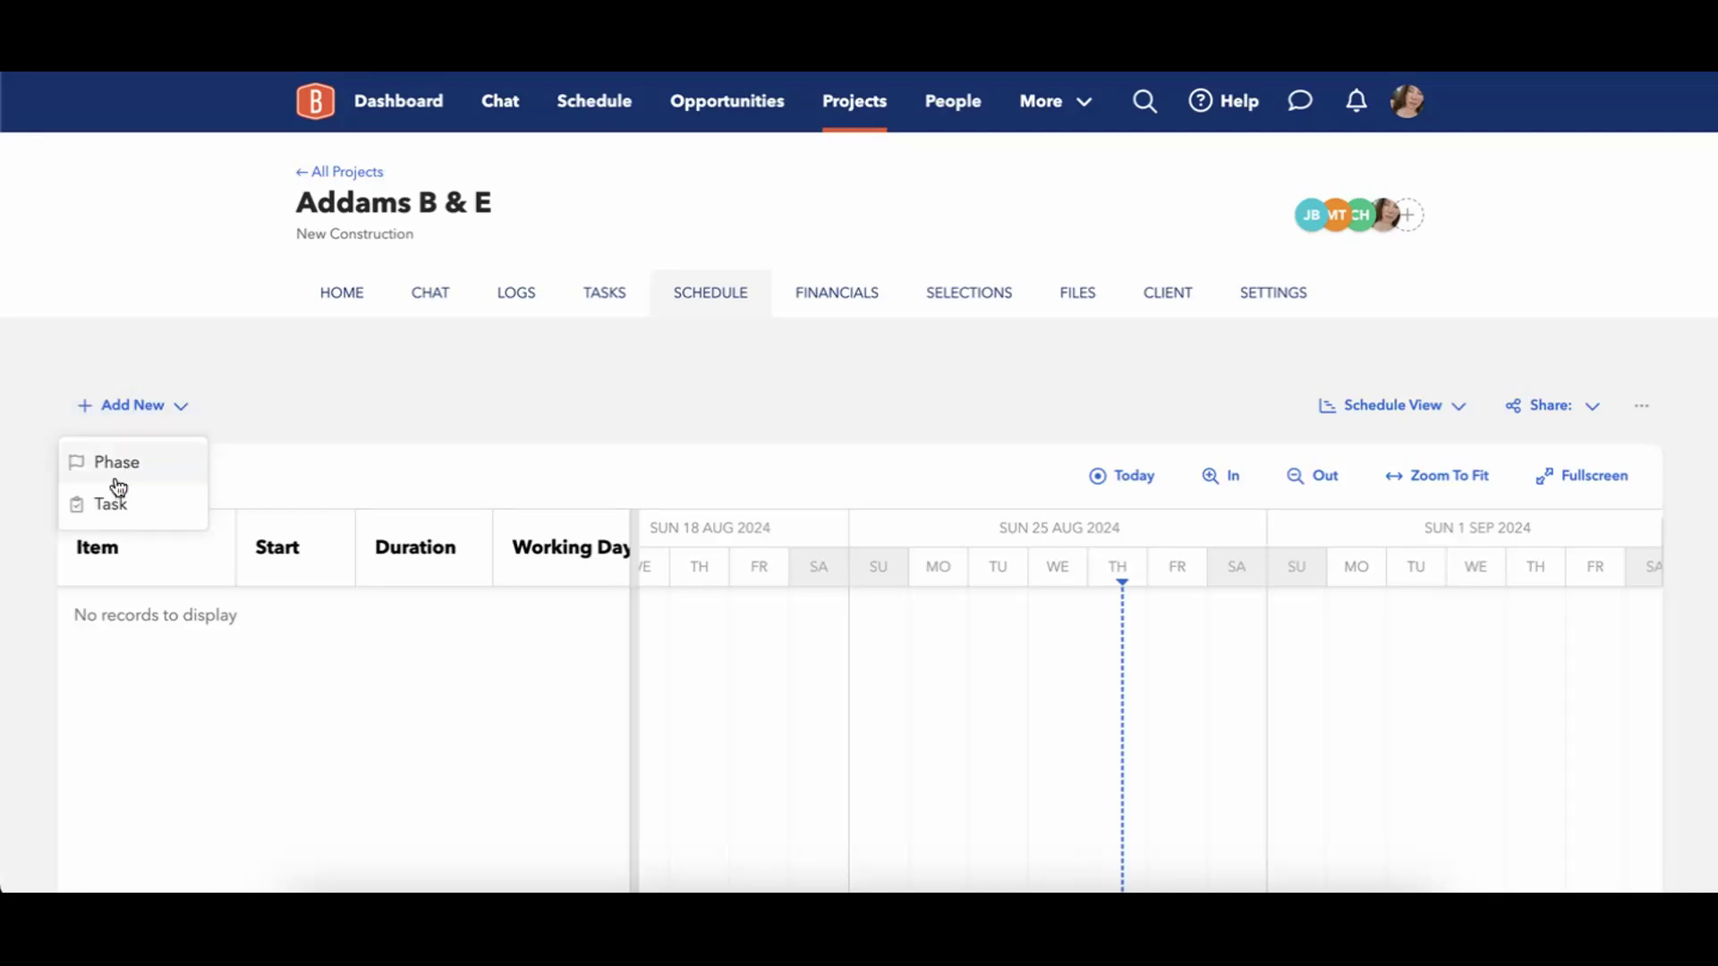
click(146, 478)
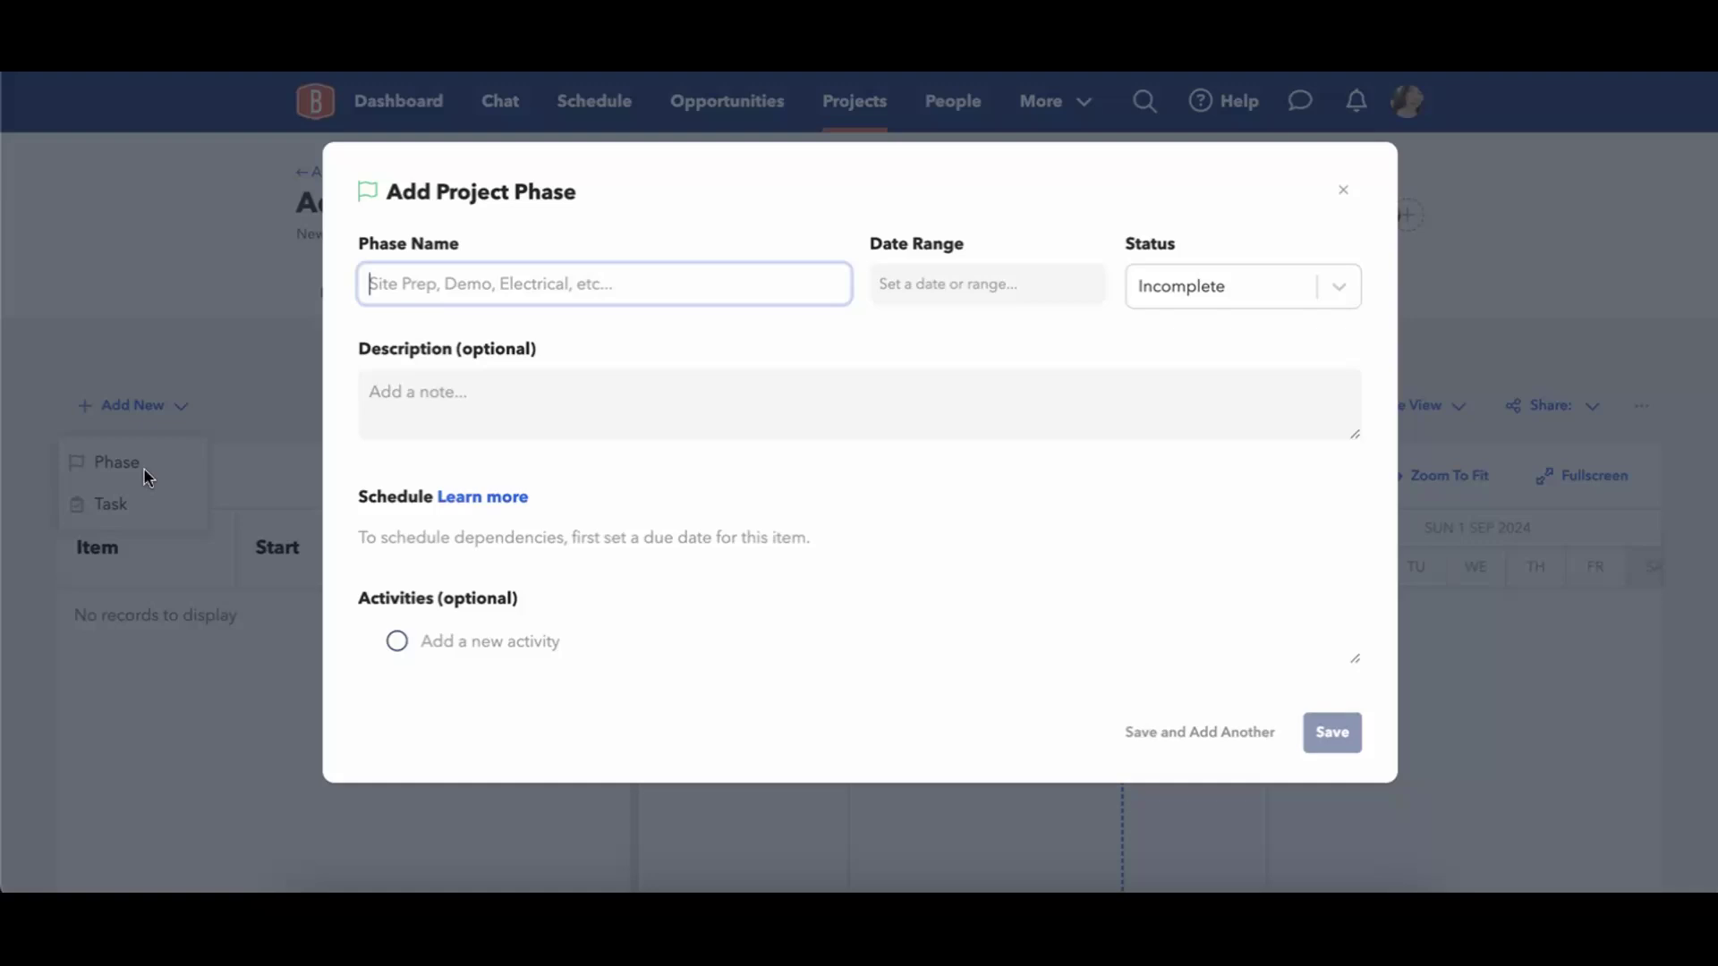
text(Phase 1)
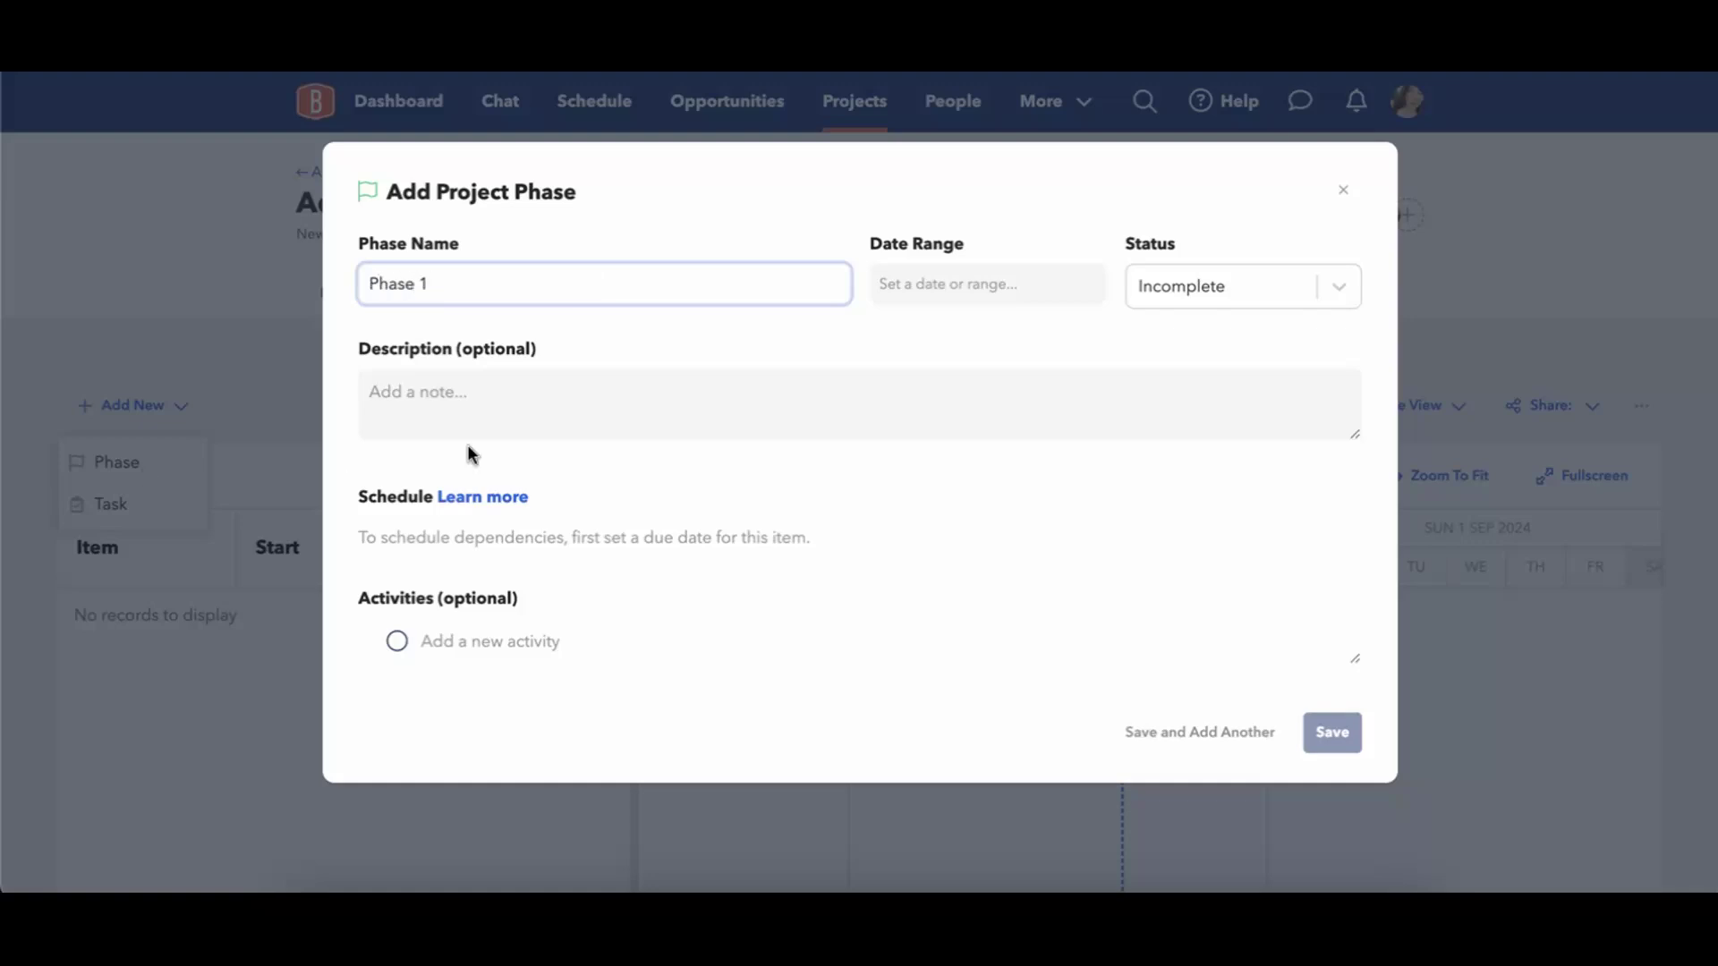
click(977, 286)
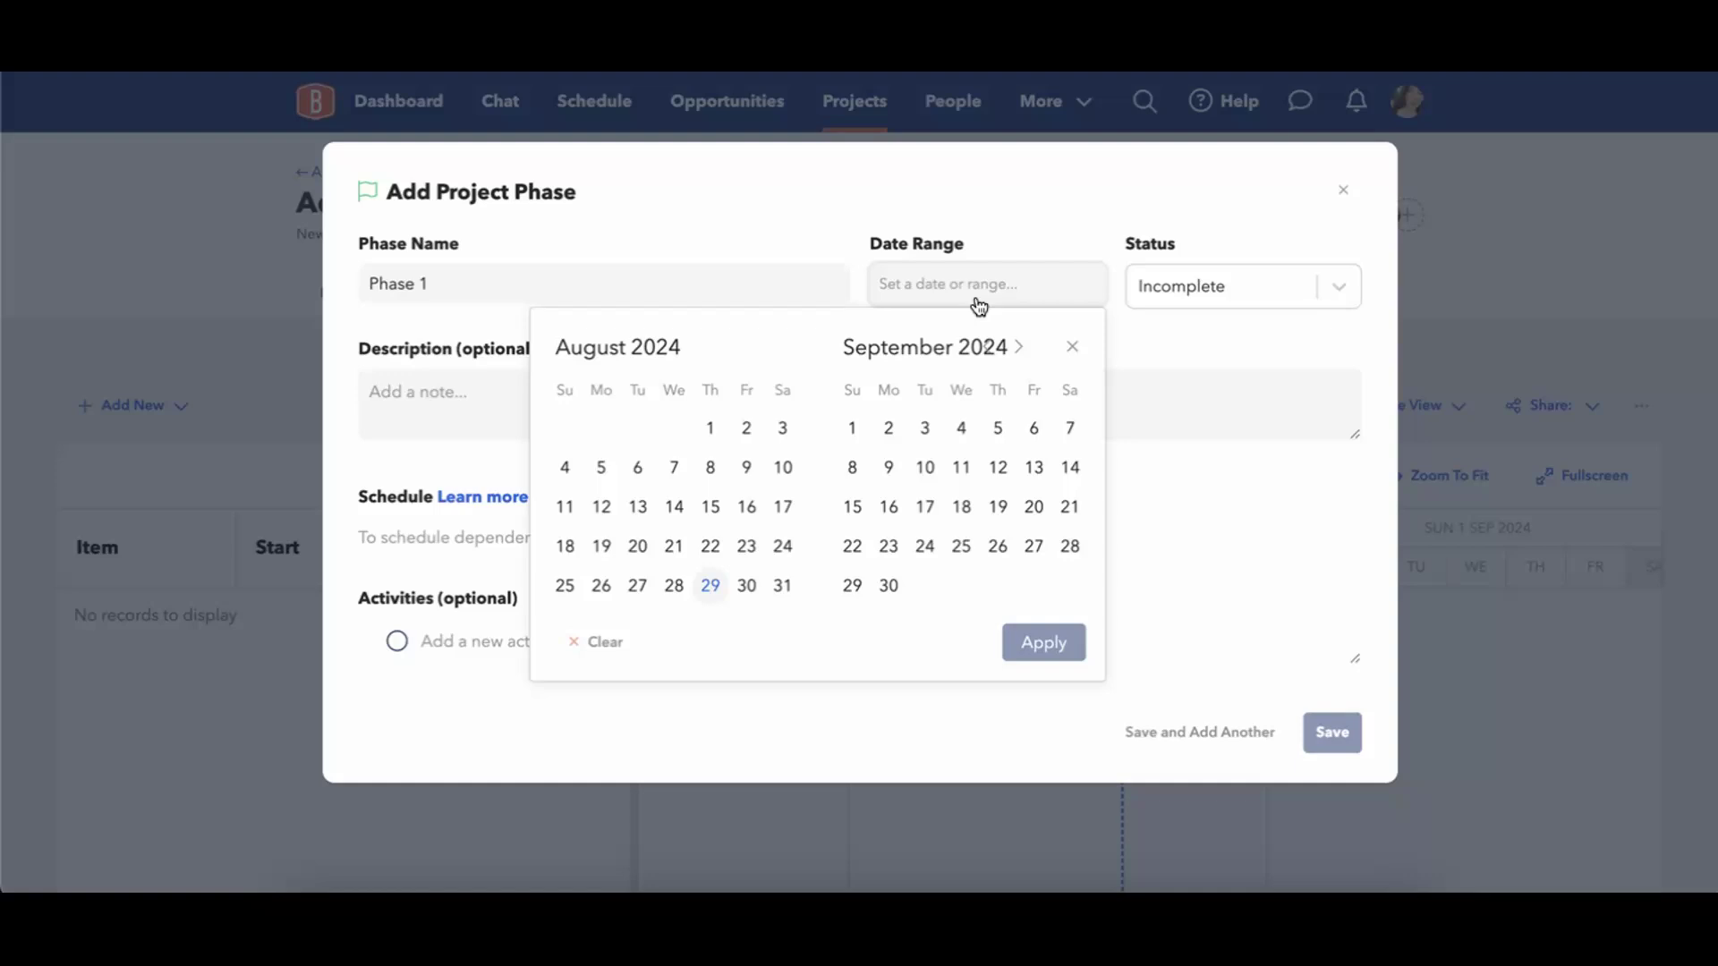
click(710, 587)
click(1043, 642)
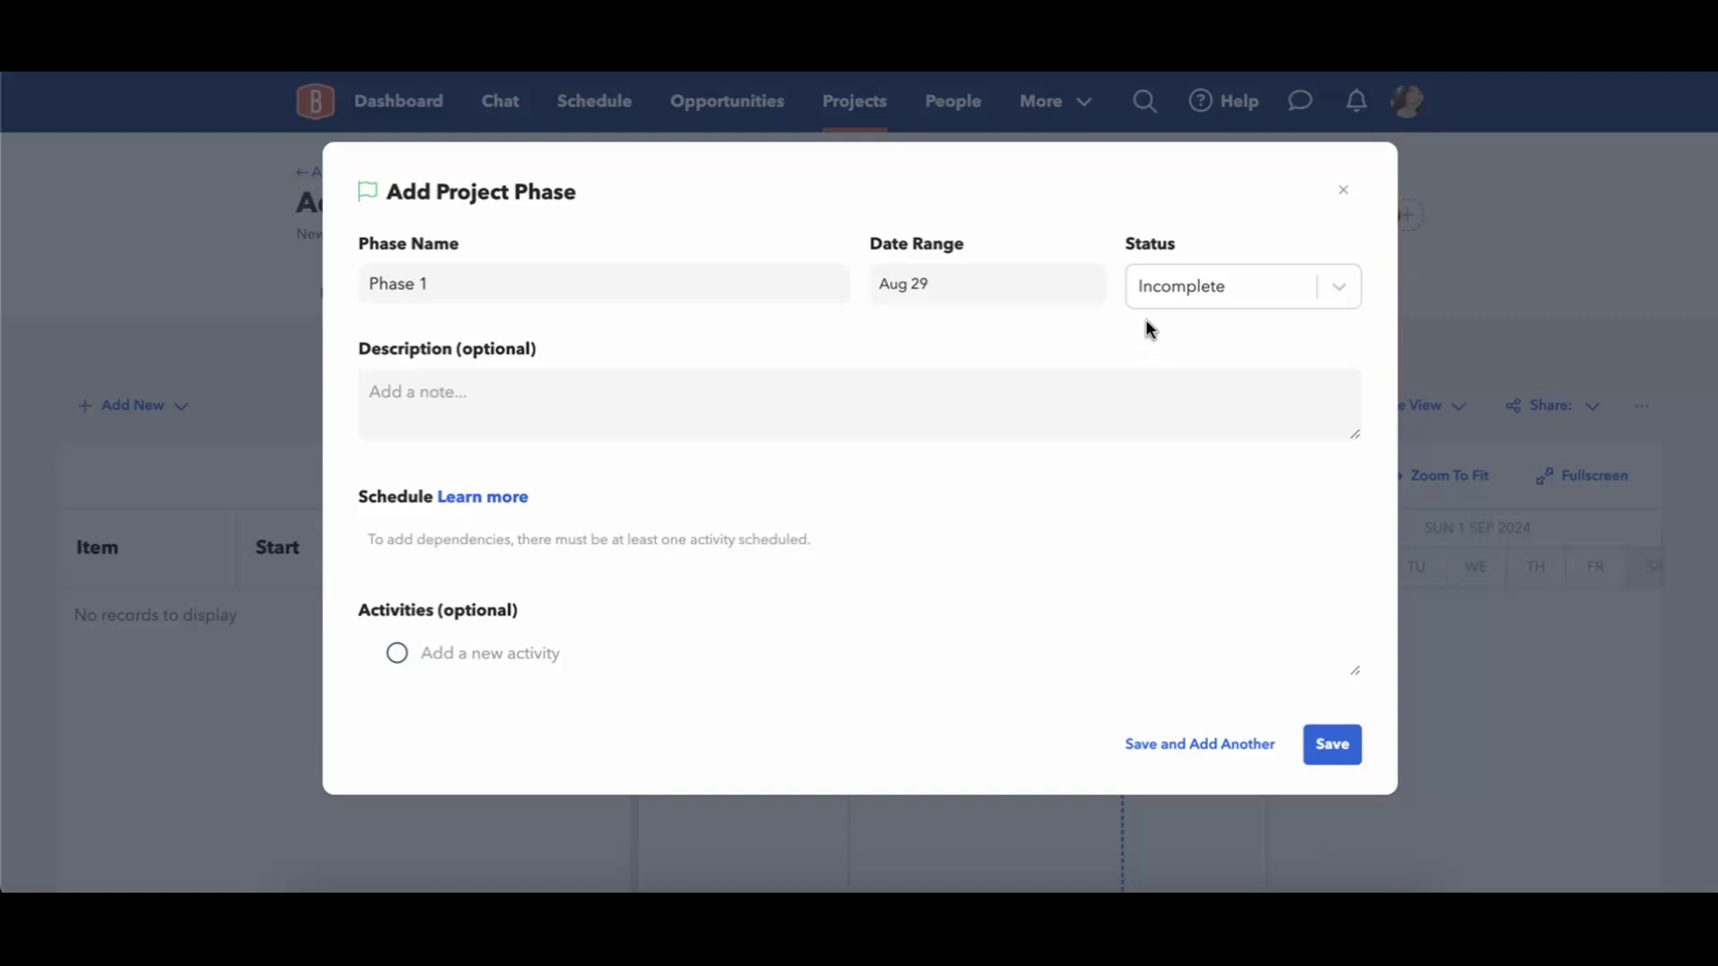
Examine the status choices and the optional description and activities fields for Phase 1.
click(1171, 283)
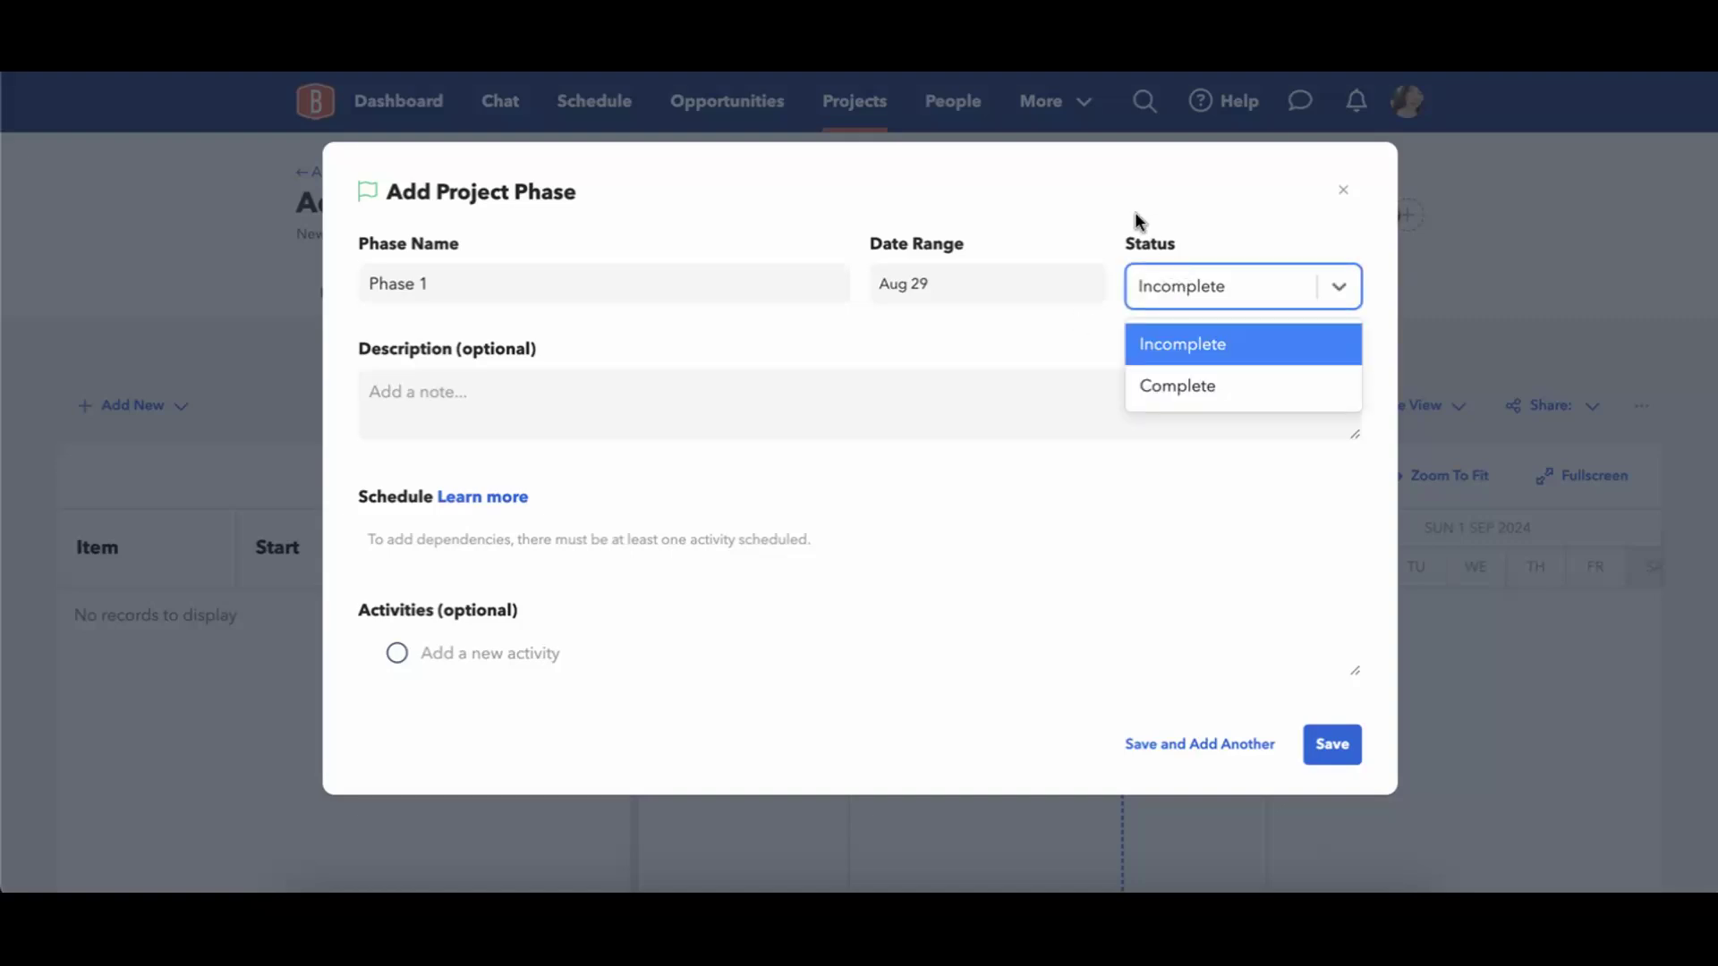
click(1002, 325)
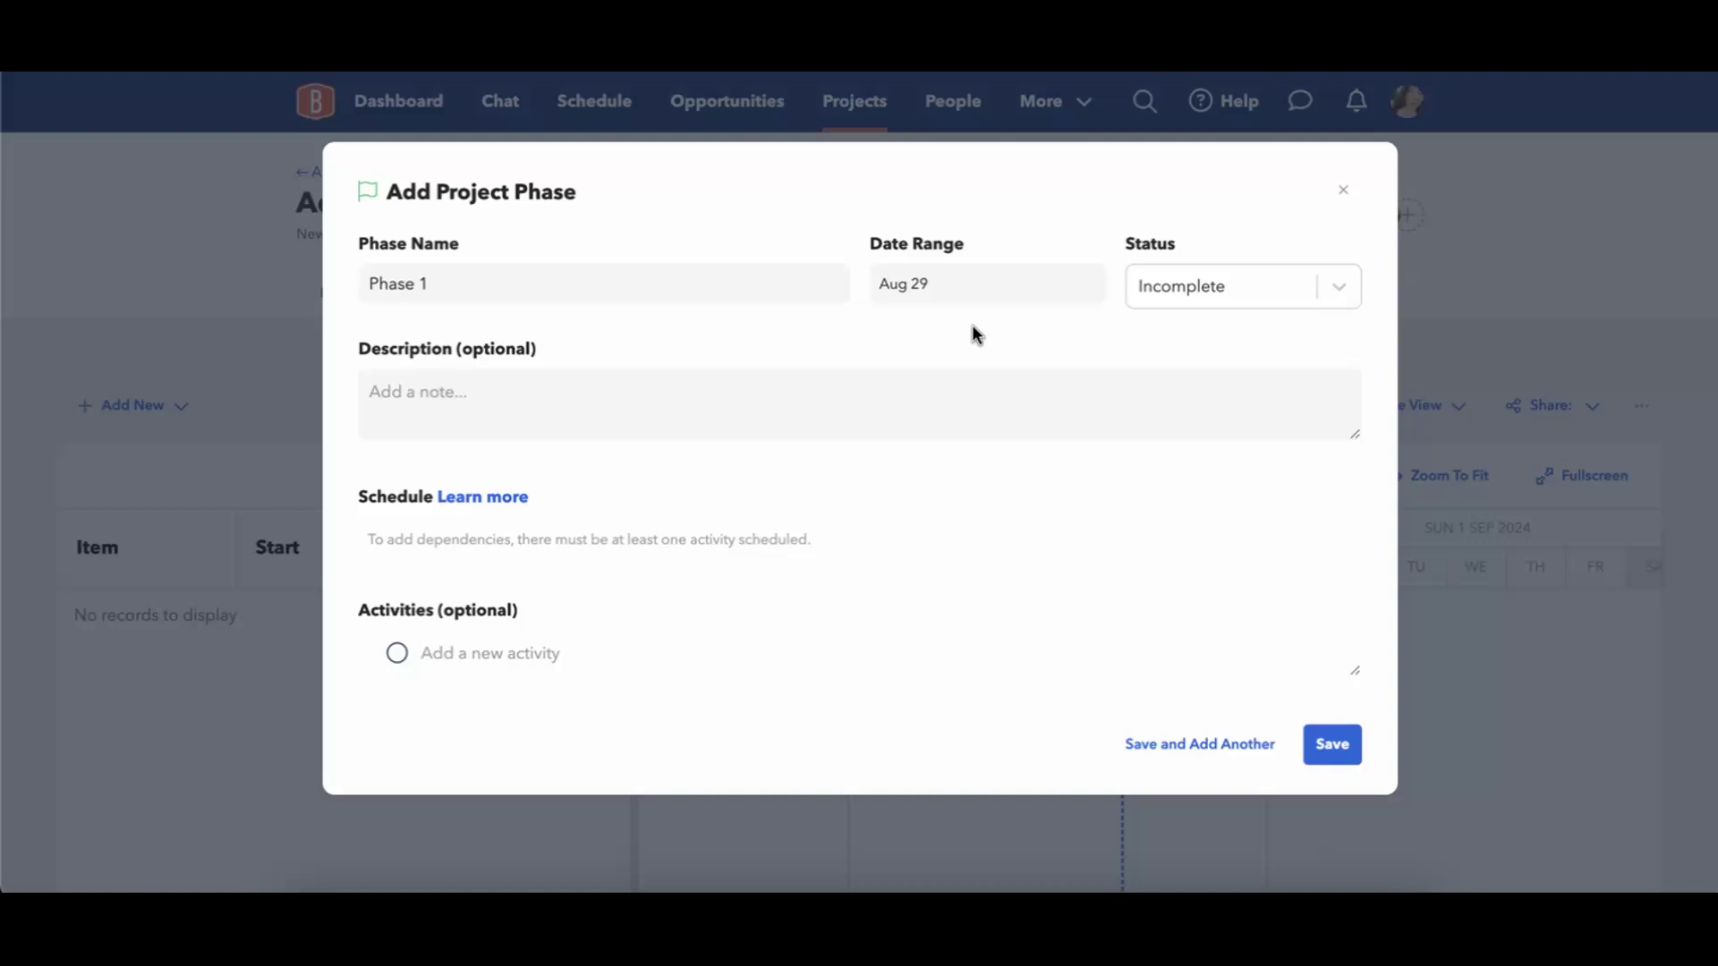
click(828, 422)
click(510, 636)
click(483, 628)
click(501, 654)
click(700, 707)
Save Phase 1 and start another project phase named Phase 2.
click(1203, 753)
click(713, 276)
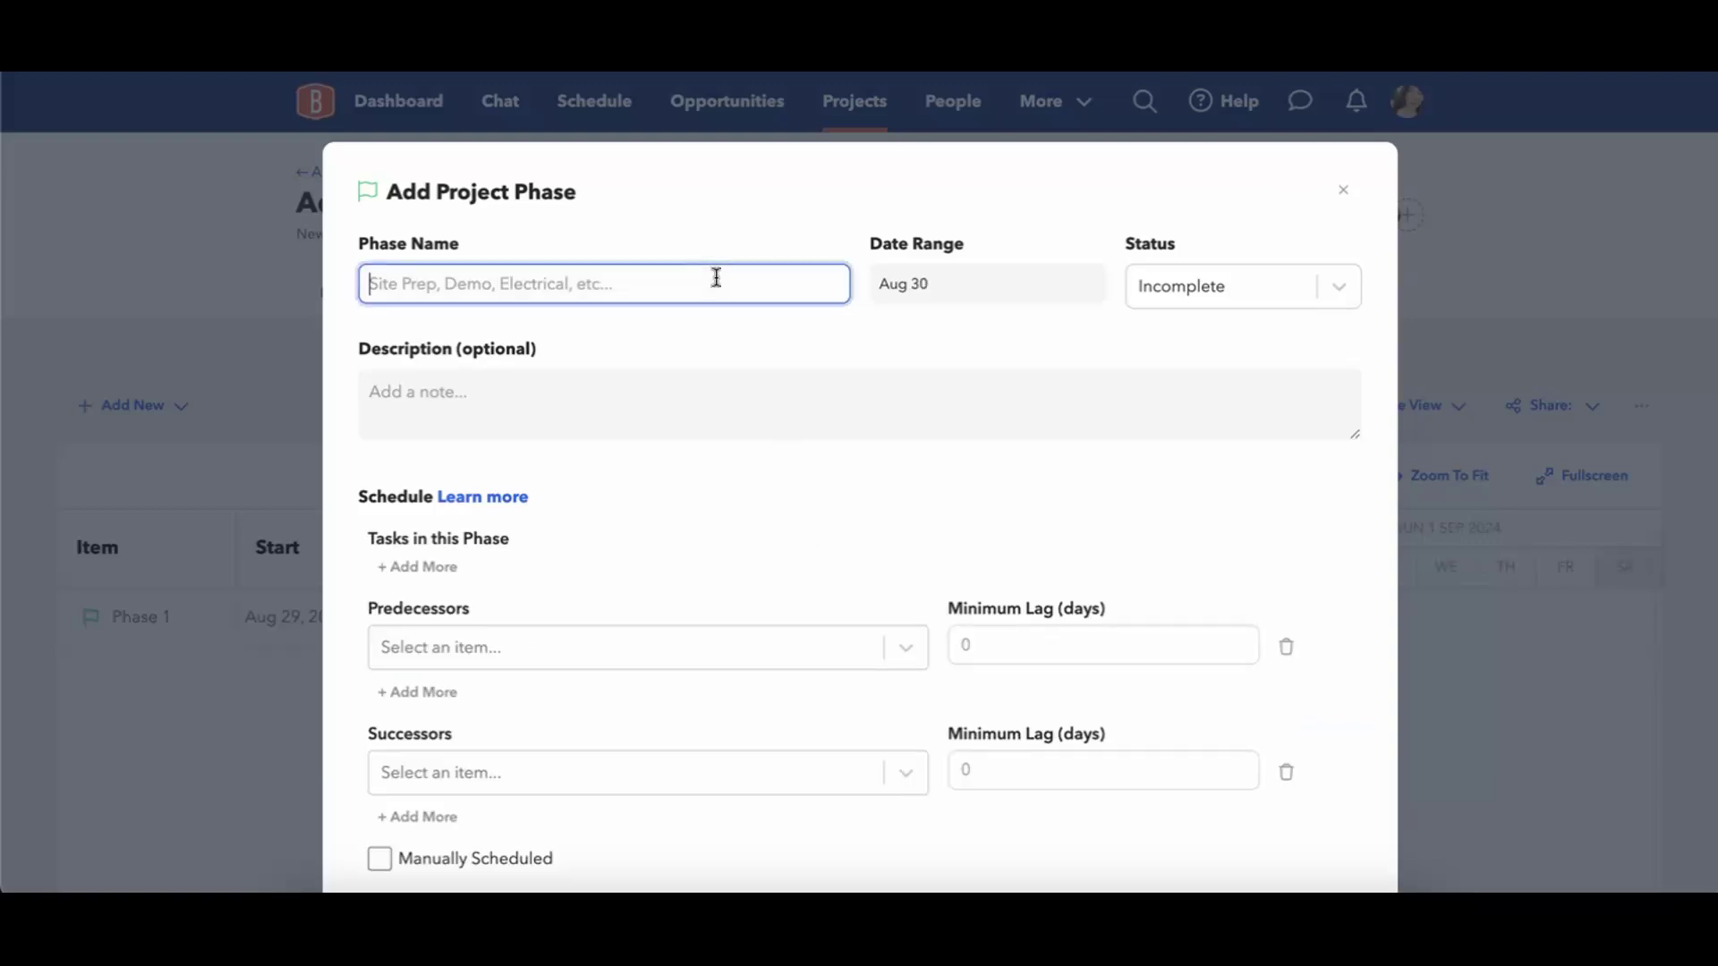
text(Phase 2)
click(1108, 352)
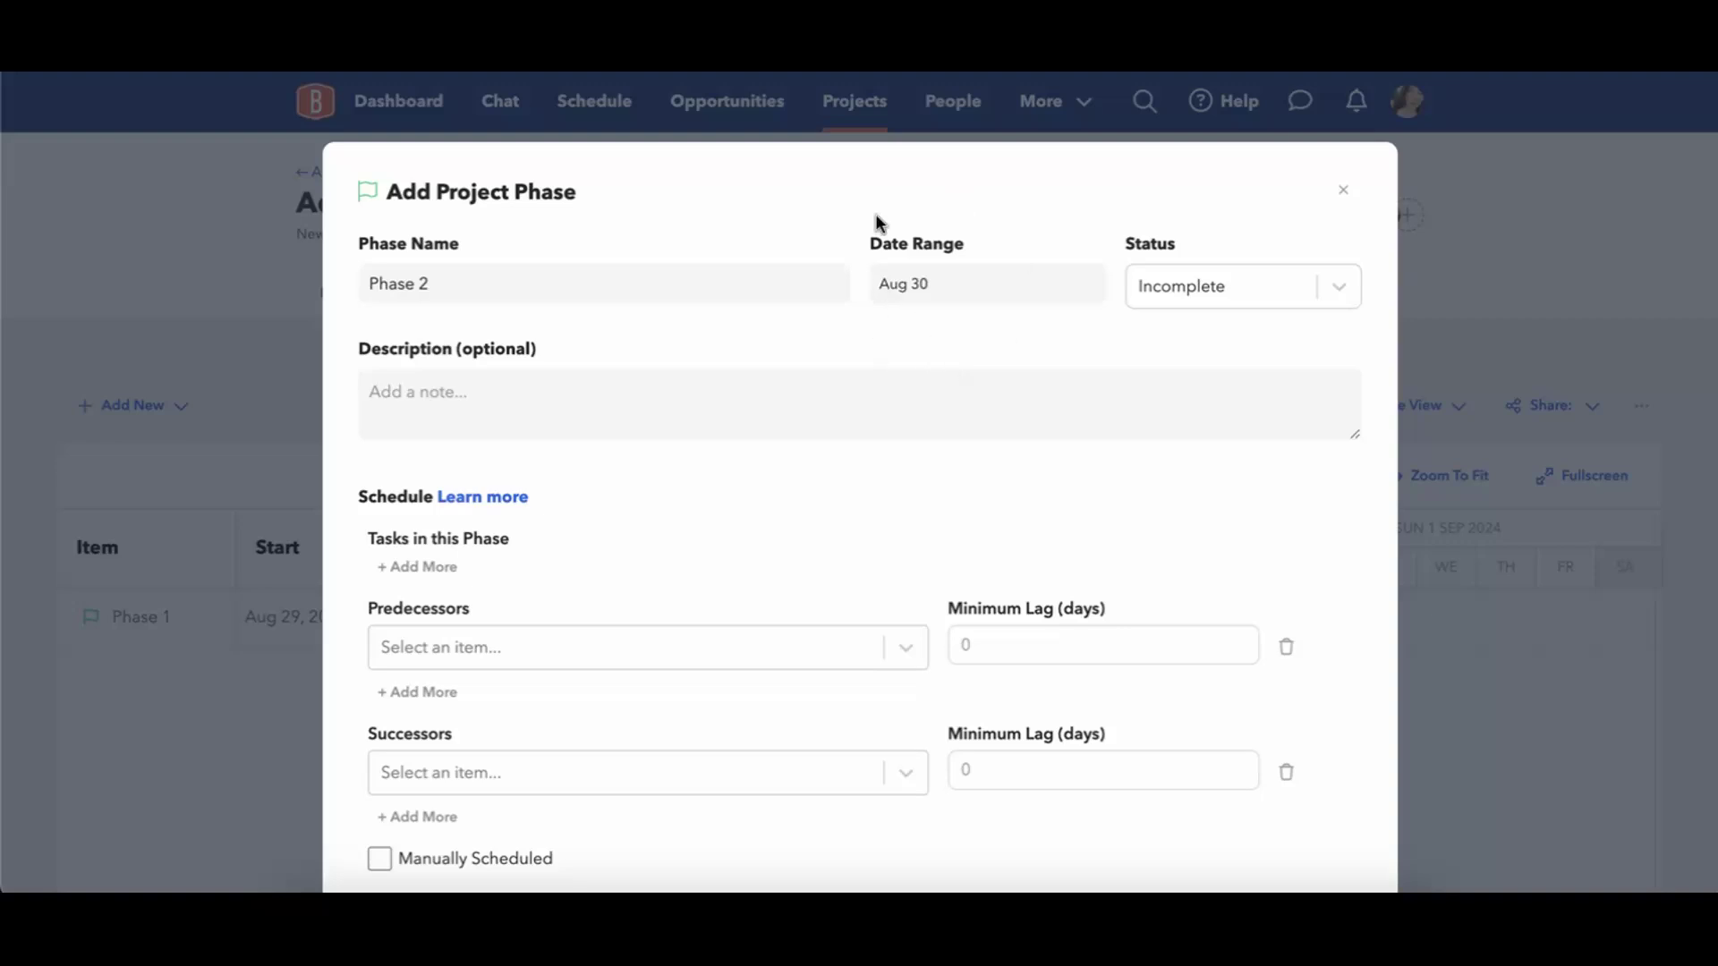
Check which schedule items are available as predecessors for Phase 2 without choosing one.
scroll(886, 526, down, 3)
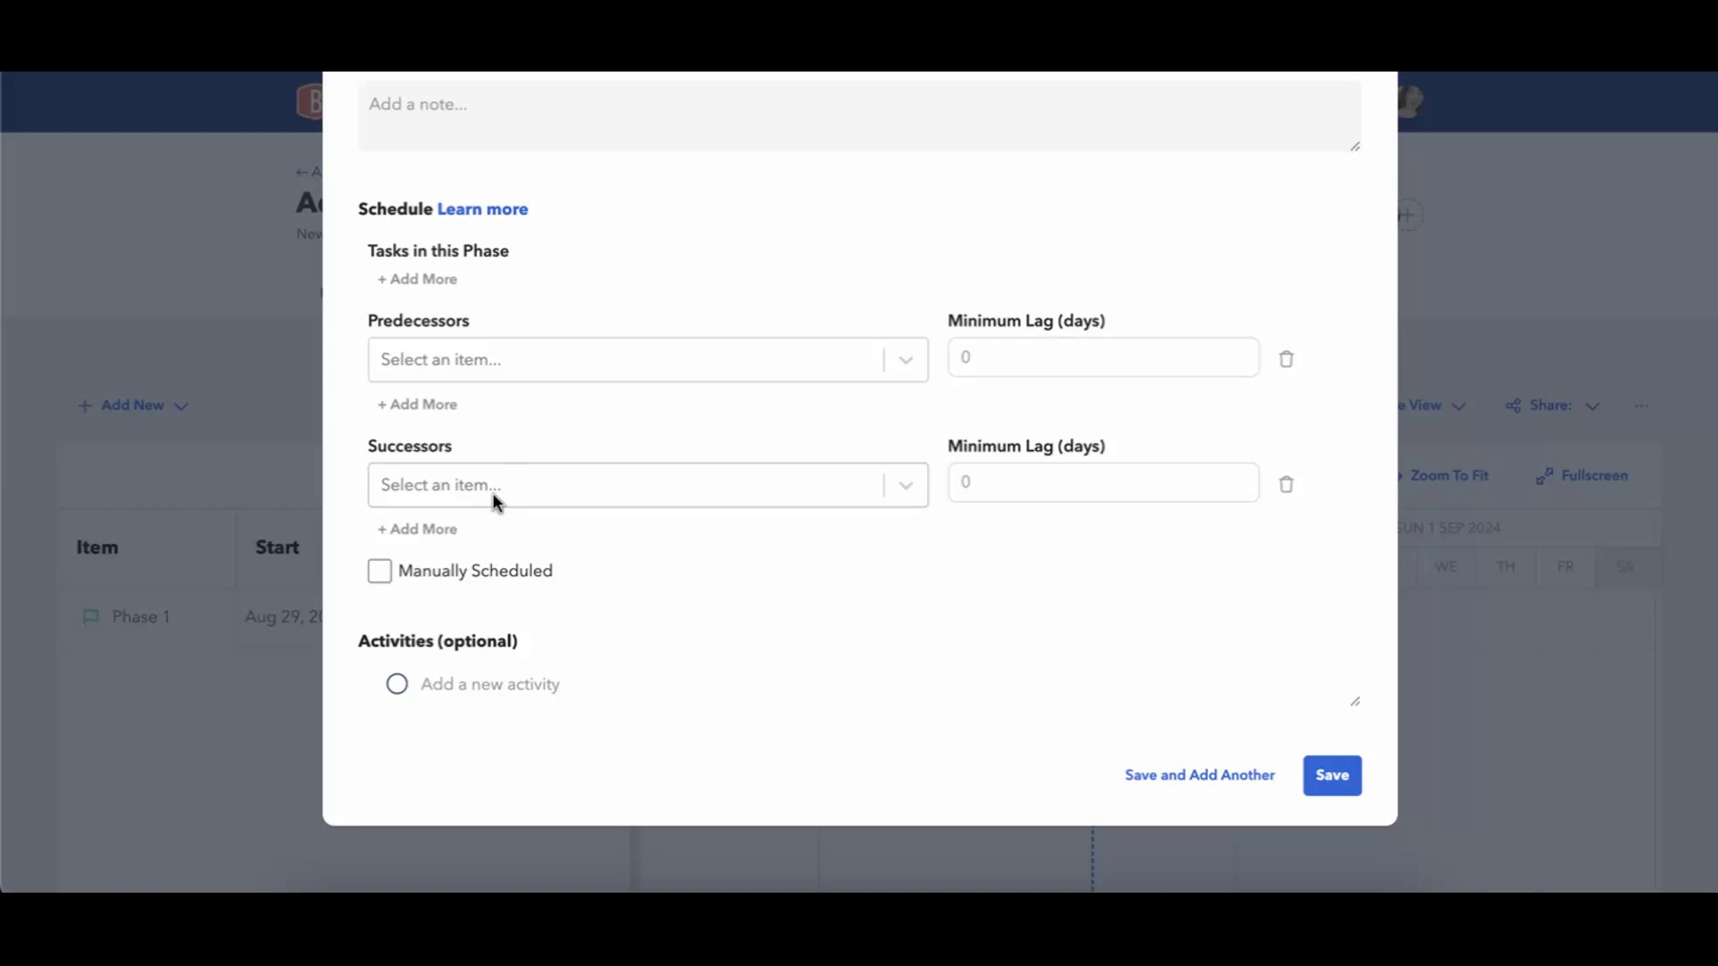
click(905, 359)
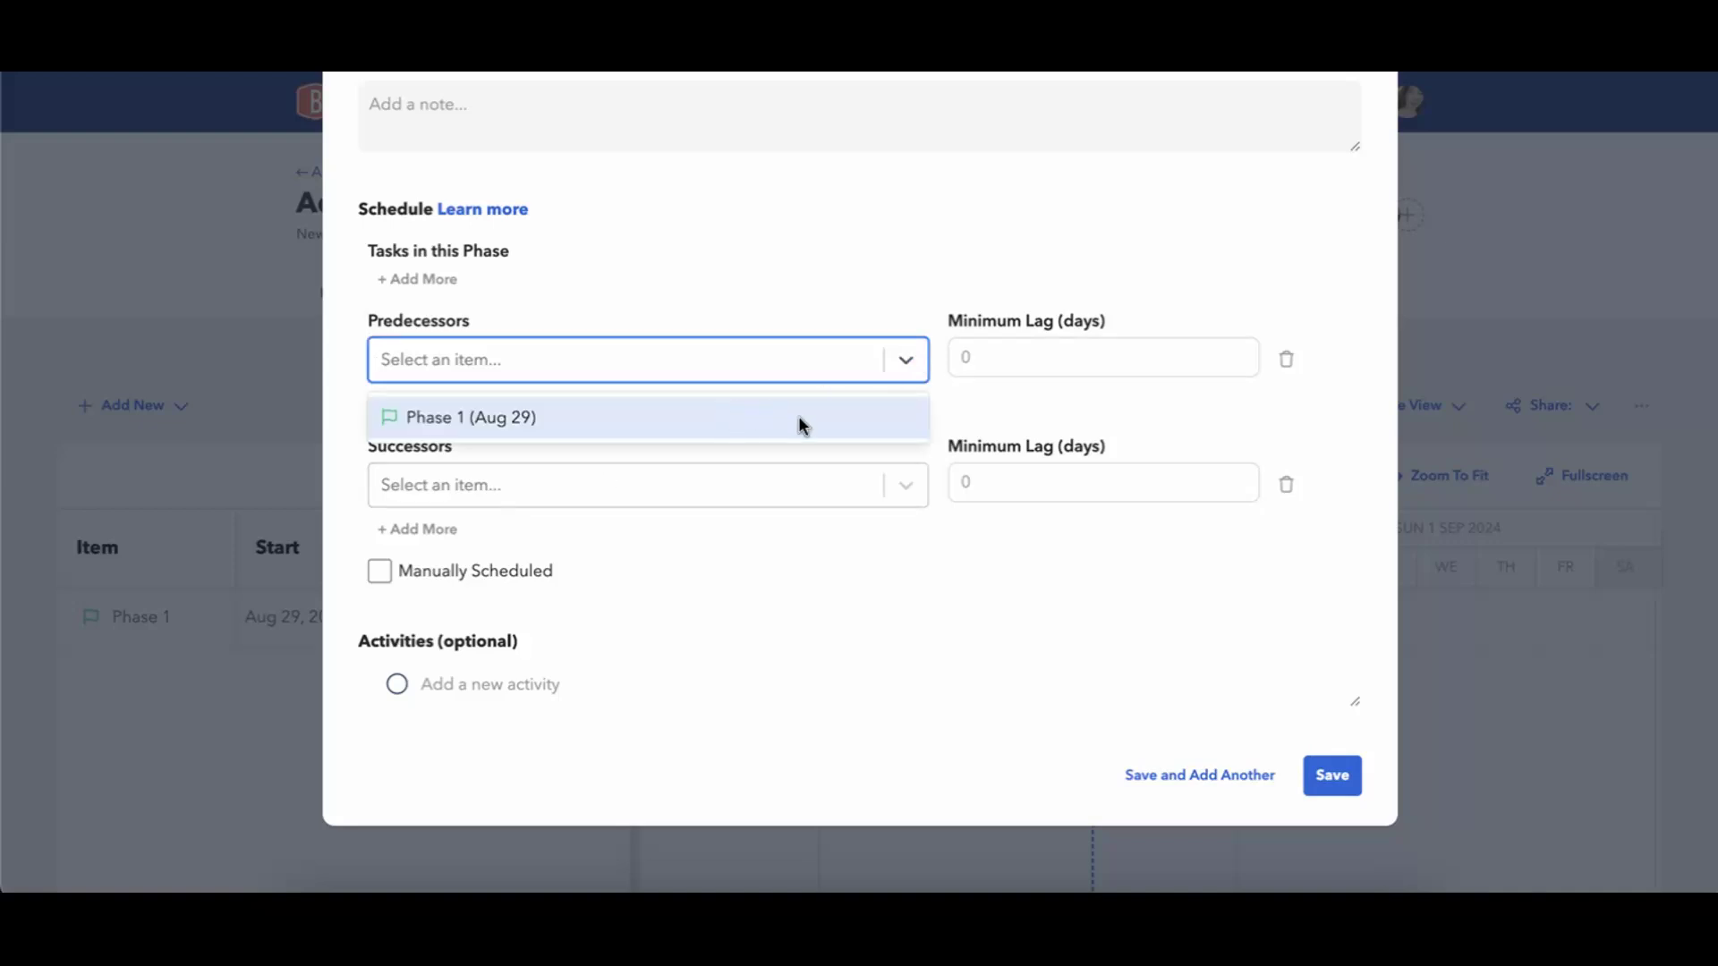
click(817, 211)
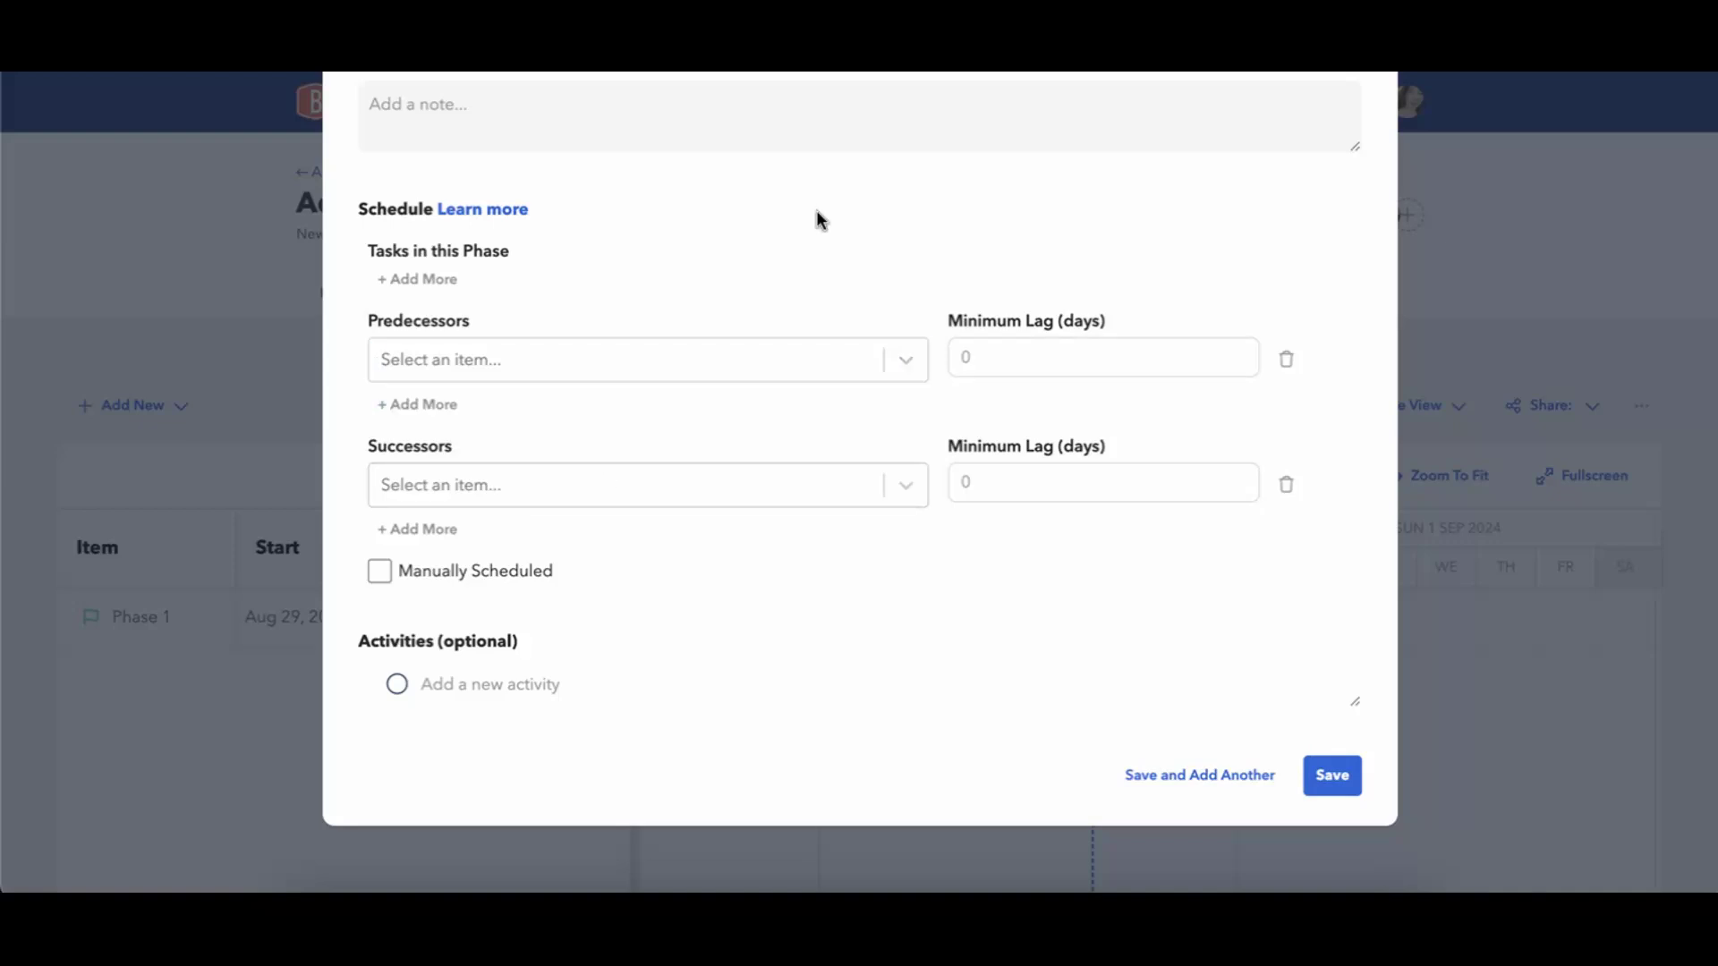
scroll(816, 215, up, 3)
click(635, 284)
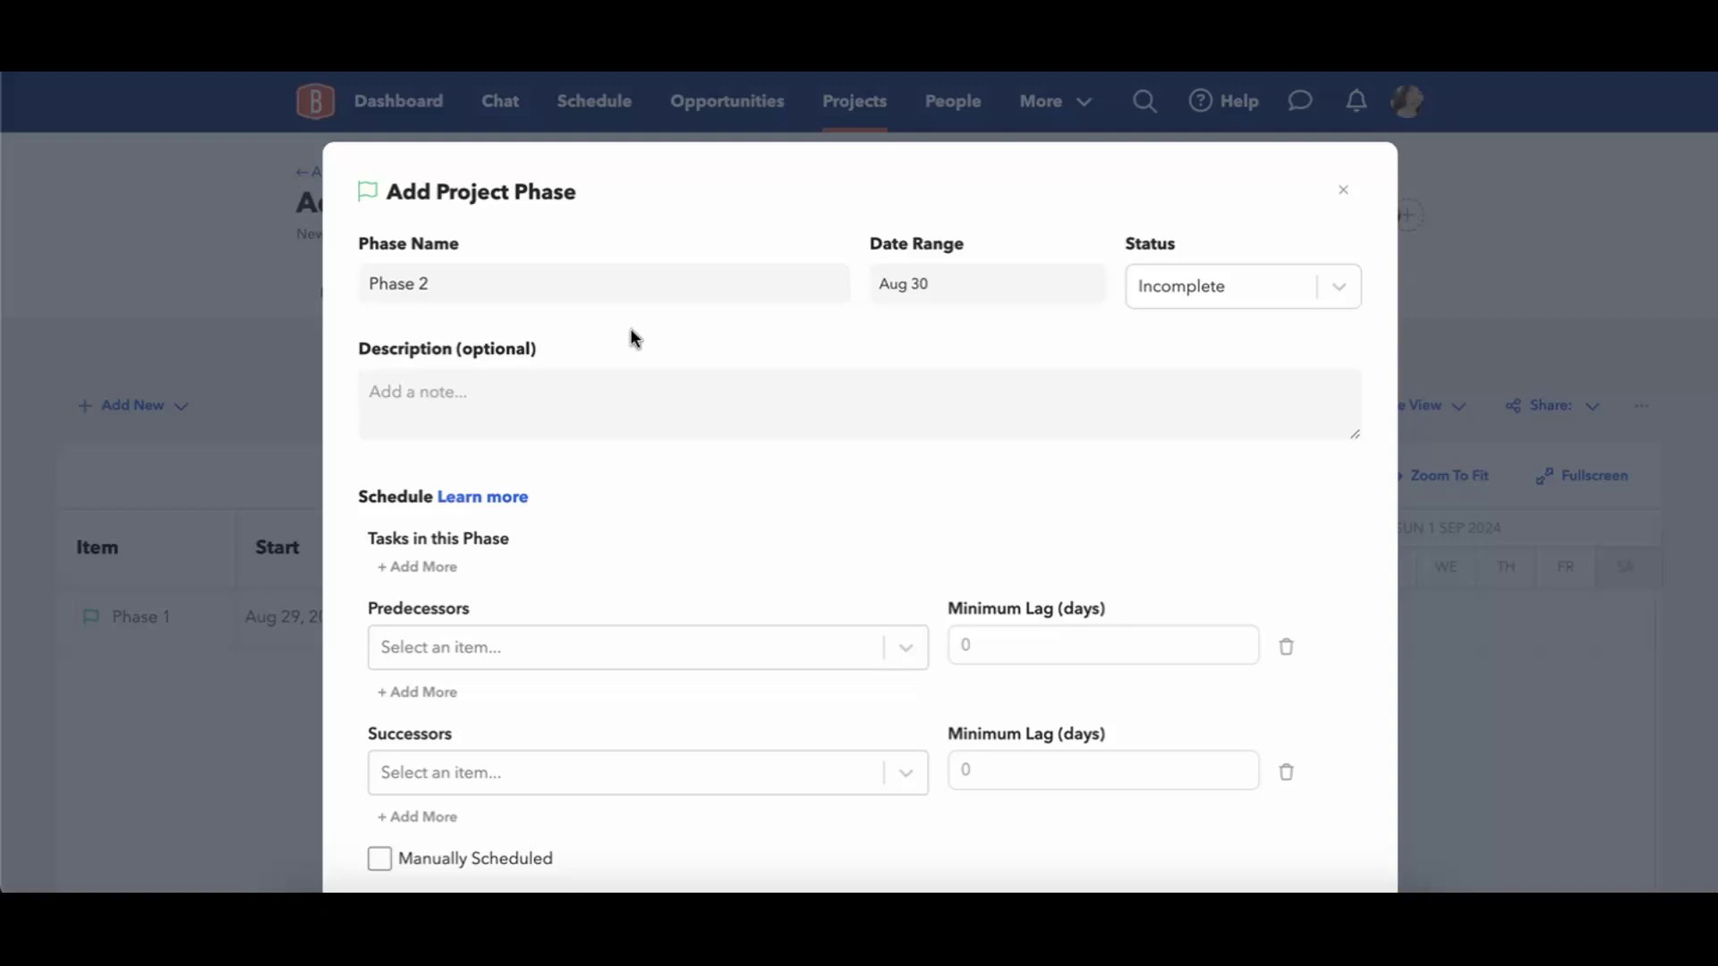
Save Phase 2 without dependencies and start another project phase named Phase 3.
scroll(858, 358, down, 3)
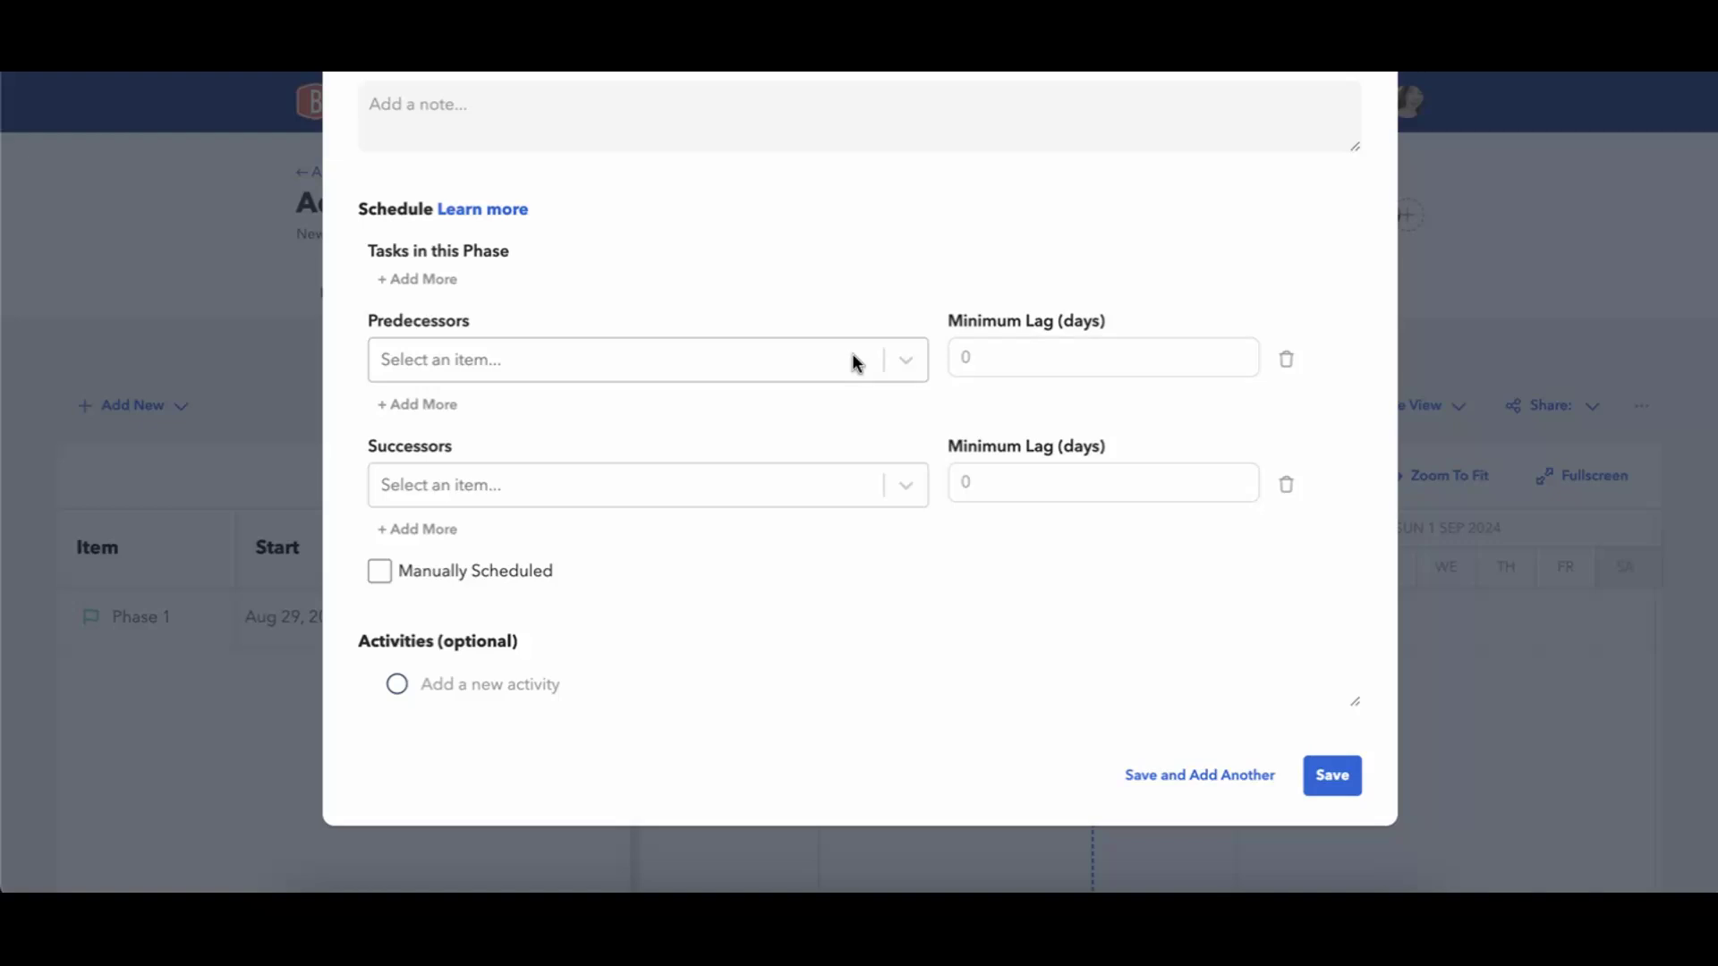
click(1163, 778)
click(823, 297)
text(Phase 3)
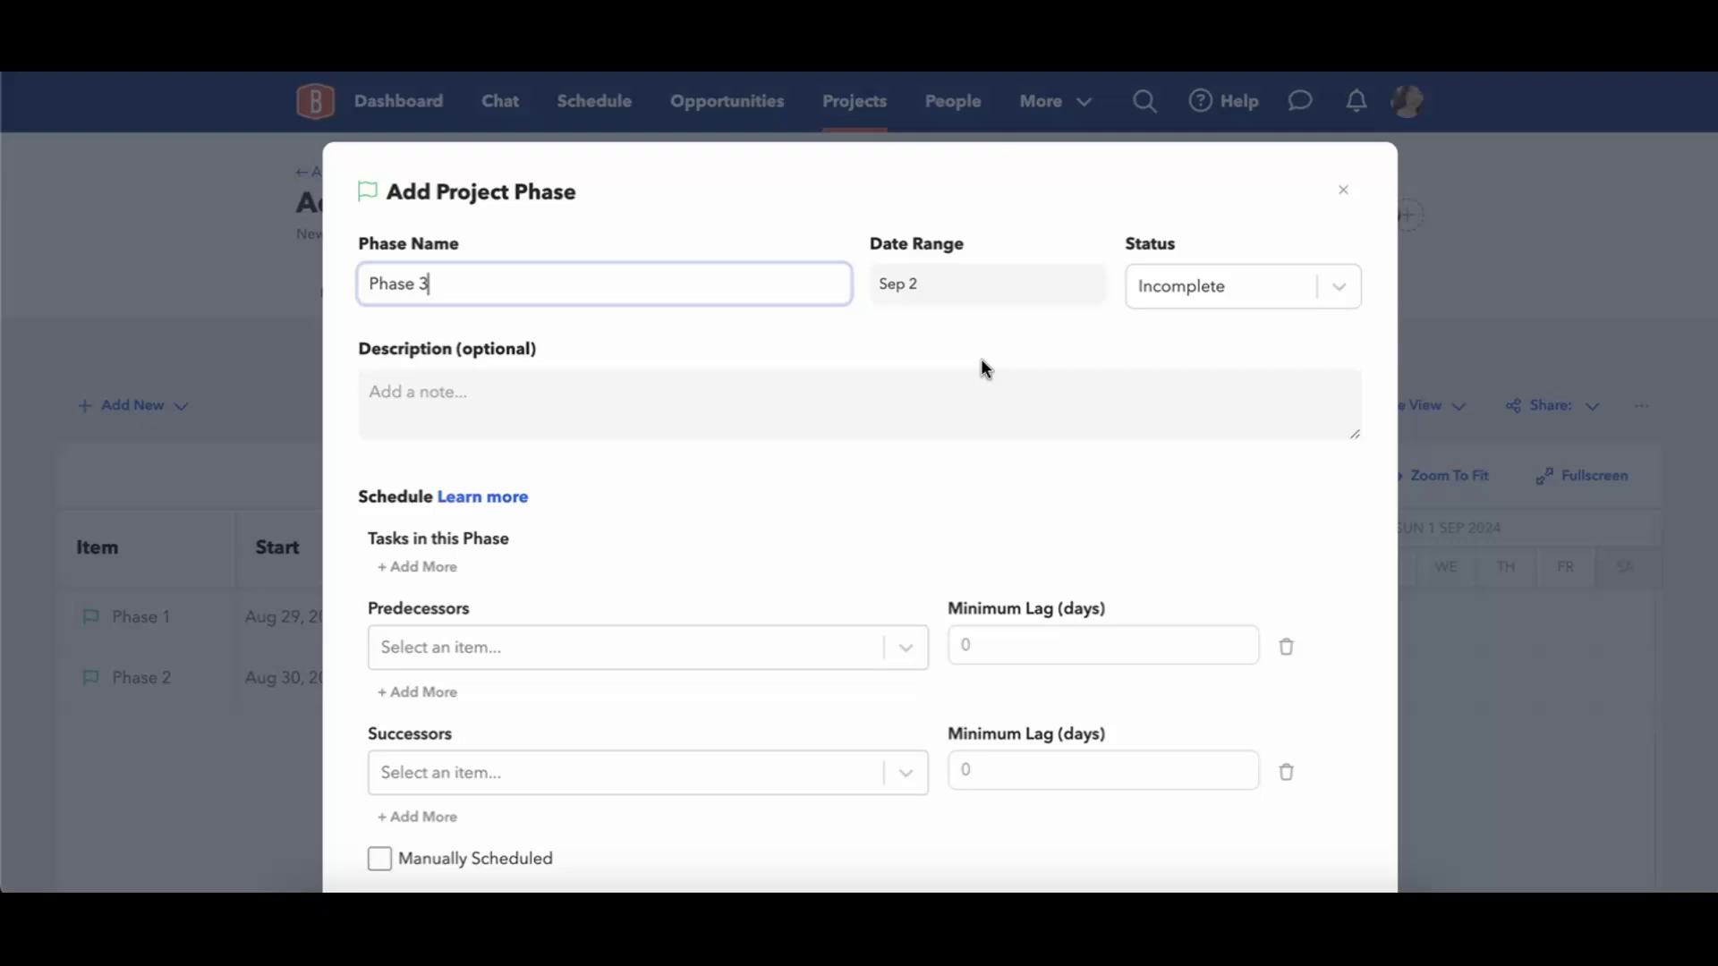
Set Phase 3's date to September 3, 2024 and save the phase to the schedule.
click(912, 295)
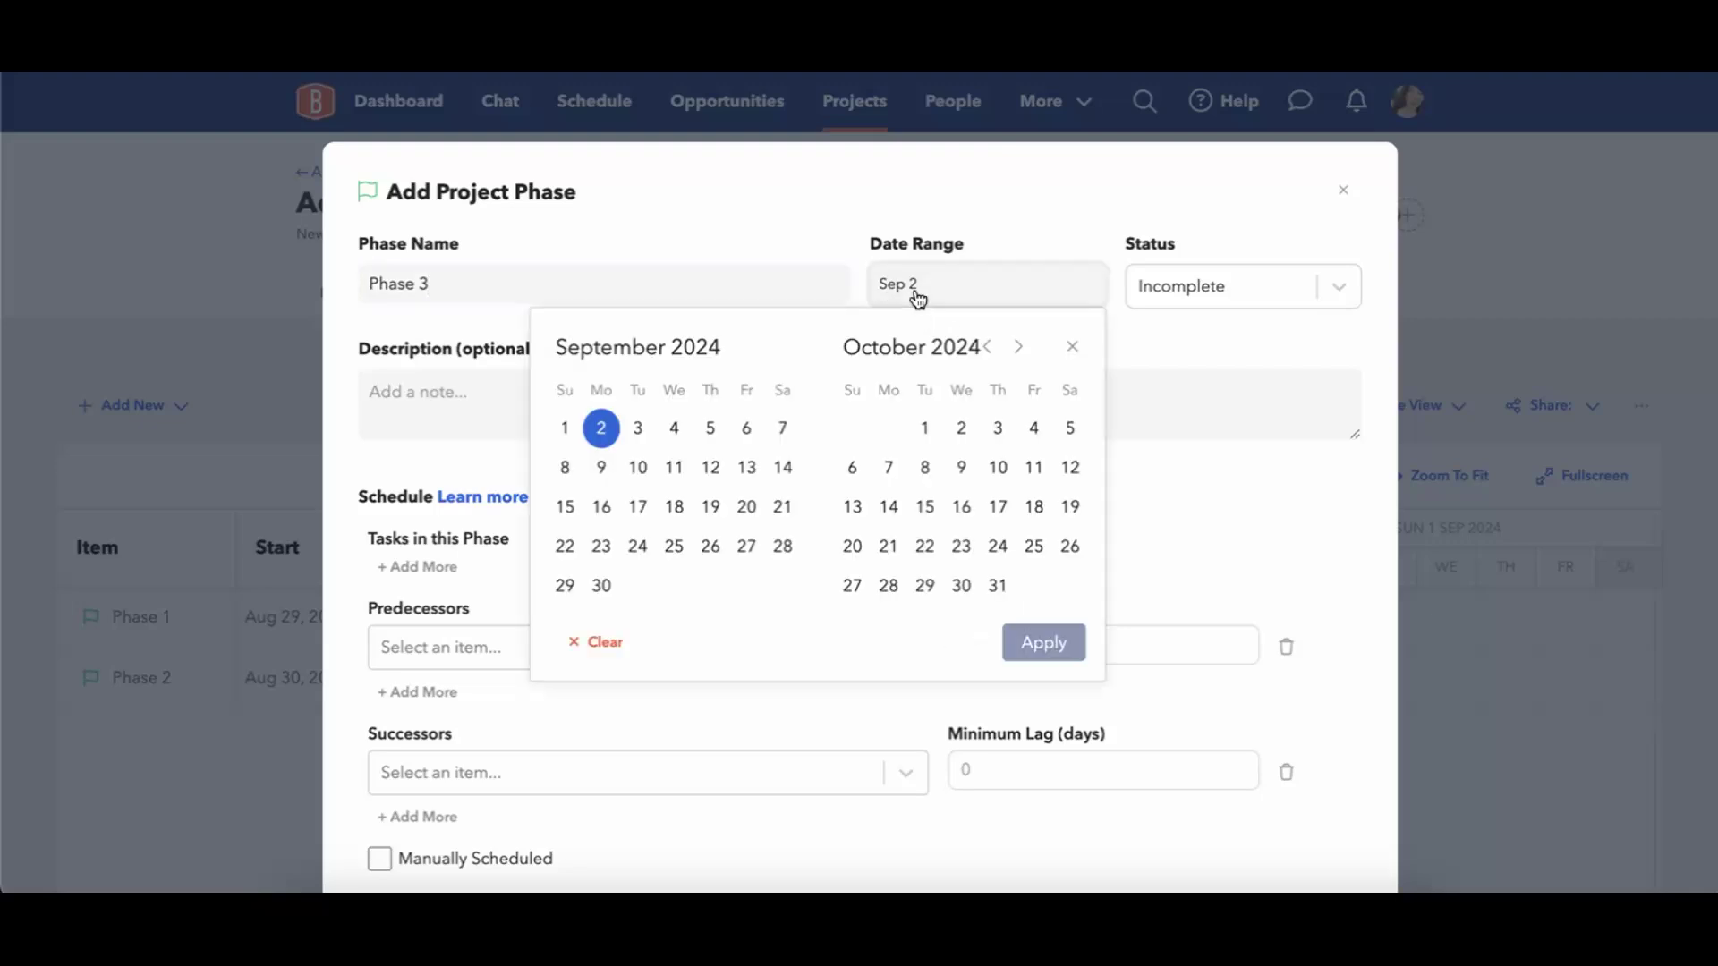
click(637, 429)
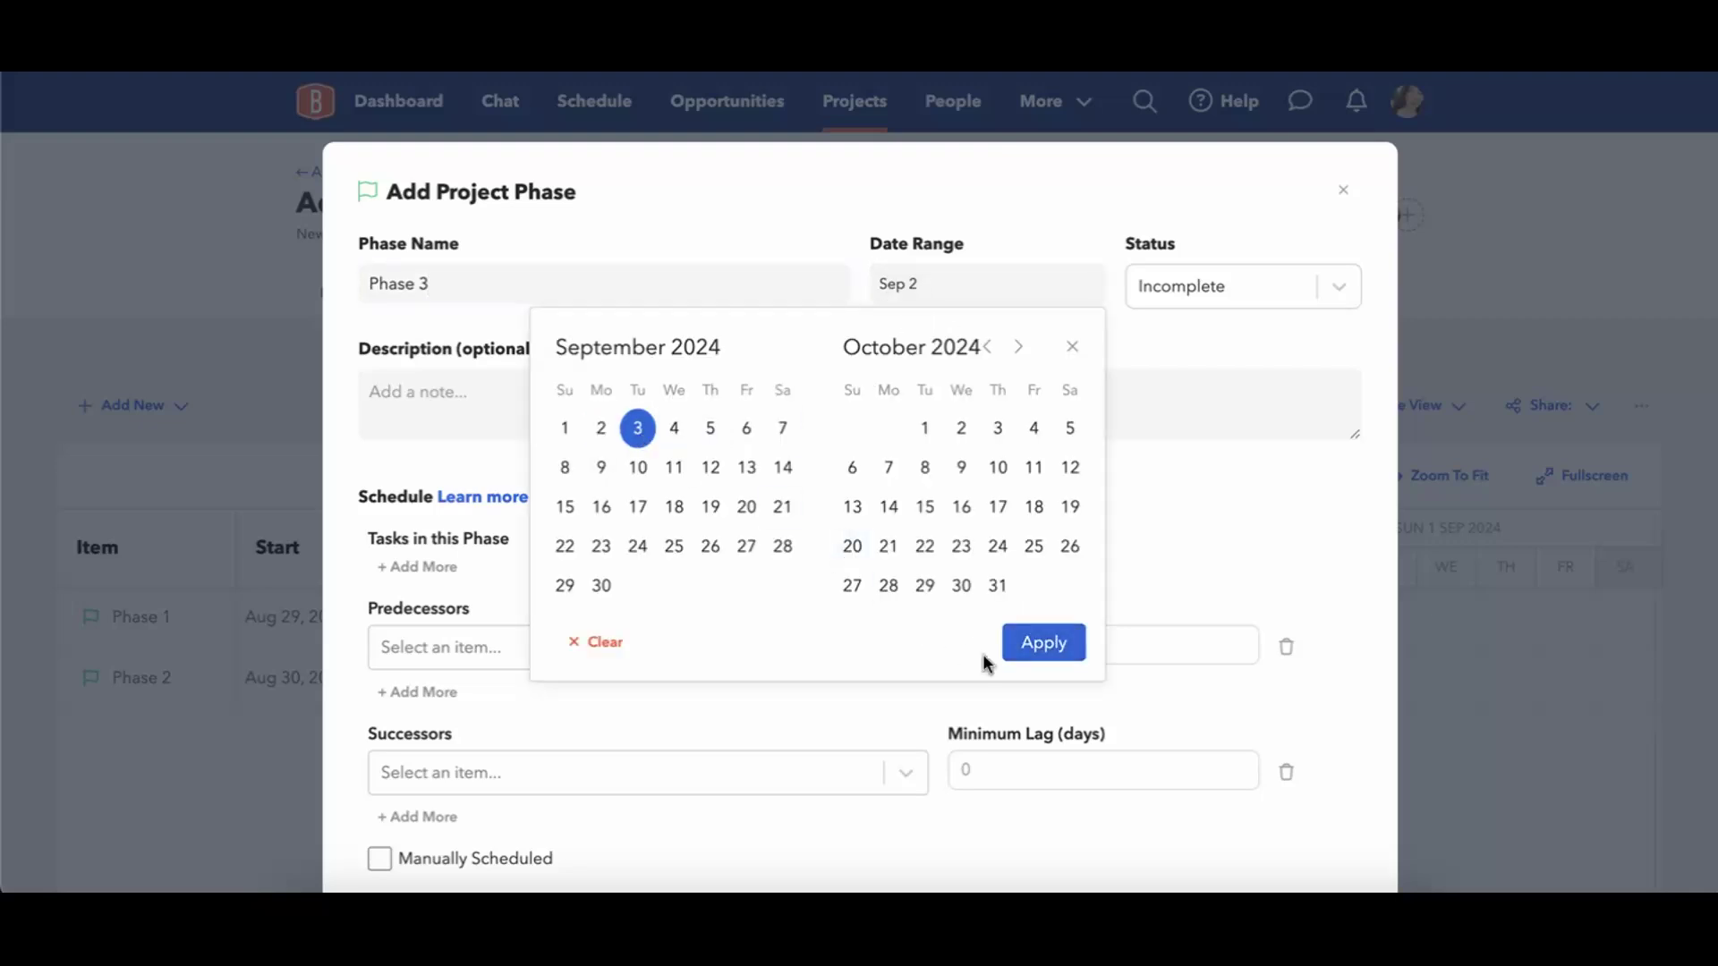
click(1043, 642)
scroll(1068, 474, down, 4)
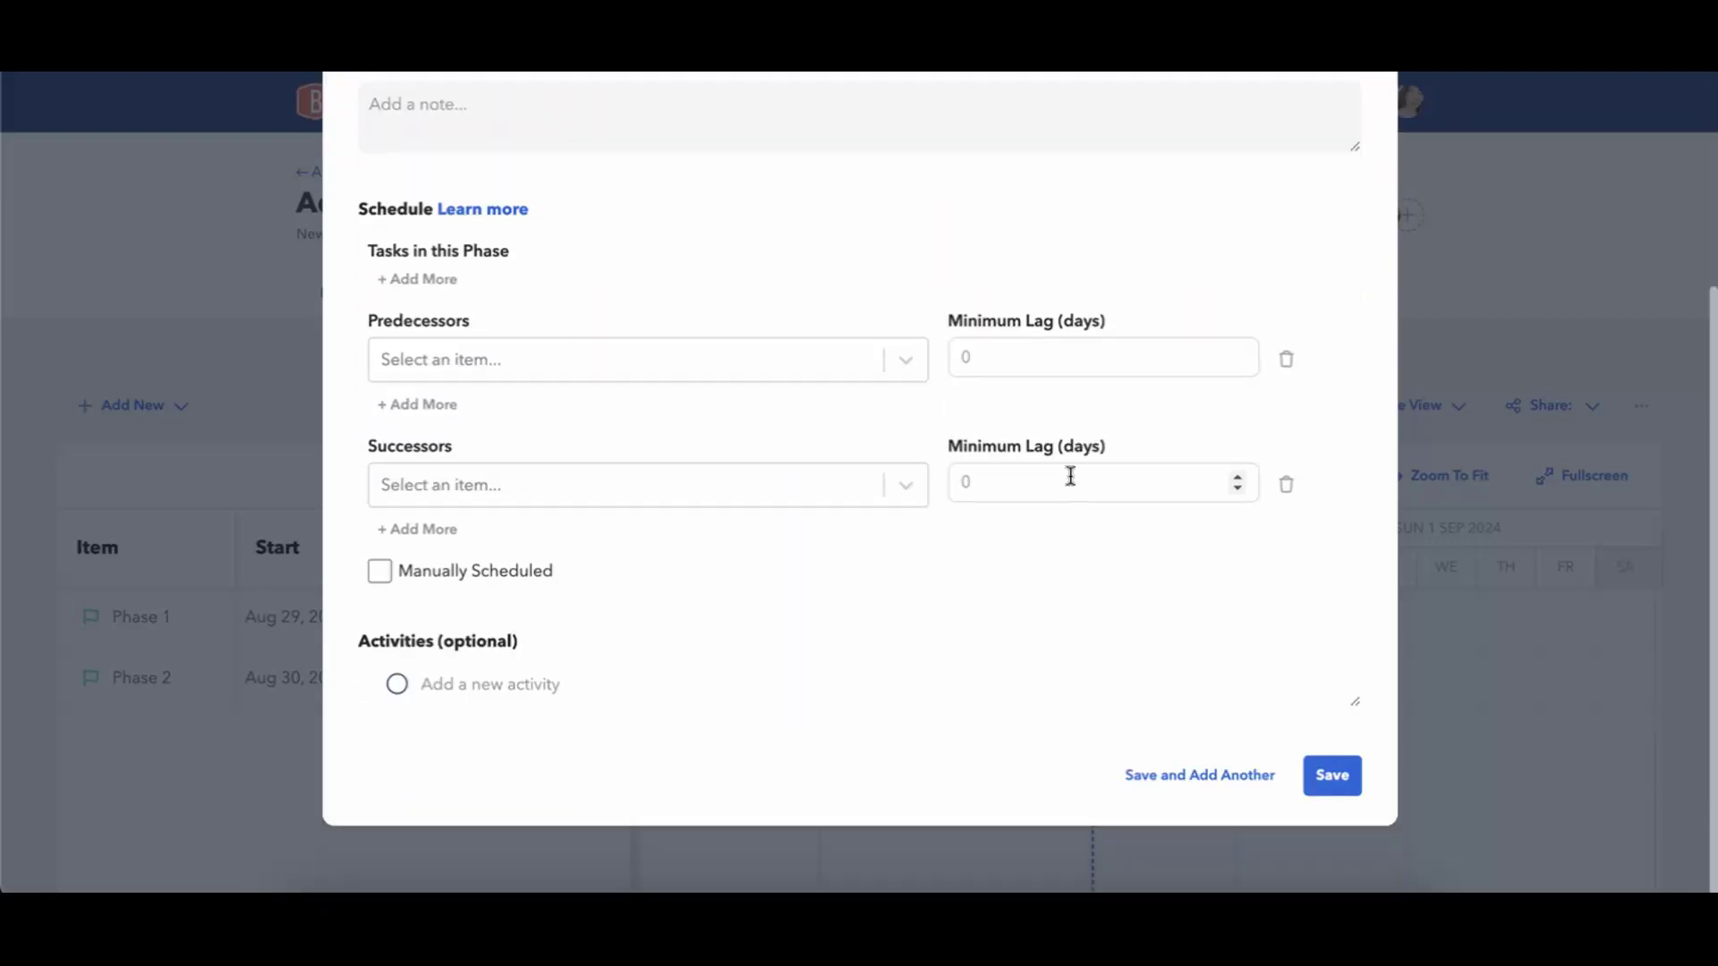
click(1332, 776)
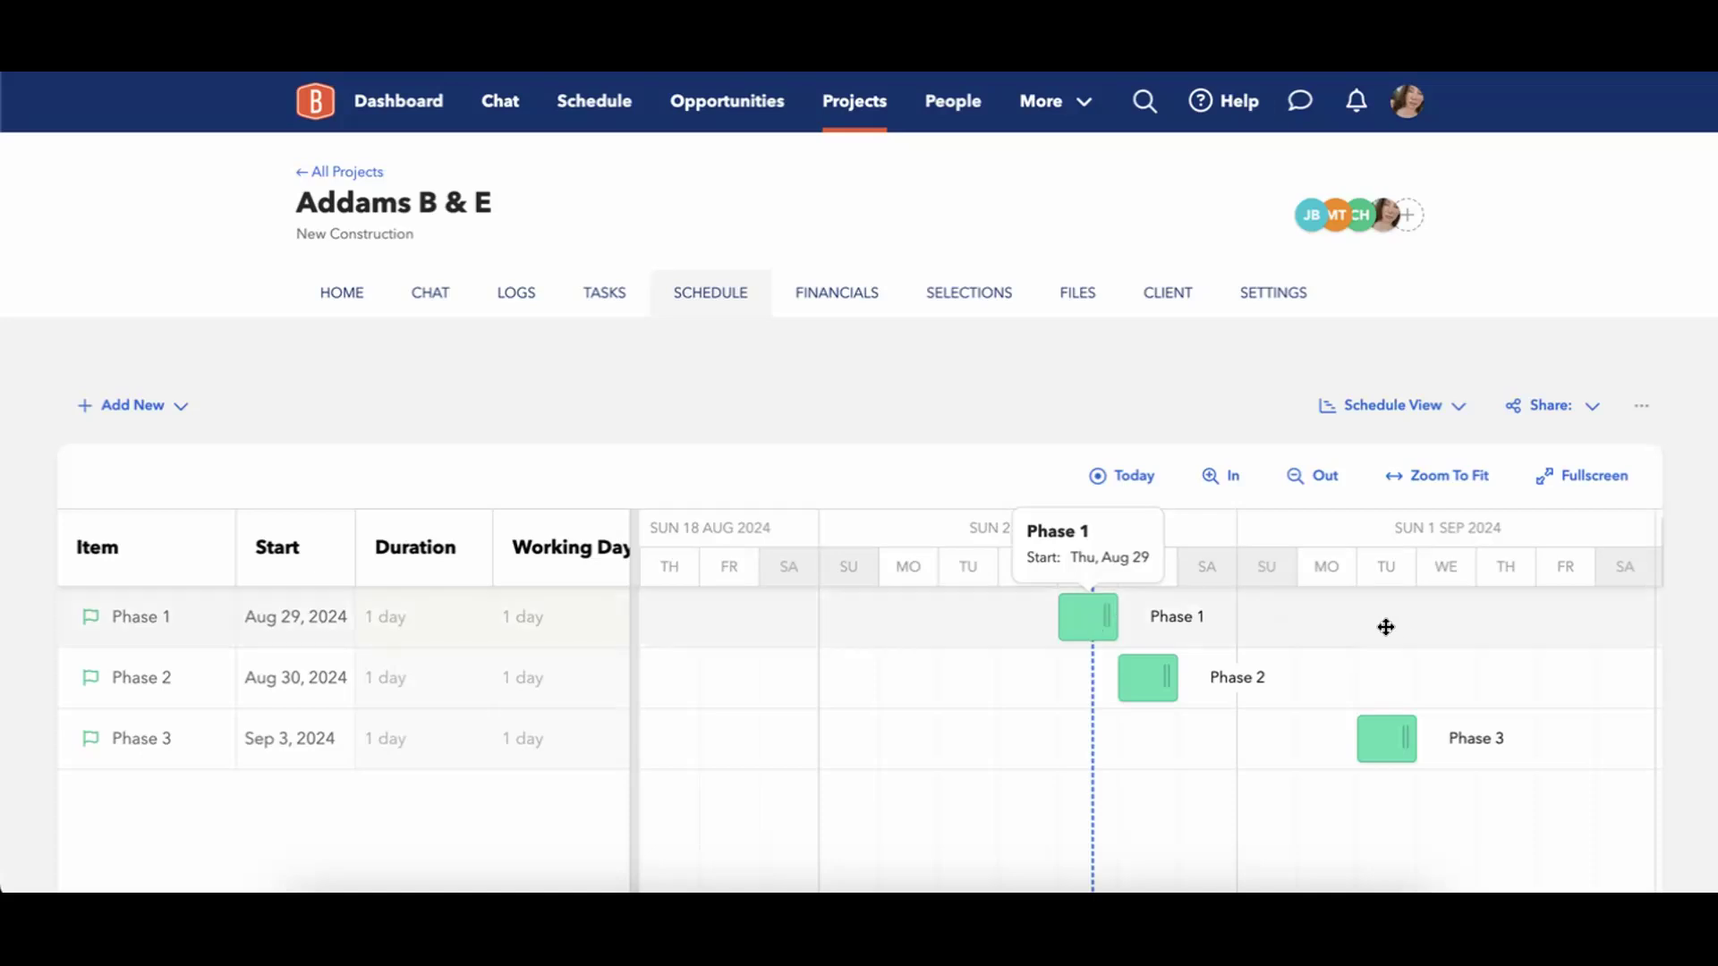
Start a new schedule task titled Task 1 with a due date range of August 29 to August 30.
click(143, 404)
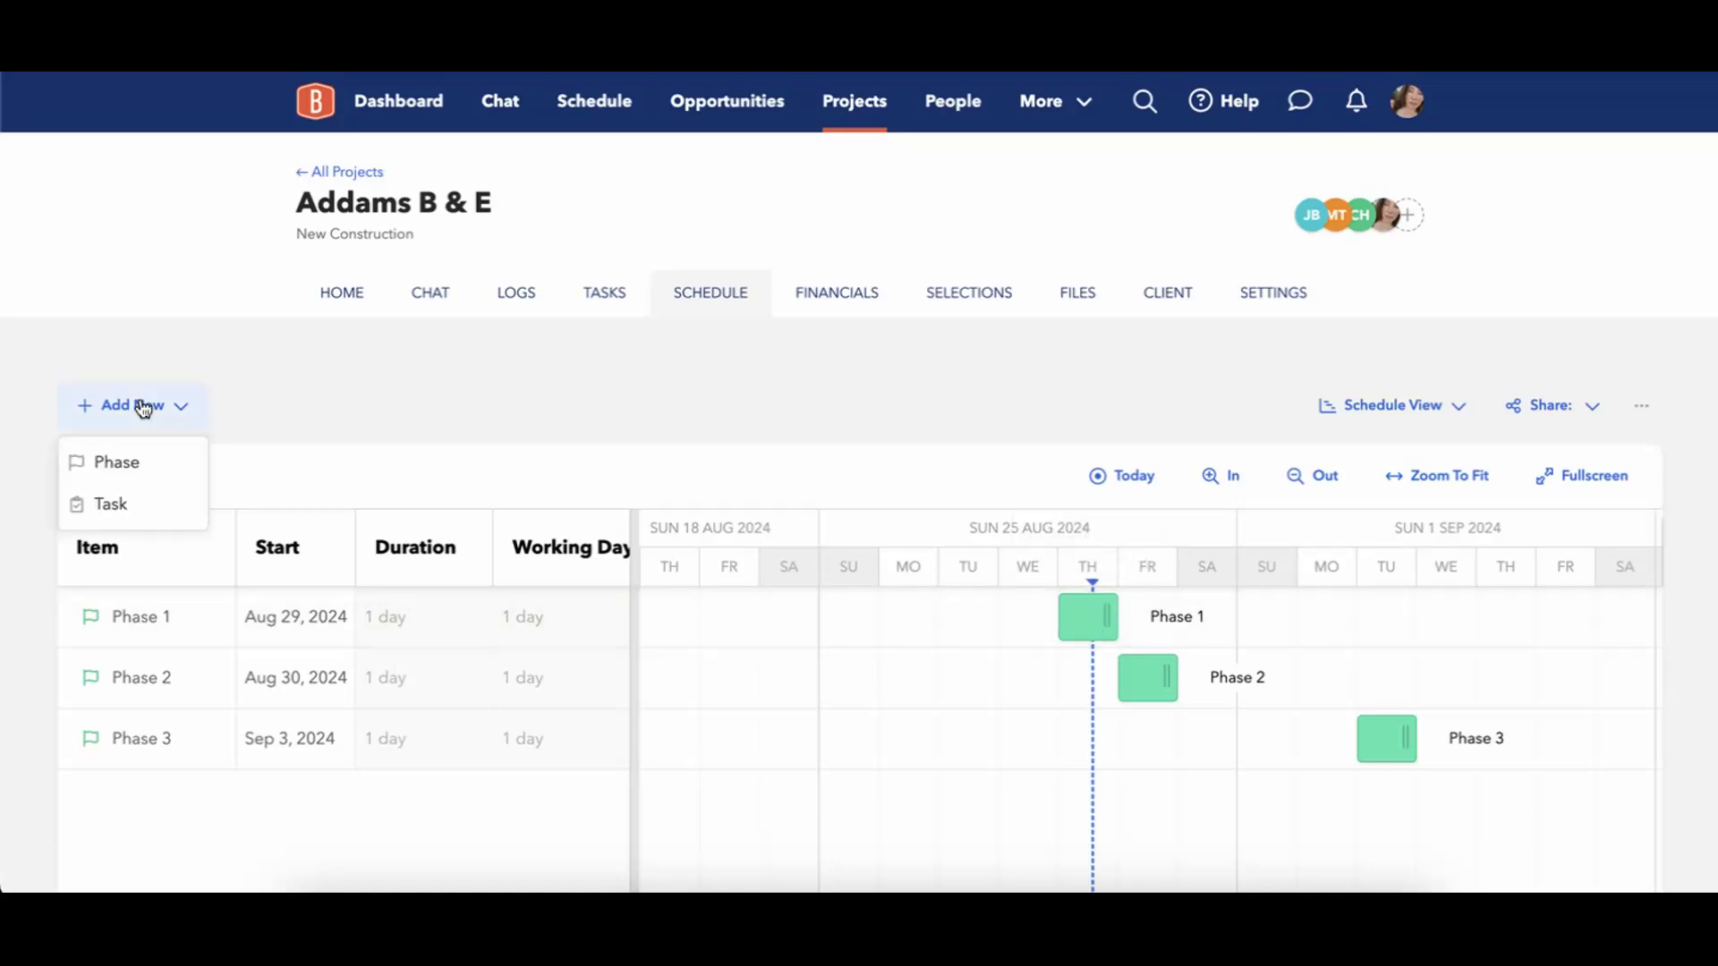
click(123, 504)
click(586, 262)
text(Task 1)
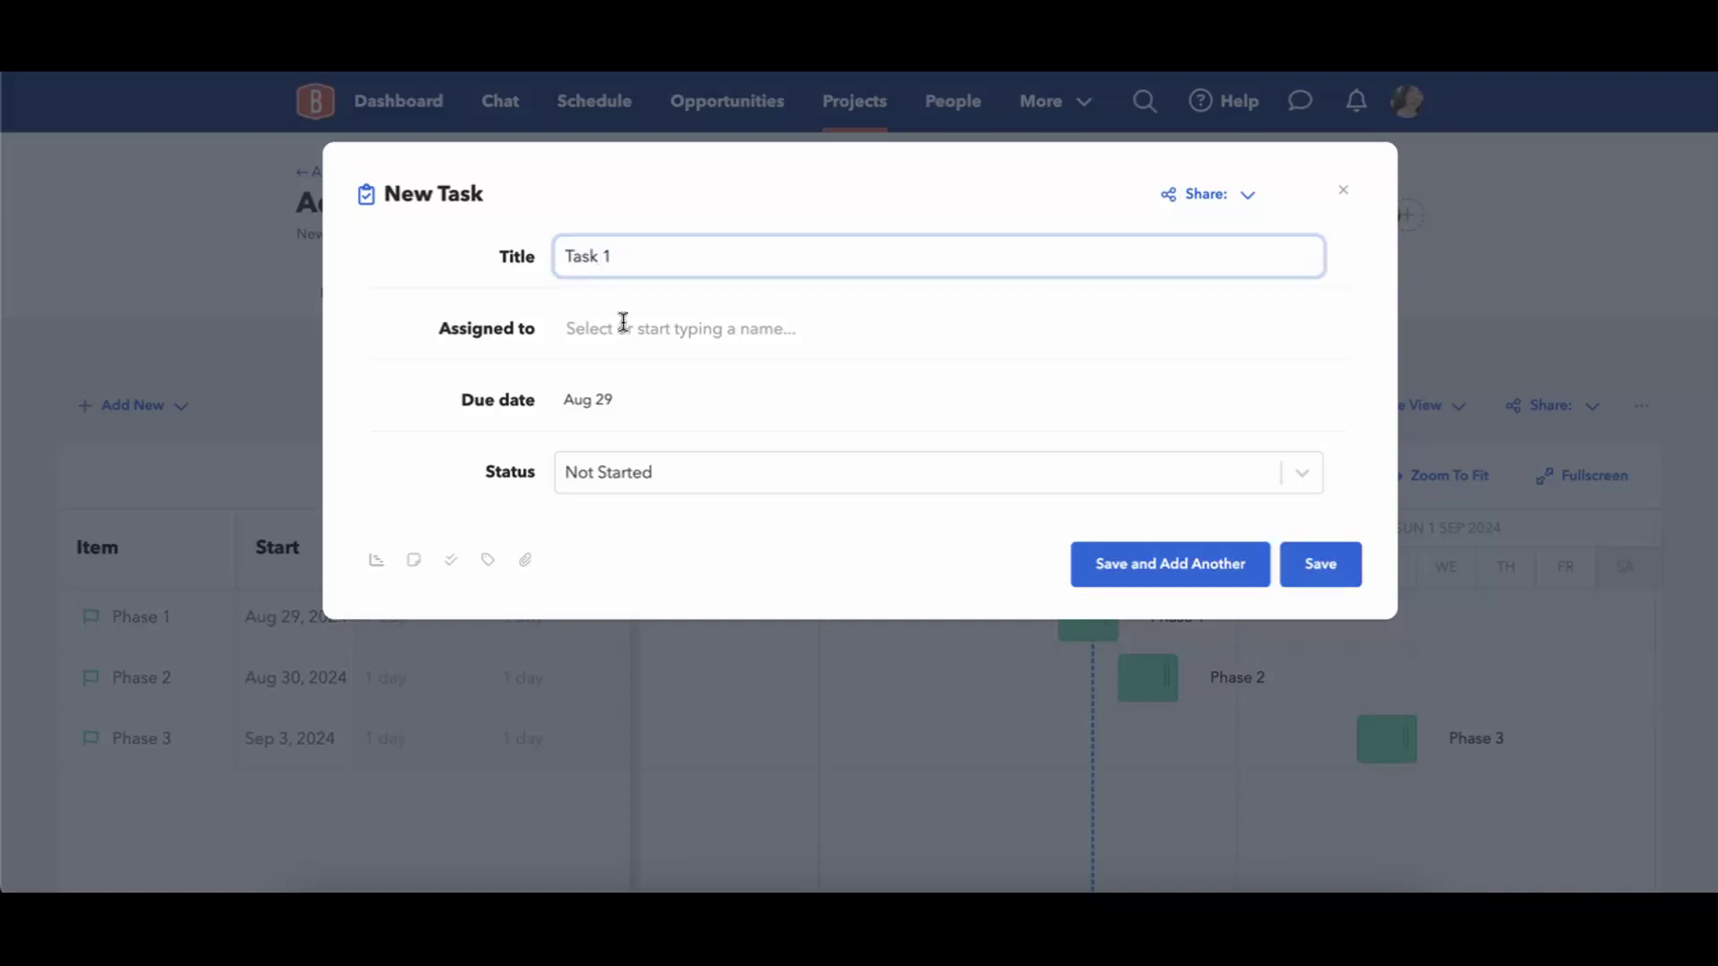
click(590, 403)
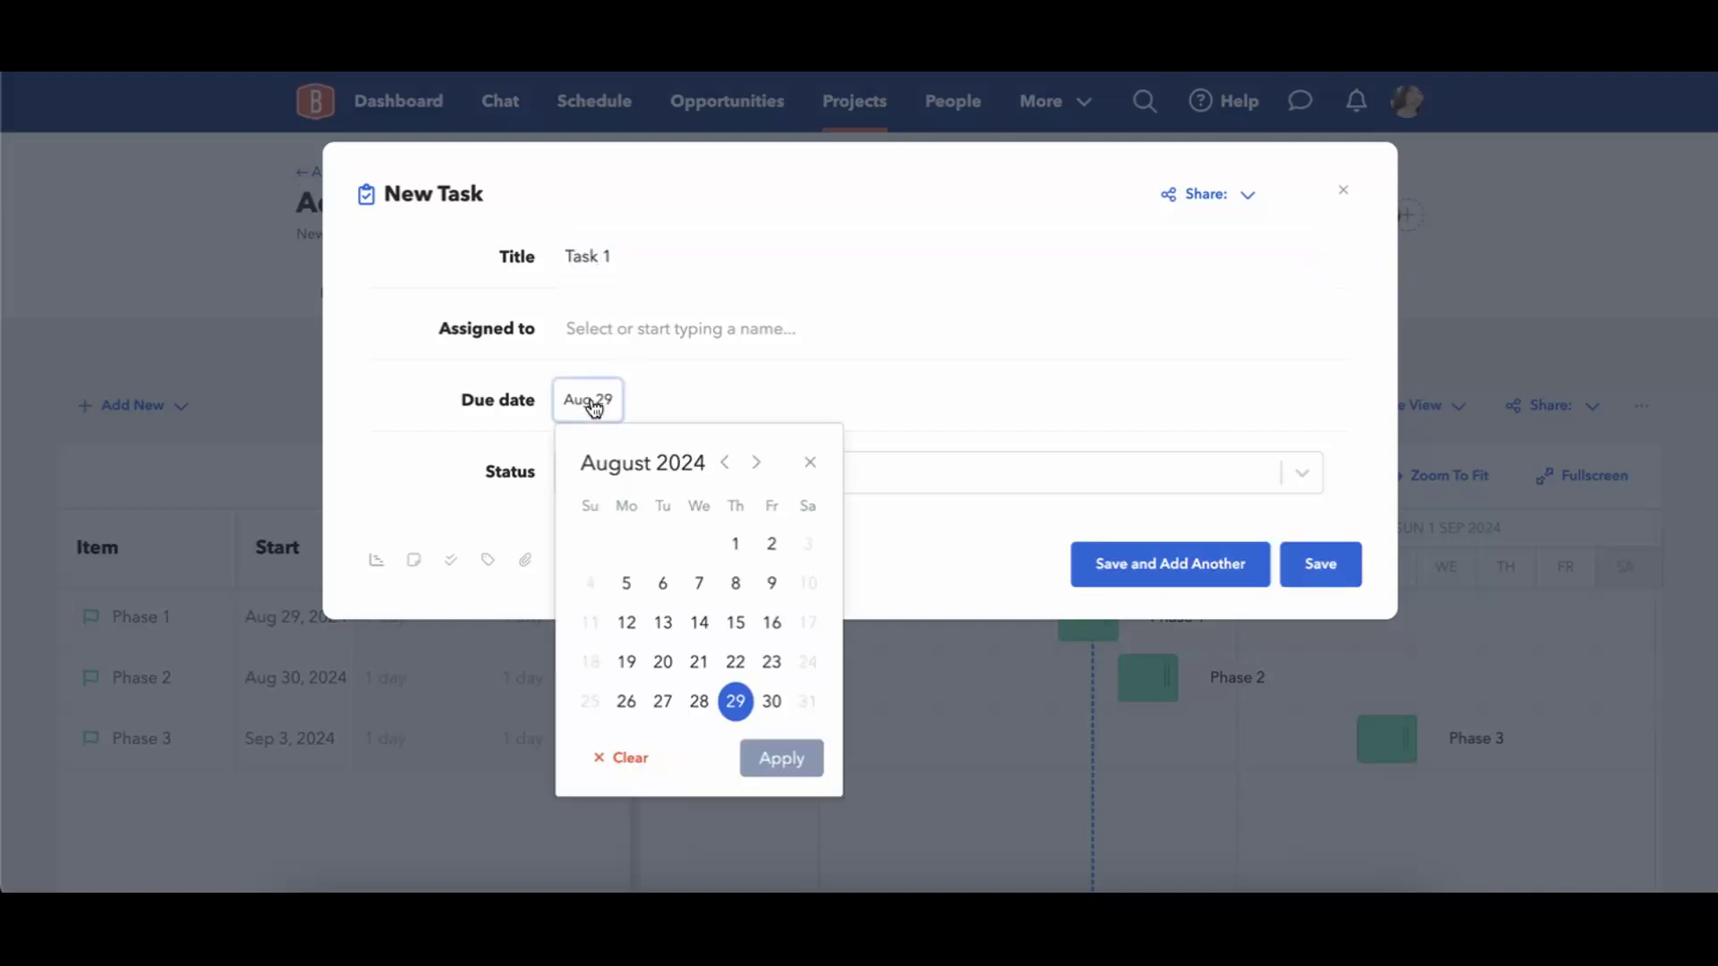
click(771, 702)
click(781, 759)
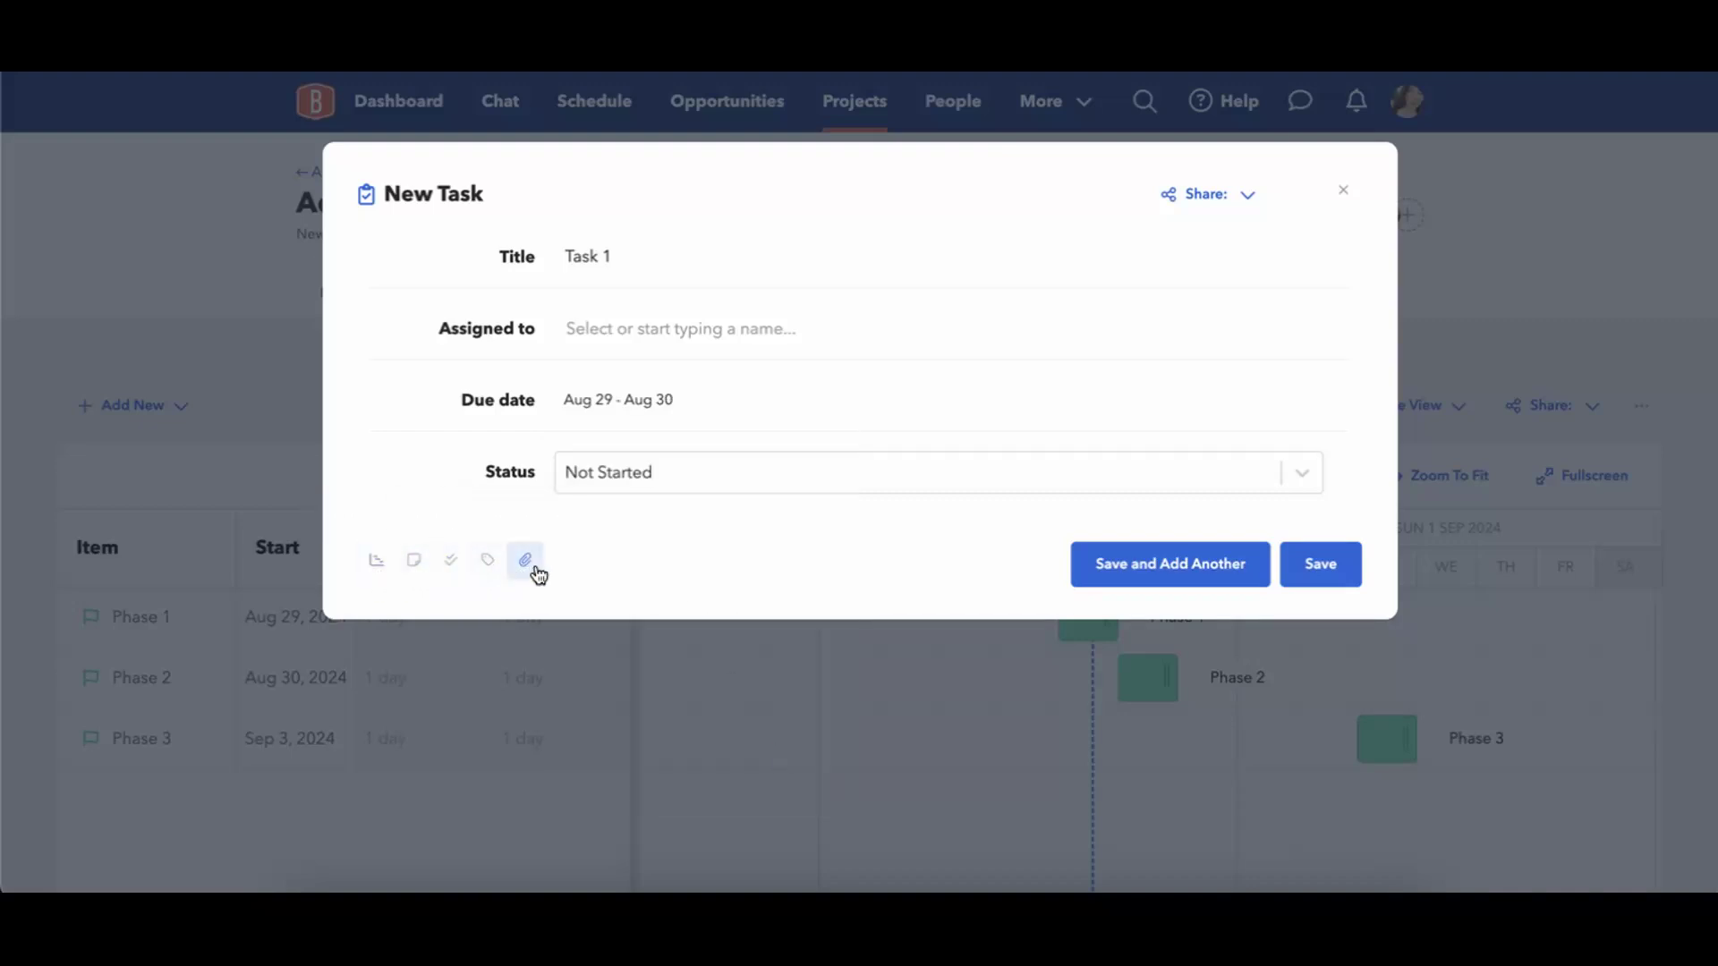
Save Task 1 under Phase 1 and move its timeline bar to August 26–27.
click(376, 564)
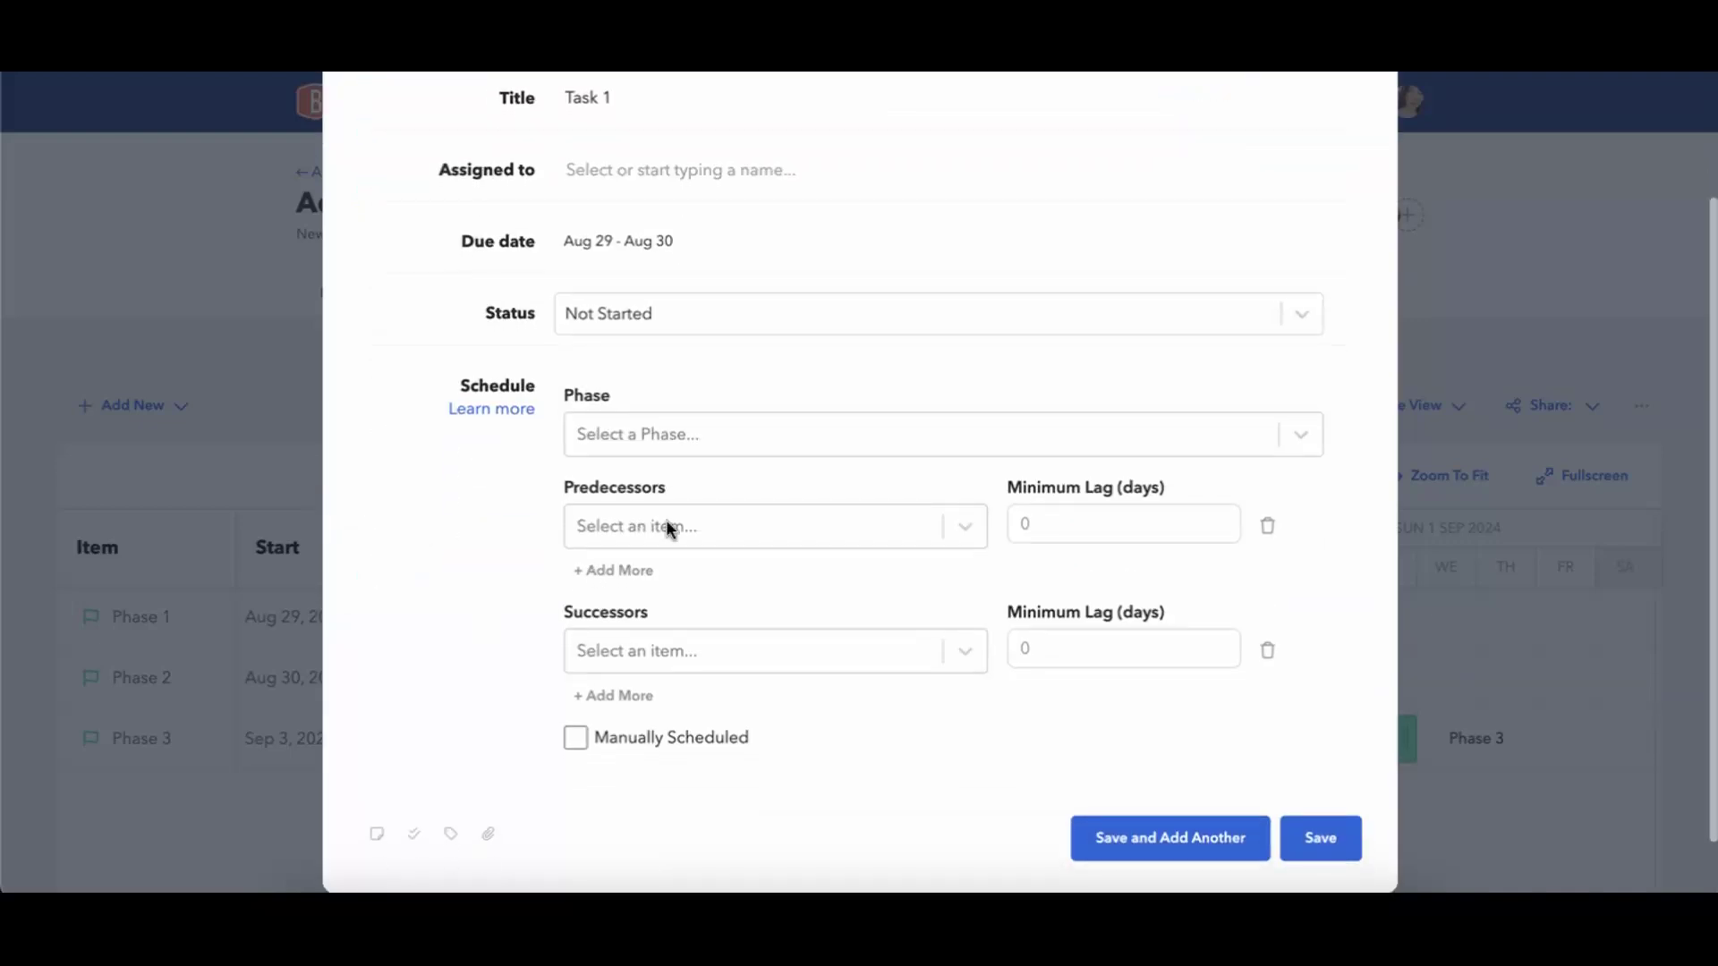
click(708, 435)
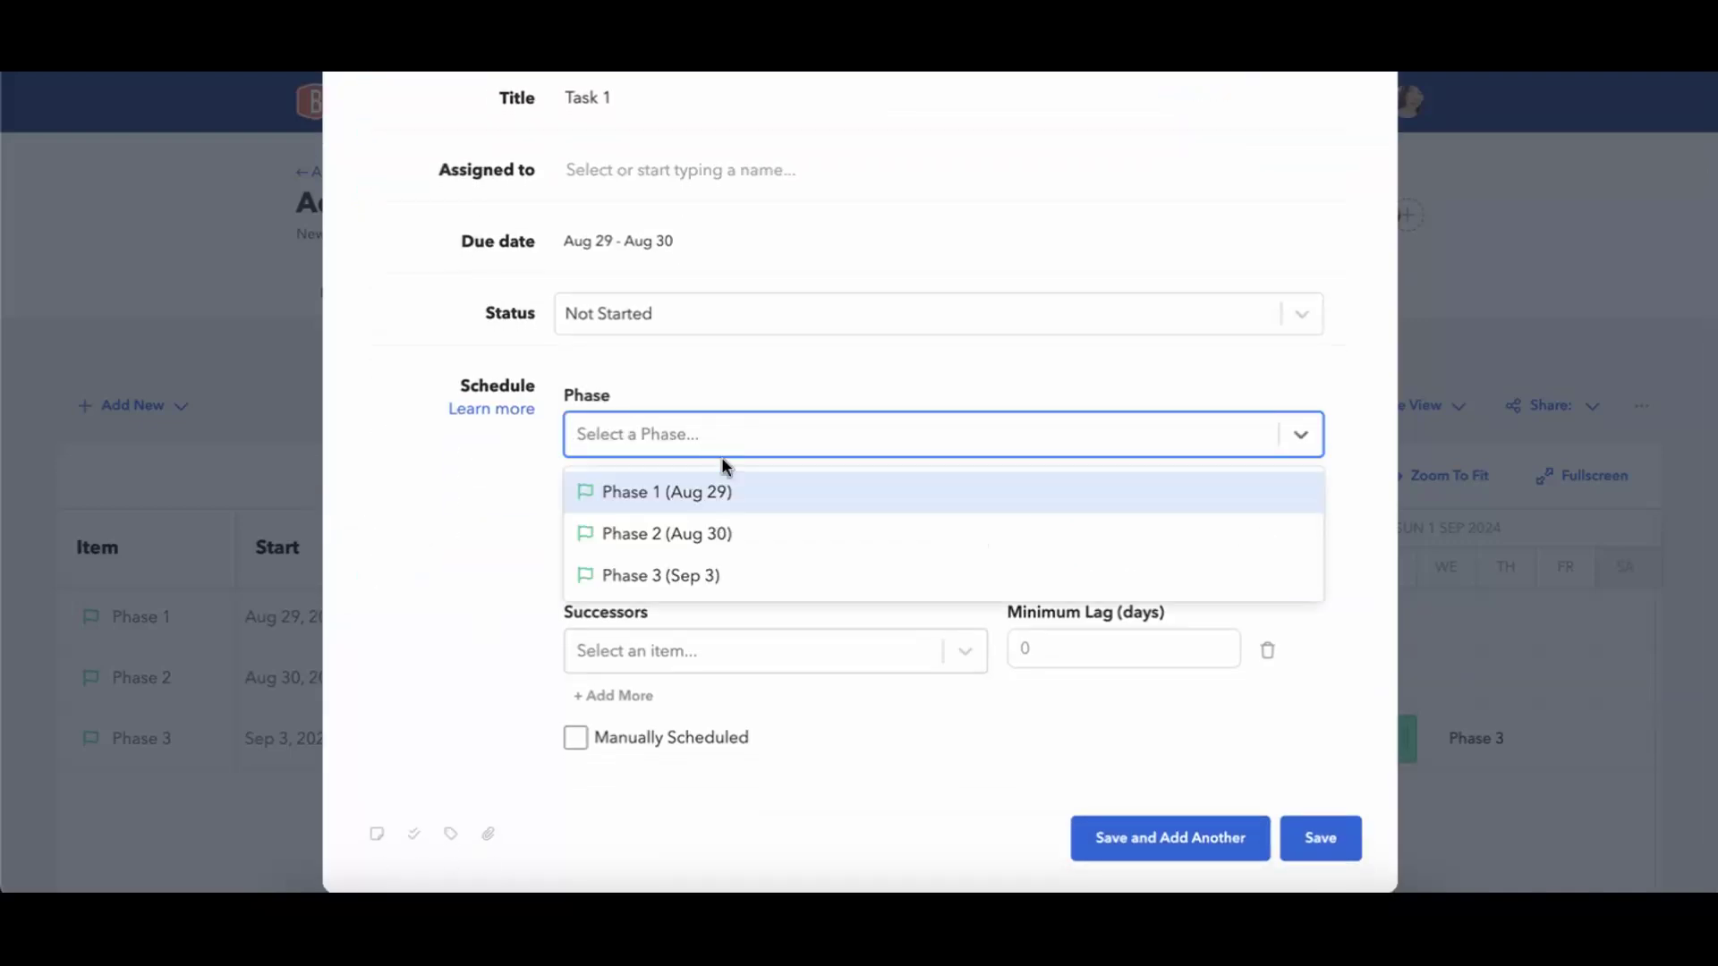
click(626, 501)
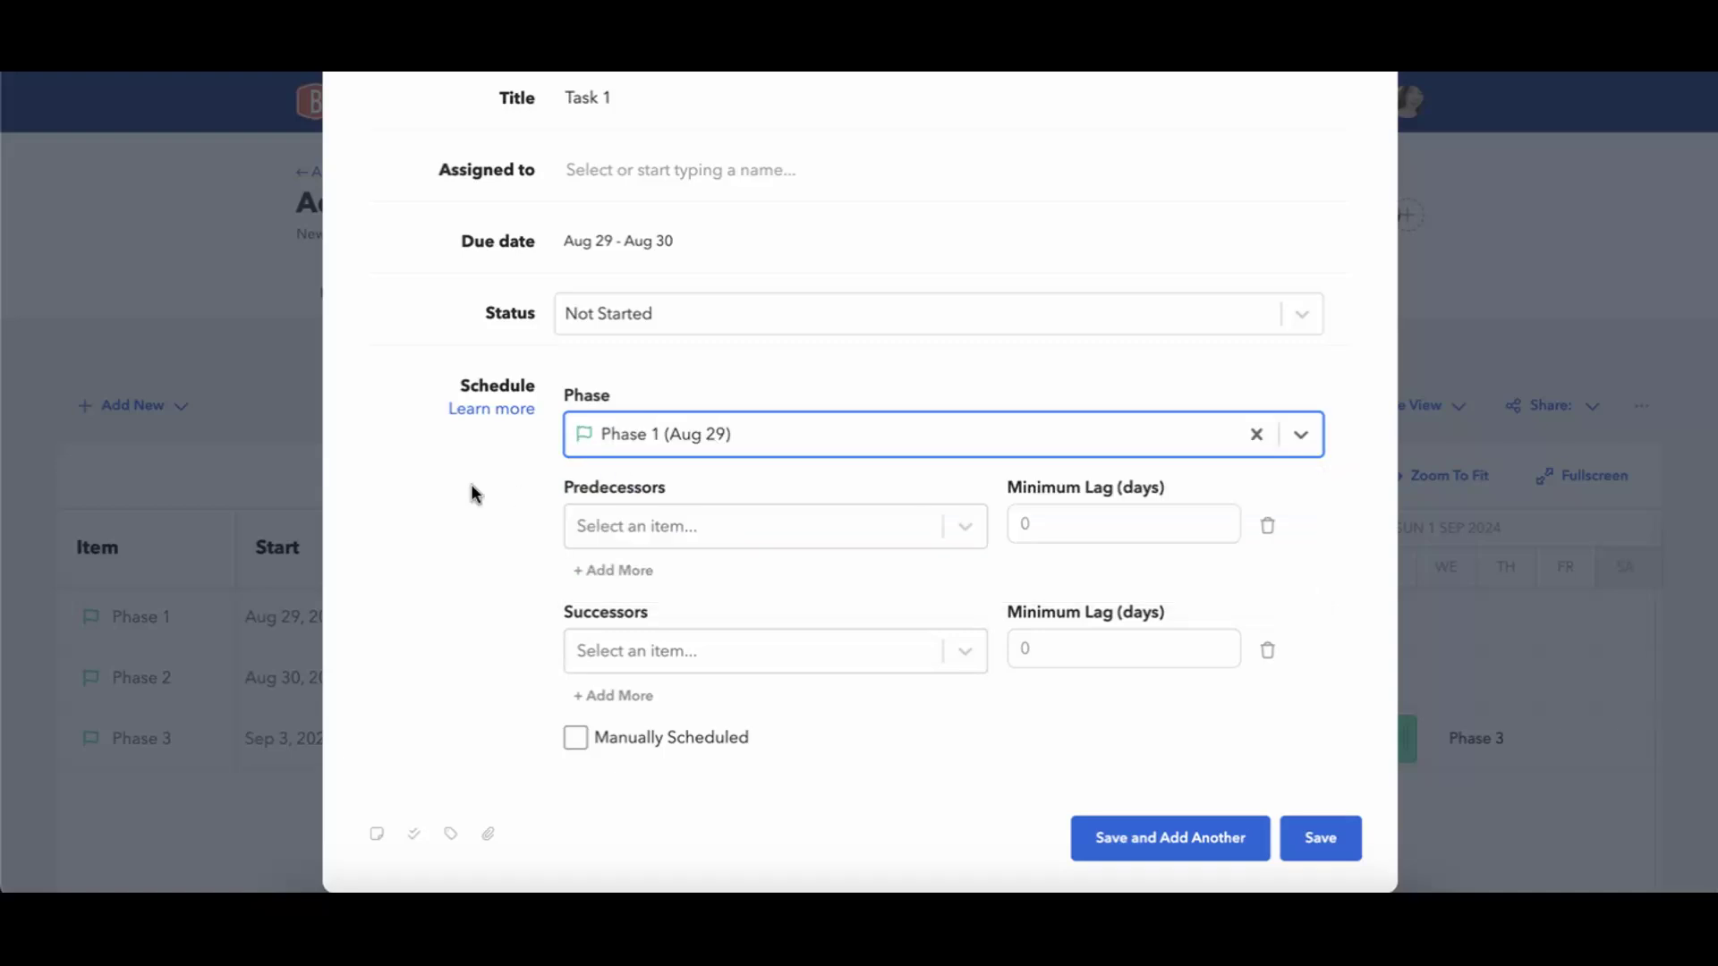
click(1298, 823)
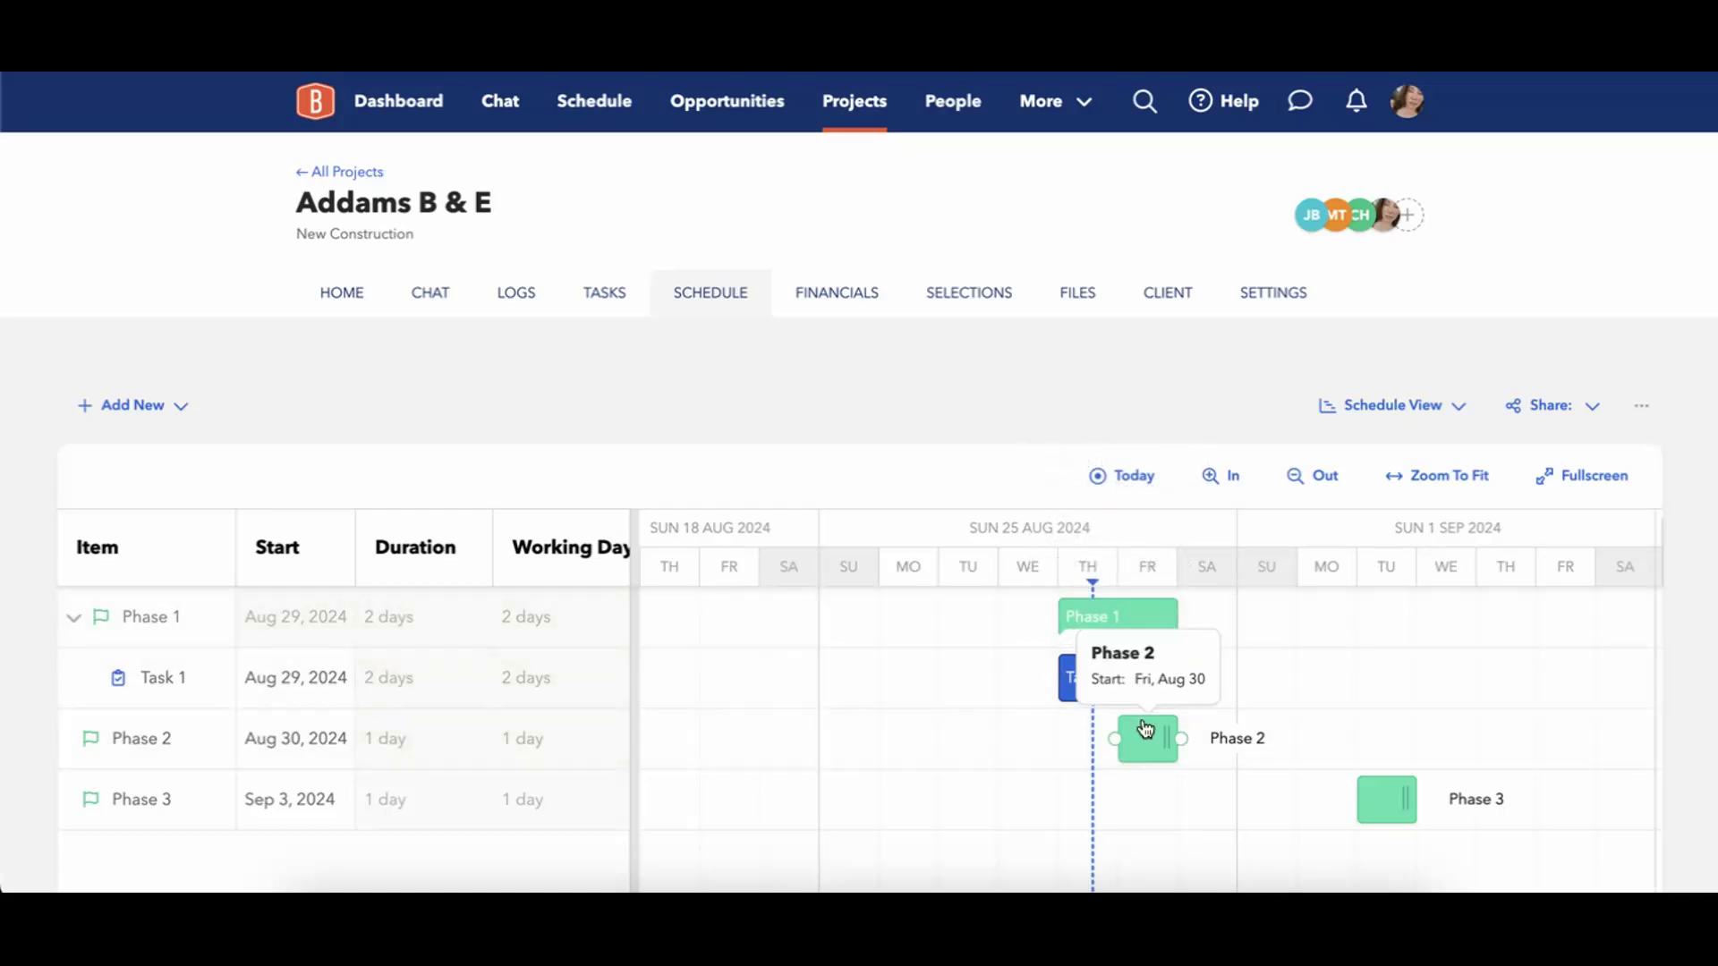
drag(1104, 685, 976, 682)
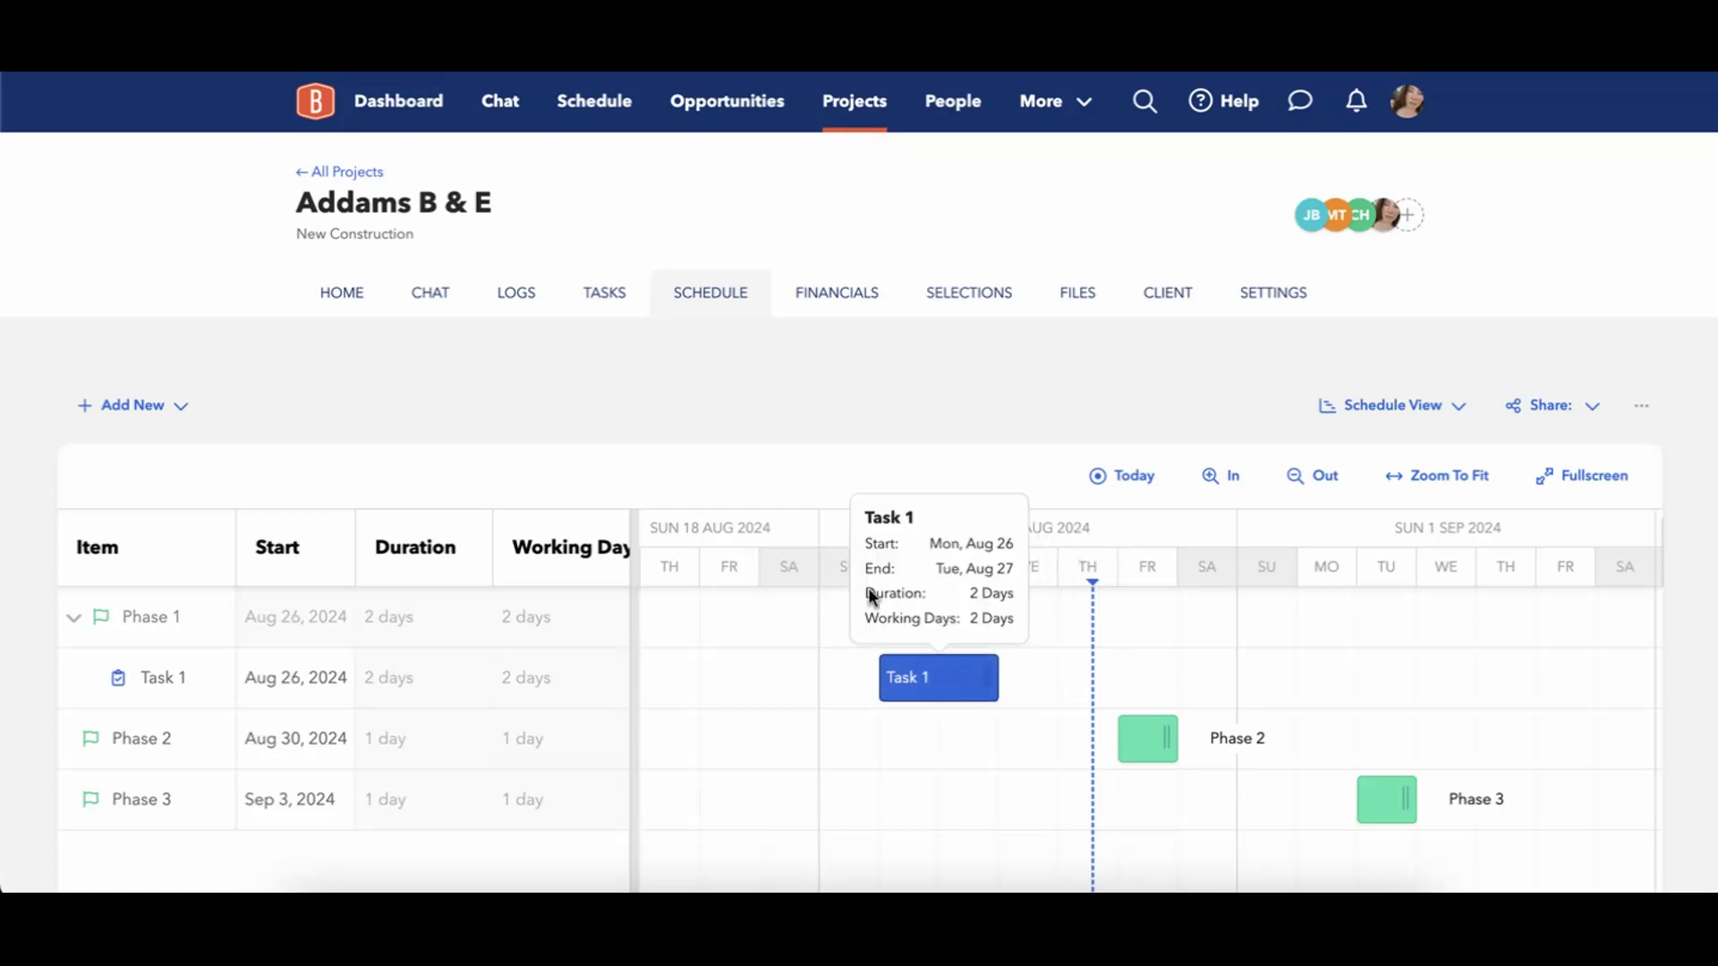
Start another task titled Task 2 with a due date range of August 28 to August 30.
click(161, 418)
click(134, 504)
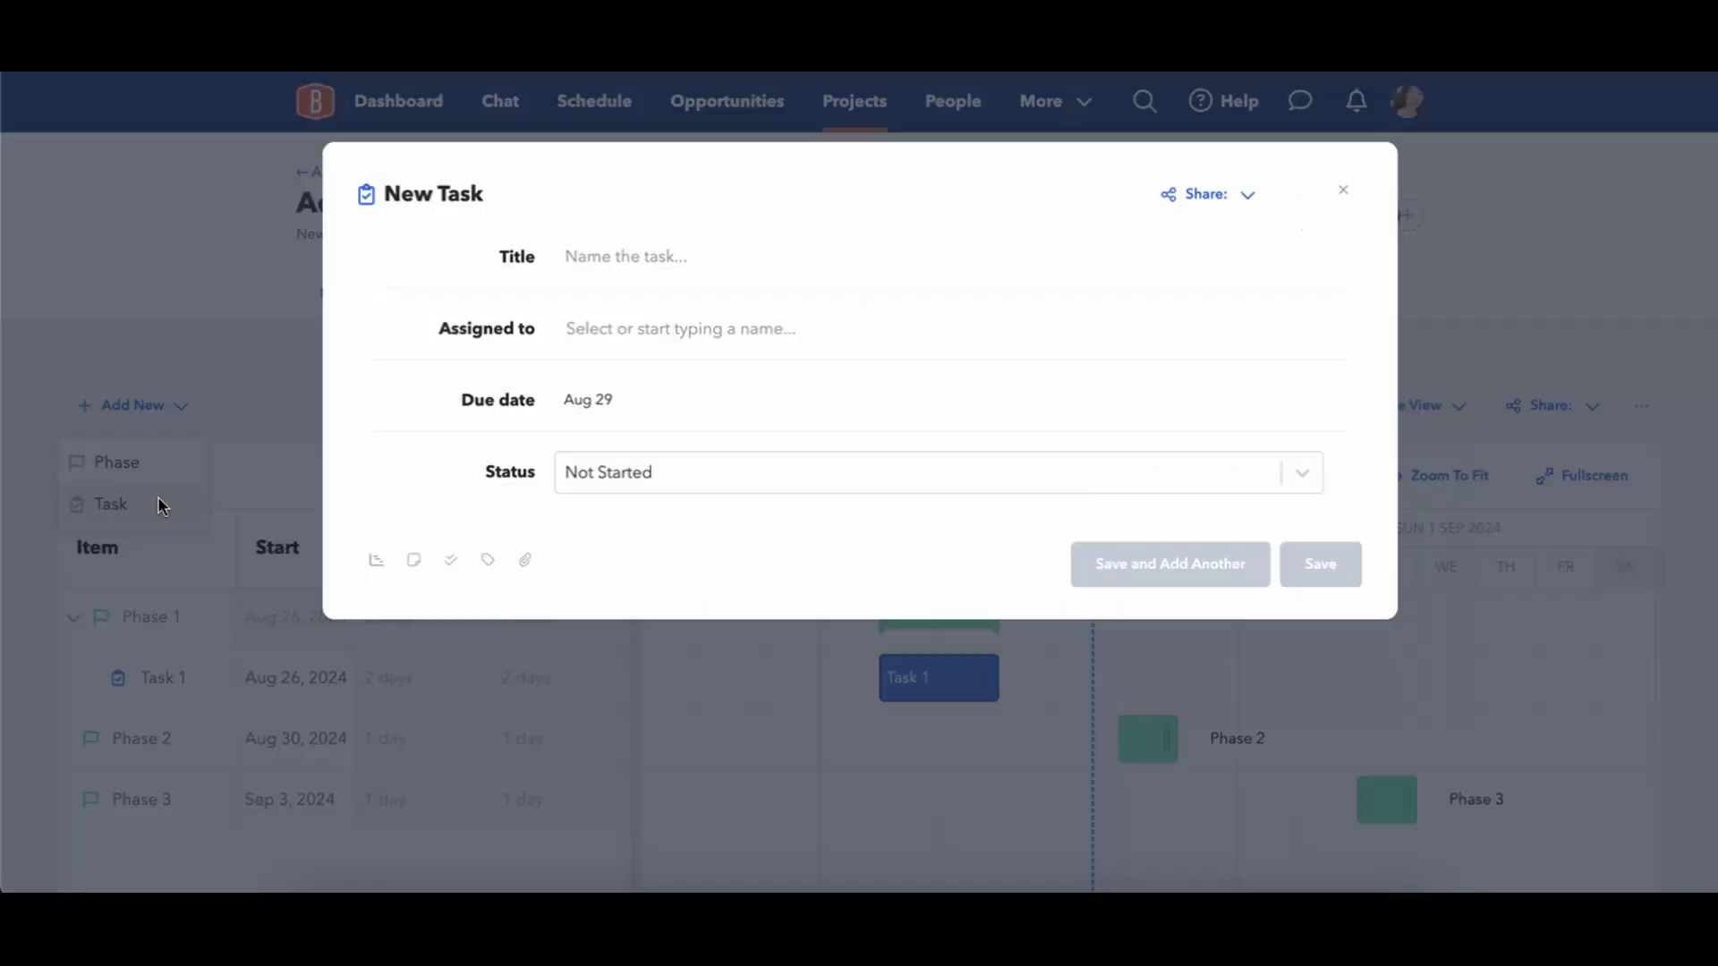
click(590, 257)
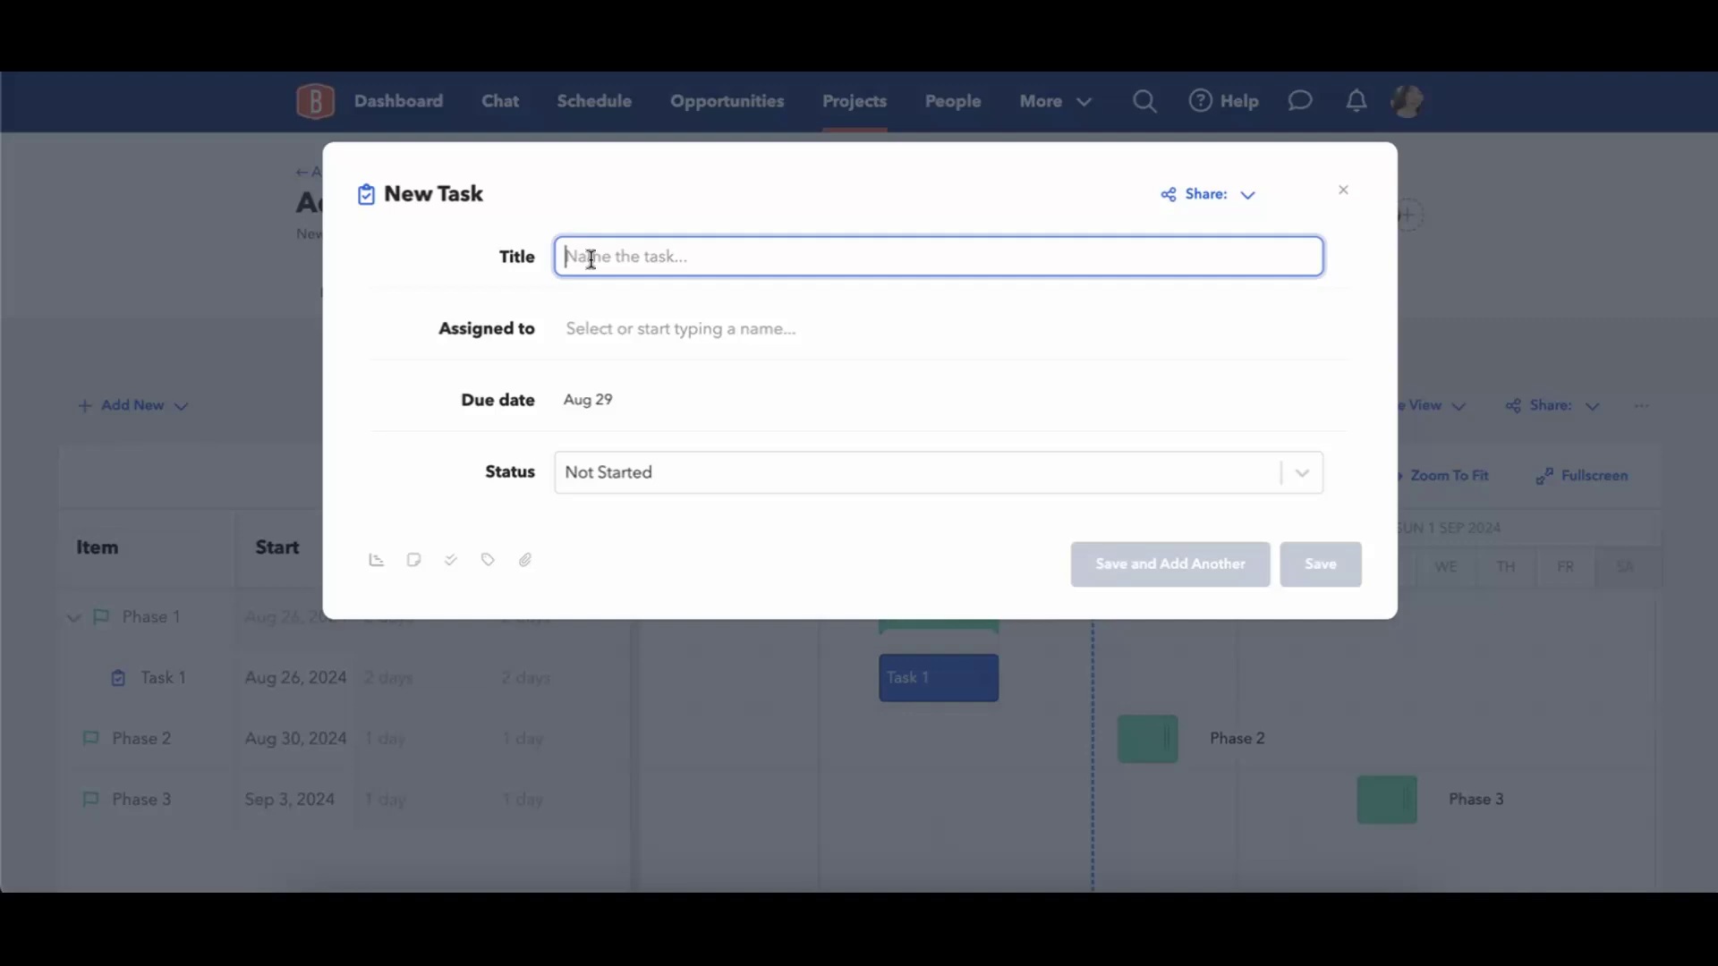
text(Task 2)
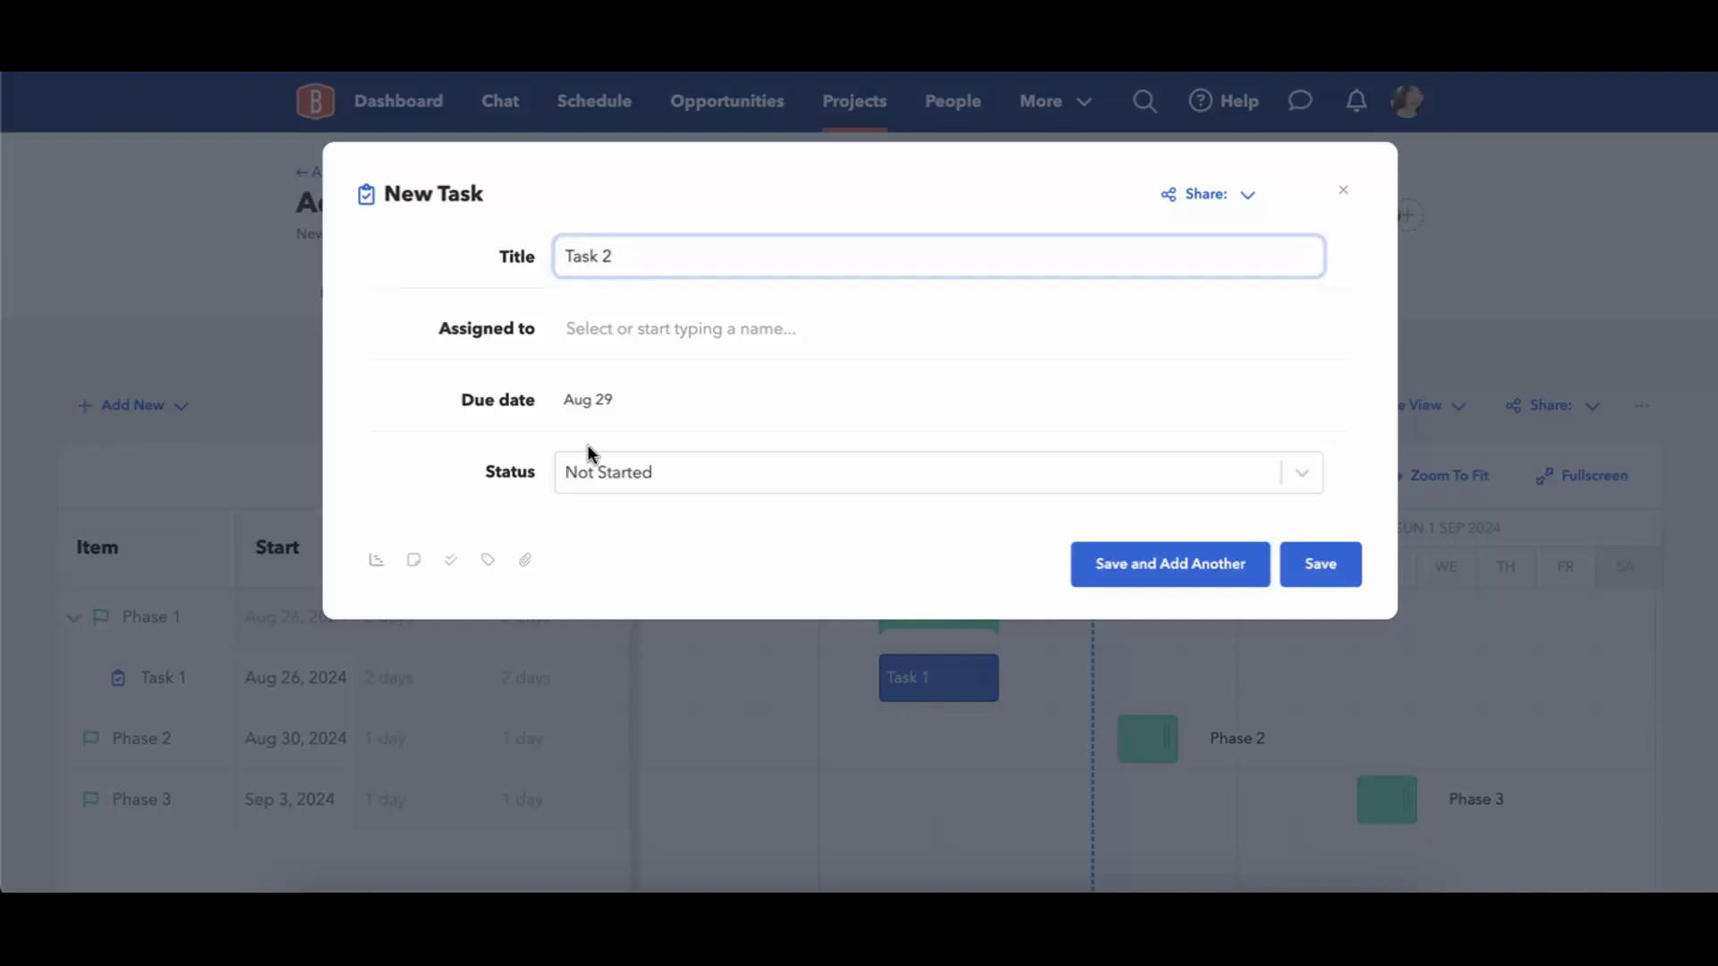
click(587, 405)
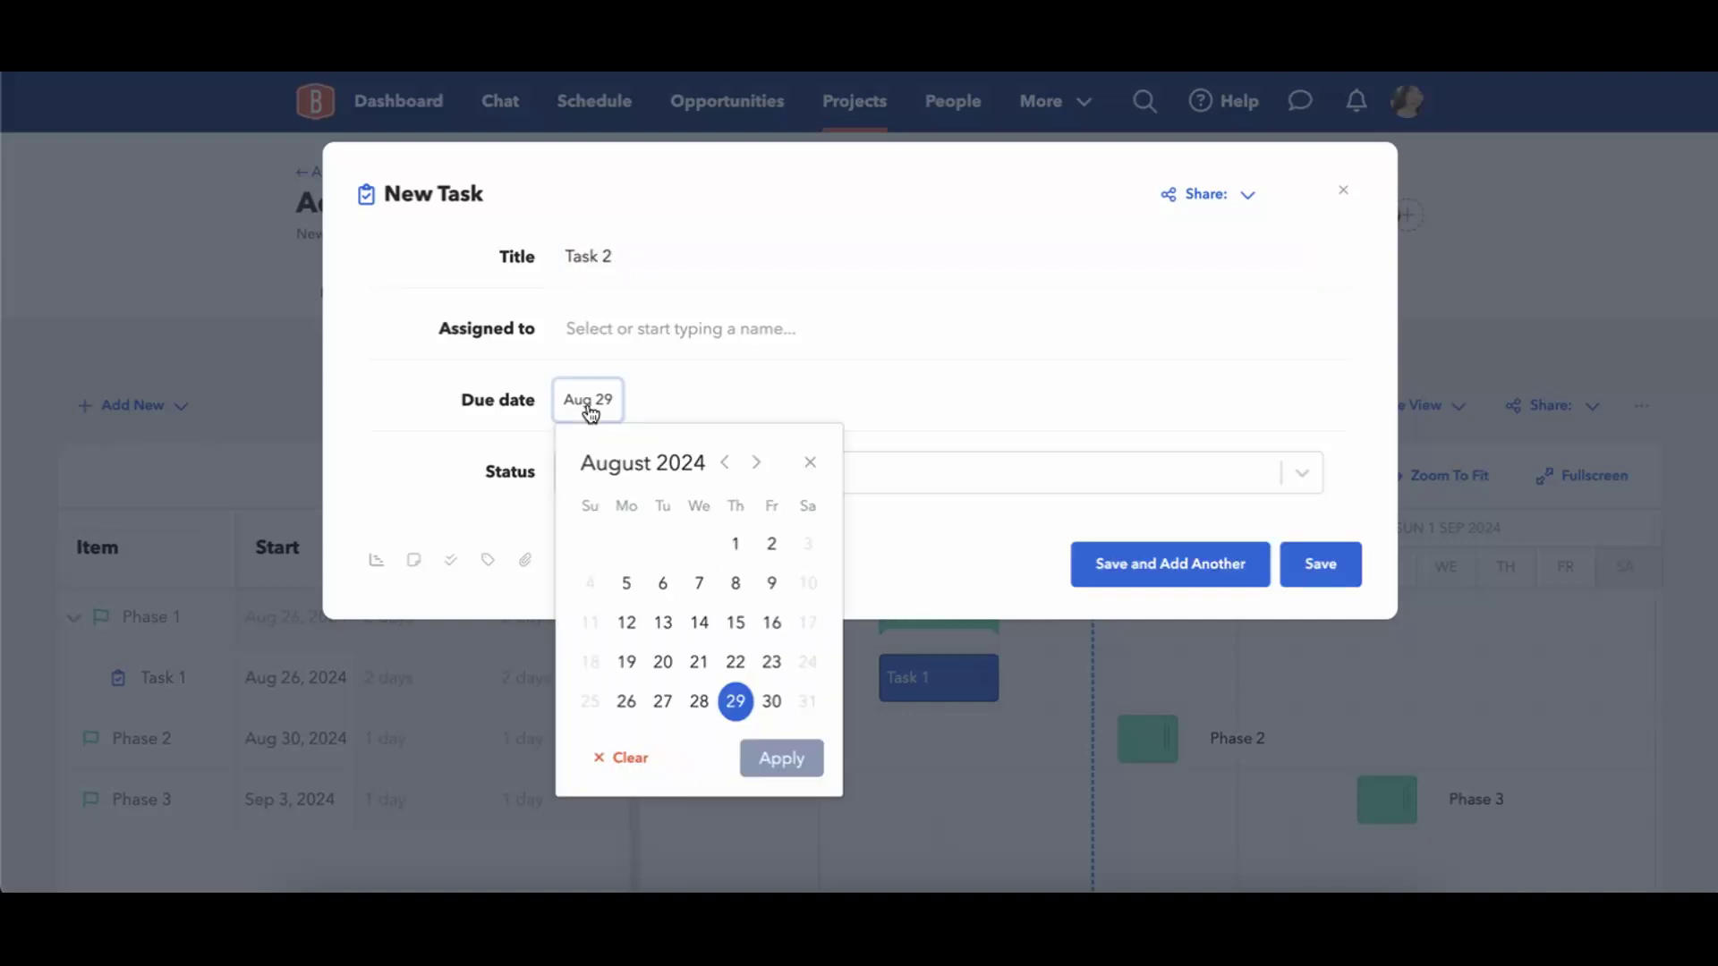
click(699, 700)
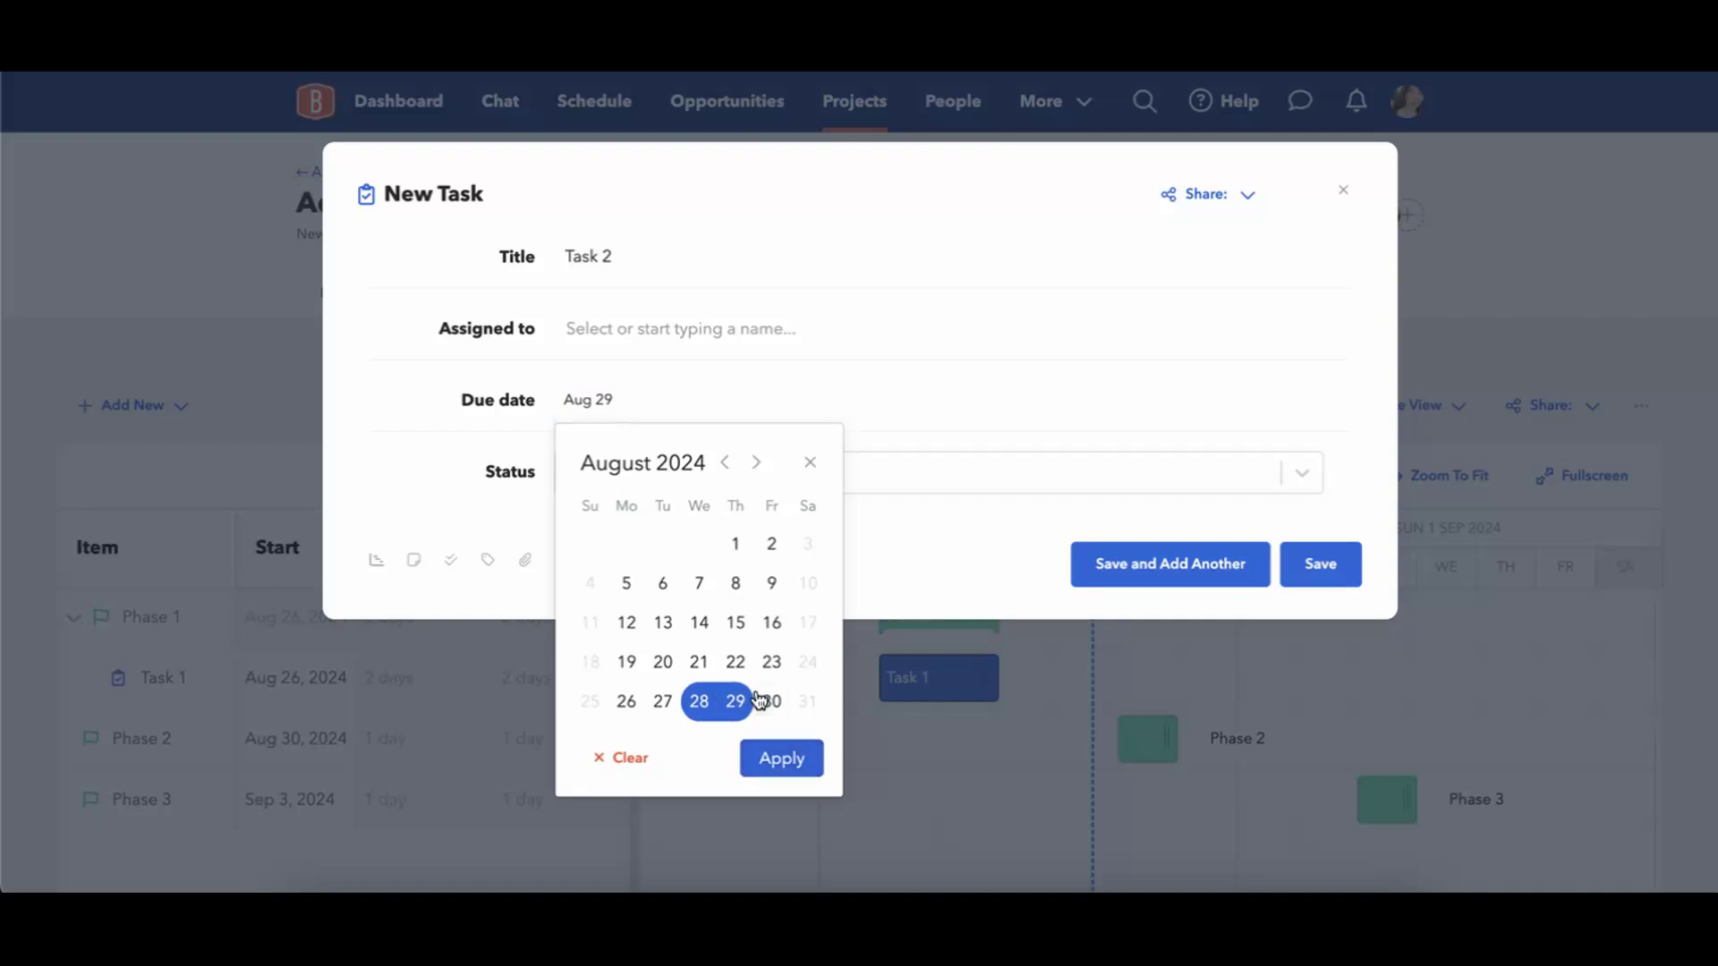
click(771, 701)
click(777, 756)
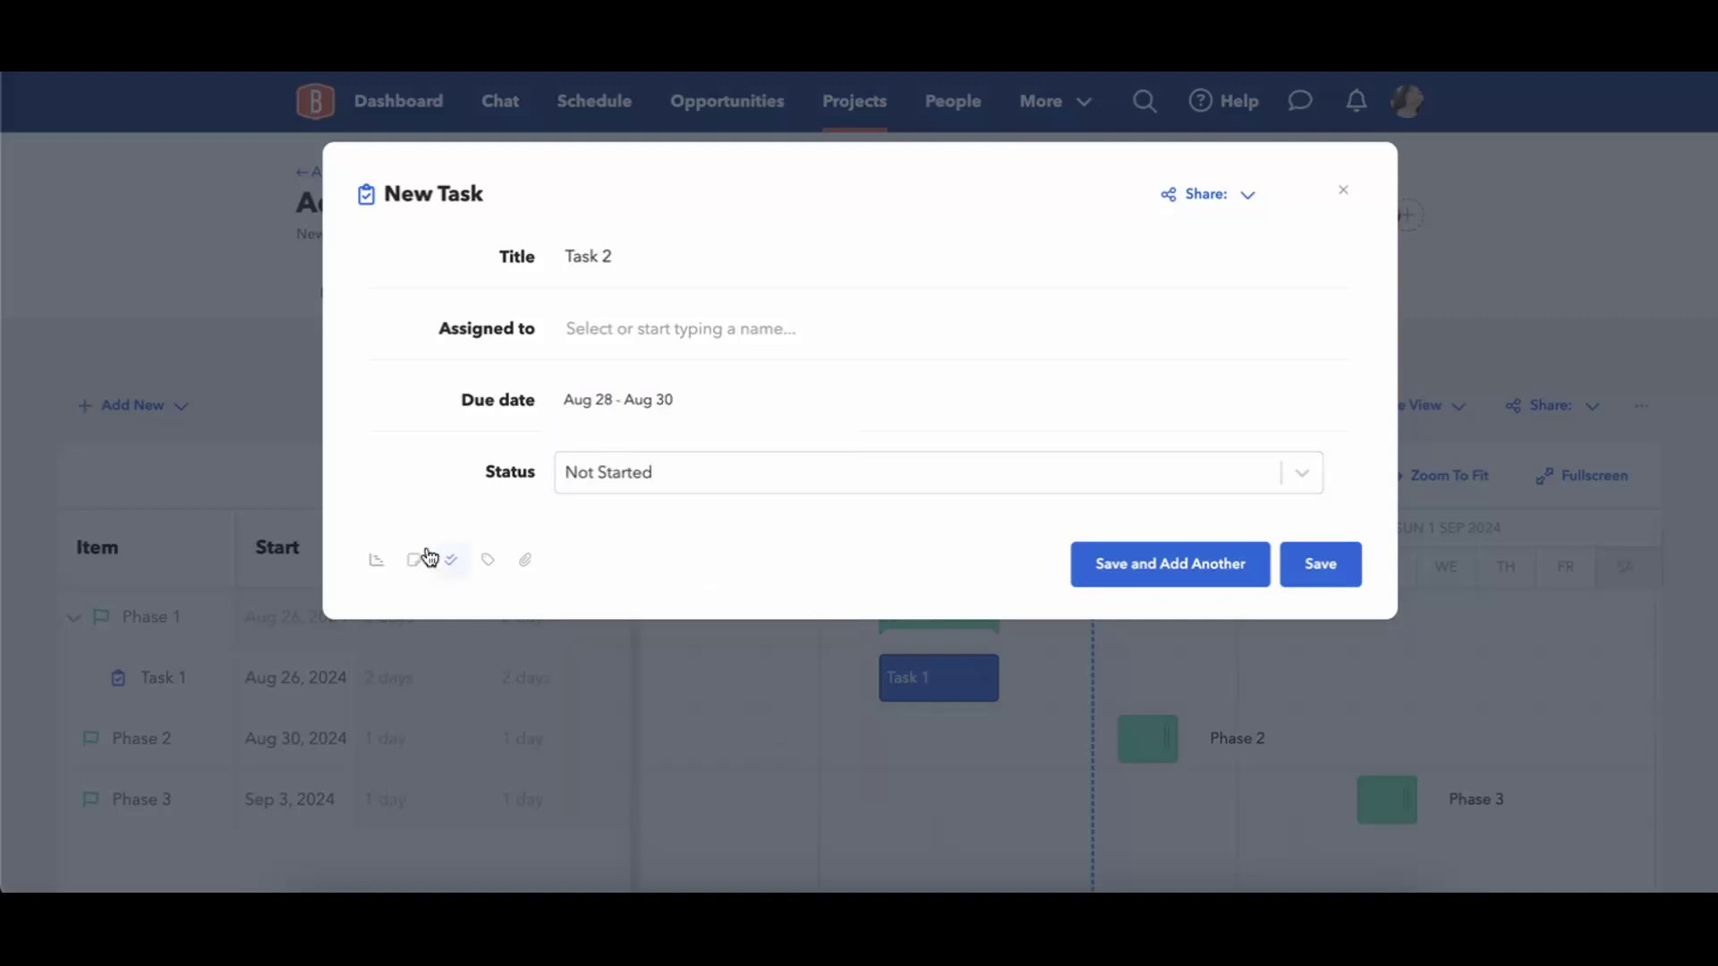
Open Task 2's schedule settings and assign the task to Phase 1.
click(374, 560)
click(649, 594)
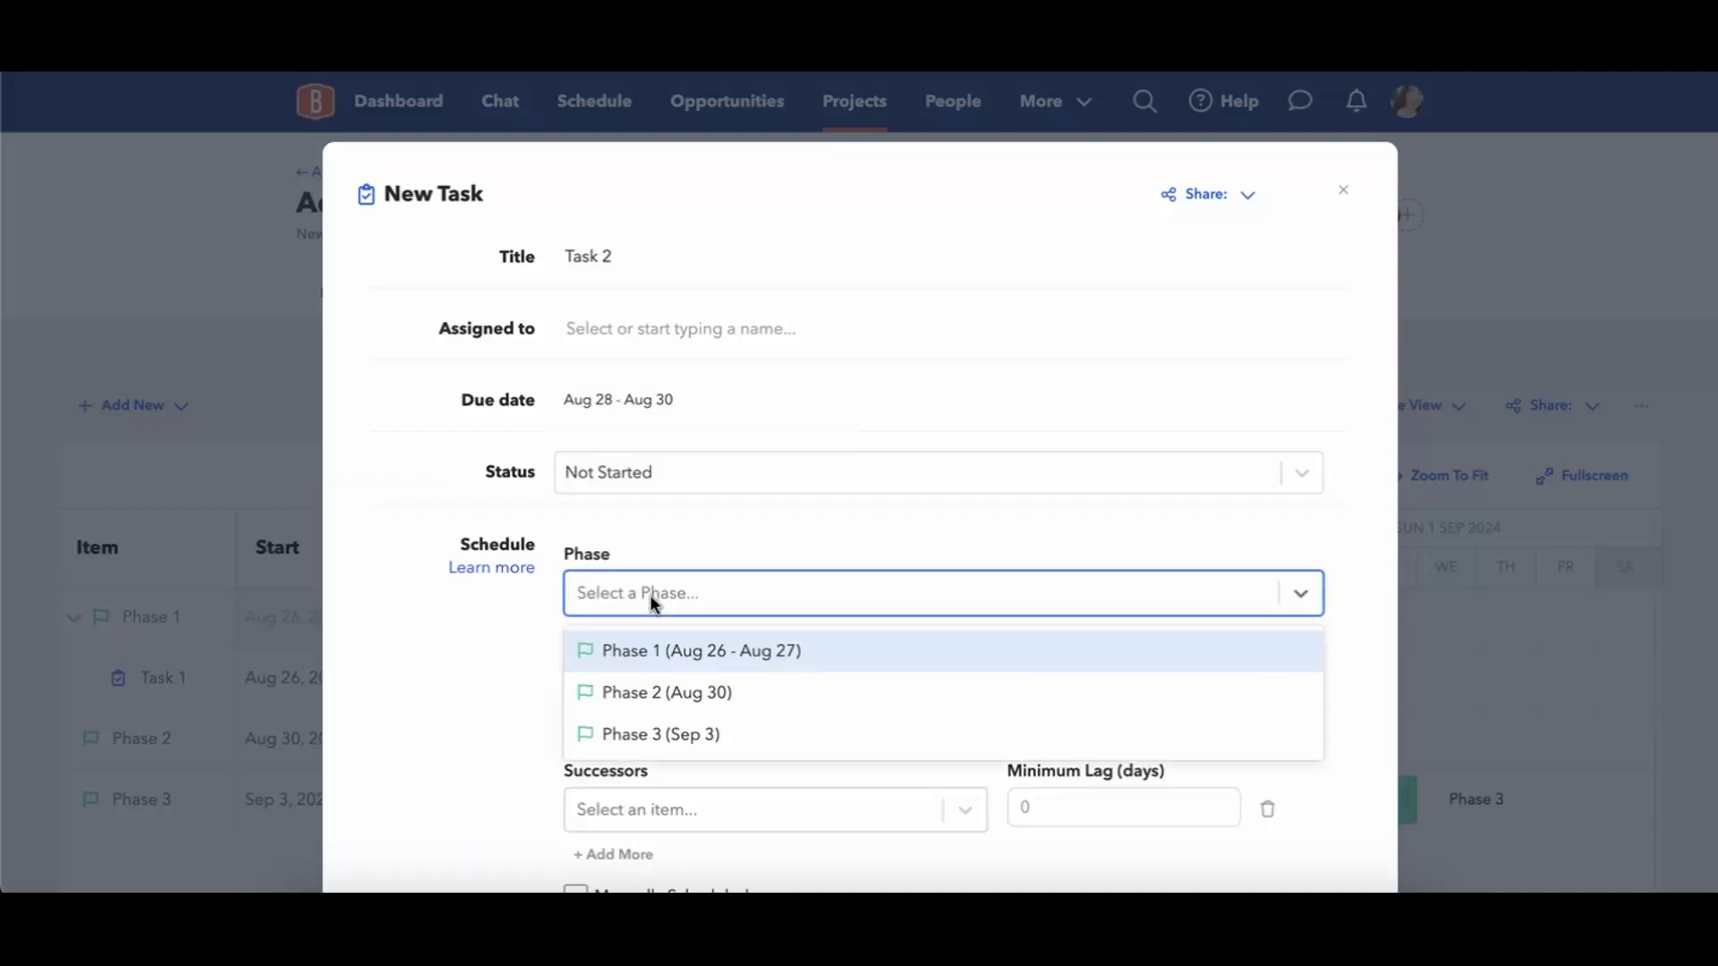
click(706, 649)
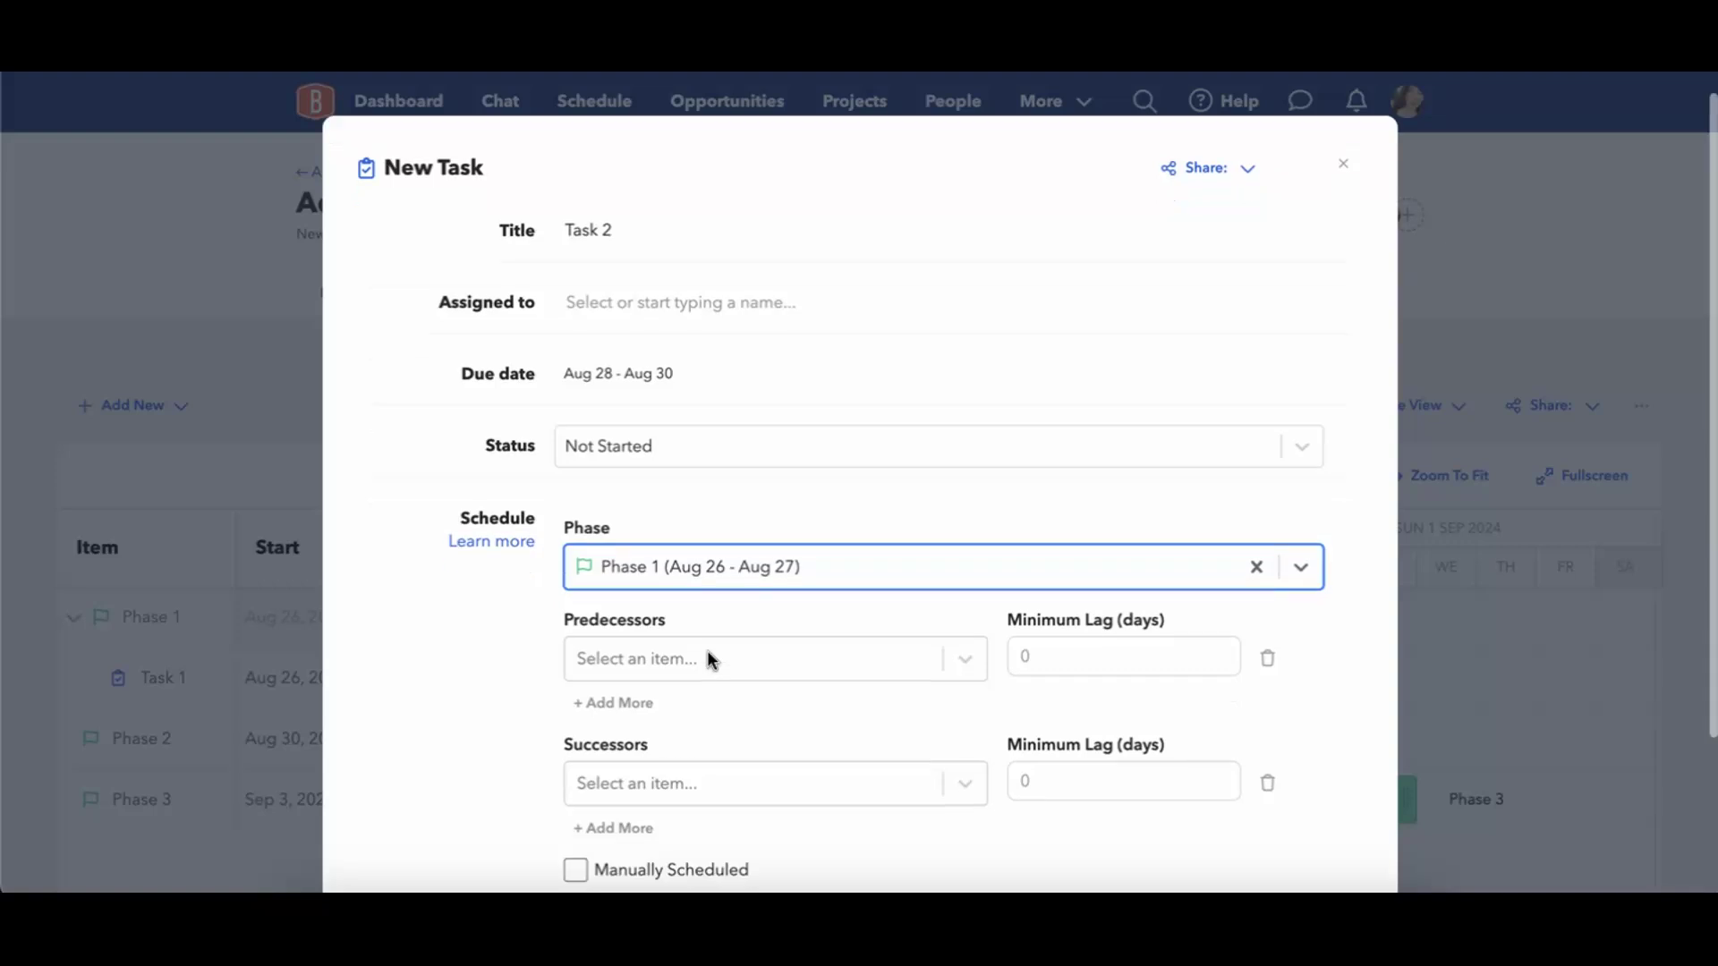
Check which items are available as successors and predecessors for Task 2 without choosing any.
scroll(707, 650, down, 3)
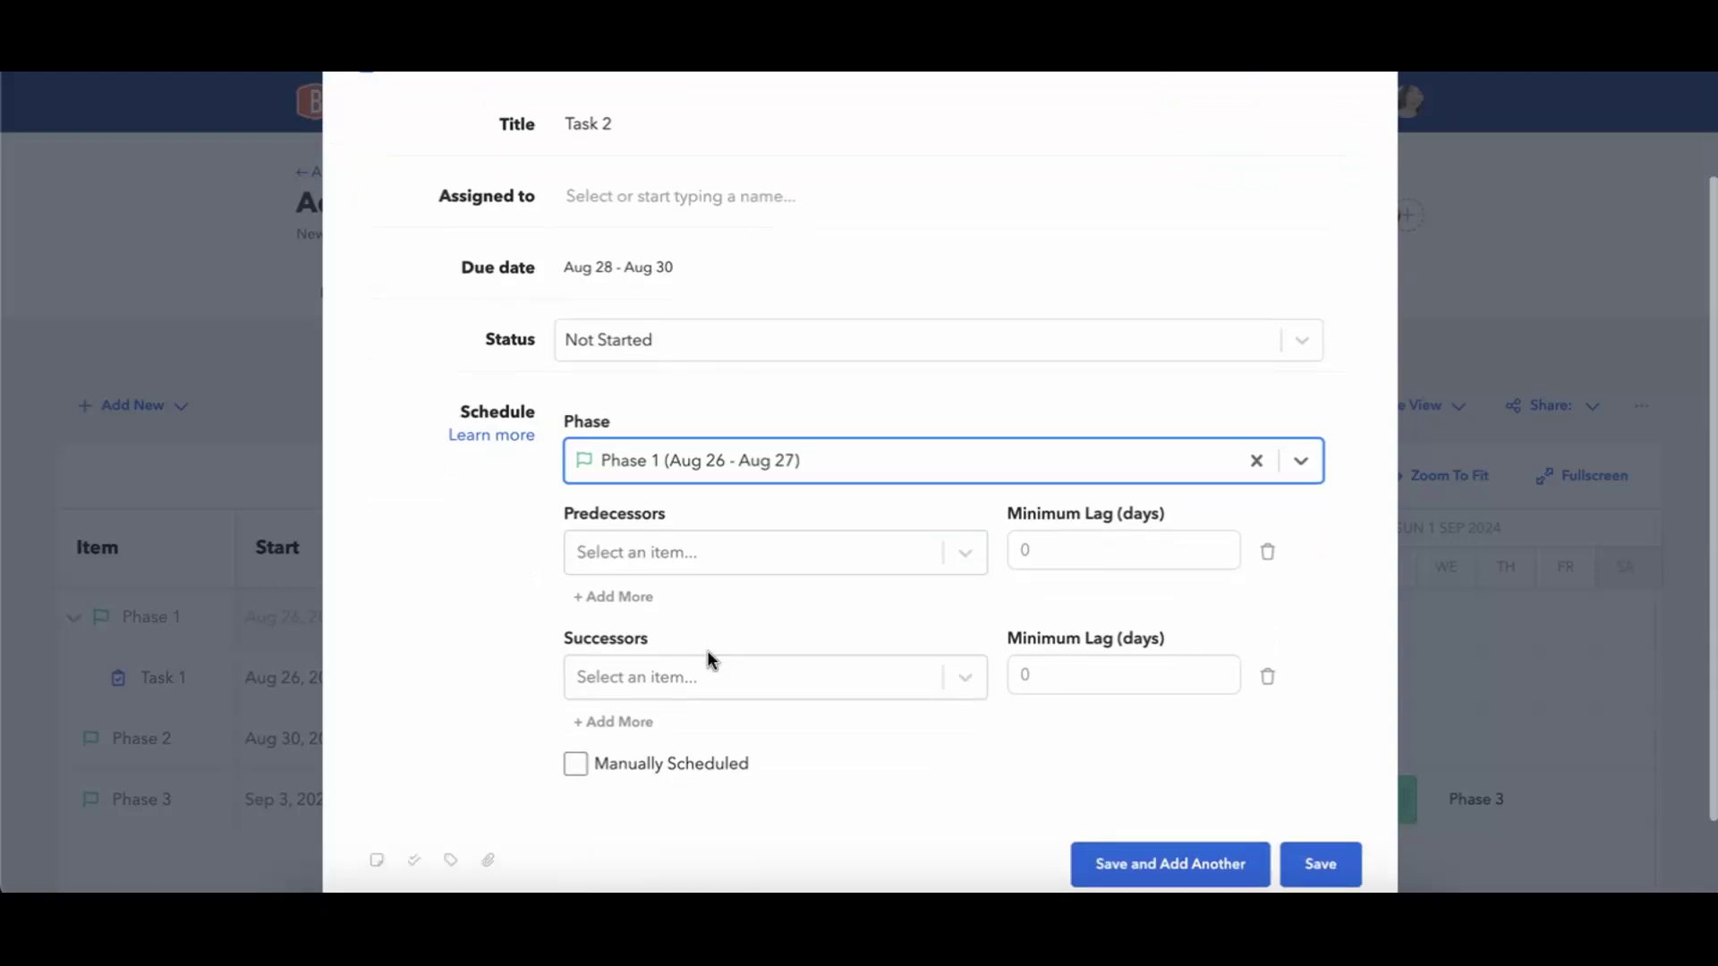
click(635, 676)
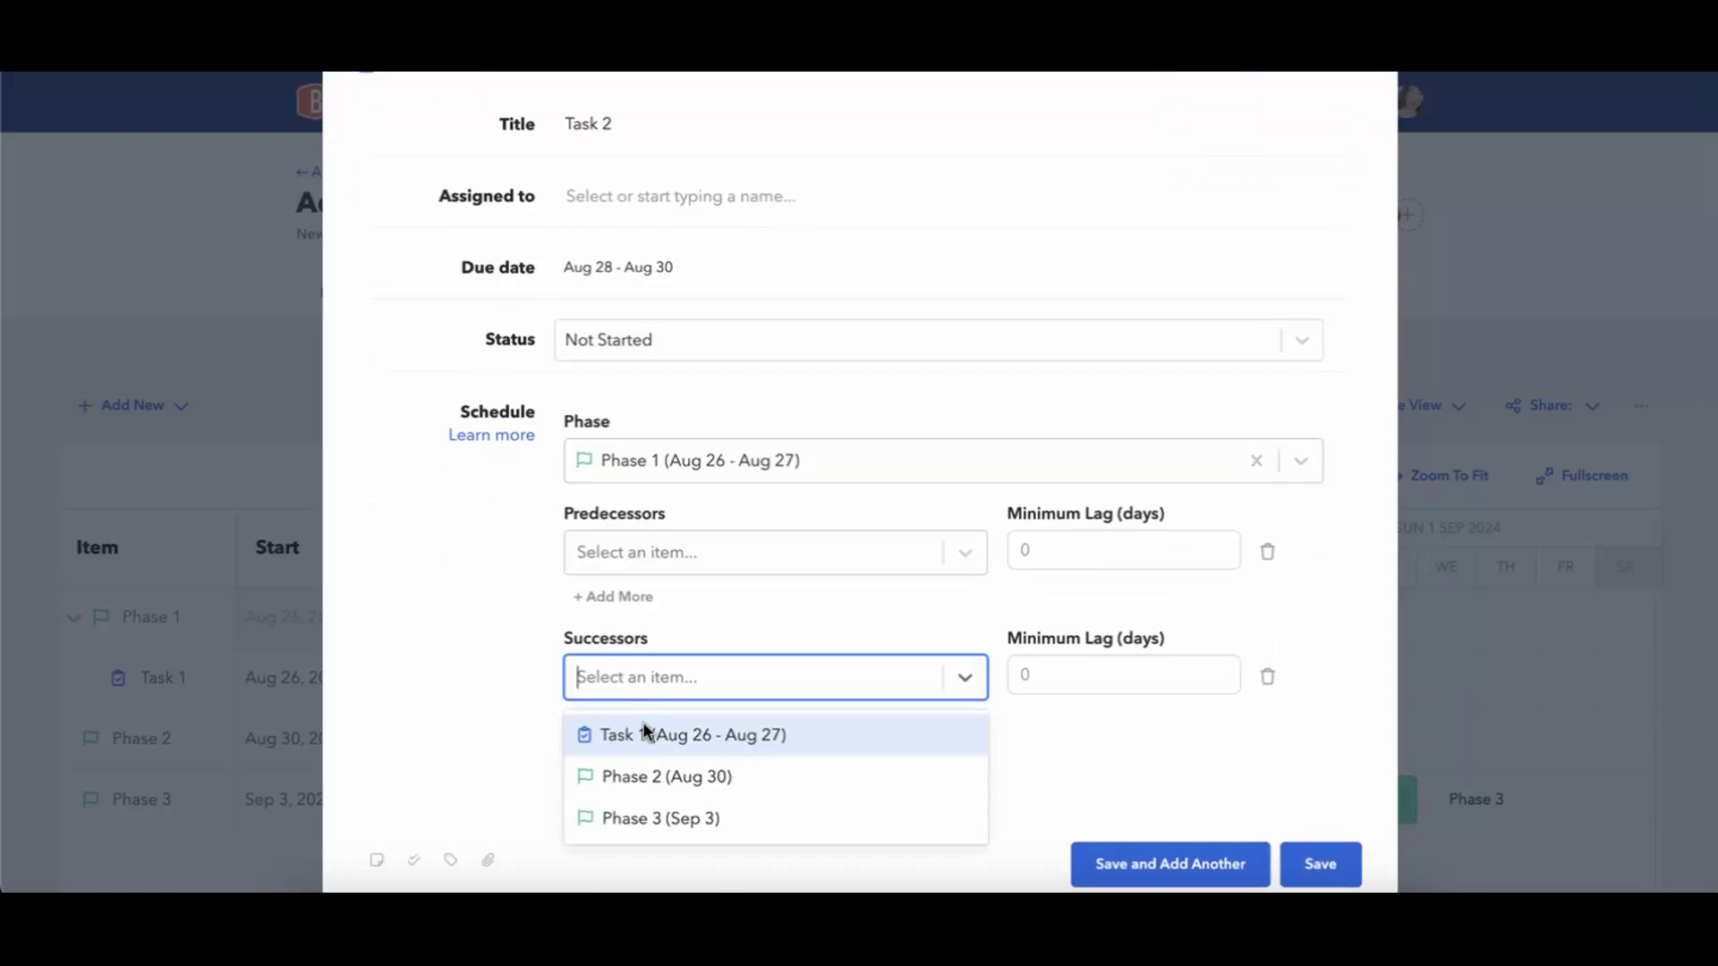
click(652, 615)
click(648, 550)
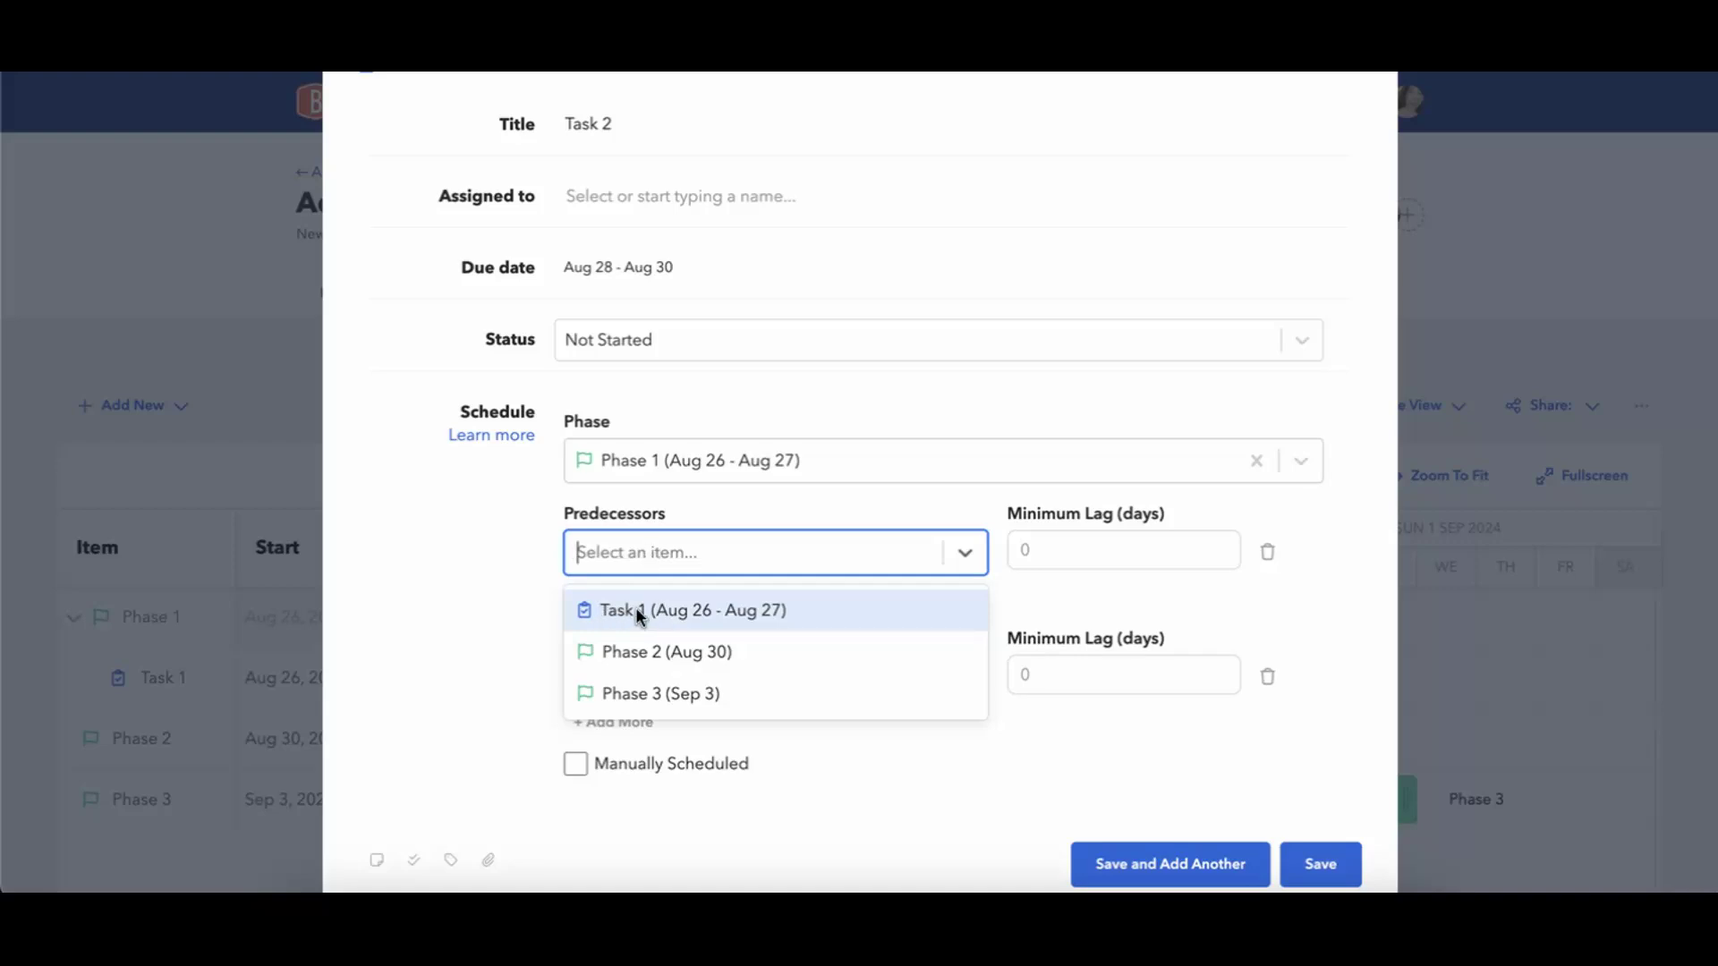
click(488, 612)
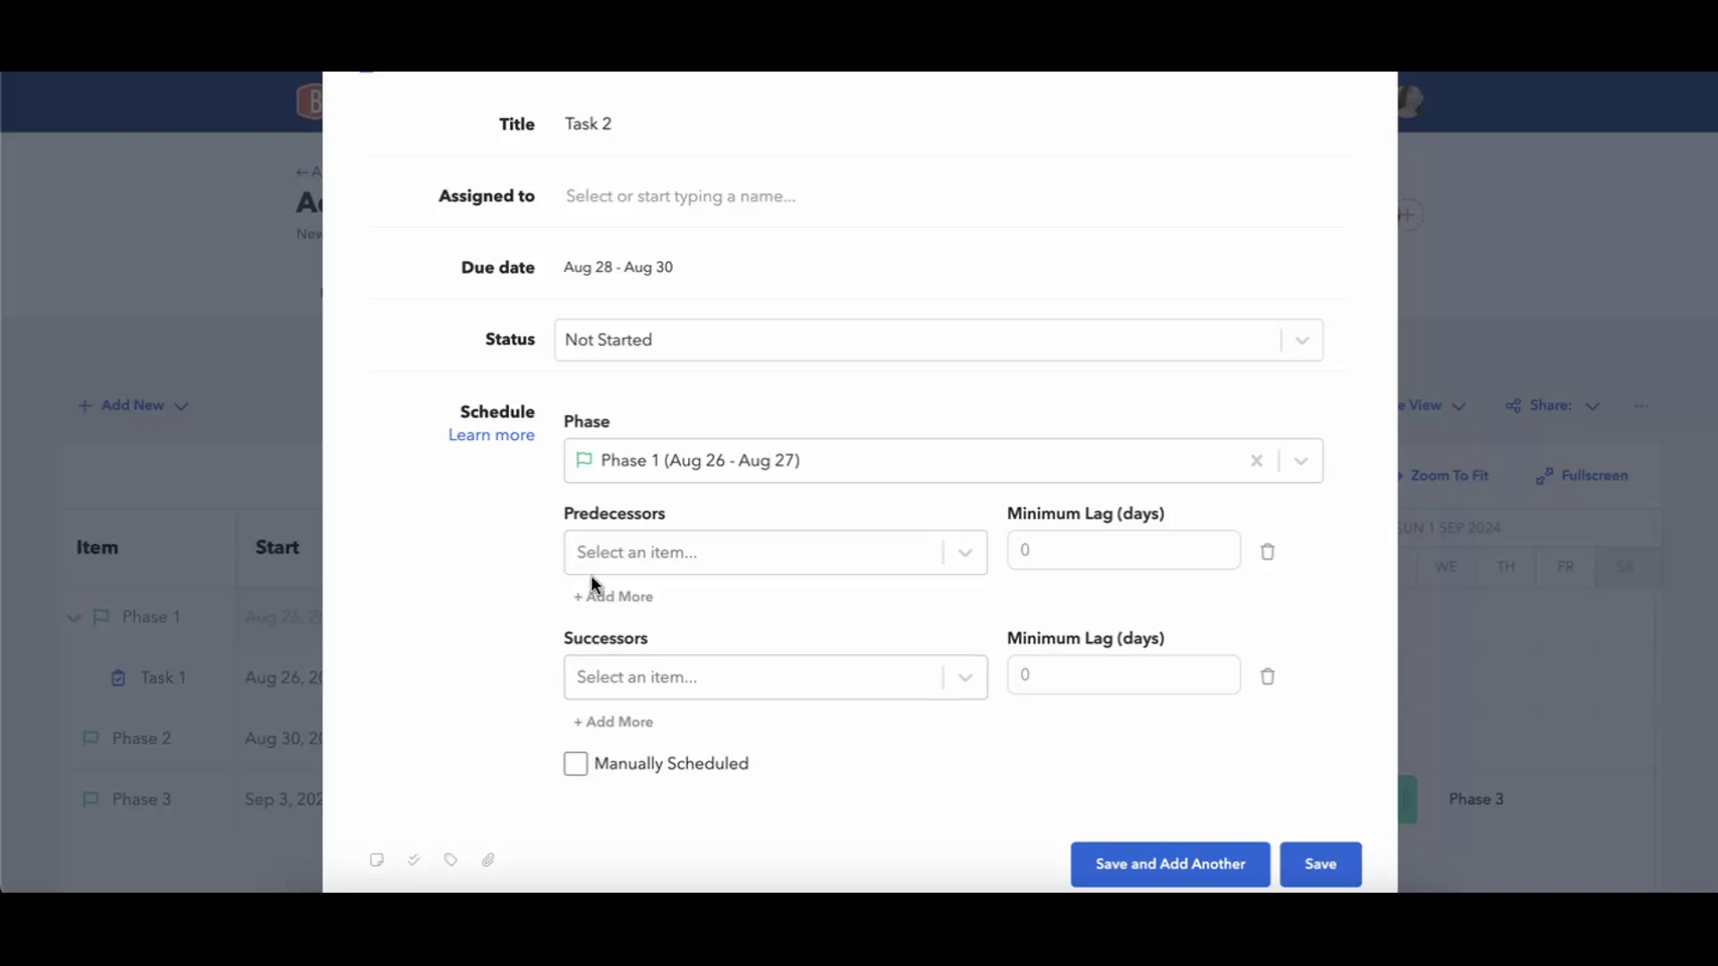
Make Task 1 the predecessor of Task 2 with a minimum lag of -3 days and save the task.
click(671, 562)
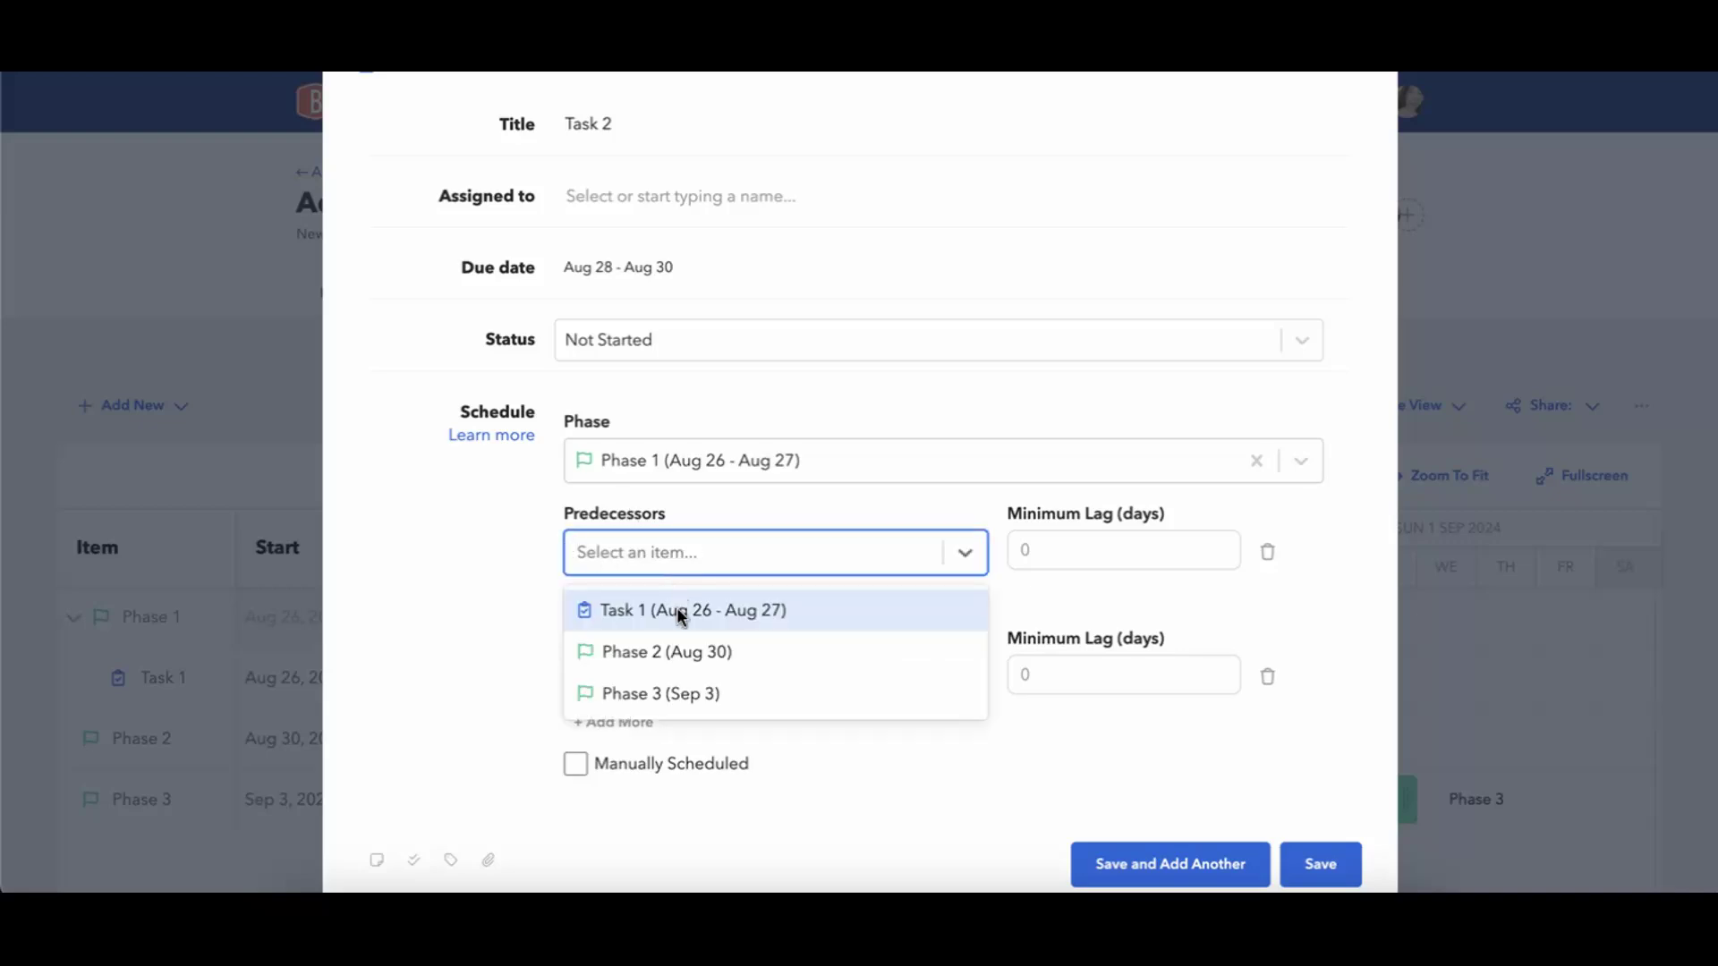
click(676, 606)
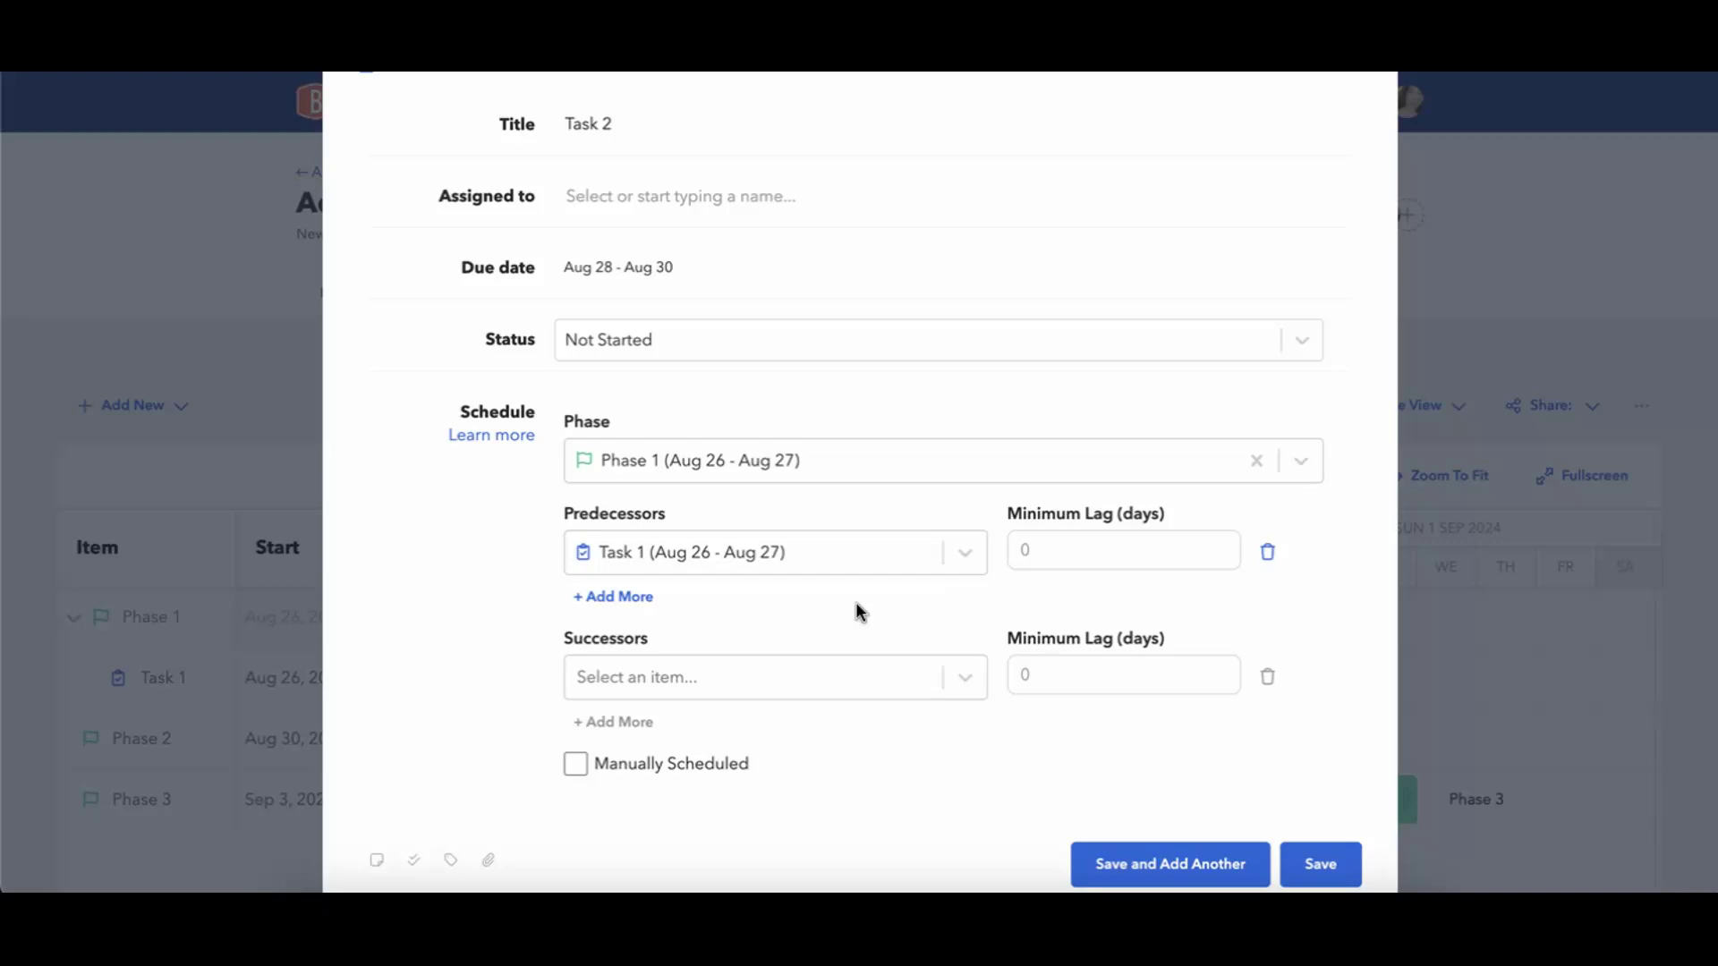
click(1031, 556)
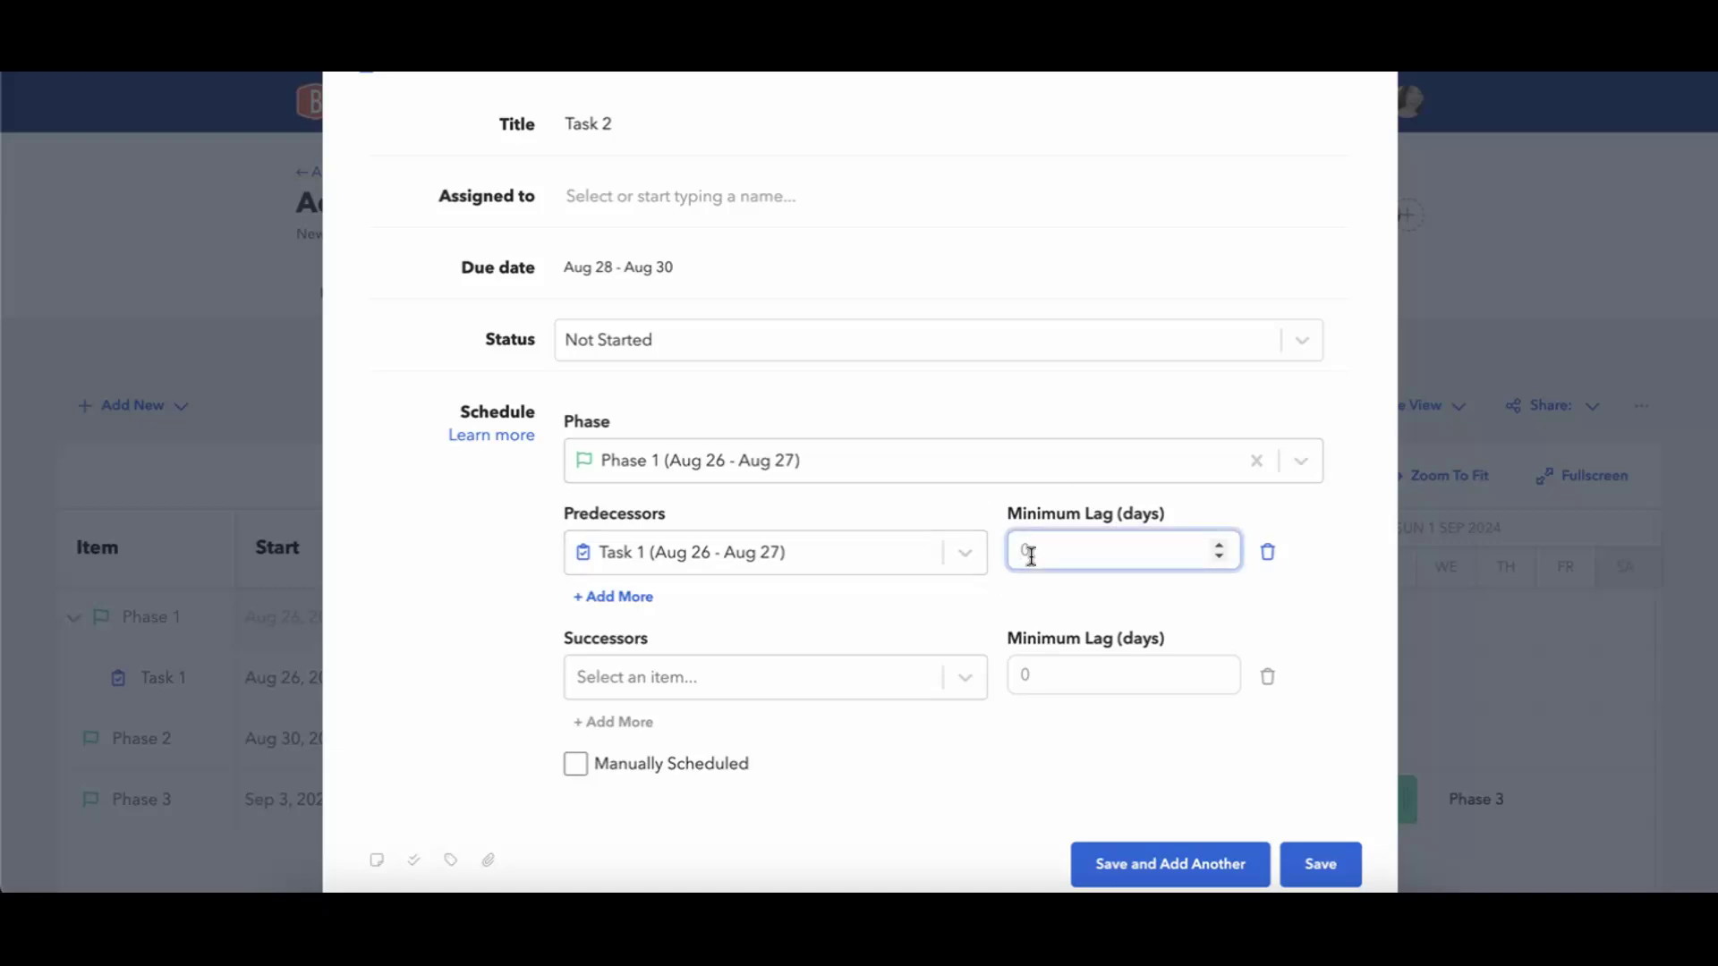
text(-3)
click(1116, 594)
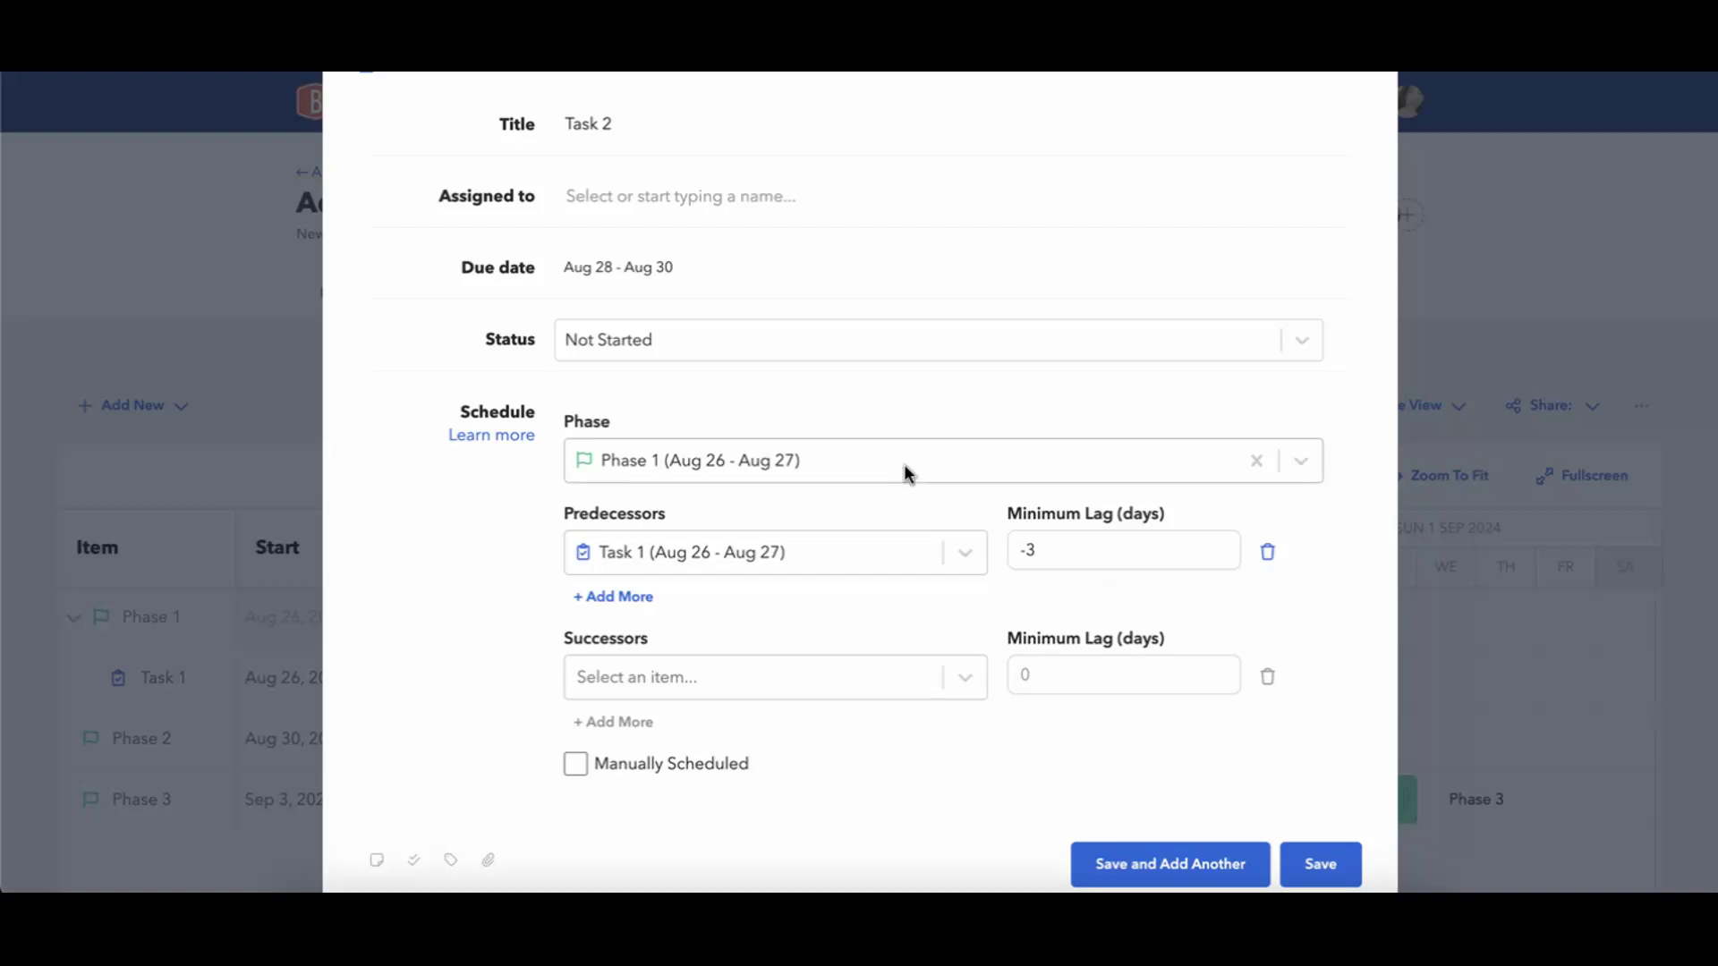
click(1309, 884)
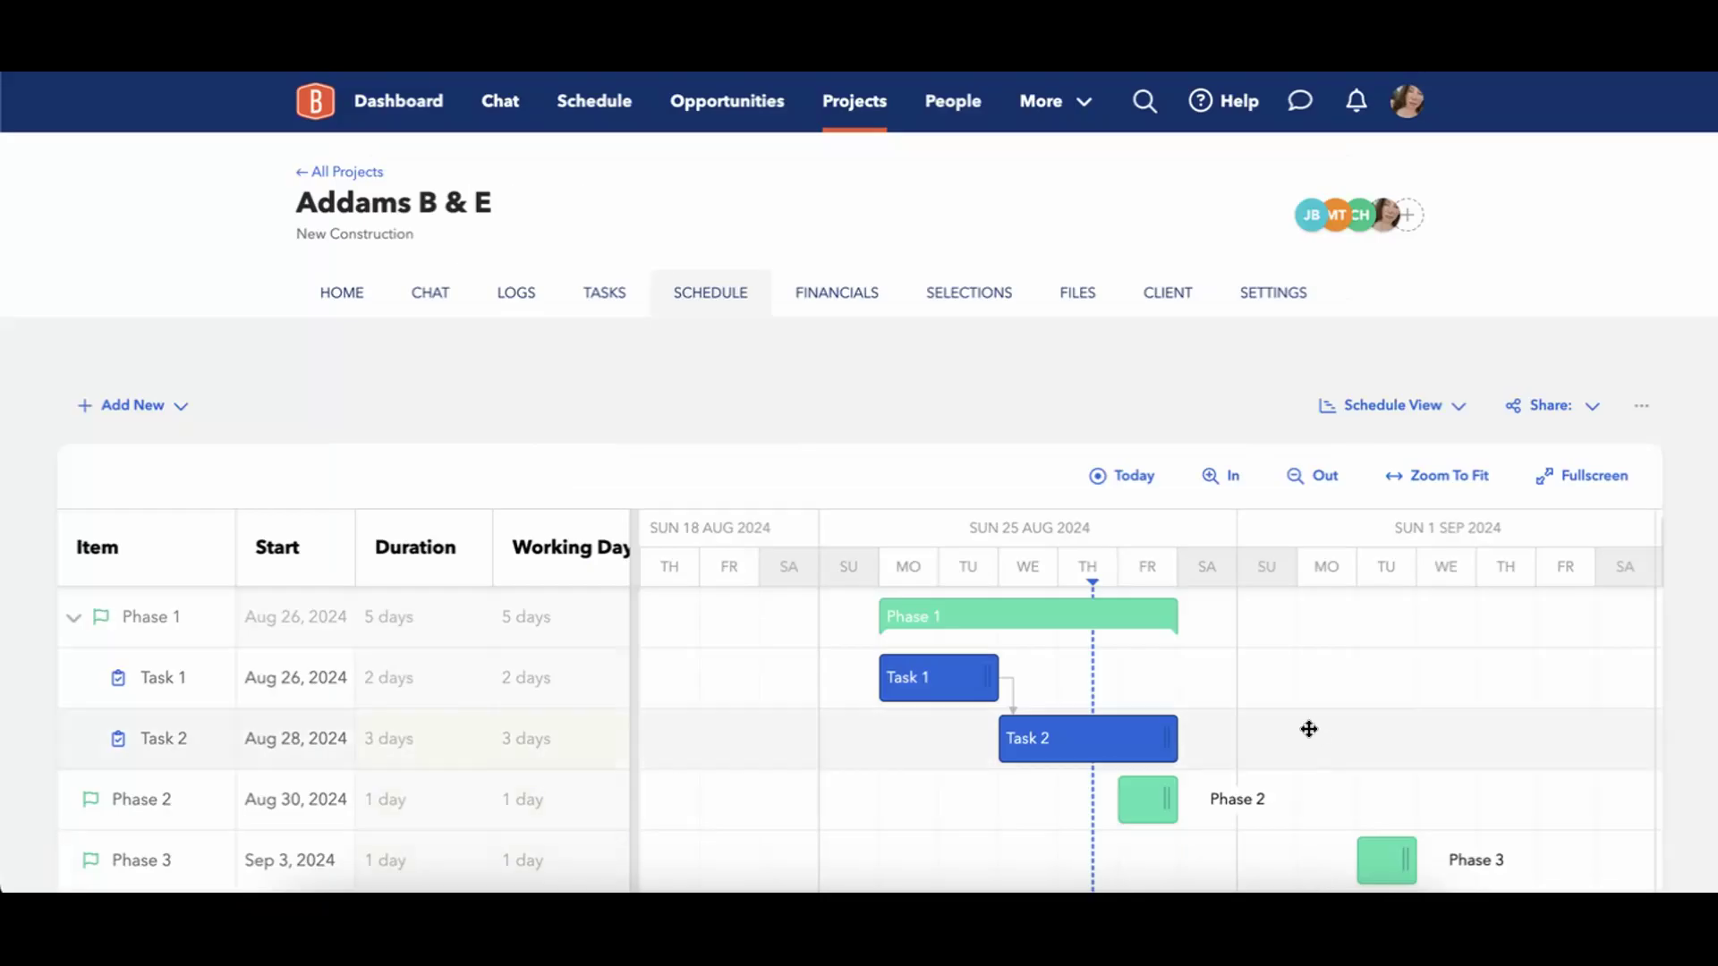
Try to move Task 2 to an earlier start on the timeline.
mouse_move(935, 621)
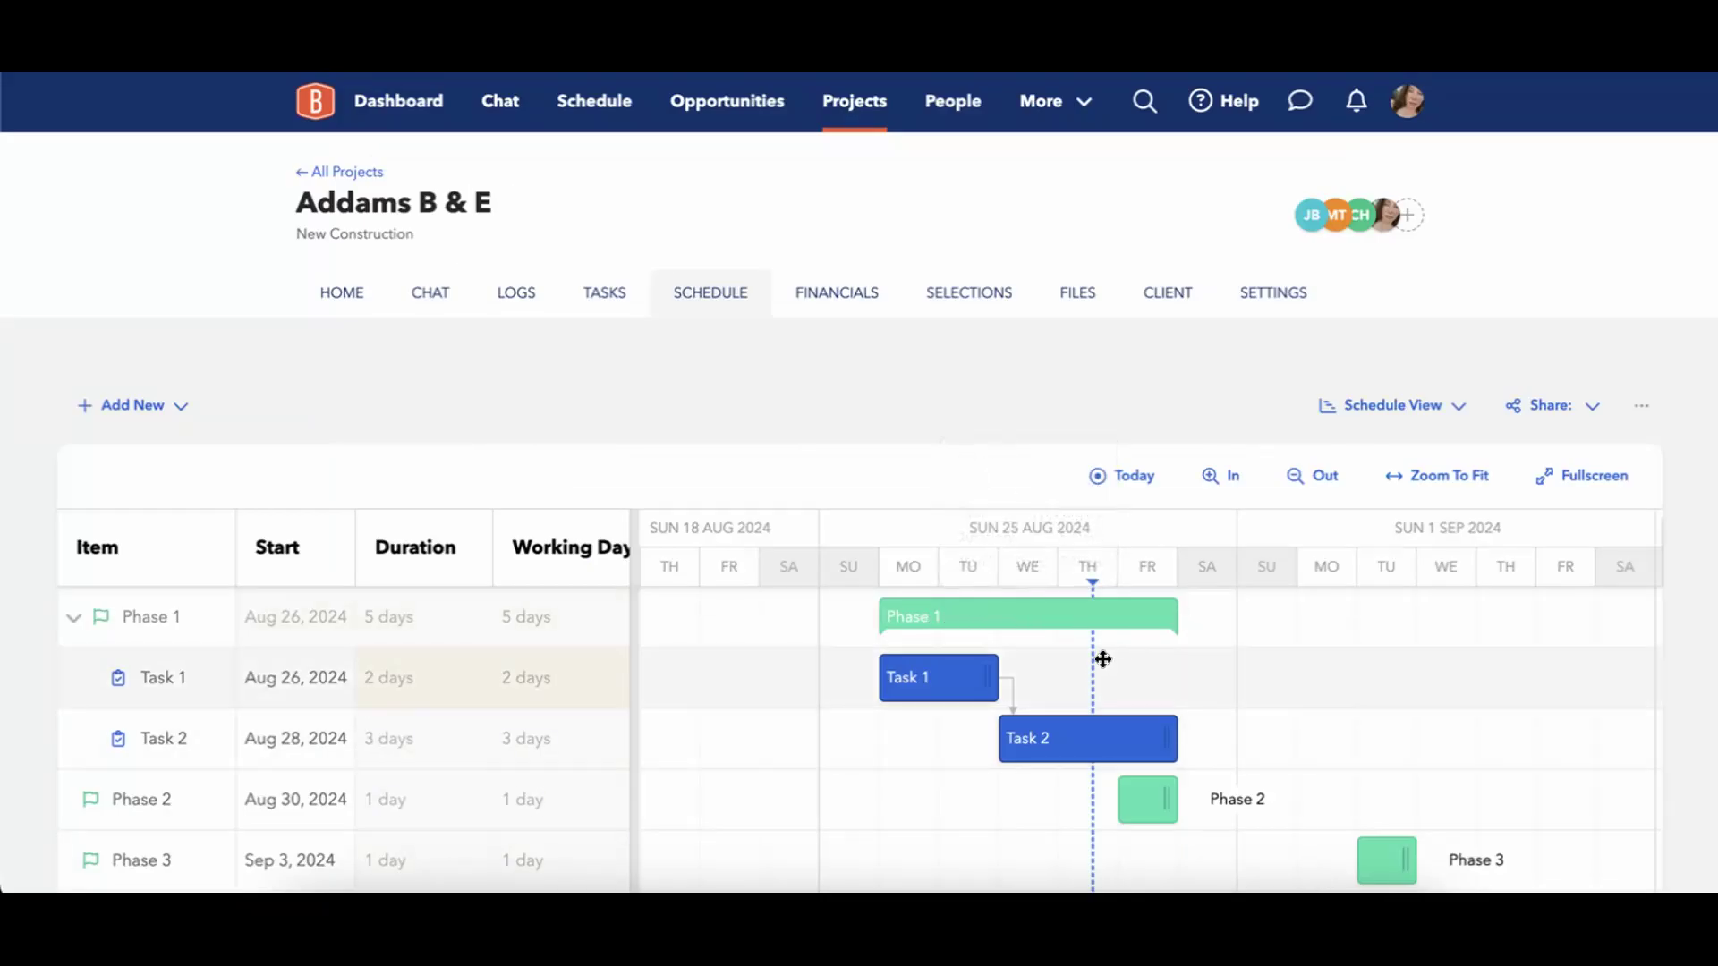
mouse_move(1010, 685)
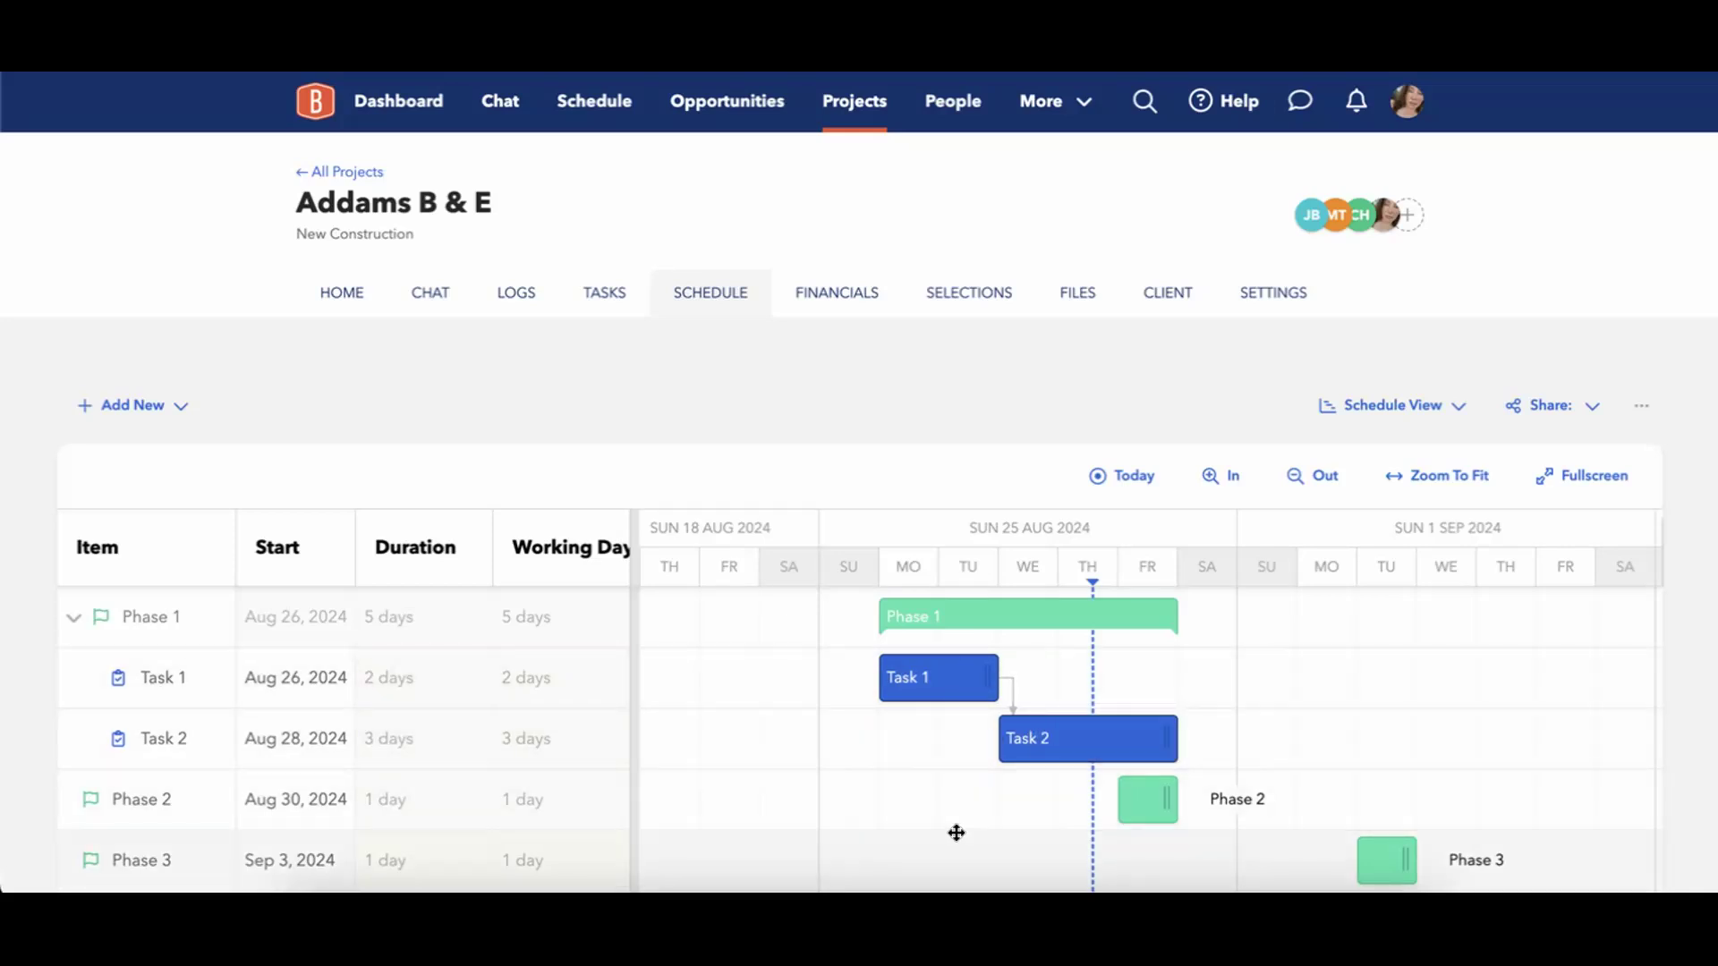
mouse_move(1002, 724)
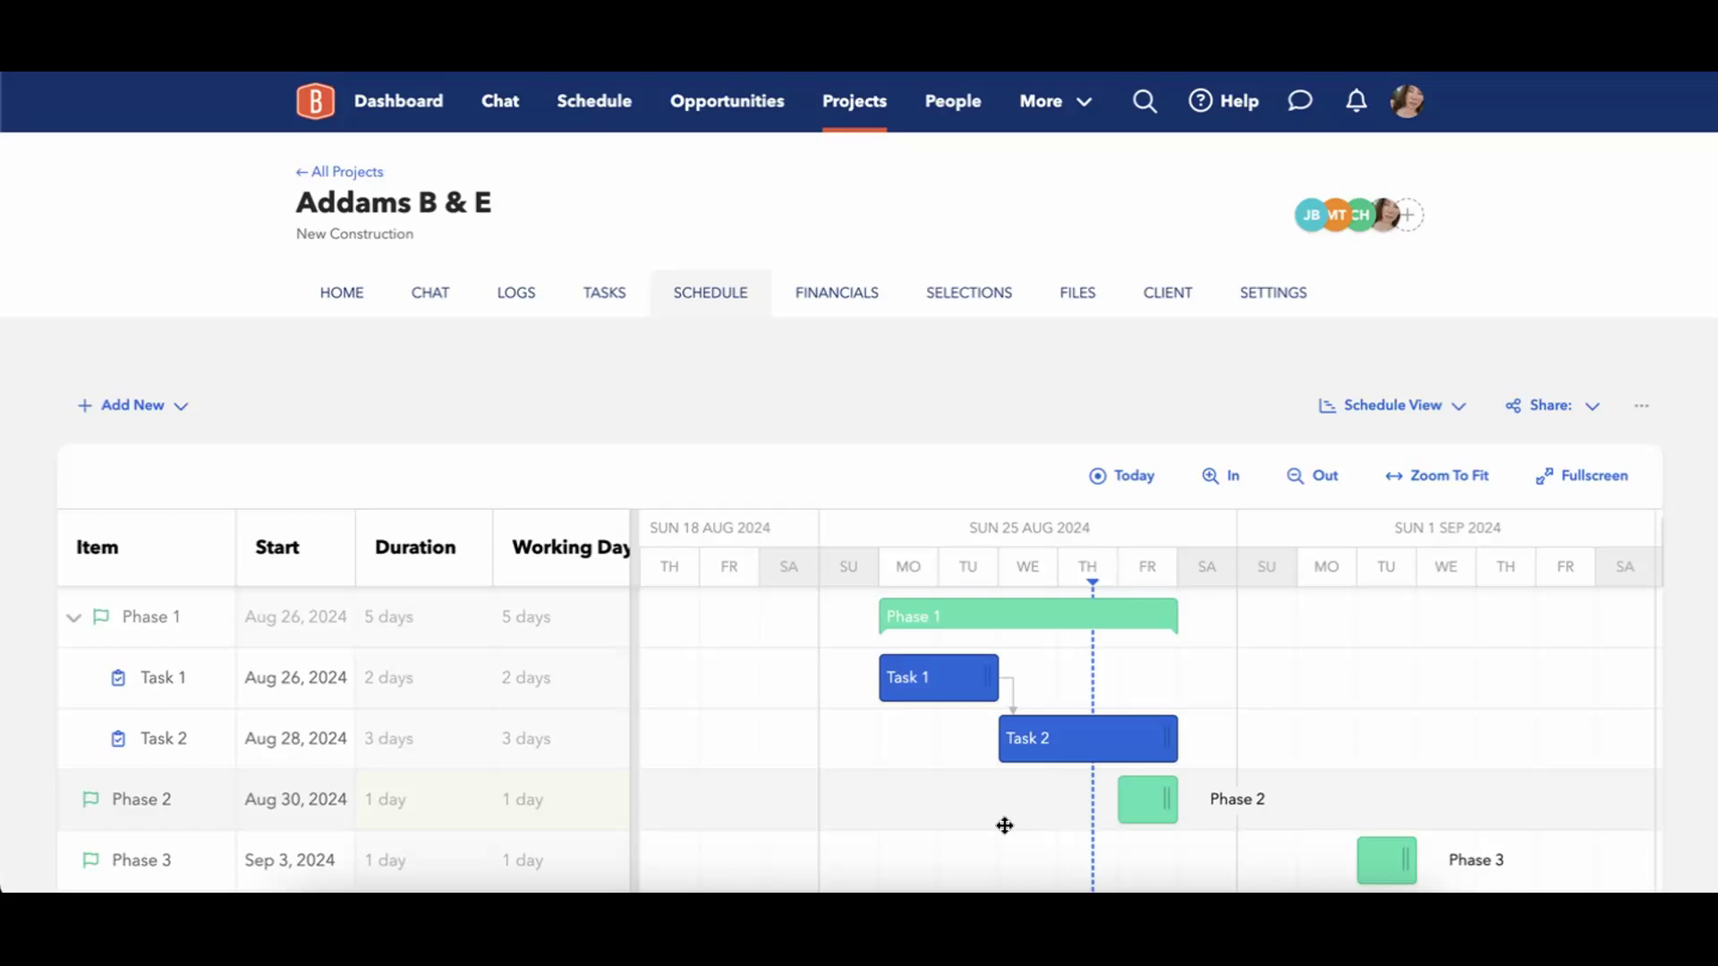
drag(1028, 739, 982, 742)
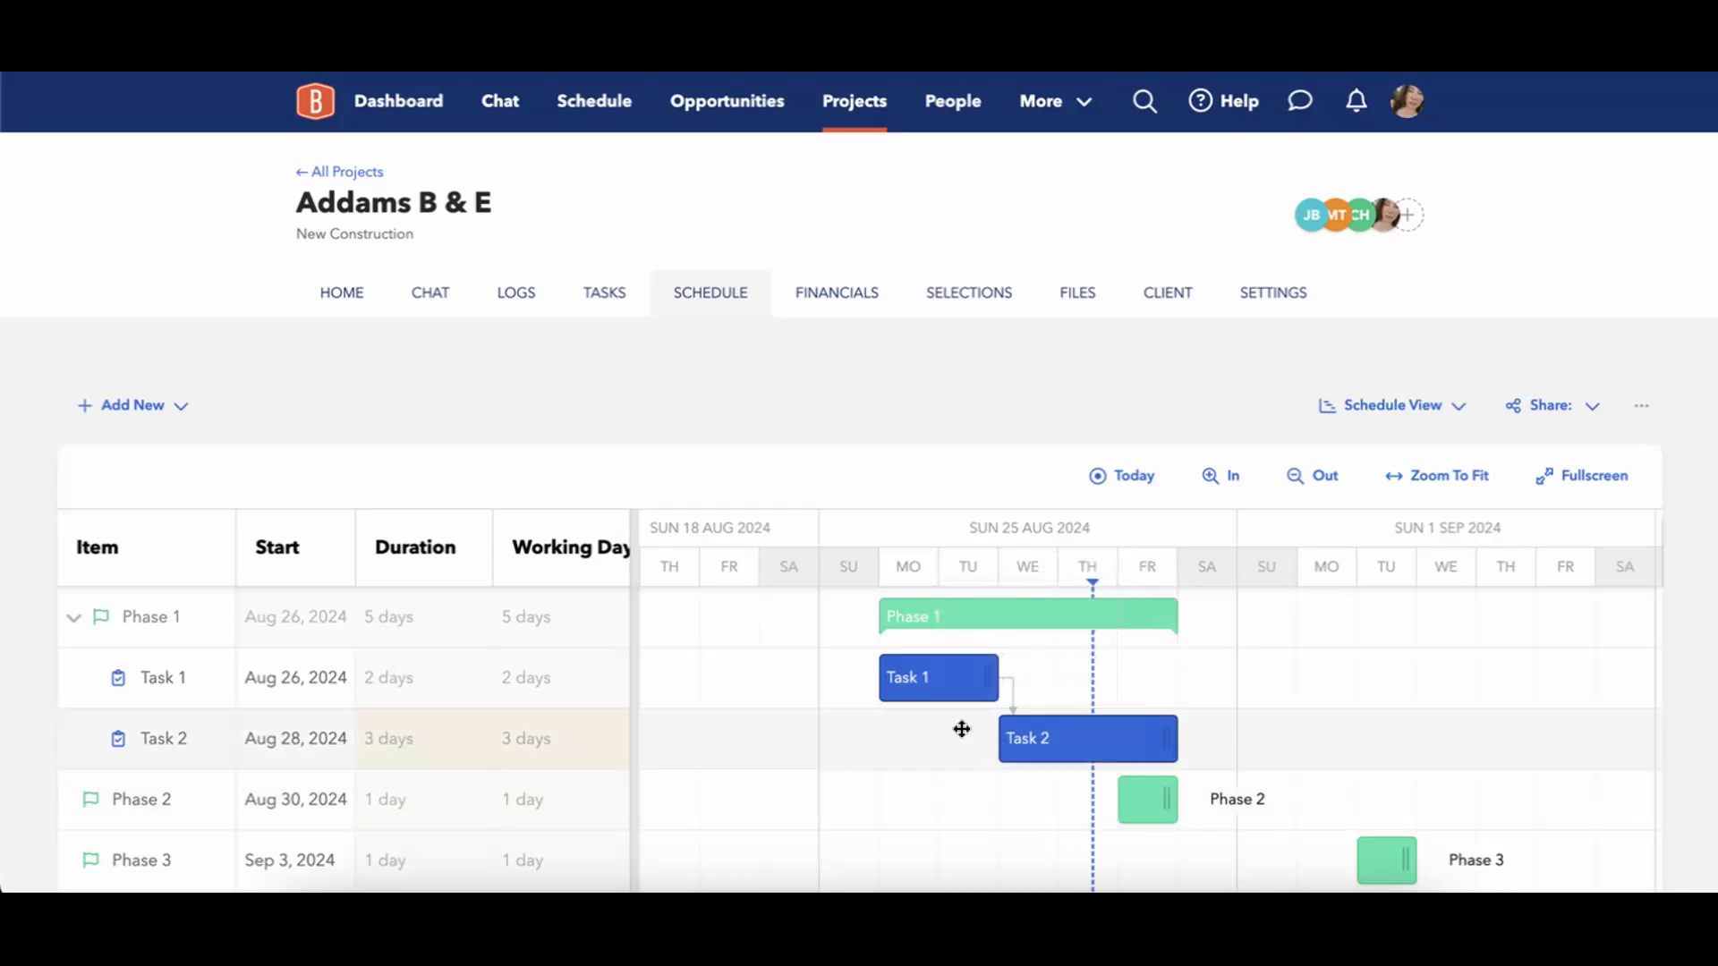
In Task 1's details, set the minimum lag of its successor Task 2 to -3 days and close the task.
click(963, 689)
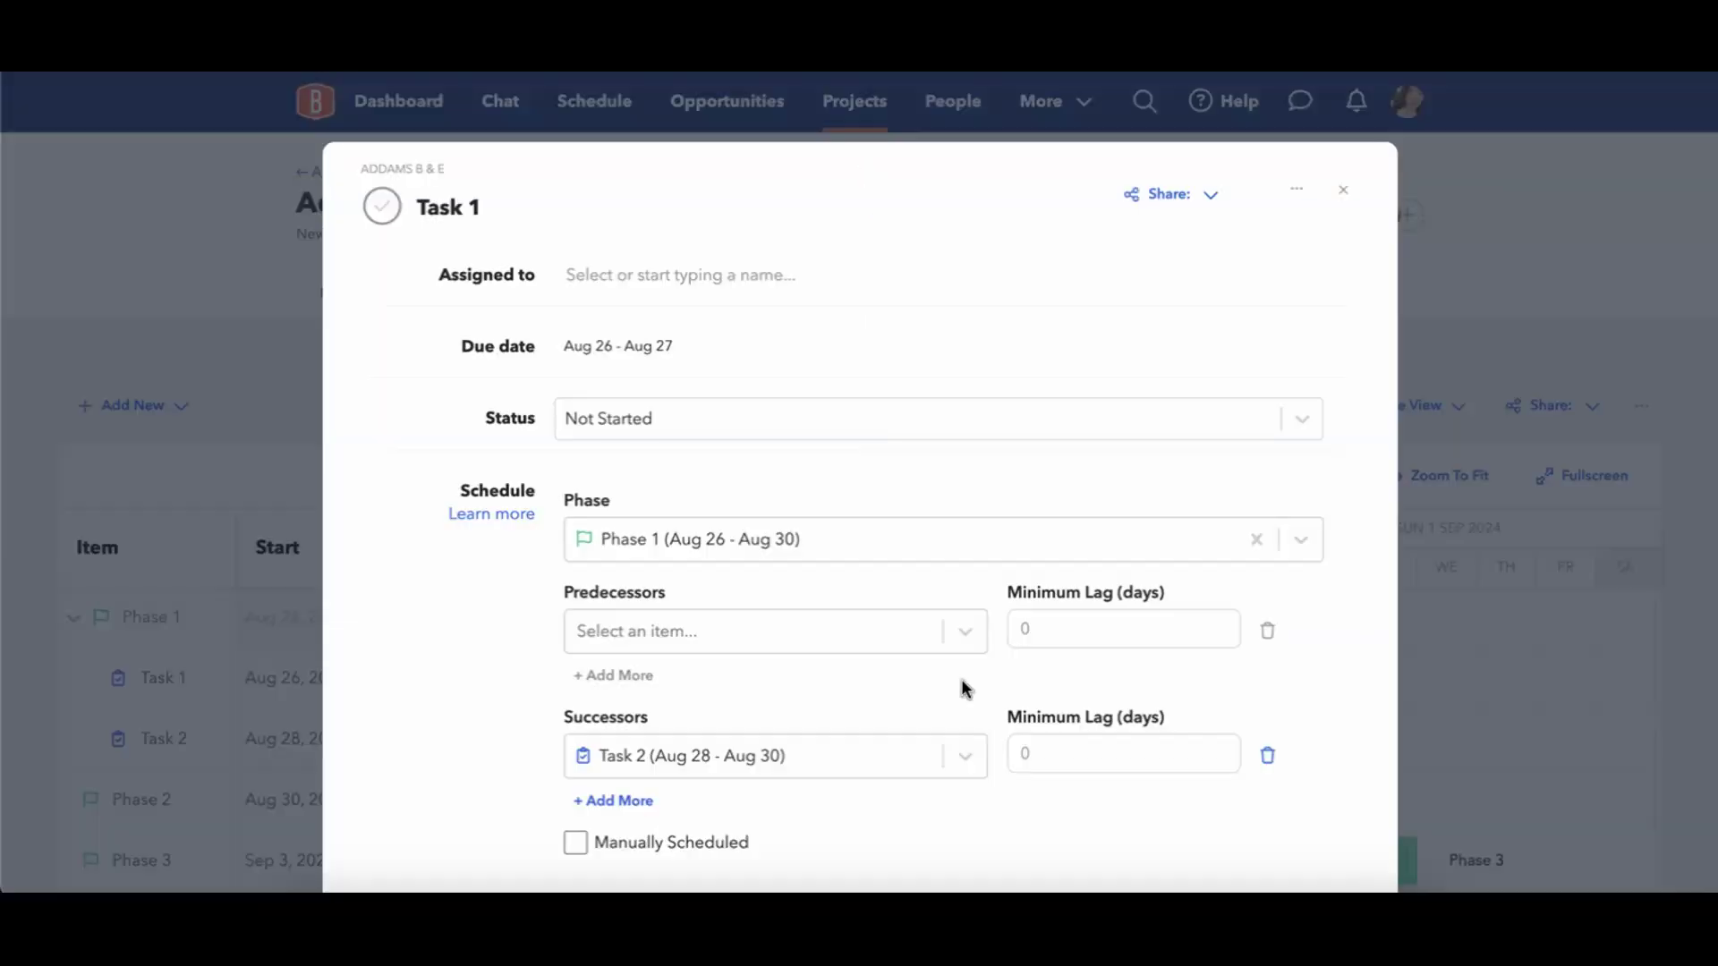
click(1070, 755)
key(BackSpace)
text(-)
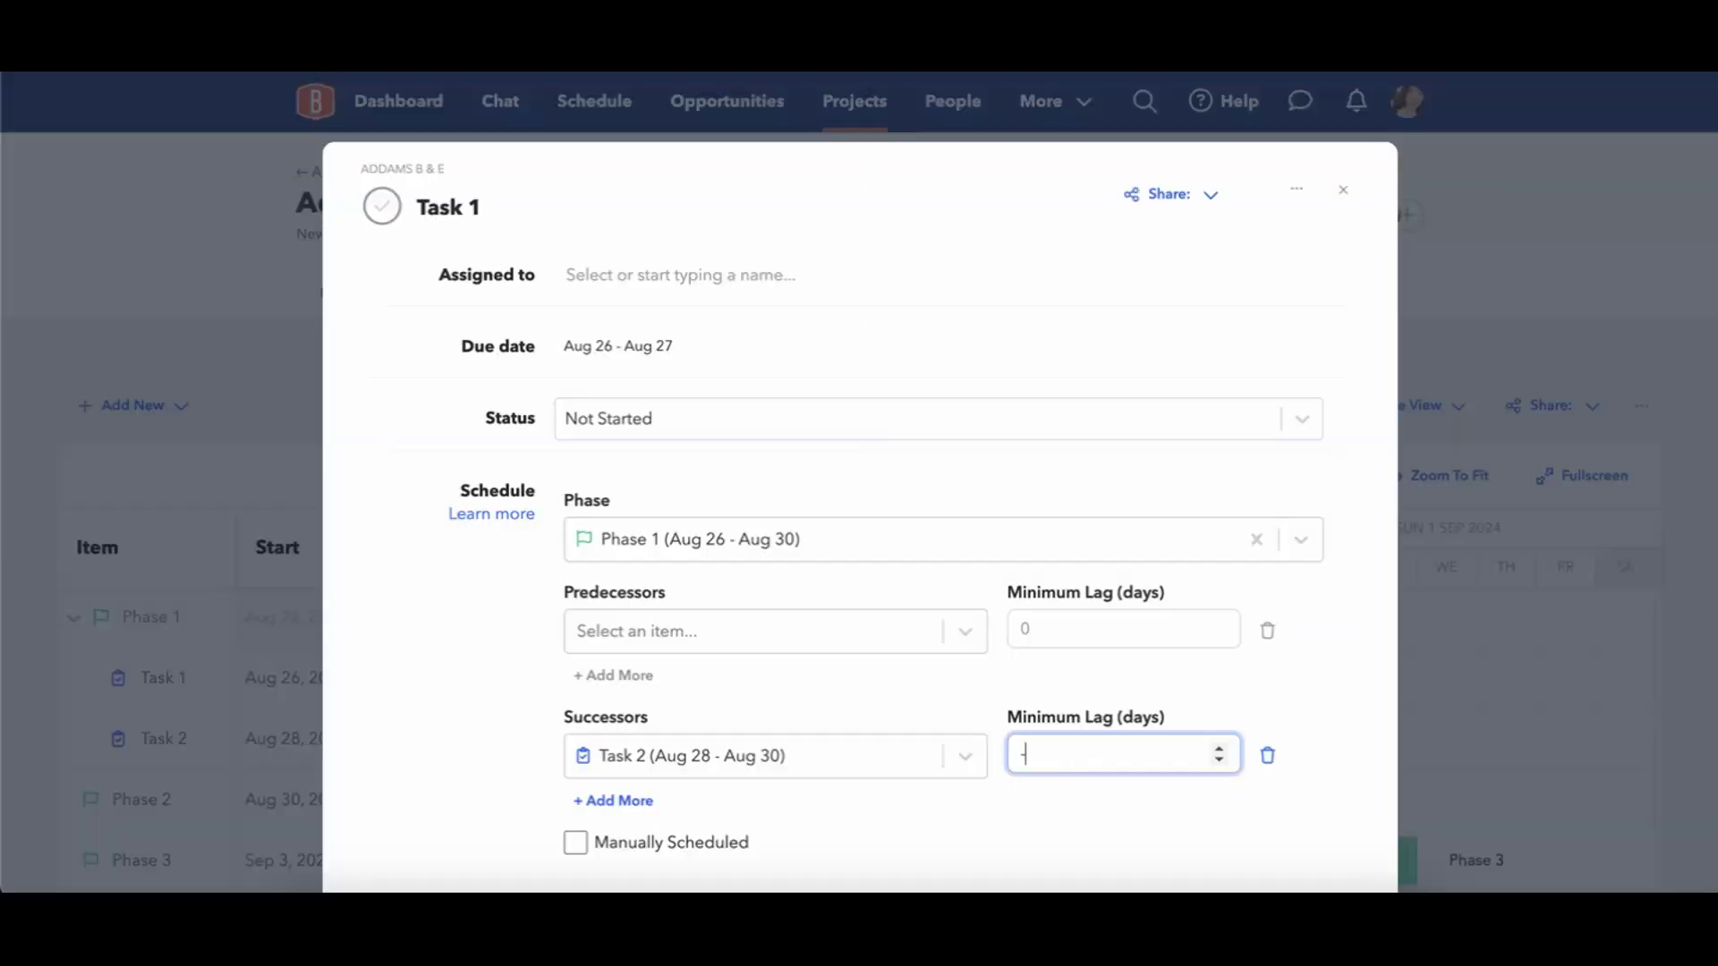
text(3)
click(1371, 714)
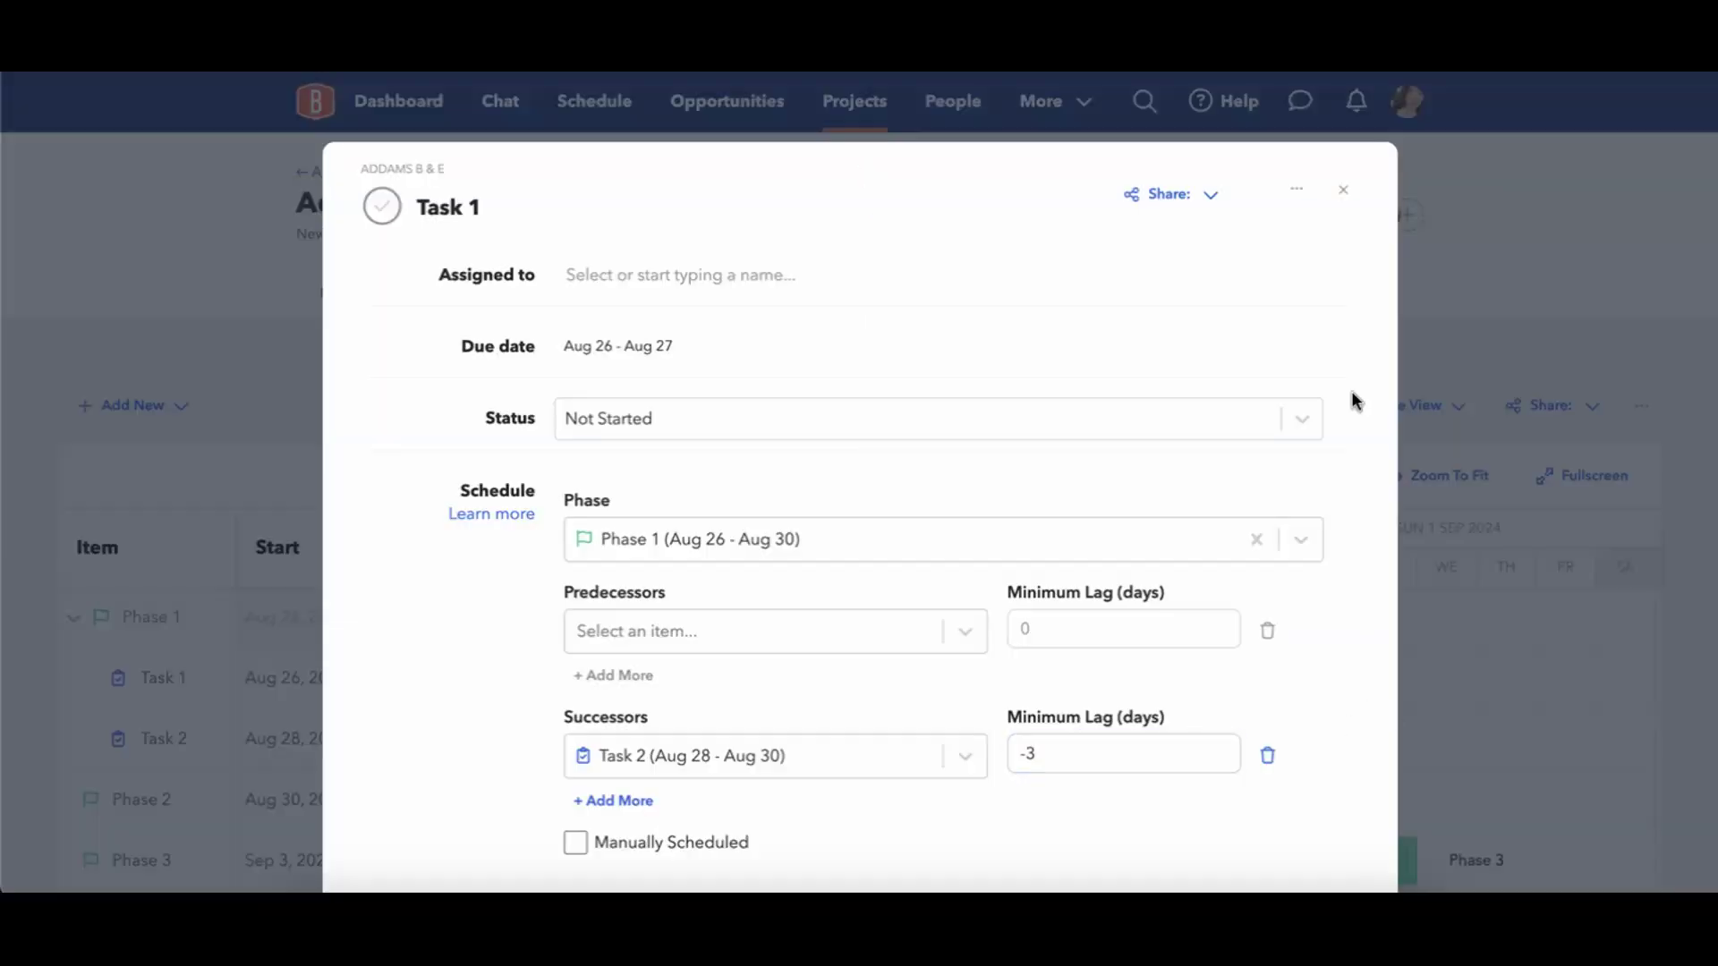
click(1342, 190)
Move Task 2 on the timeline so that it starts on August 23, 2024.
drag(1078, 750, 784, 758)
mouse_move(785, 760)
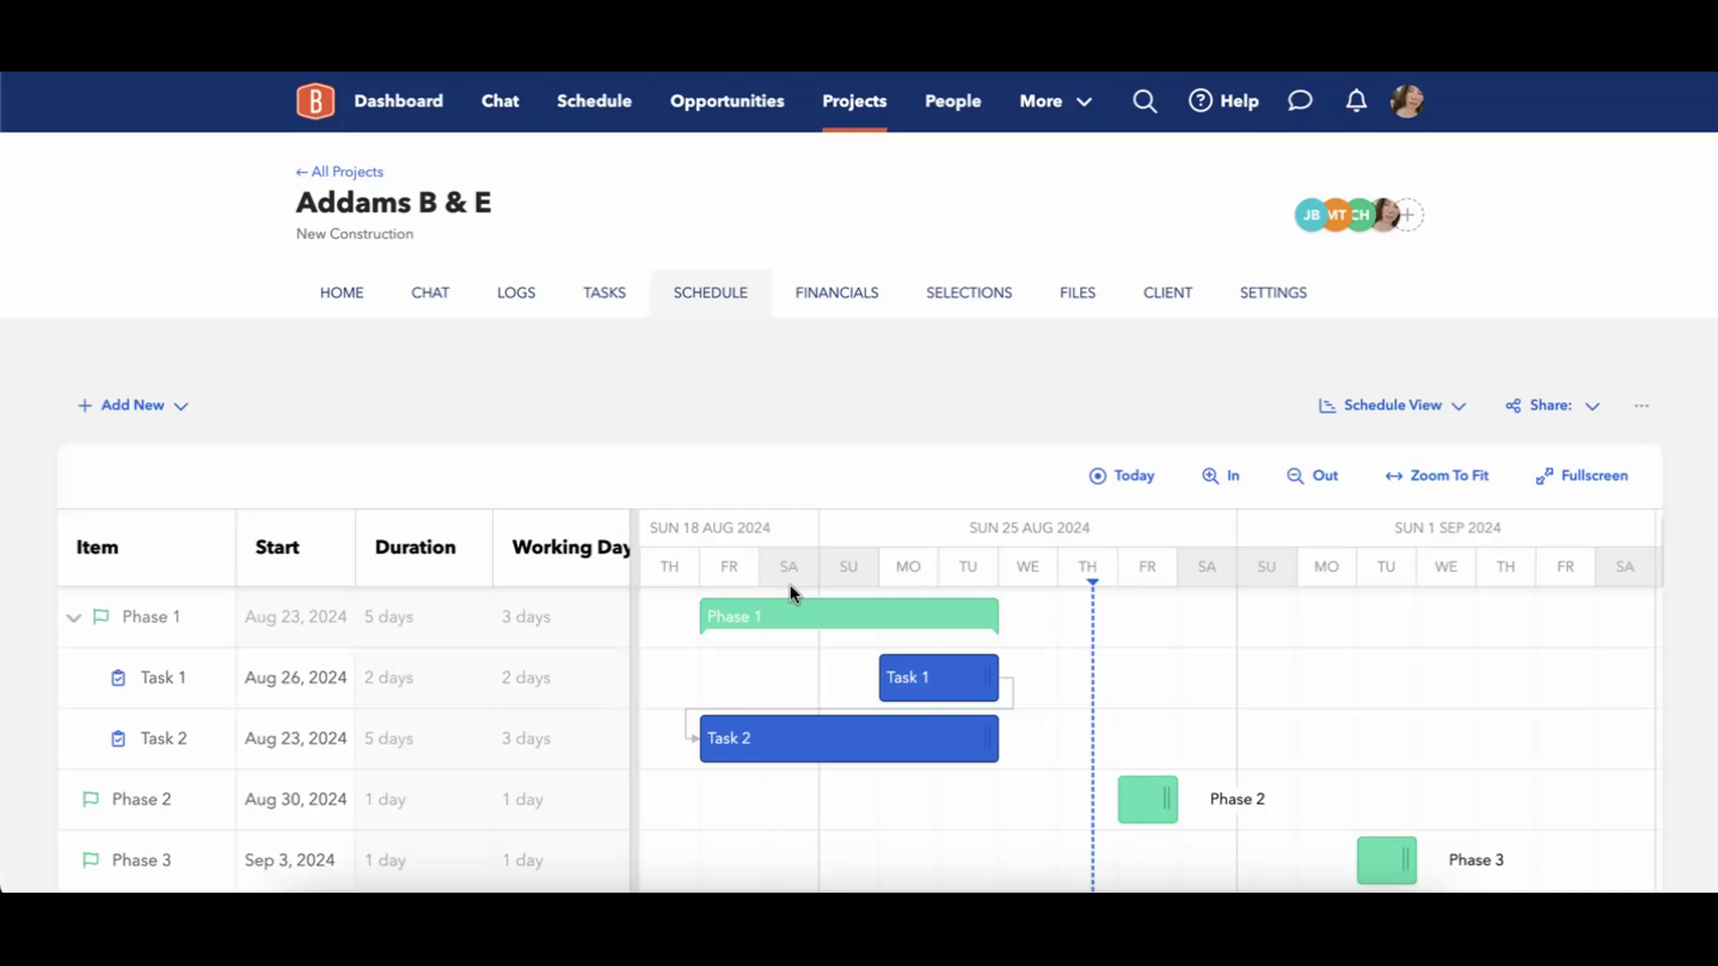
mouse_move(721, 757)
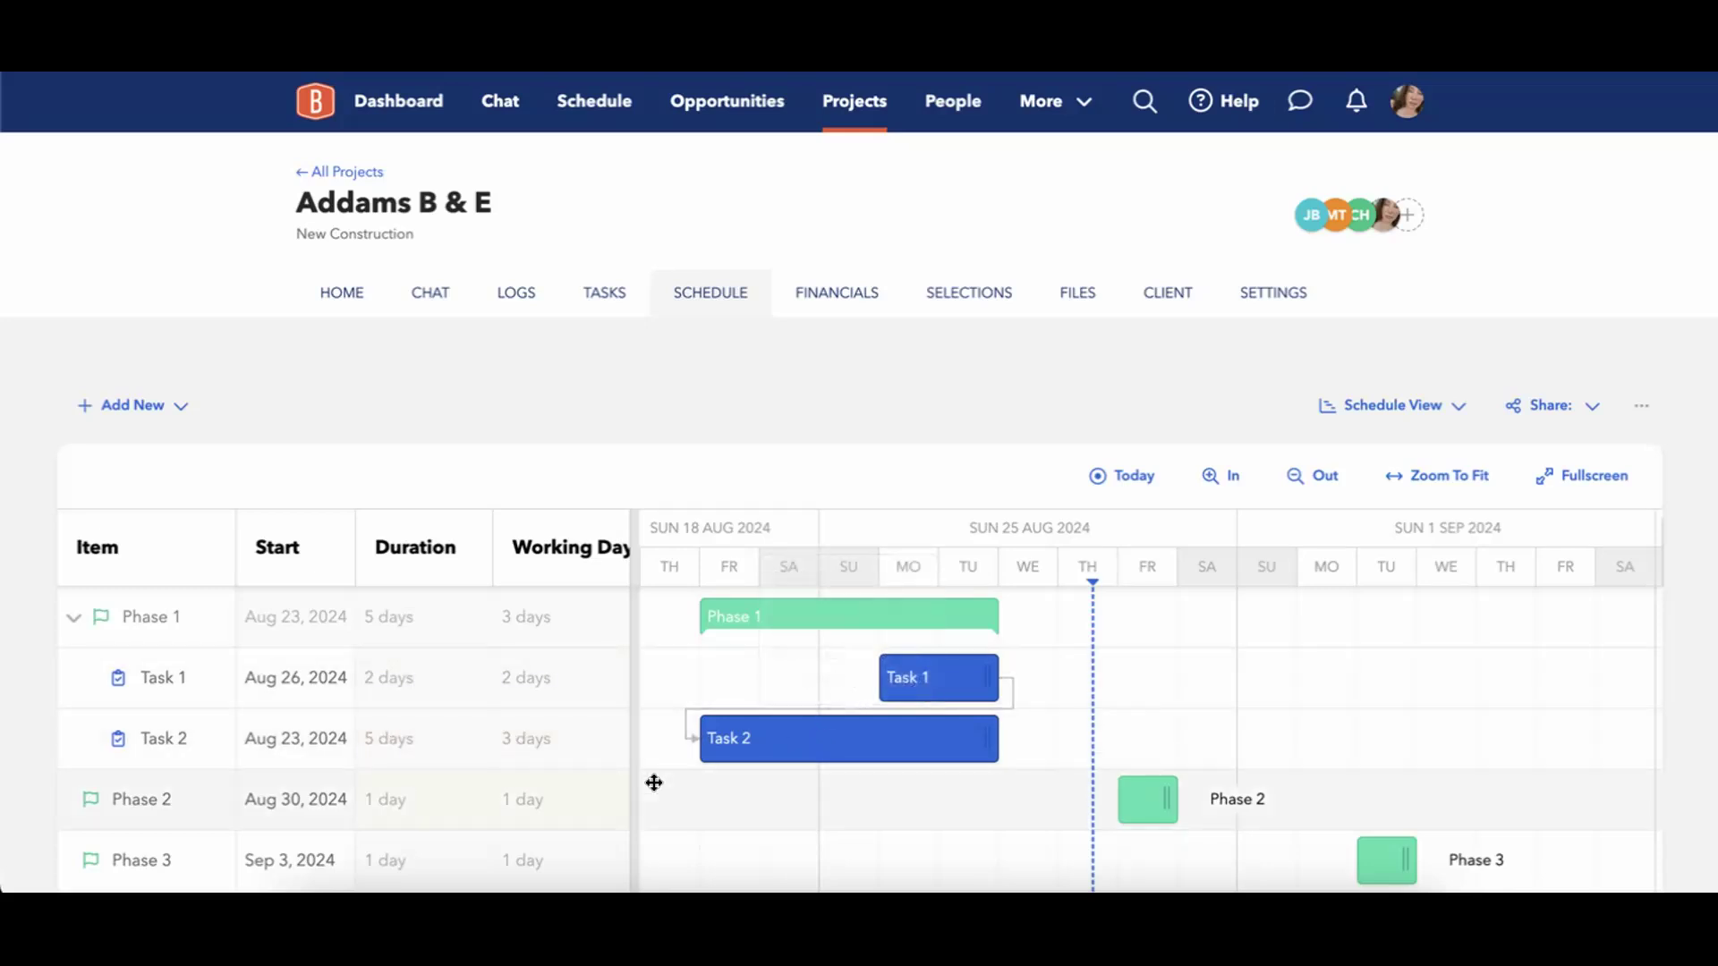
Move Task 2 on the timeline so that it starts on August 27, 2024.
drag(717, 736, 979, 730)
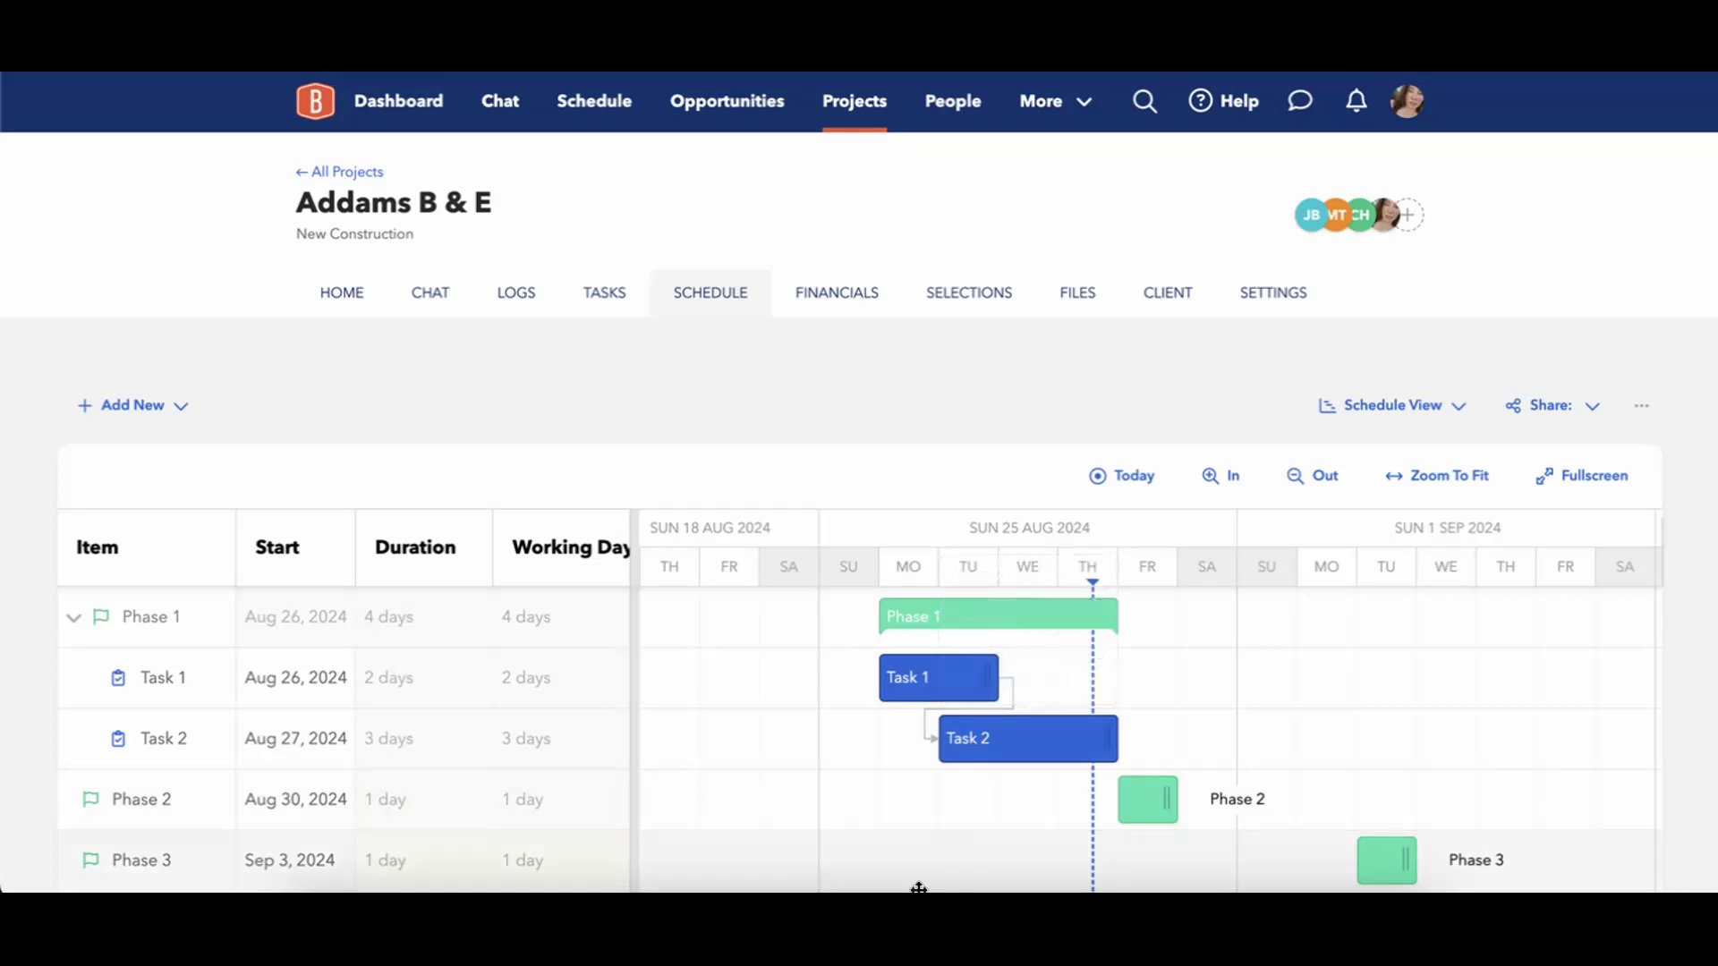
Create a new task titled Task 3, leaving its phase, predecessor and successor fields empty, and save it.
click(175, 407)
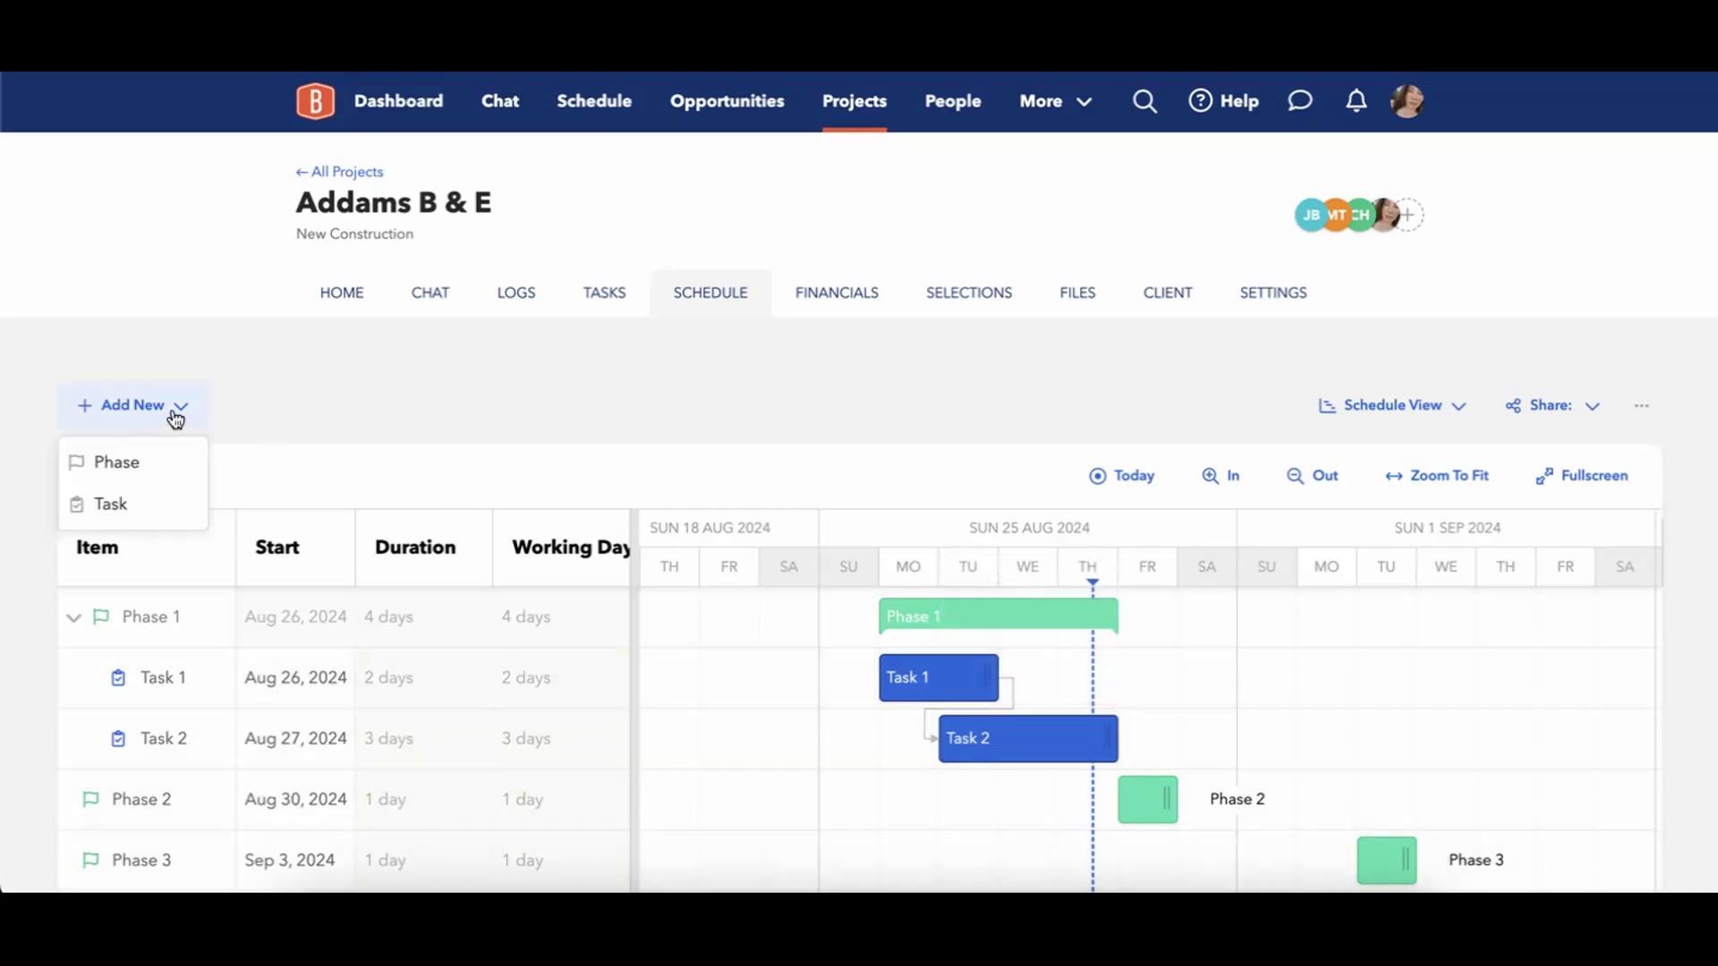
click(137, 507)
click(673, 266)
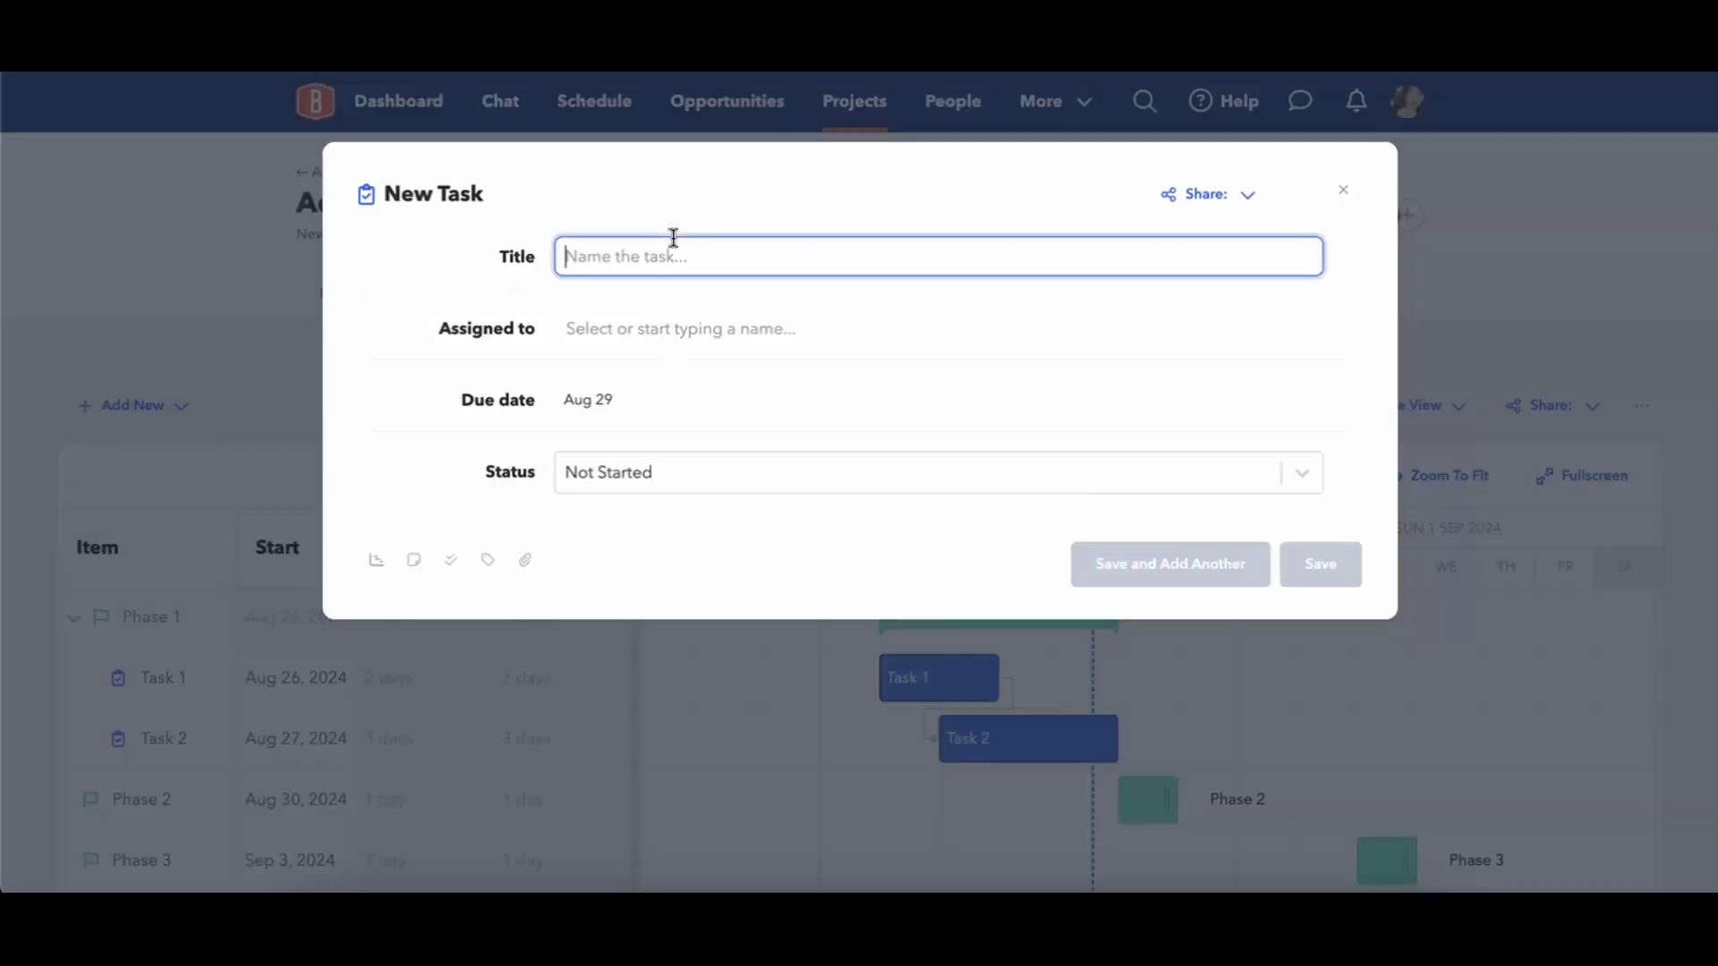
text(Task 3)
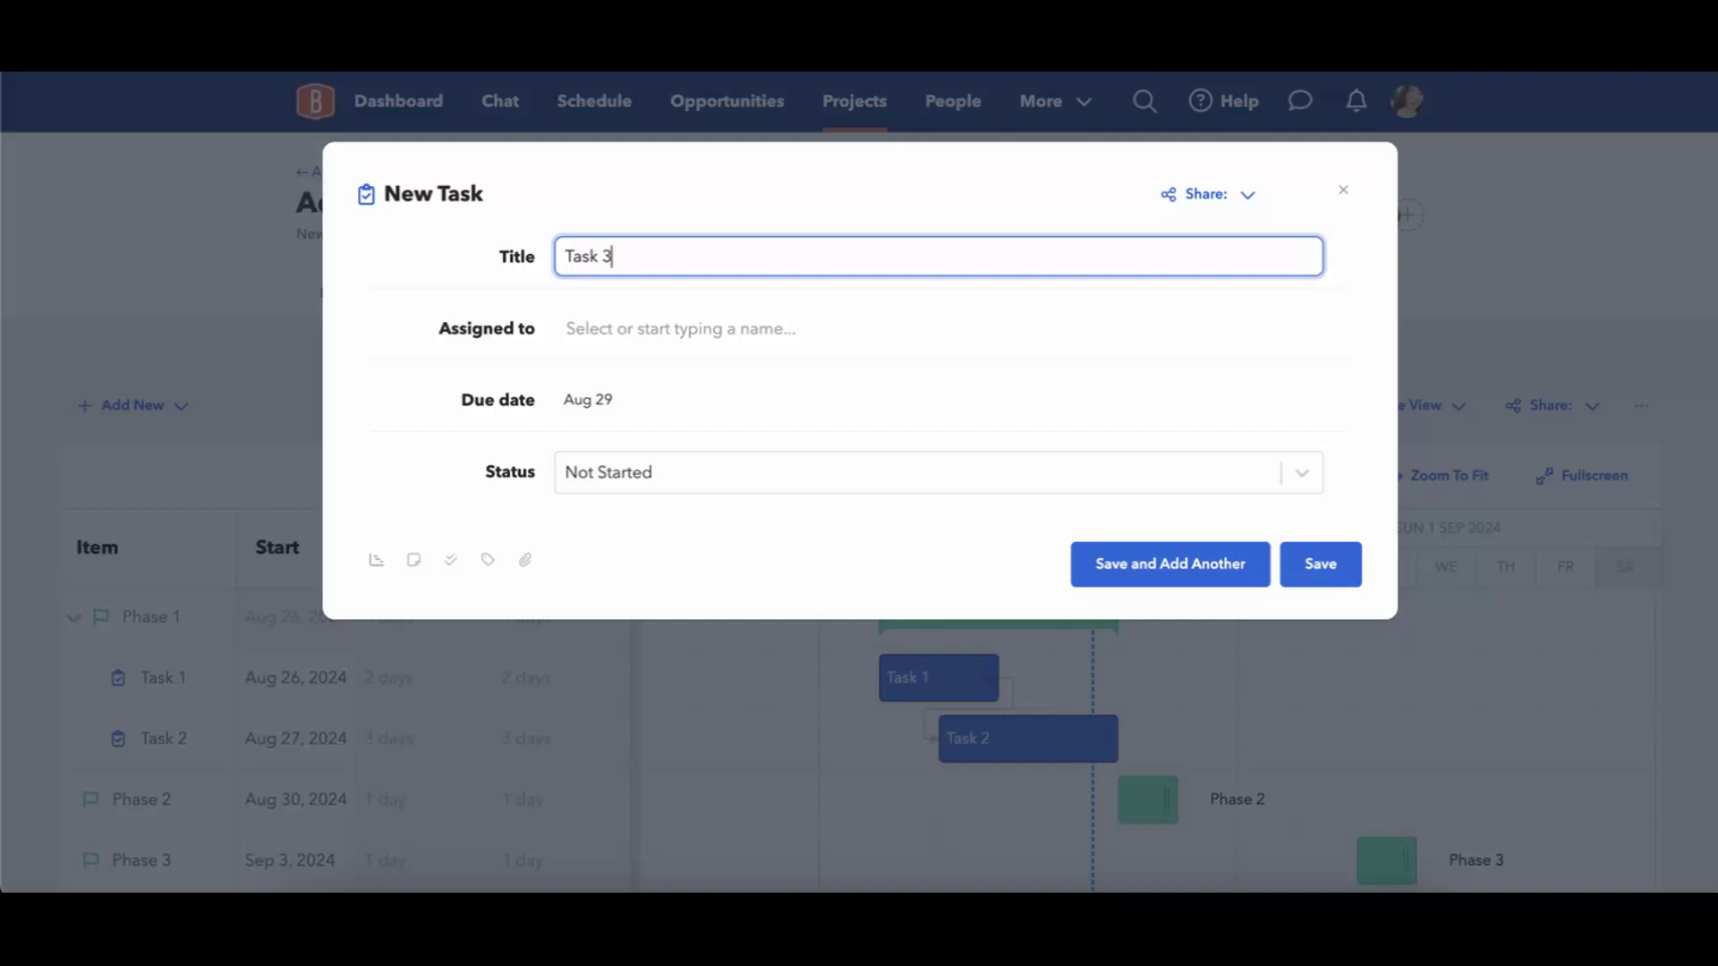
click(375, 560)
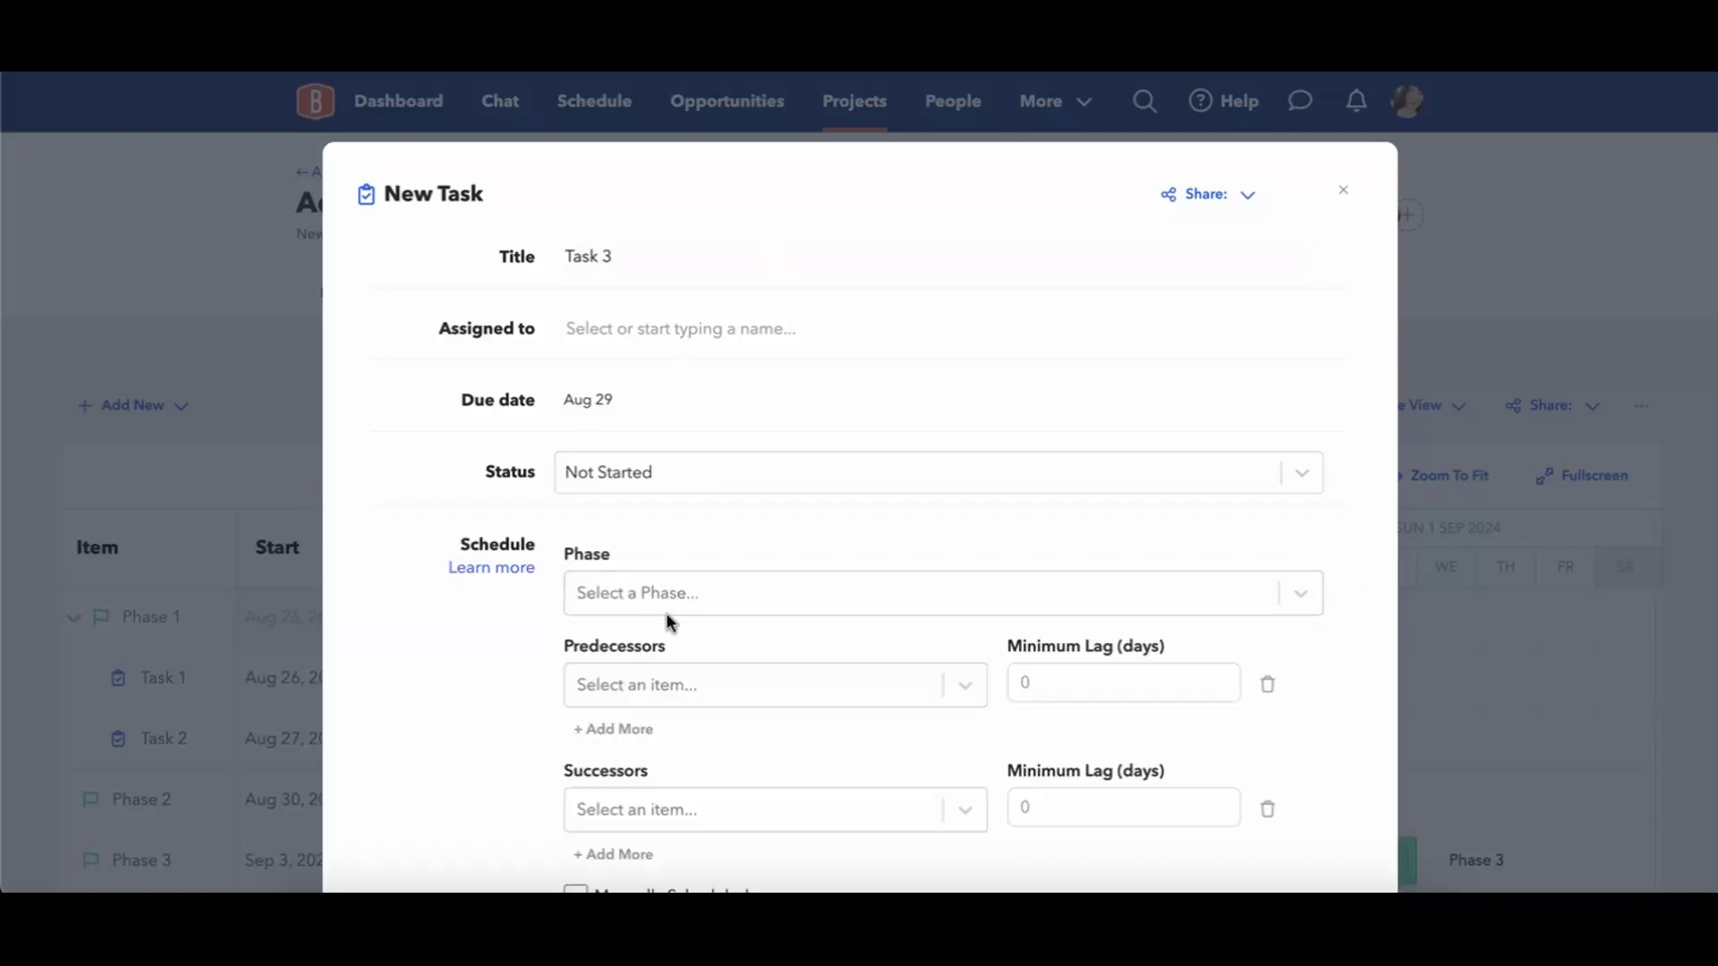
scroll(492, 640, down, 3)
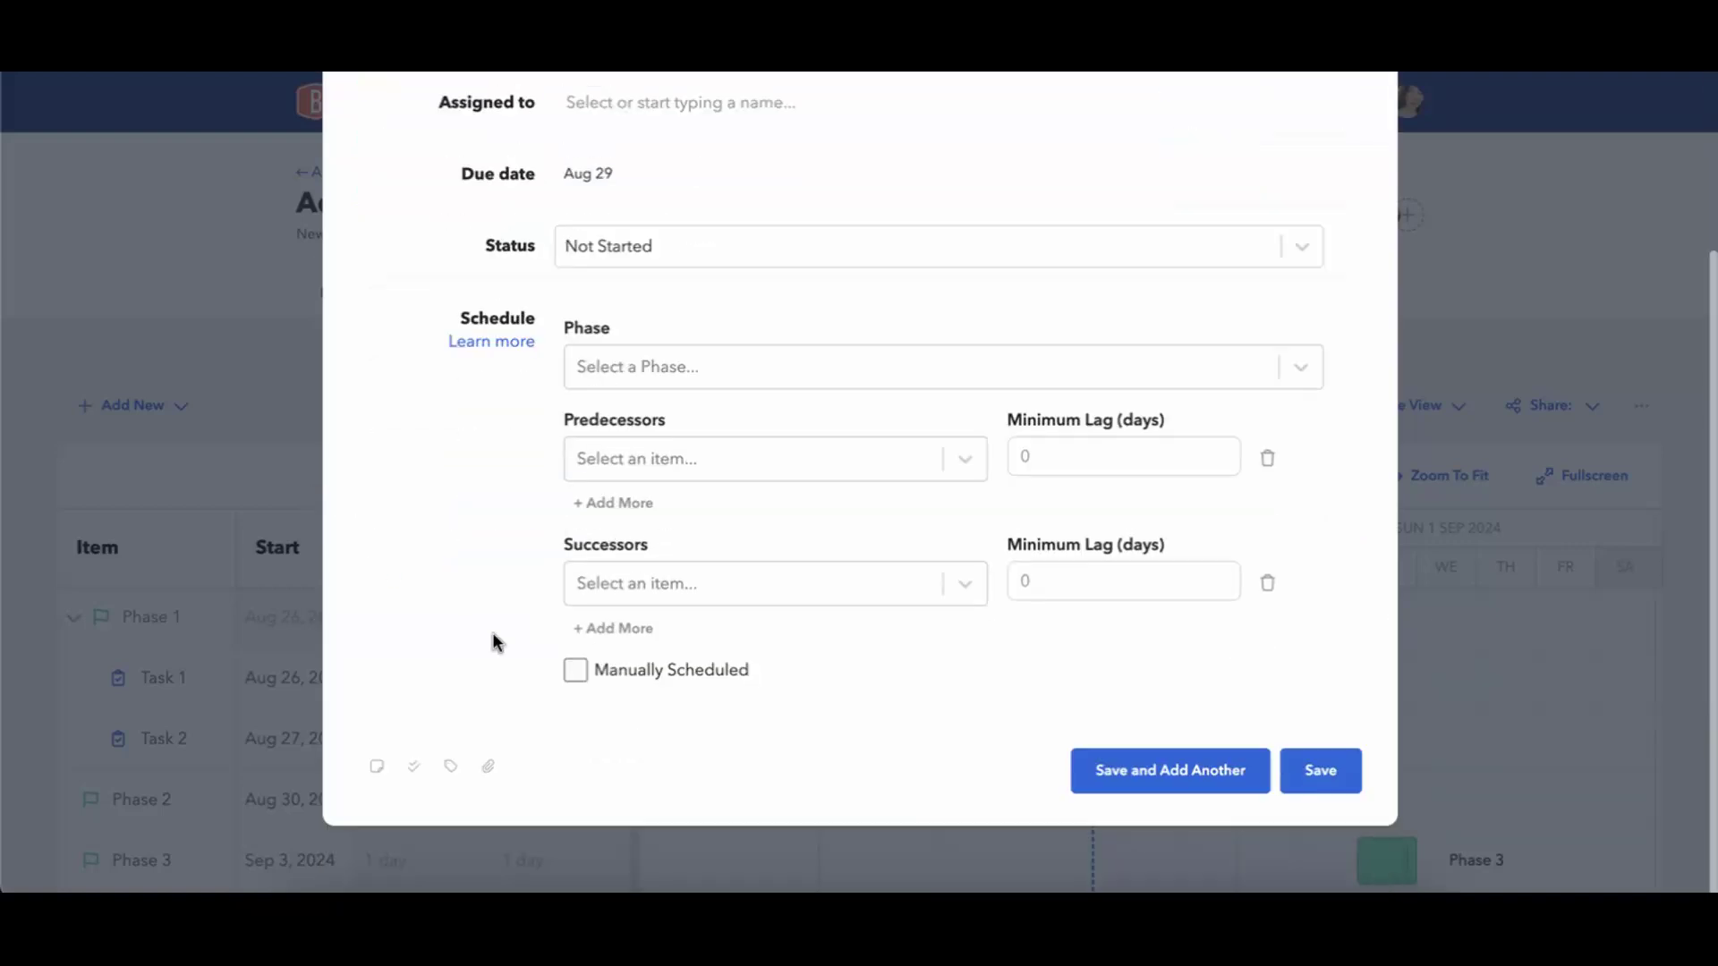
click(1329, 778)
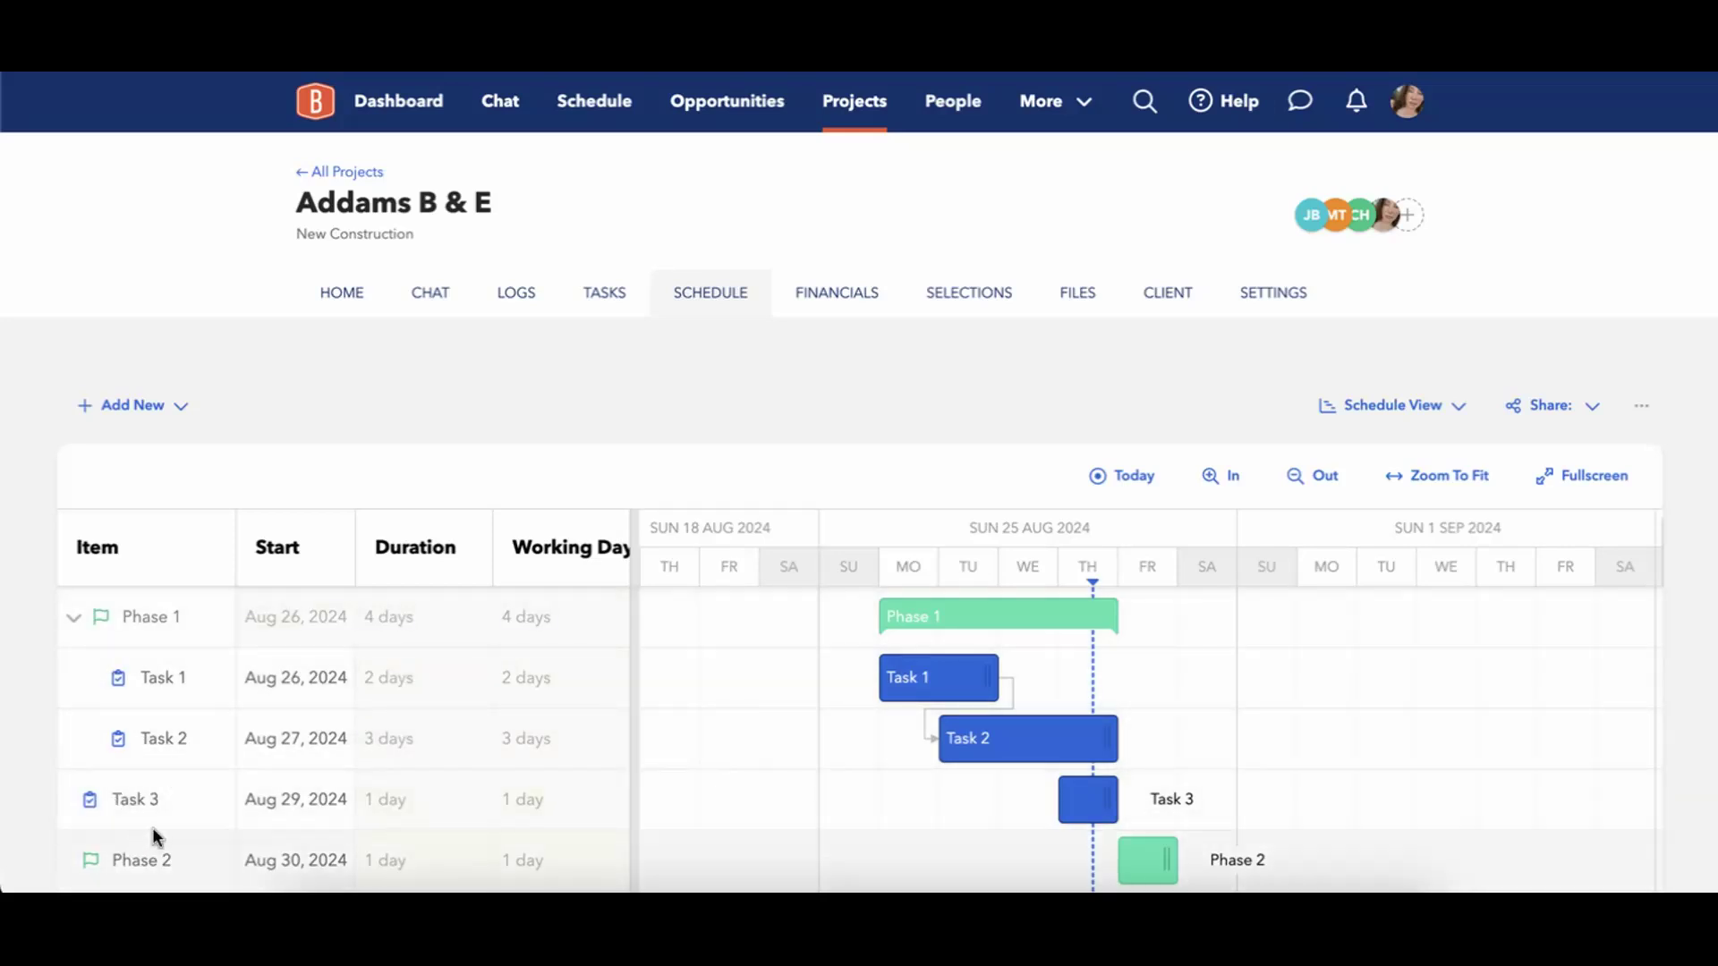
View the selectable phases in Task 3's scheduling fields and close the task without assigning one.
scroll(181, 802, down, 1)
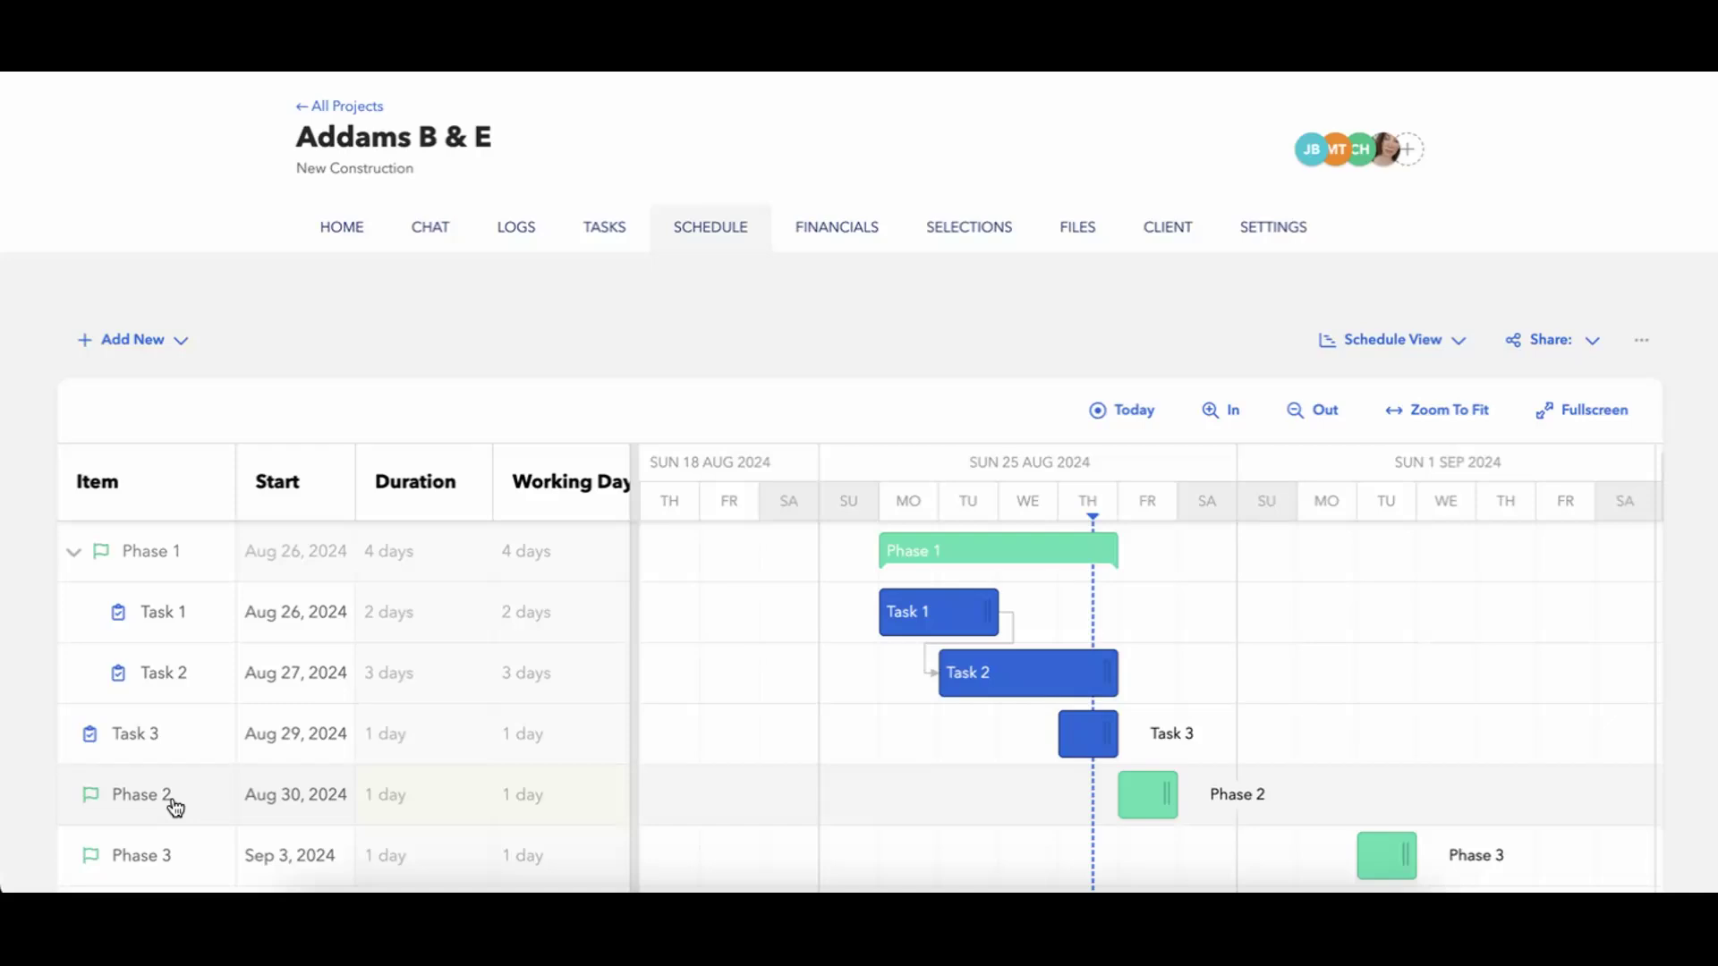
click(134, 732)
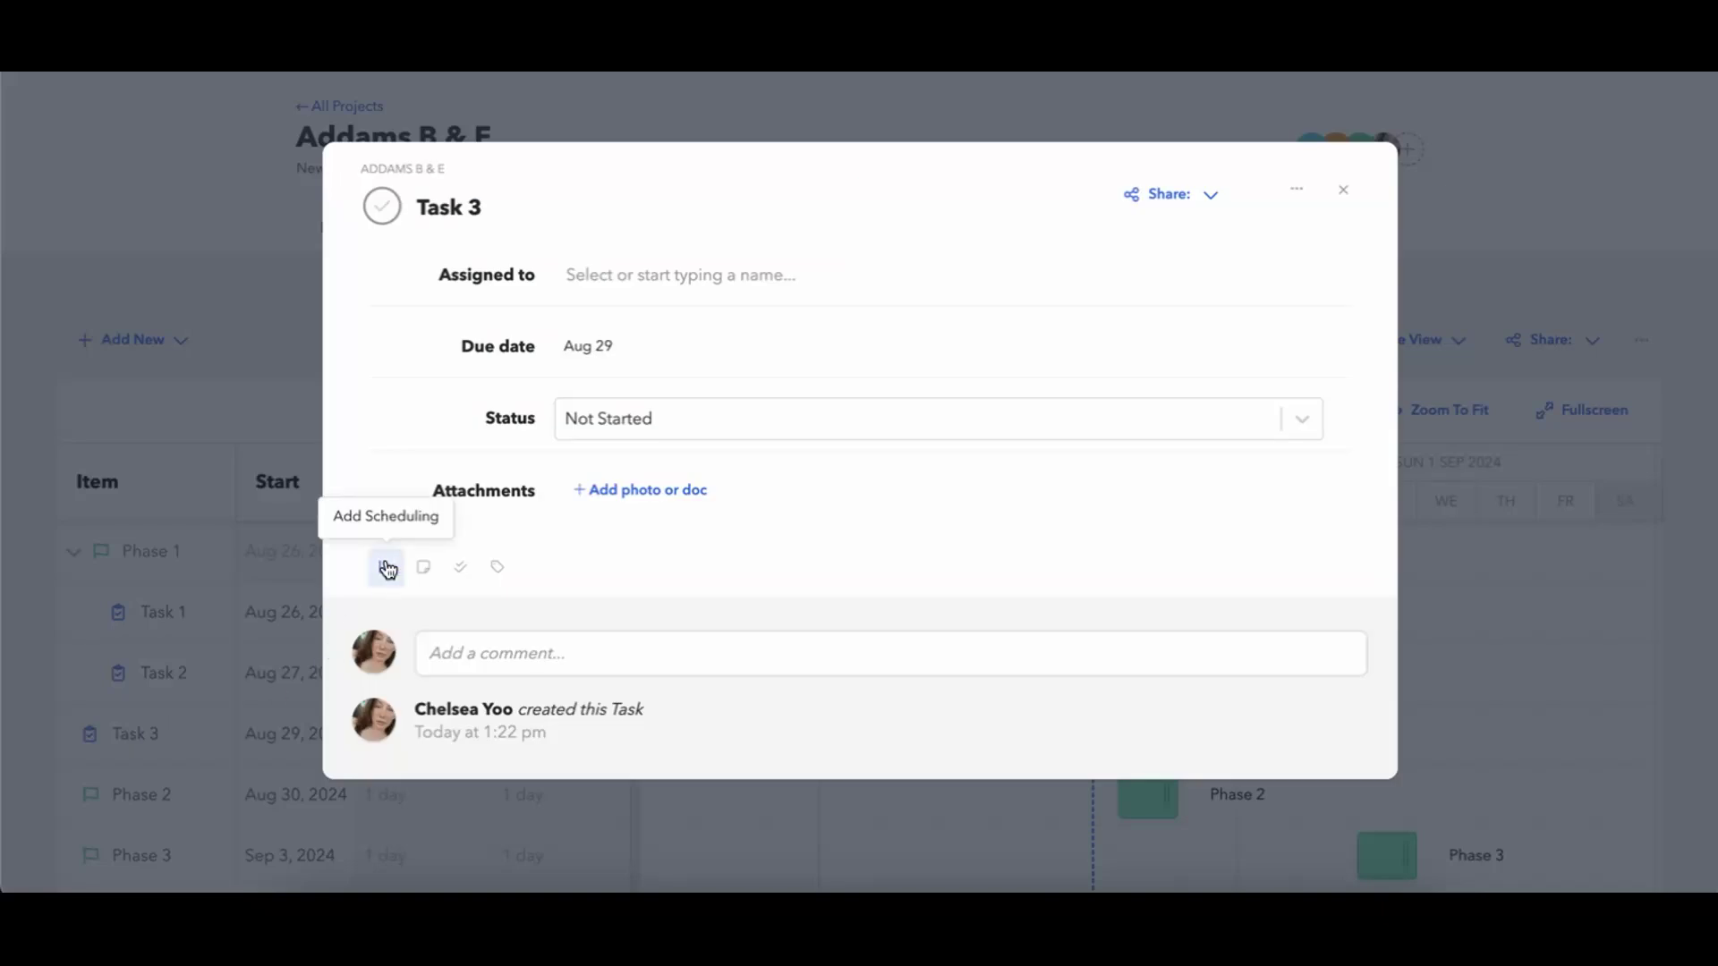
click(386, 567)
click(586, 548)
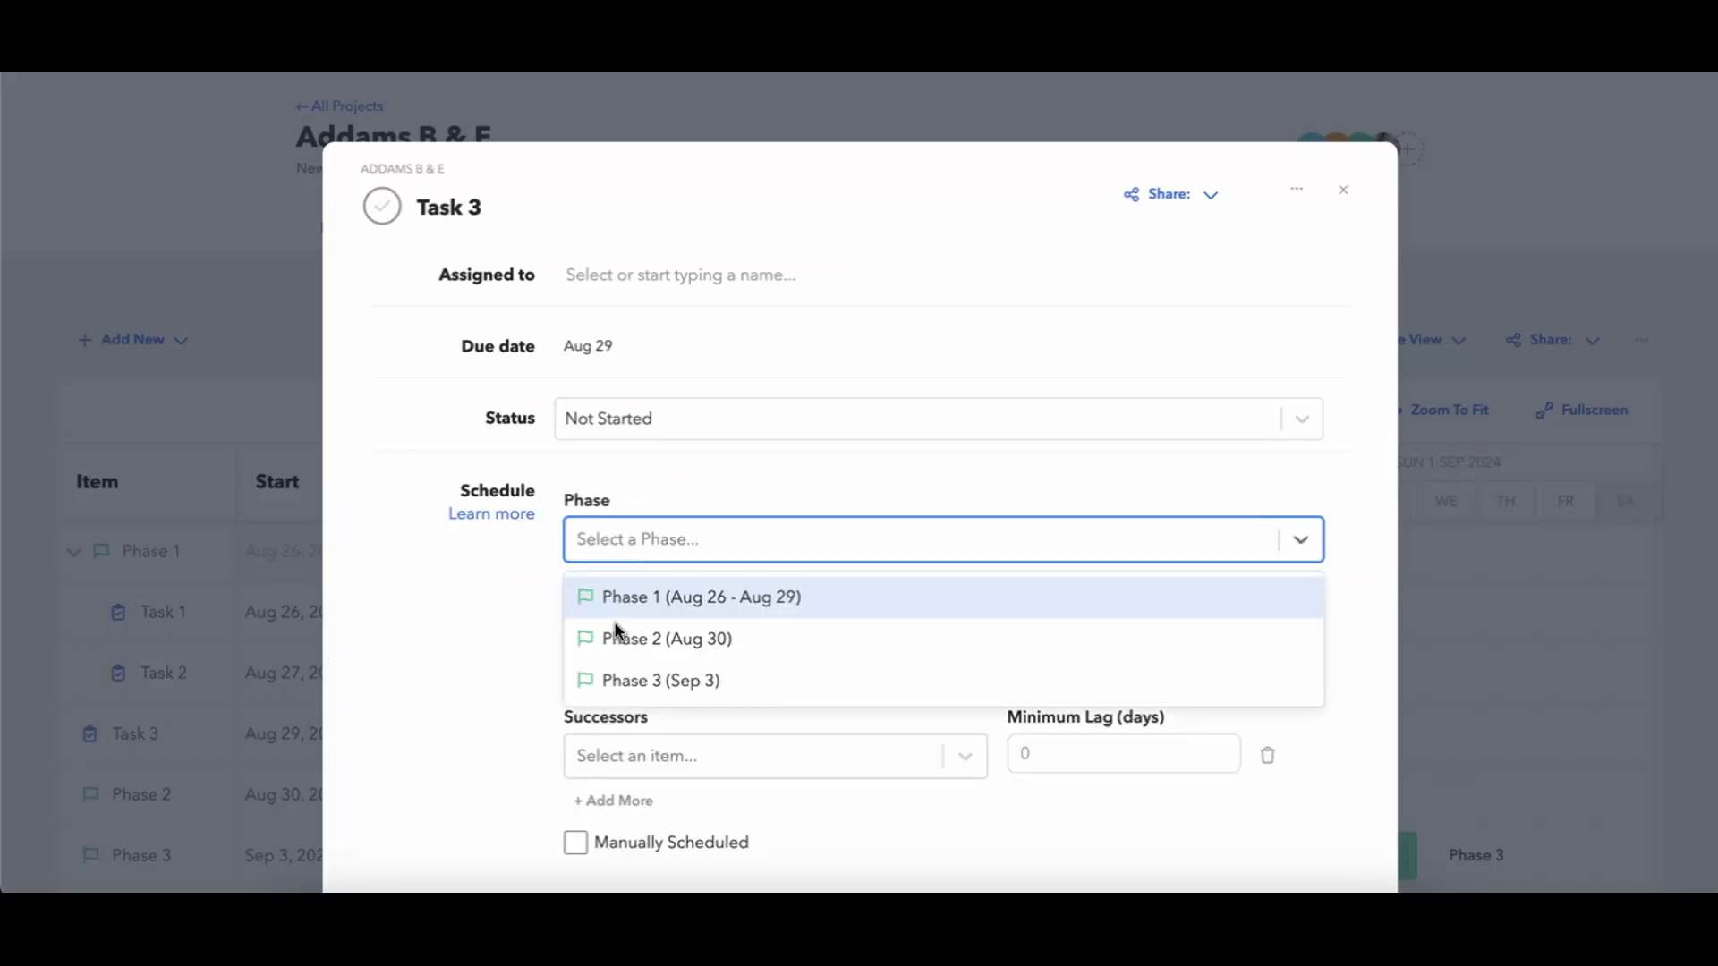
click(448, 640)
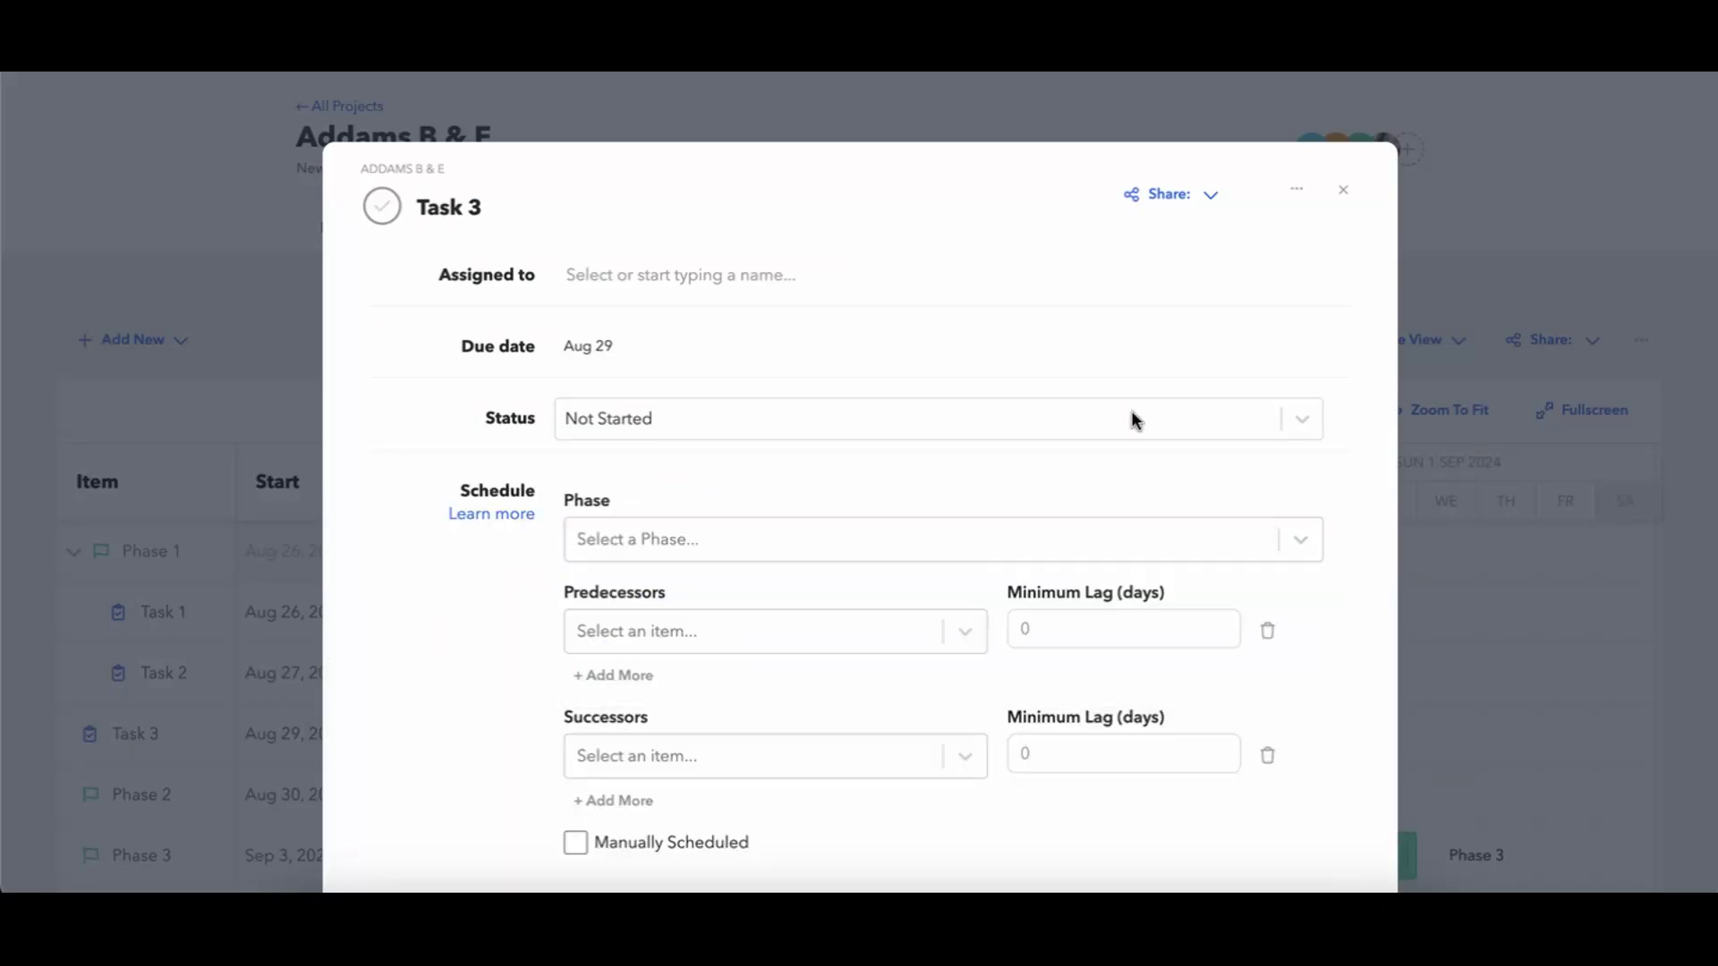
click(1343, 191)
Add Task 3 to the tasks in Phase 1 and close the phase details.
click(158, 564)
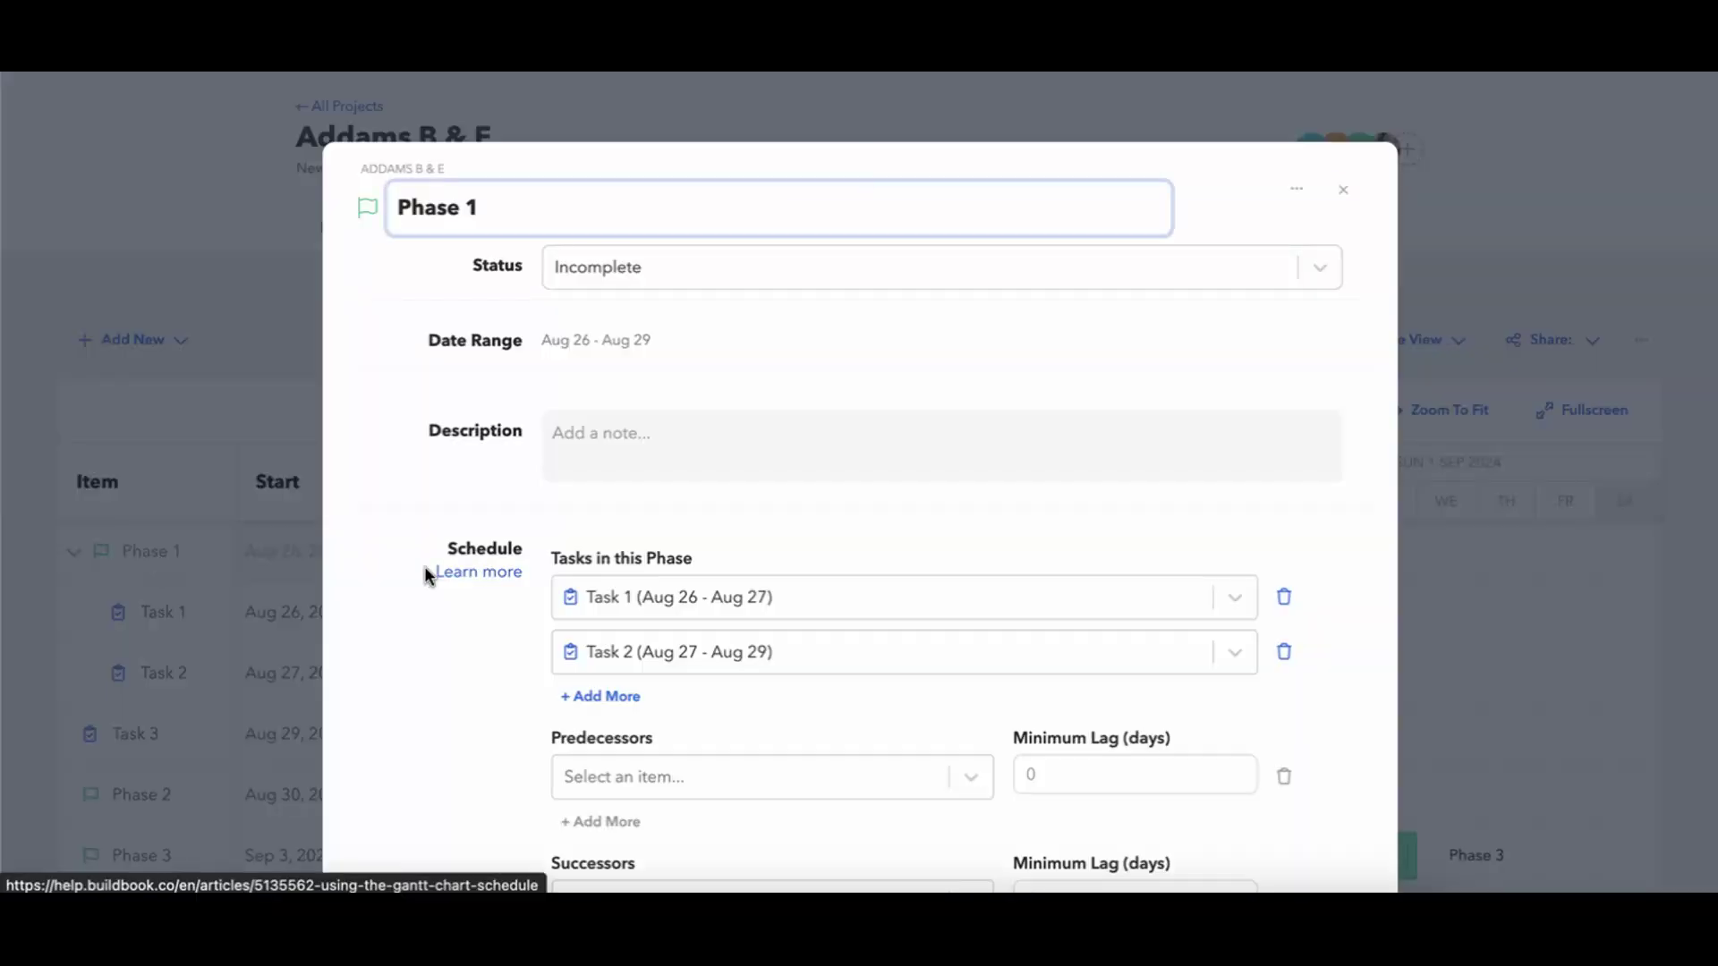
scroll(424, 565, down, 2)
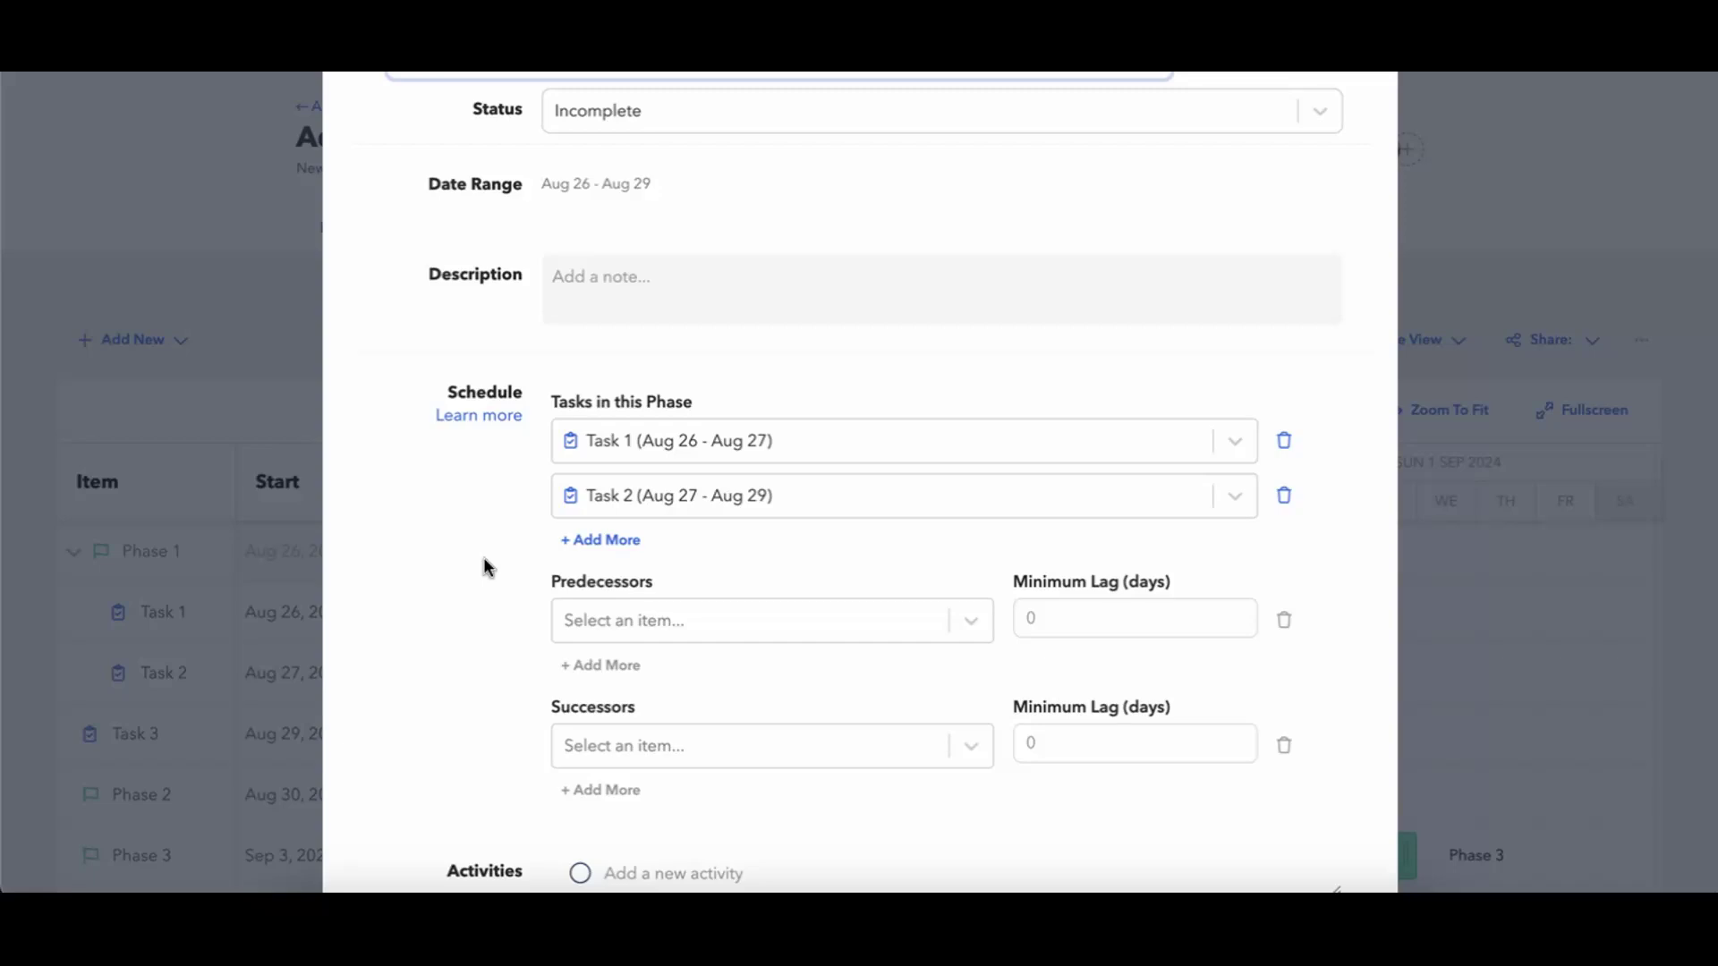
click(563, 541)
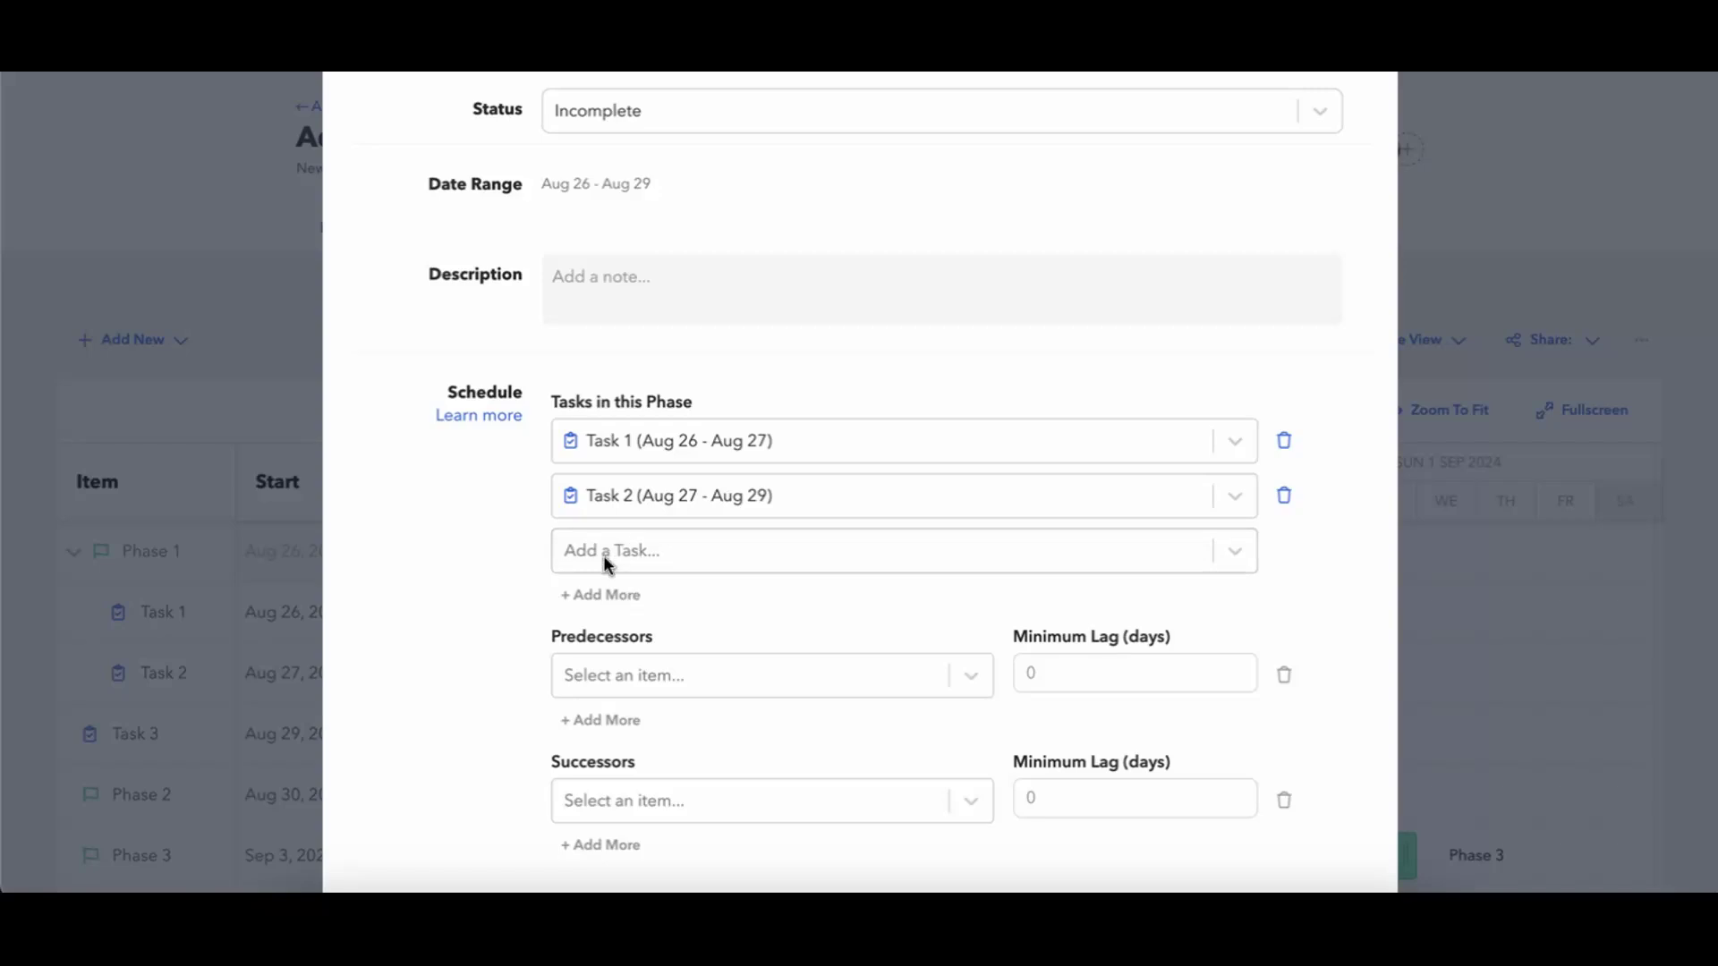
click(603, 556)
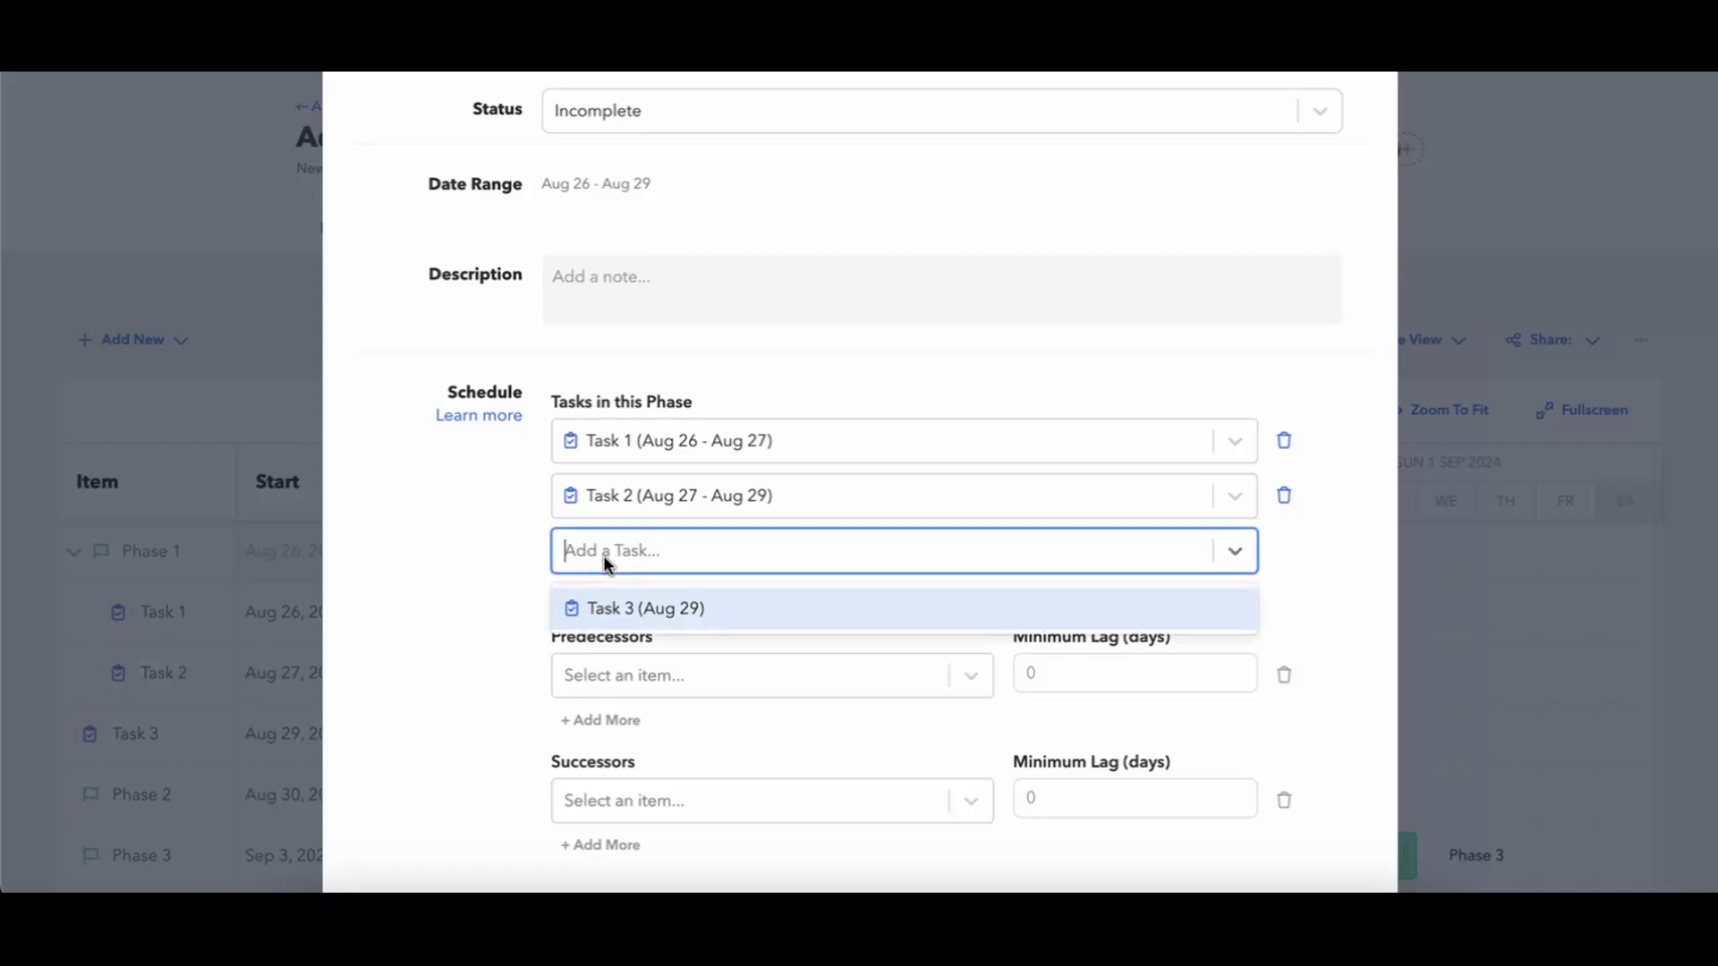
click(701, 618)
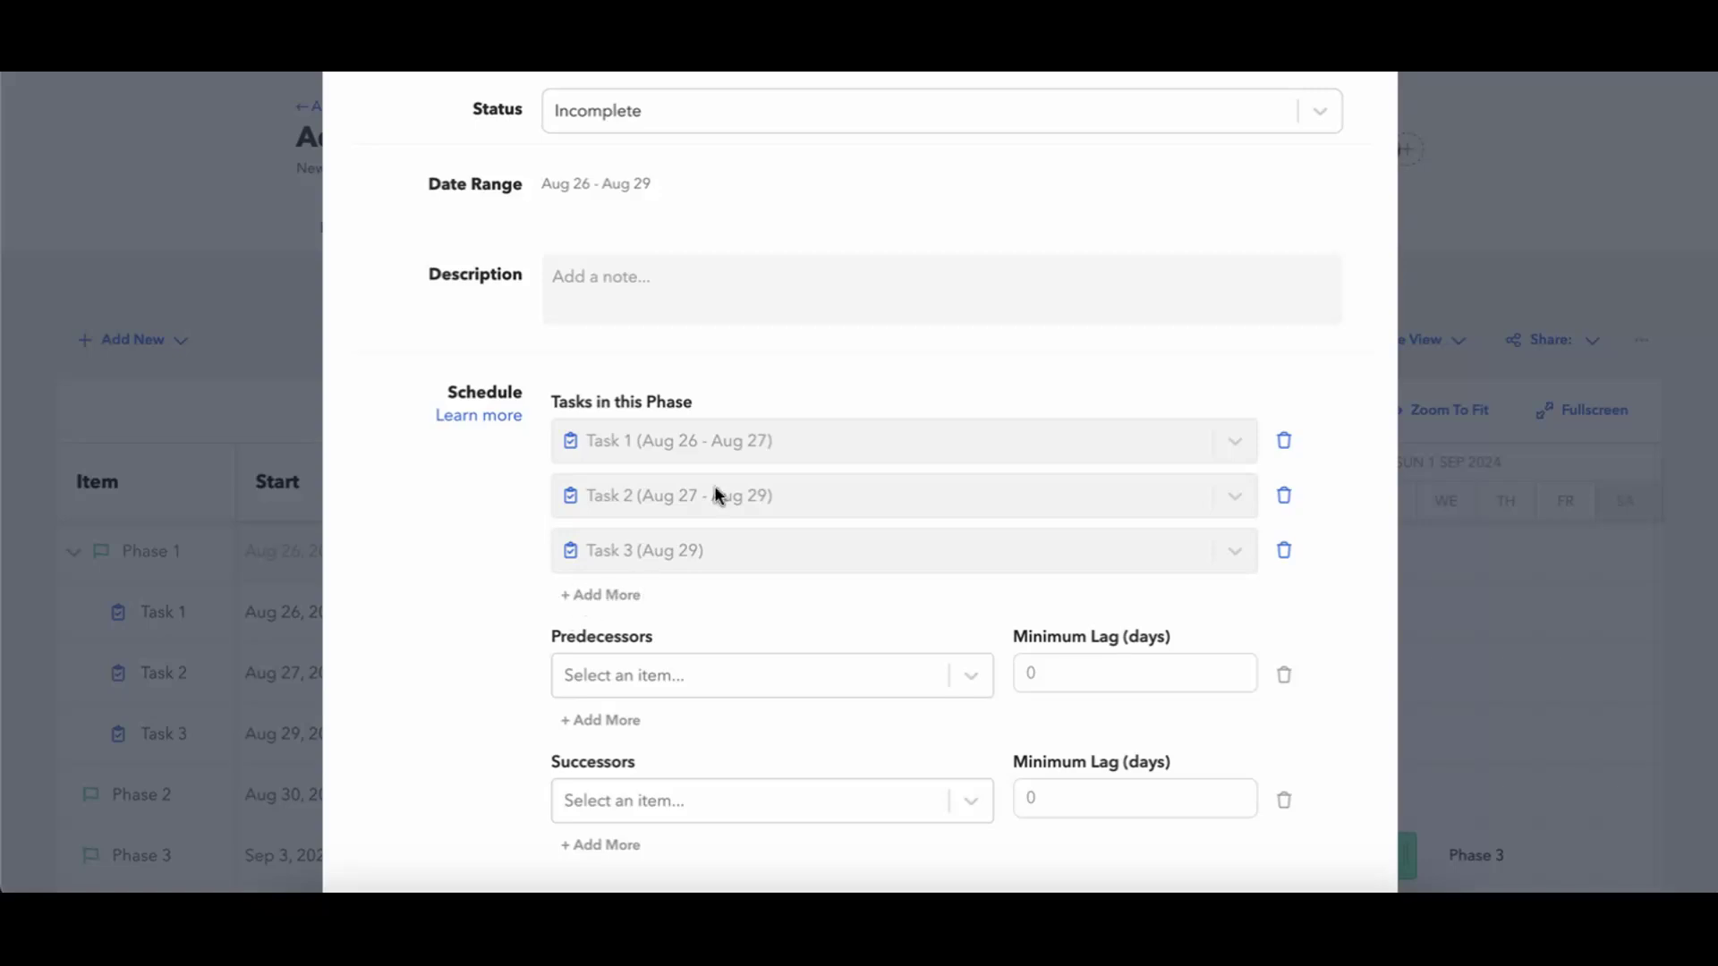
scroll(1097, 319, up, 3)
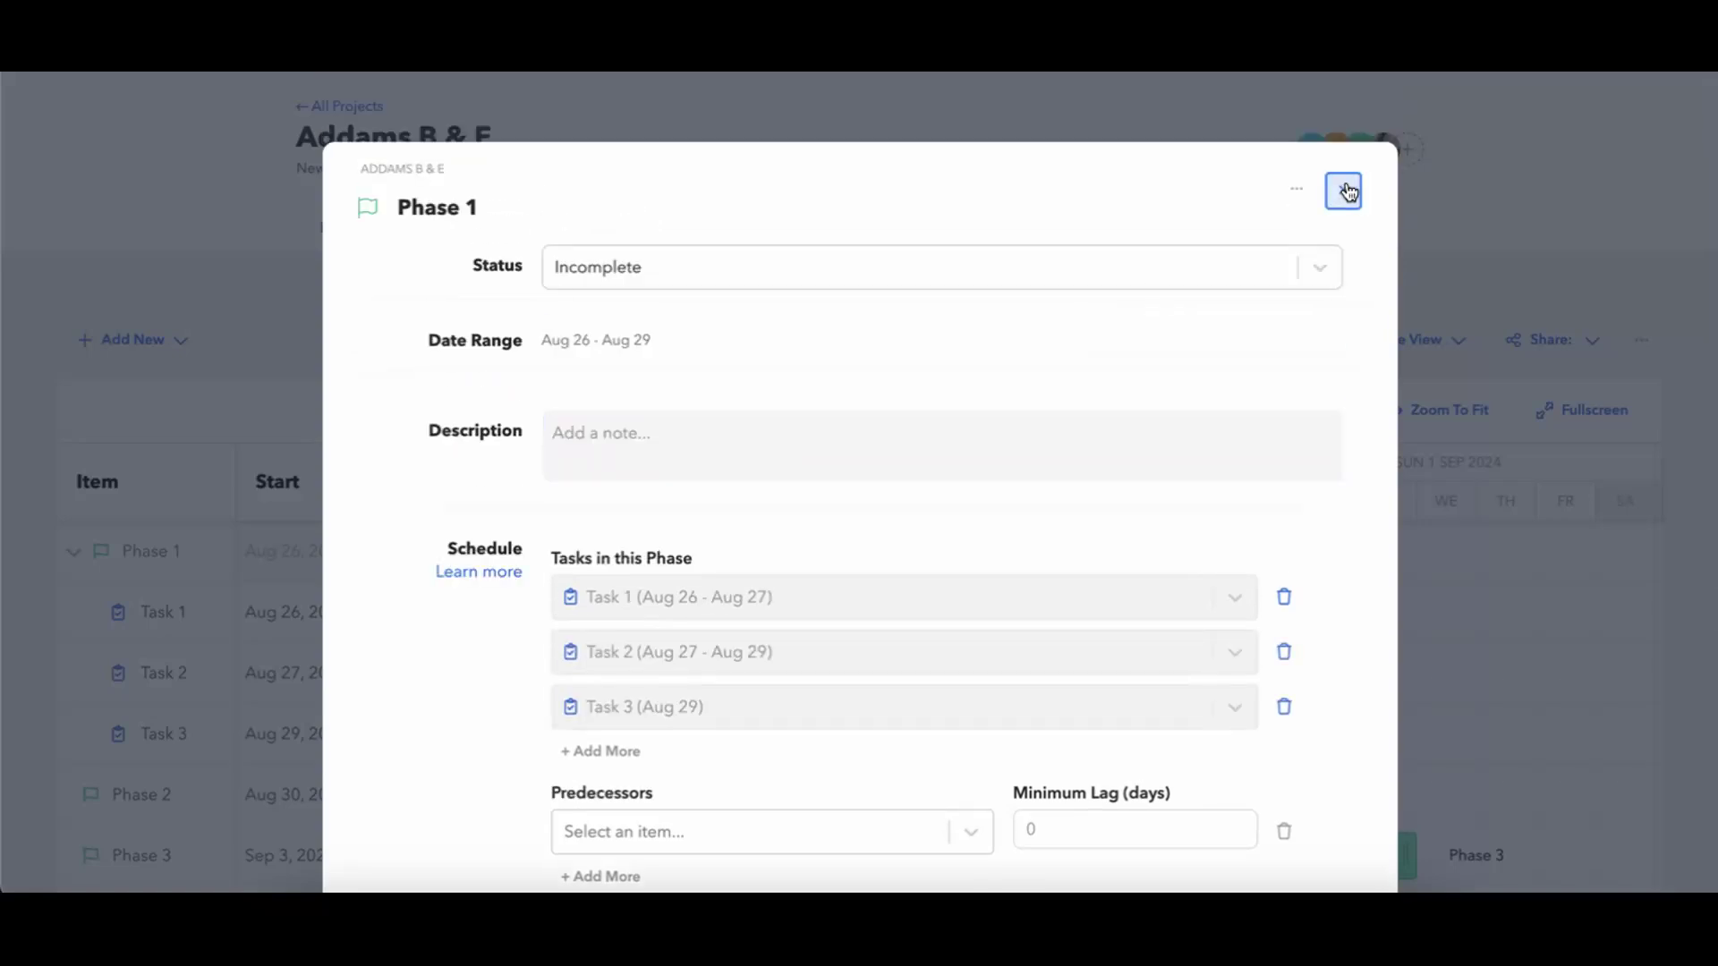
click(1345, 188)
View the blank new task form from the project's task list, close it and return to the schedule.
click(134, 344)
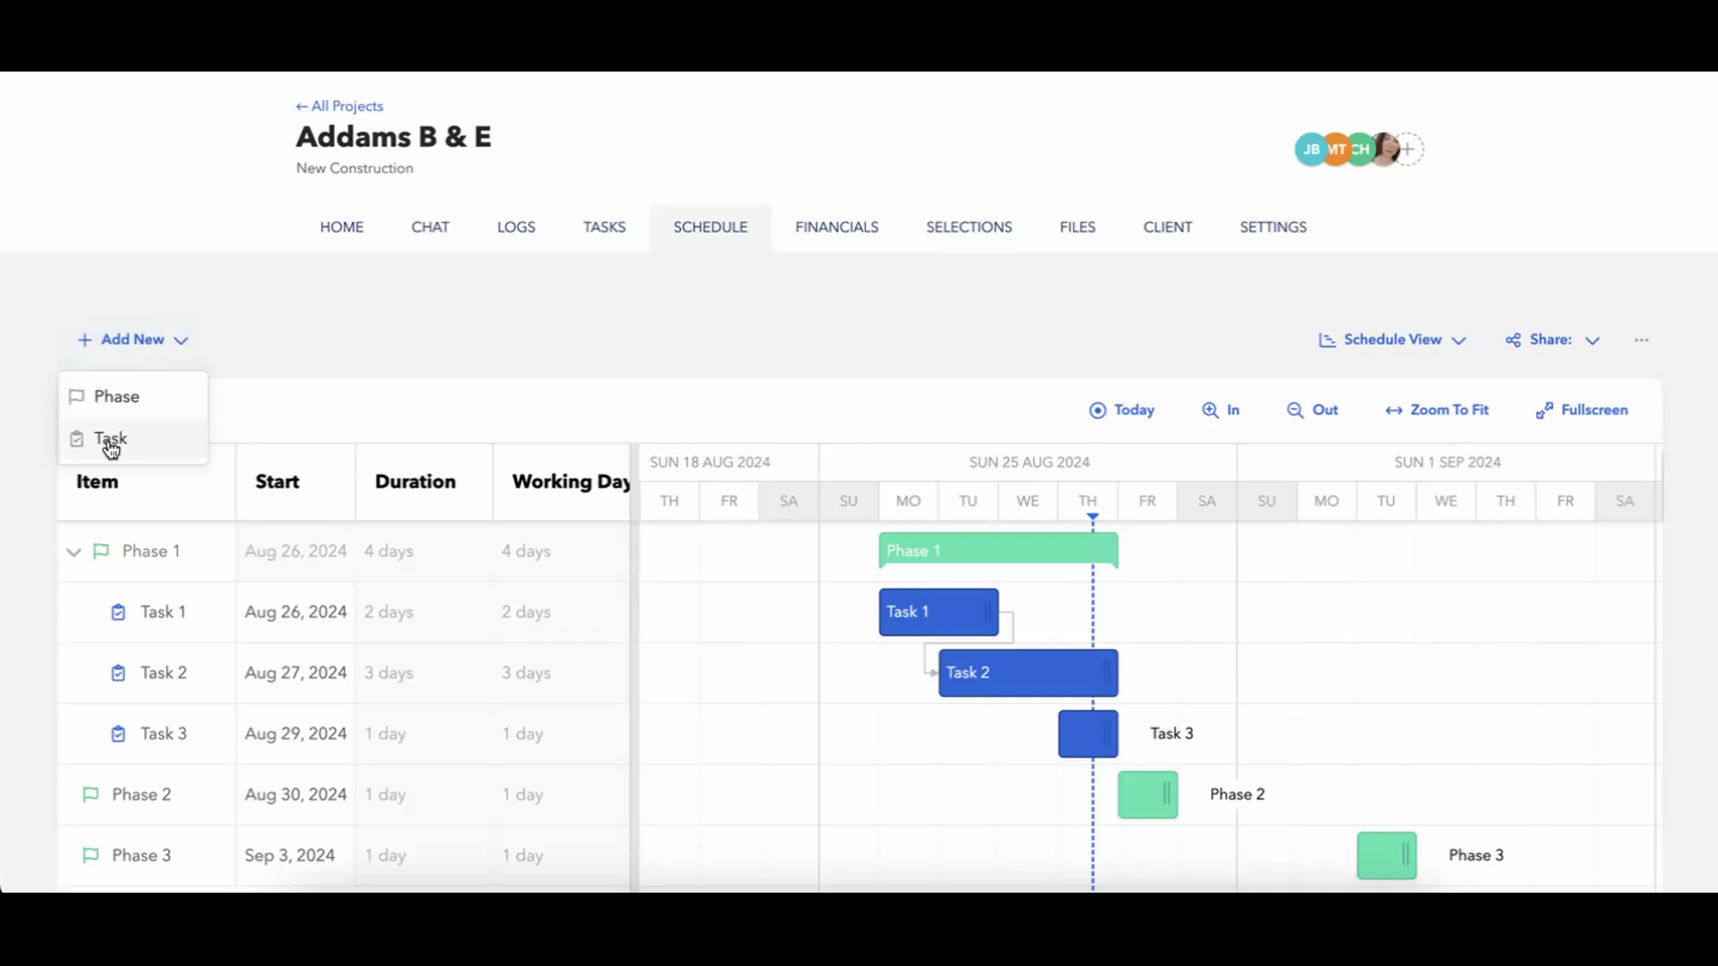
click(463, 319)
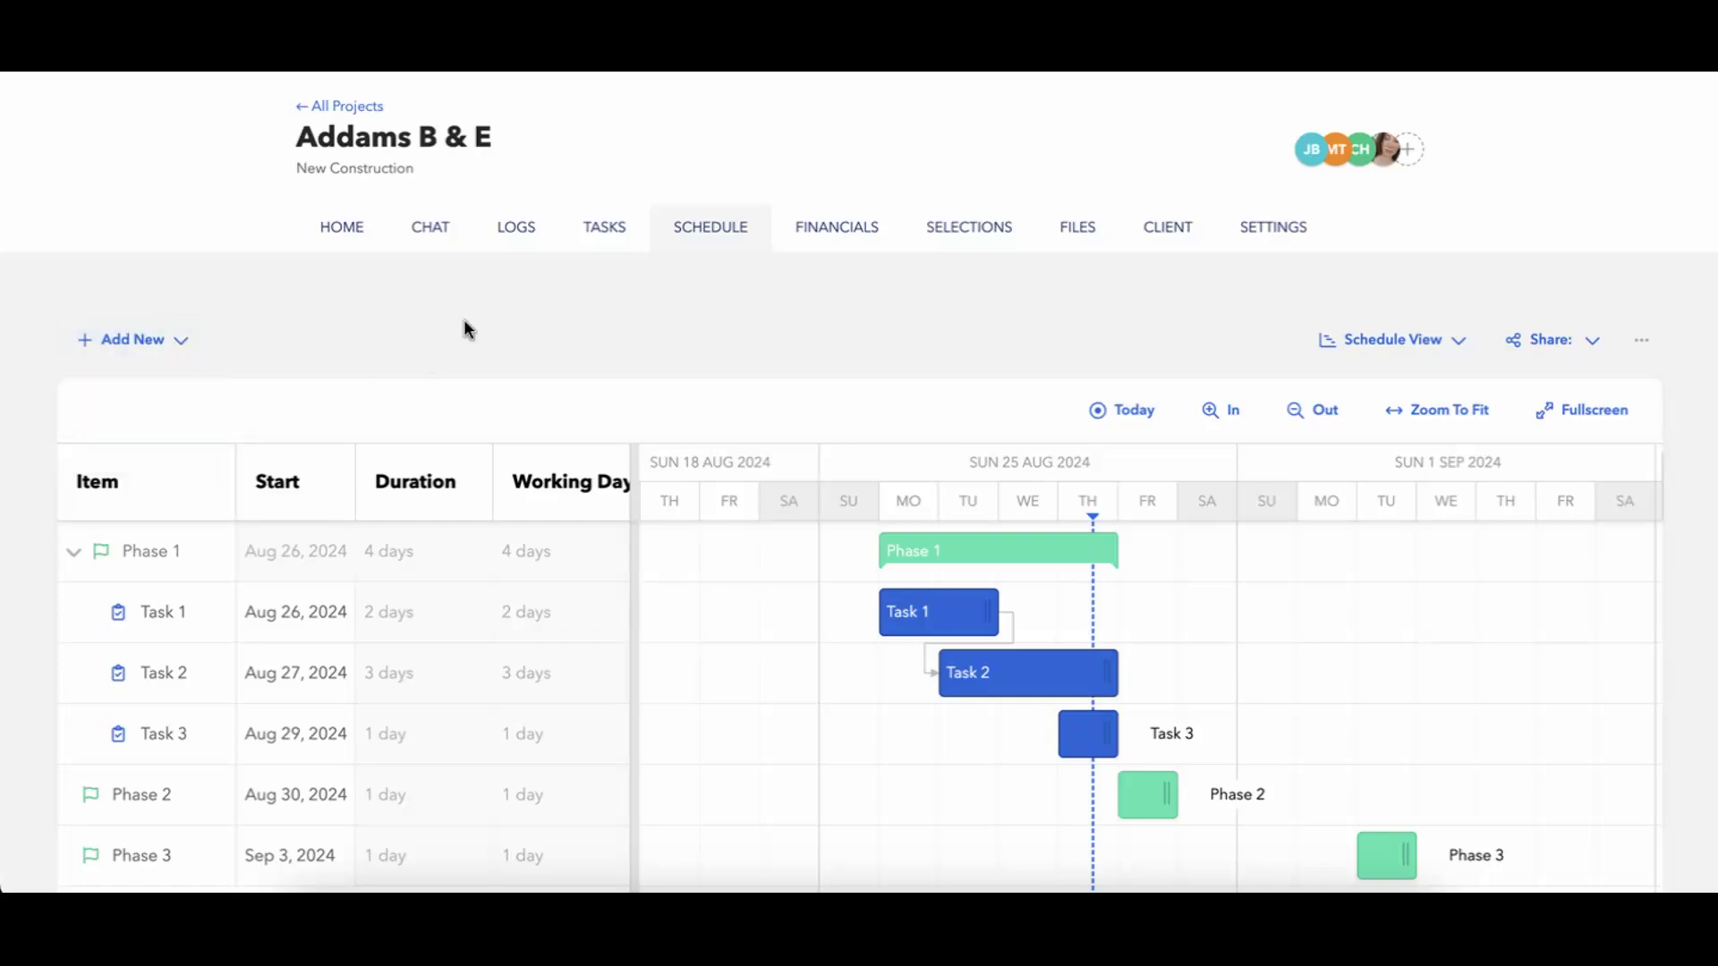
click(606, 234)
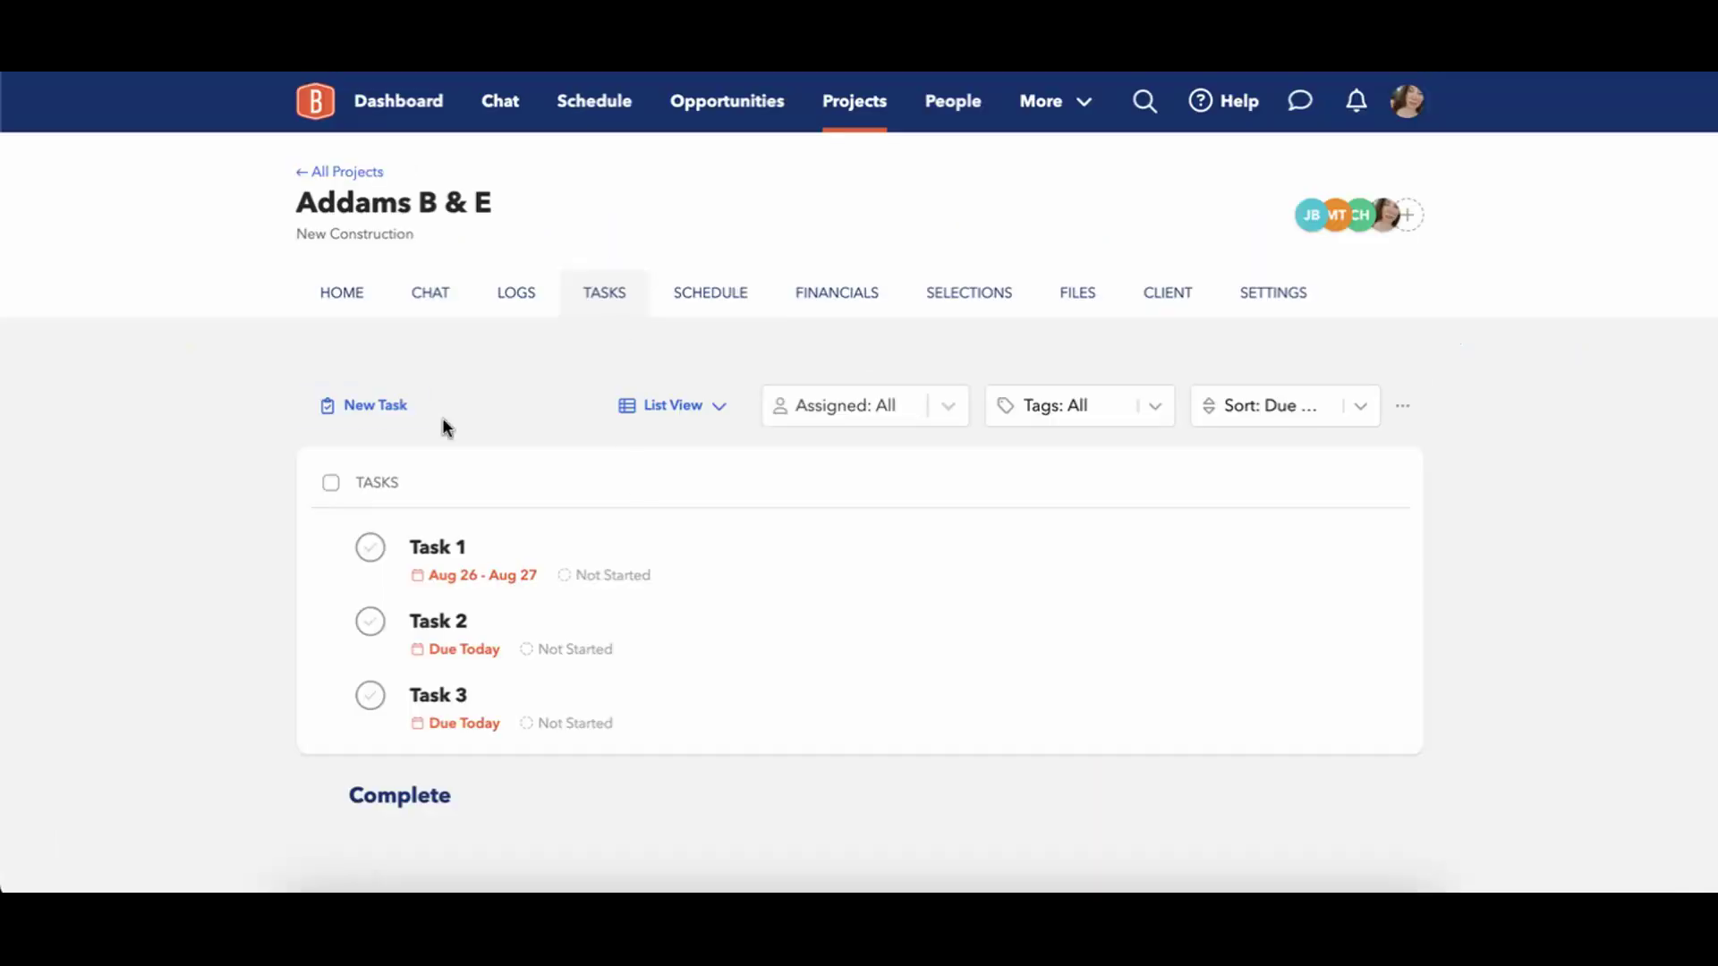
click(364, 408)
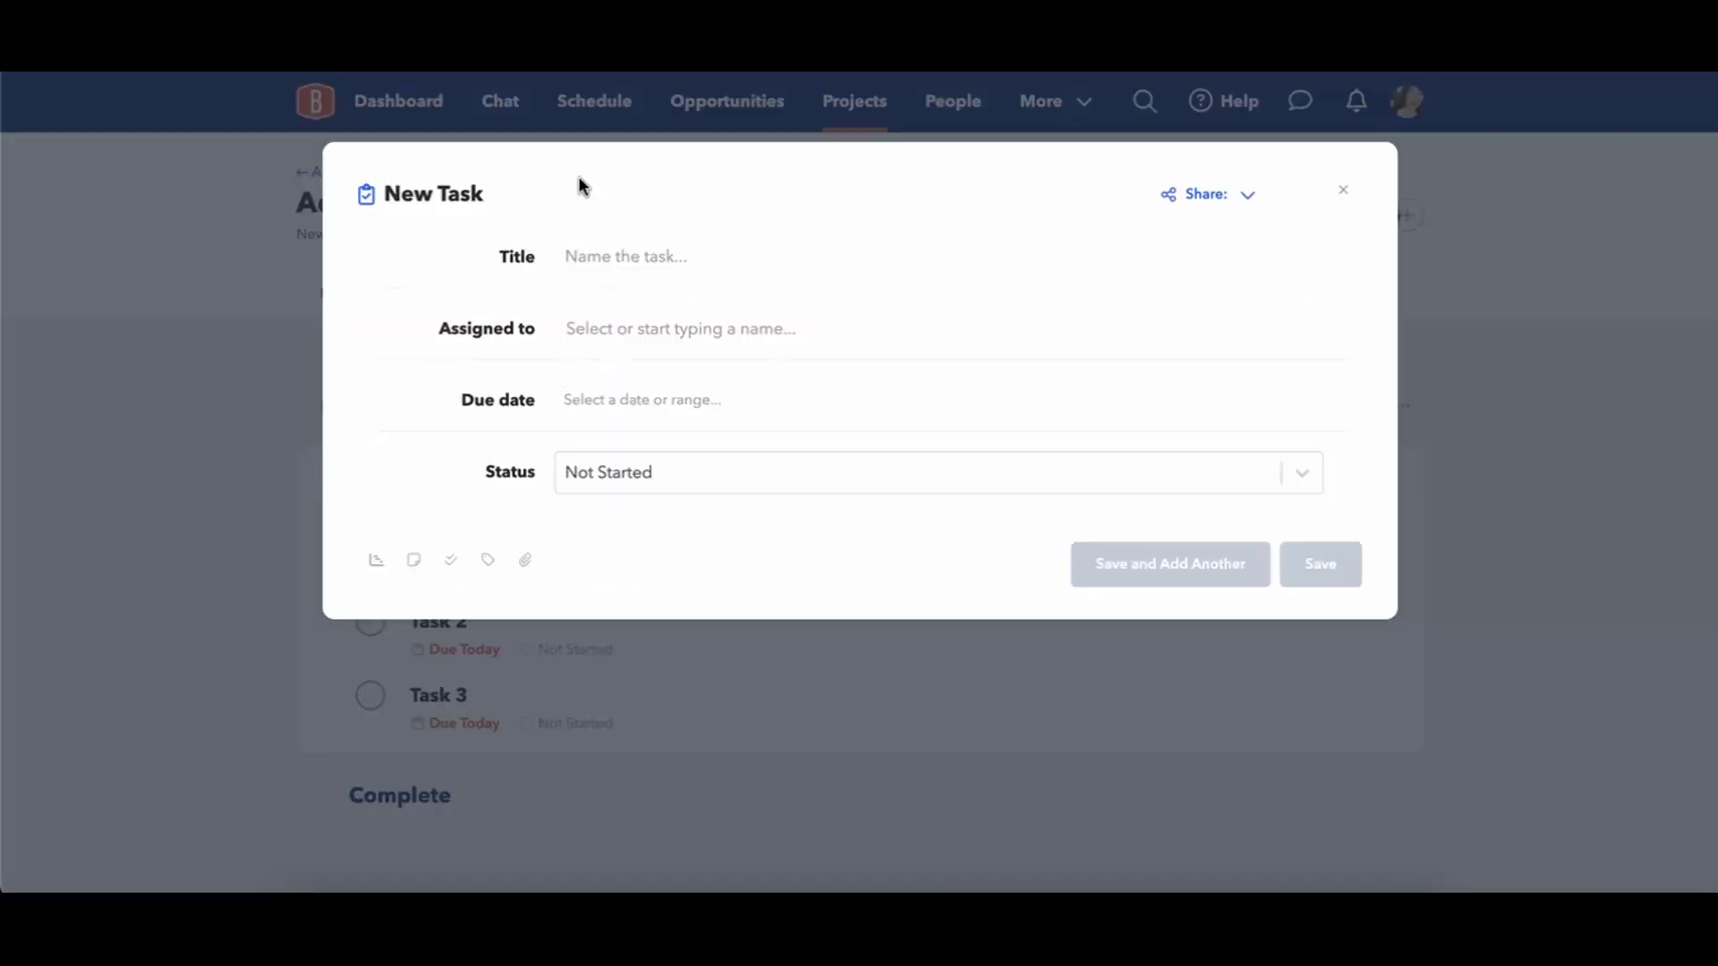
click(1343, 191)
click(699, 298)
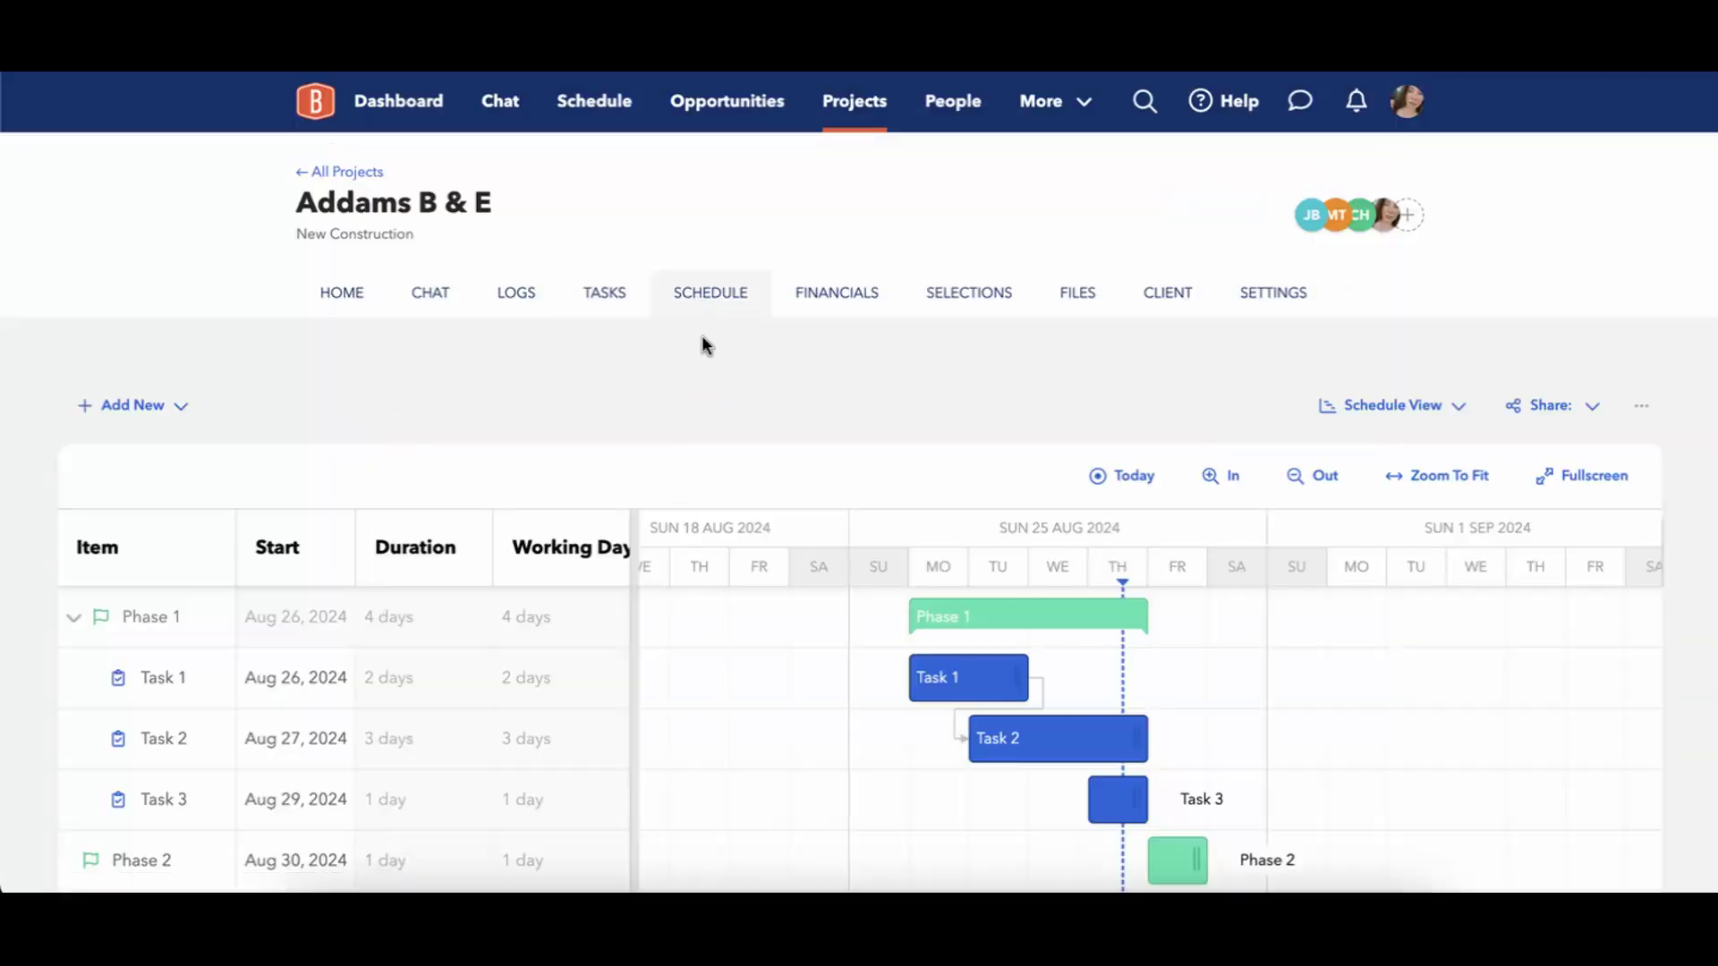
Review Task 2's scheduling details and link the end of Task 2 to Task 3 as its successor on the timeline.
scroll(701, 335, down, 1)
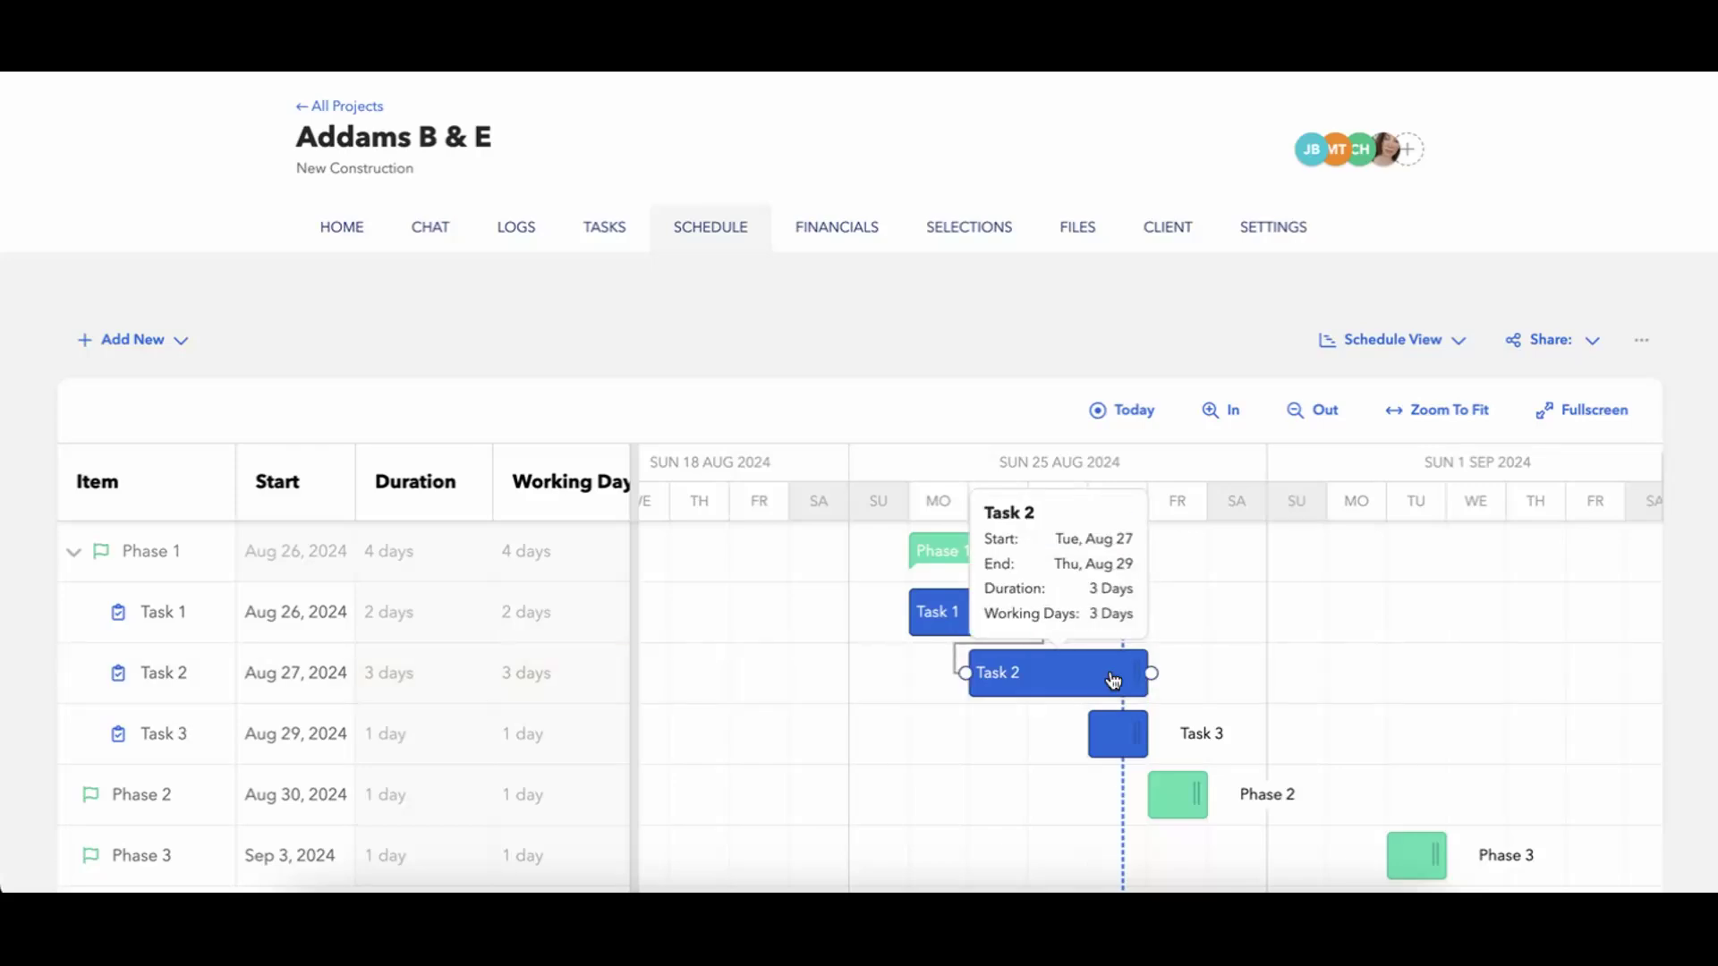
click(127, 688)
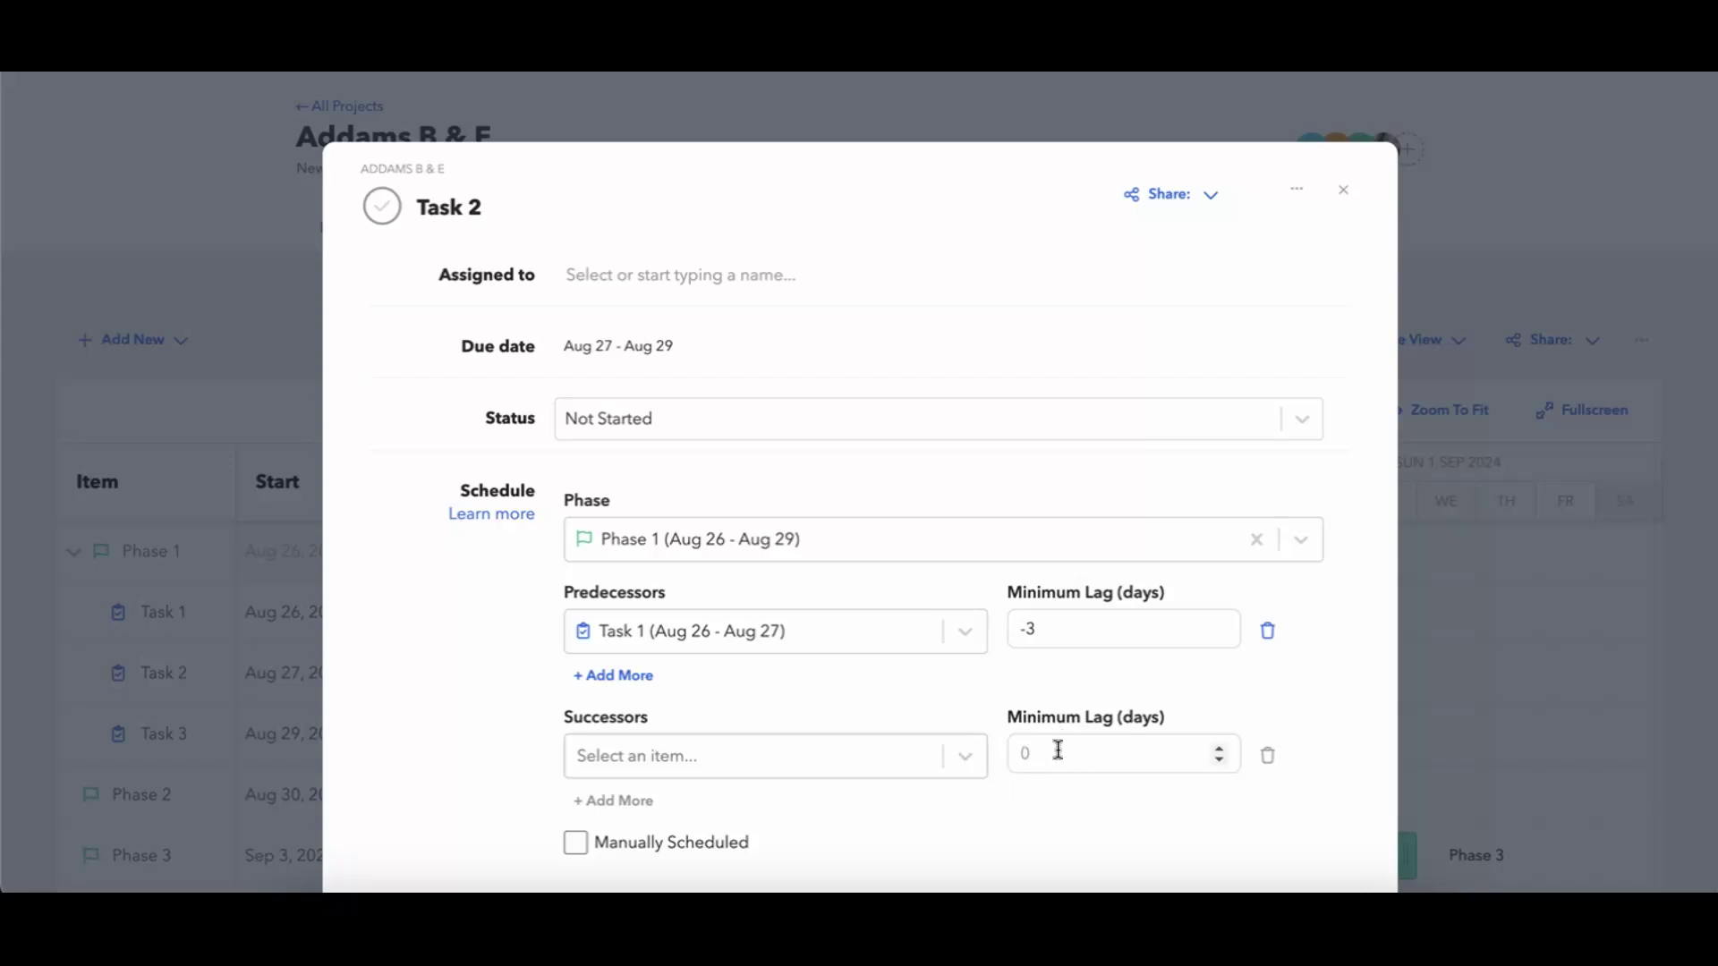
click(1342, 190)
mouse_move(1080, 682)
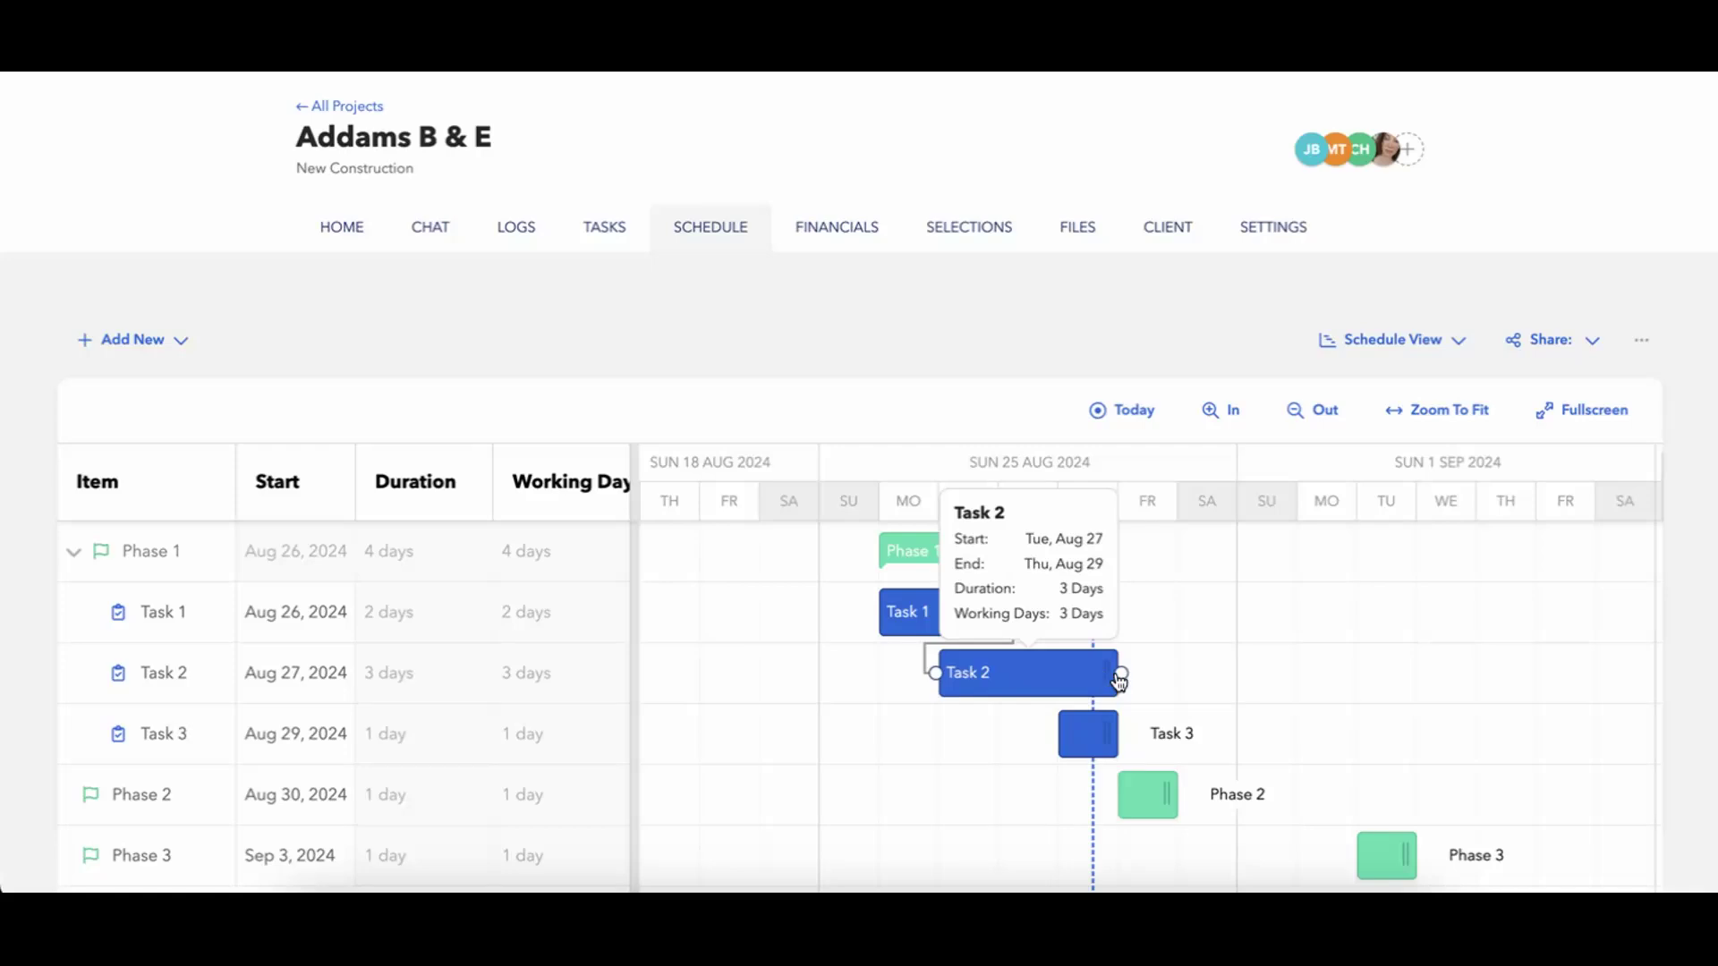
drag(1122, 674, 1093, 739)
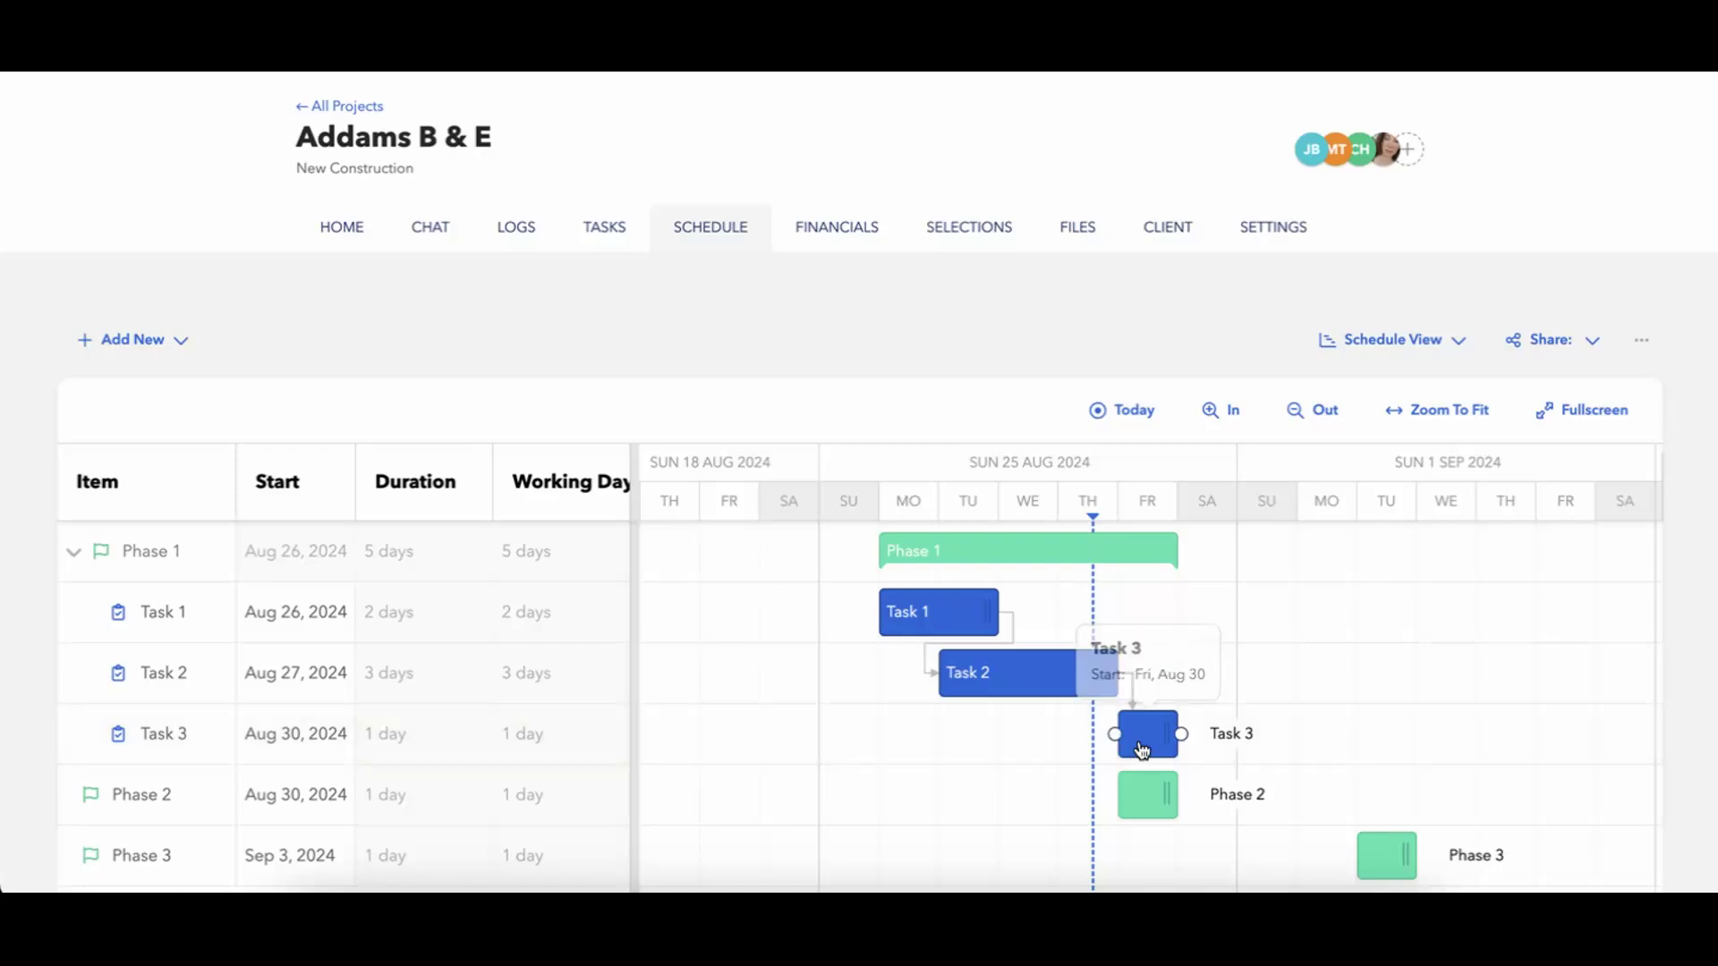
Try to move Task 3 to an earlier start on the timeline.
drag(1146, 739, 1082, 739)
drag(1143, 739, 970, 730)
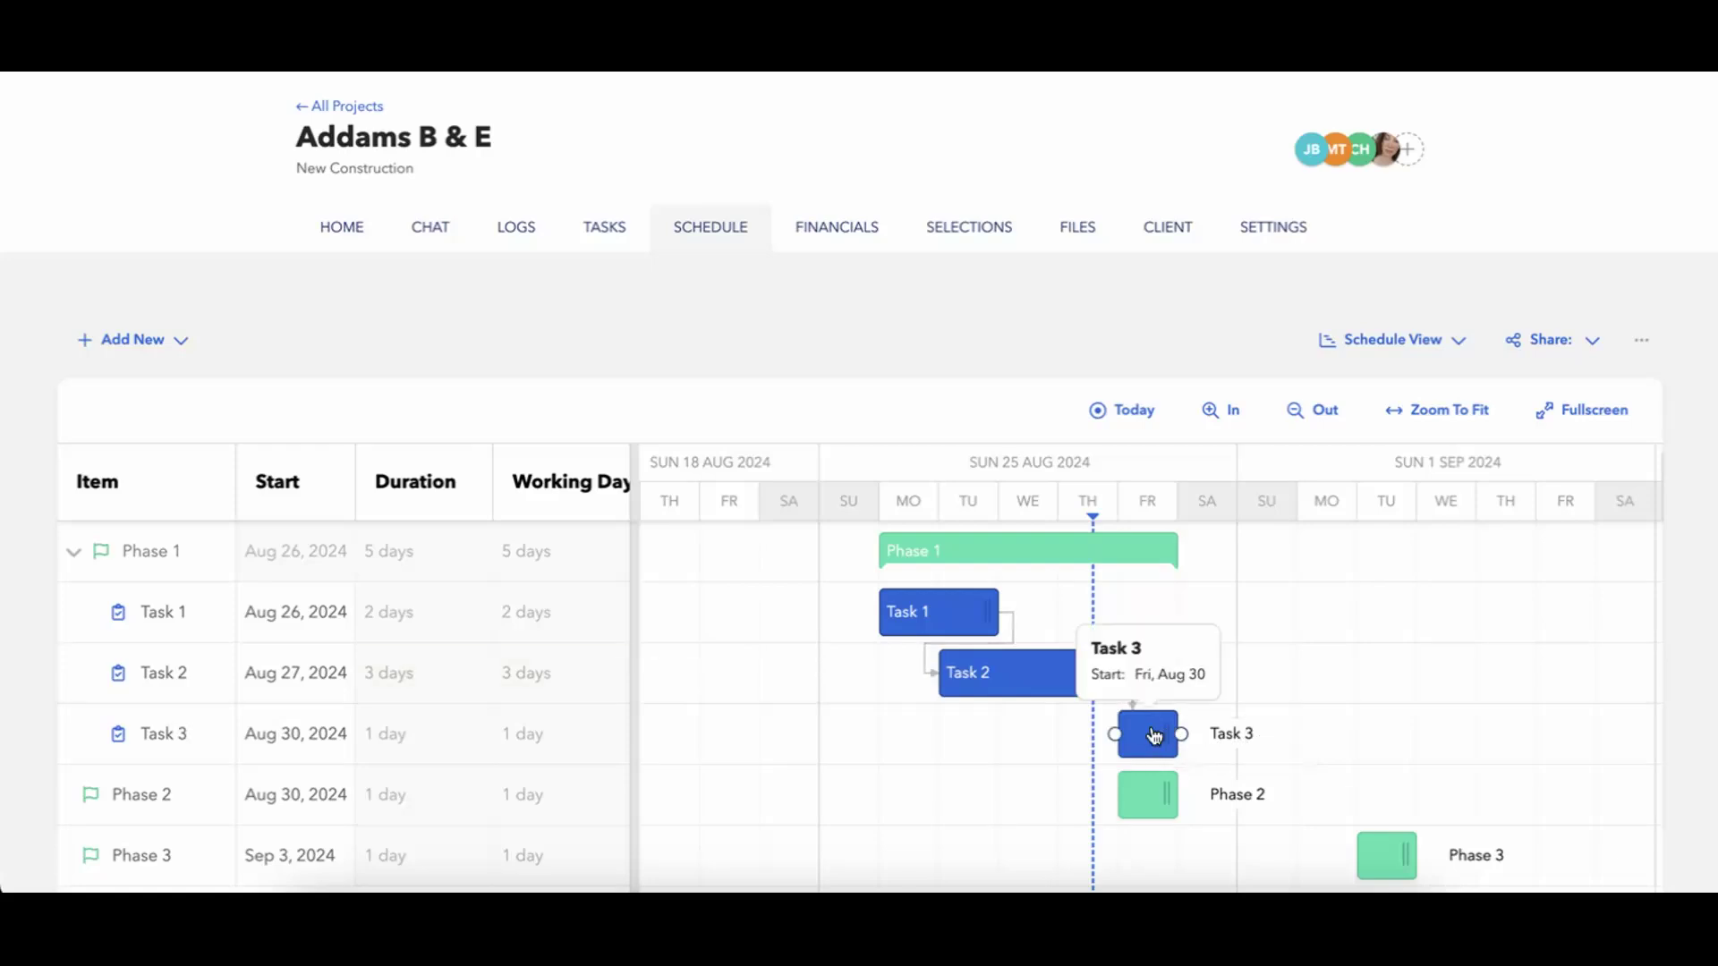
In Task 2's details, set the minimum lag of its successor Task 3 to 4 days and close the task.
click(1065, 685)
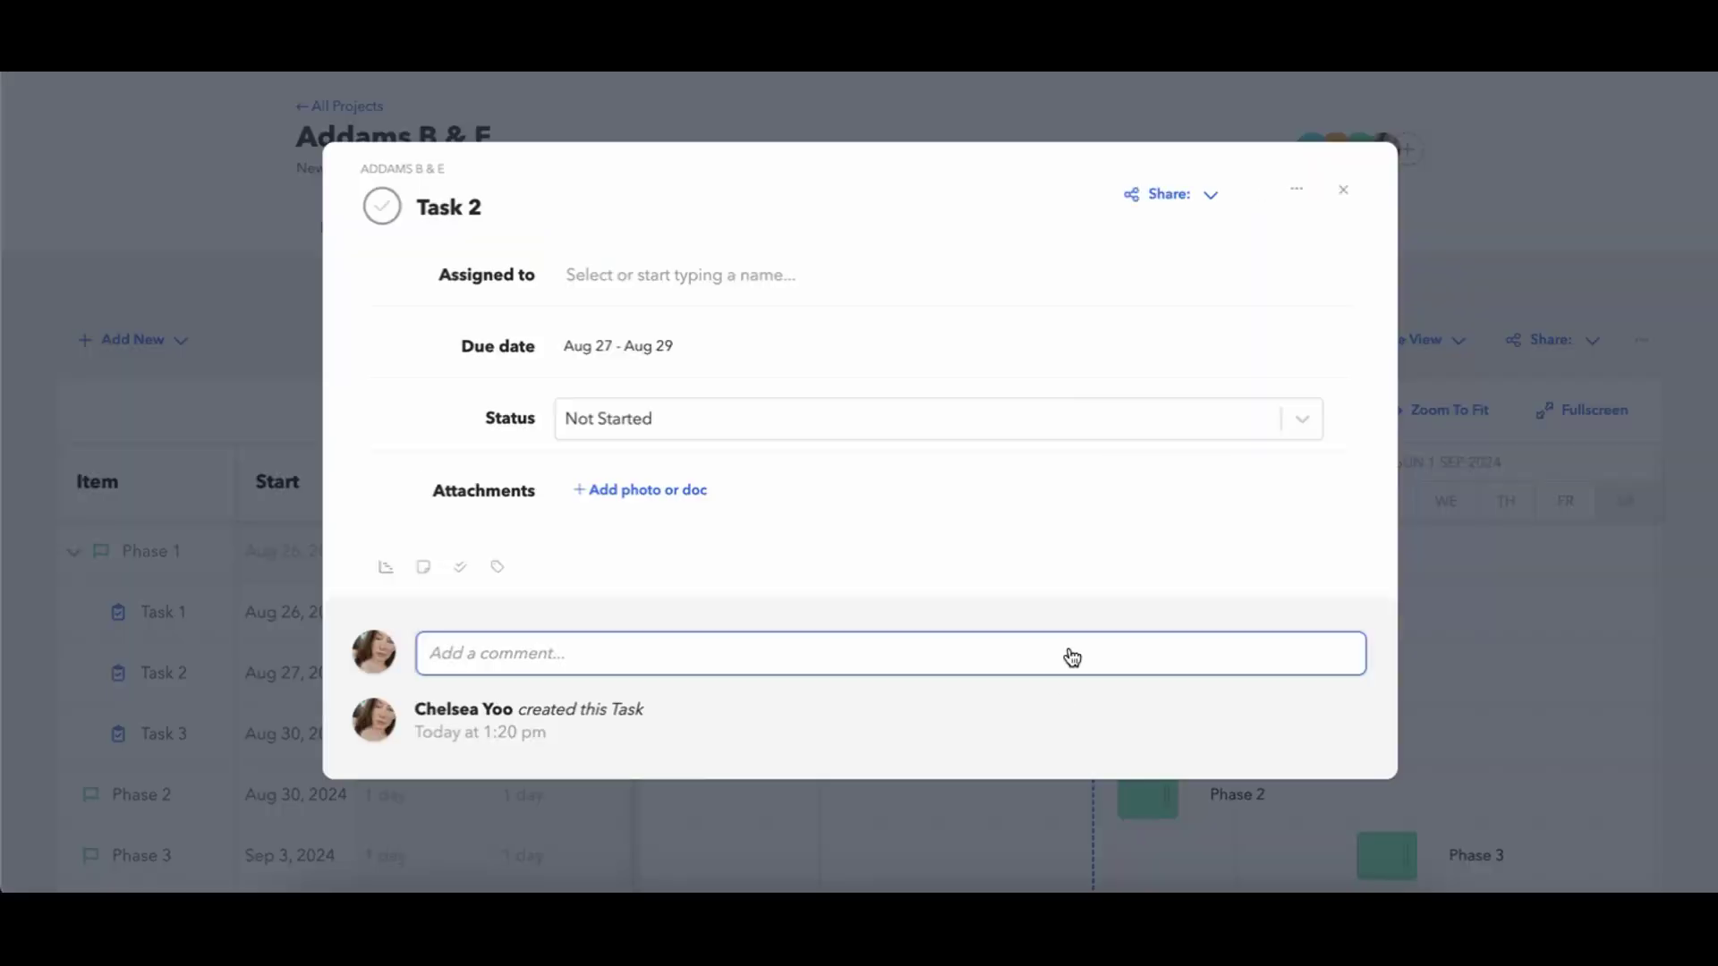
click(386, 567)
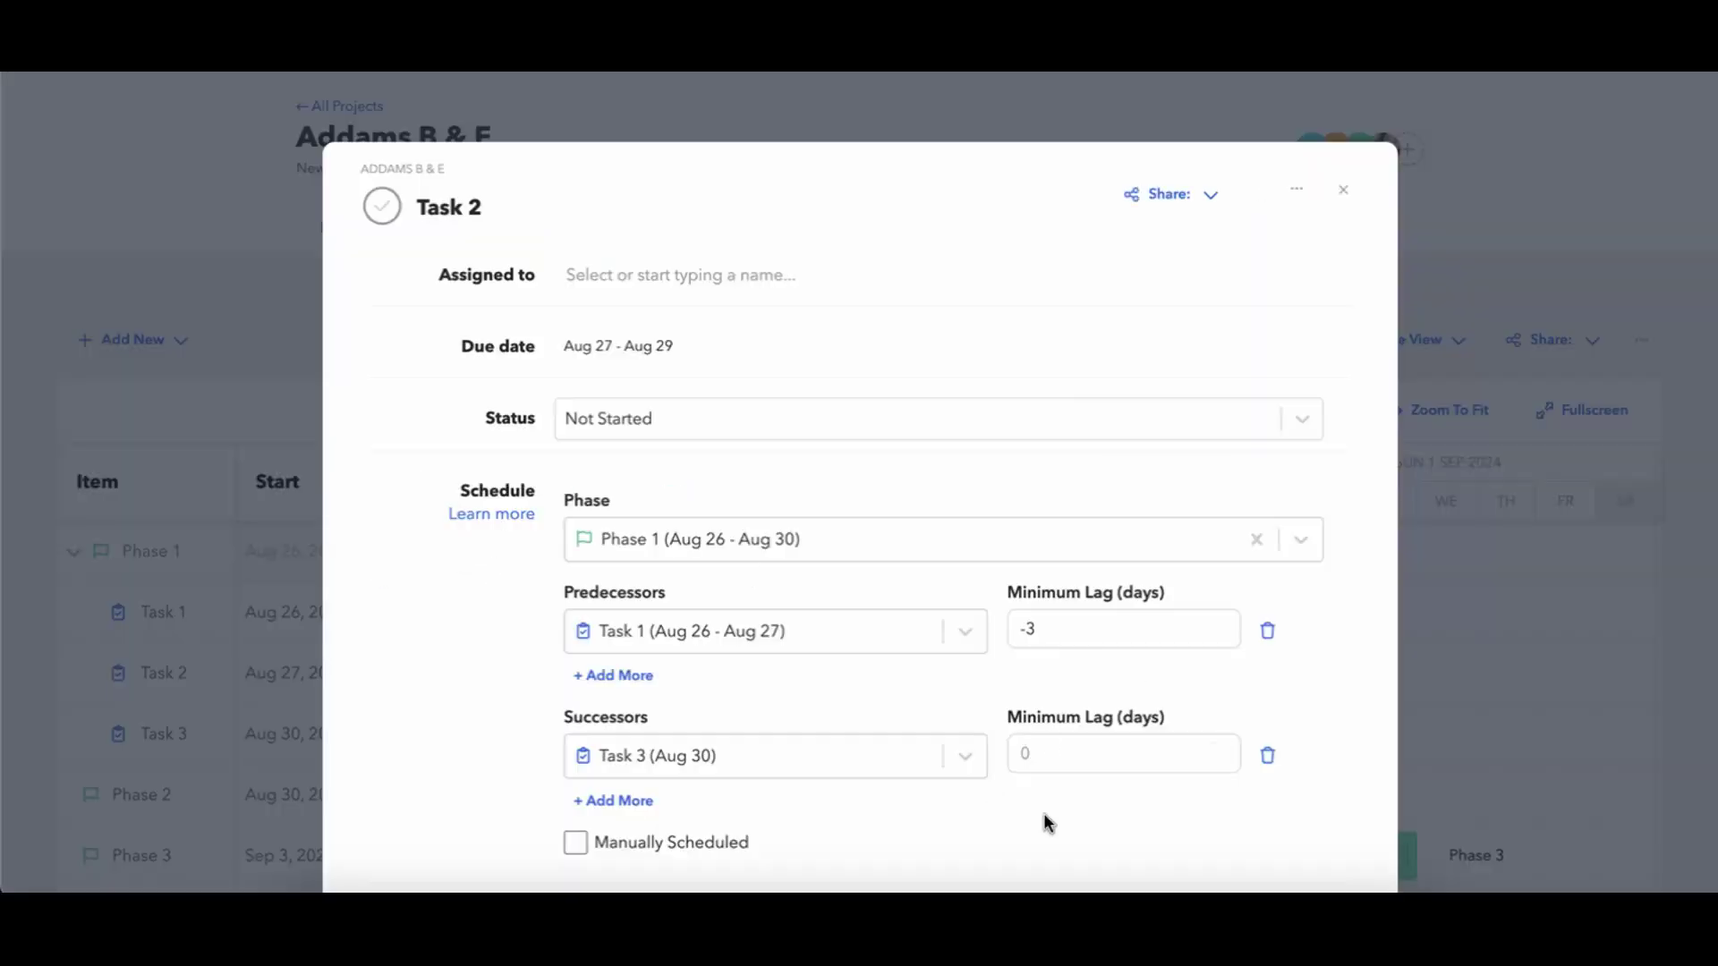
click(1056, 747)
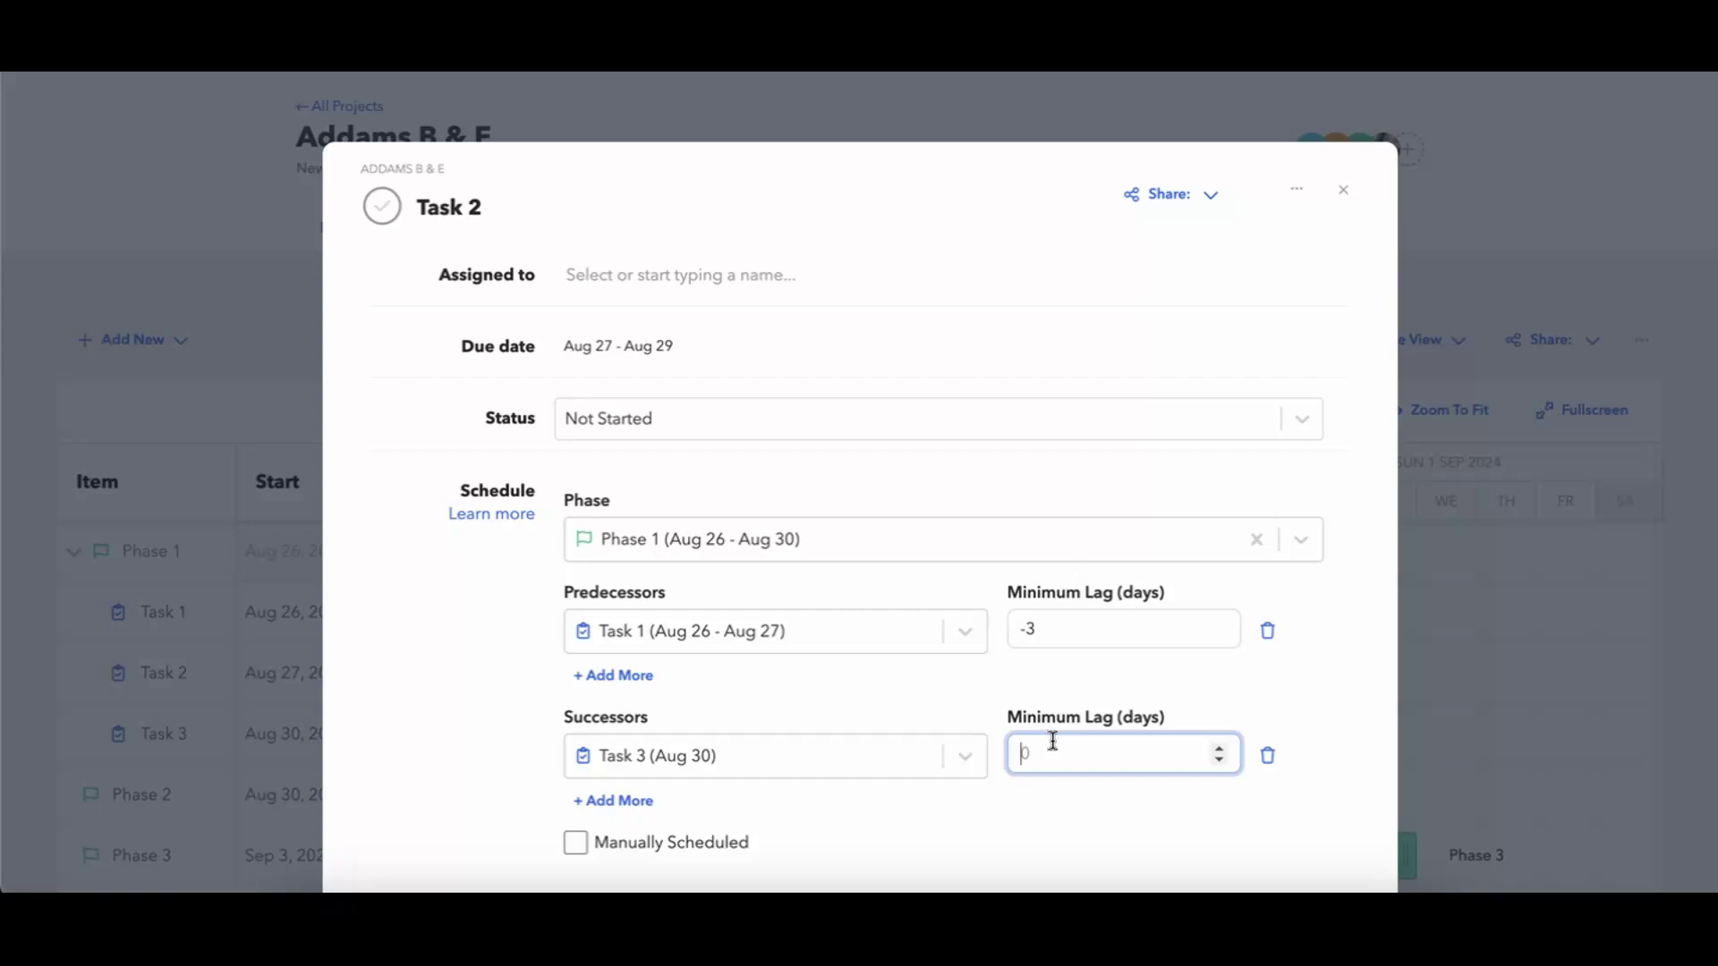
text(4)
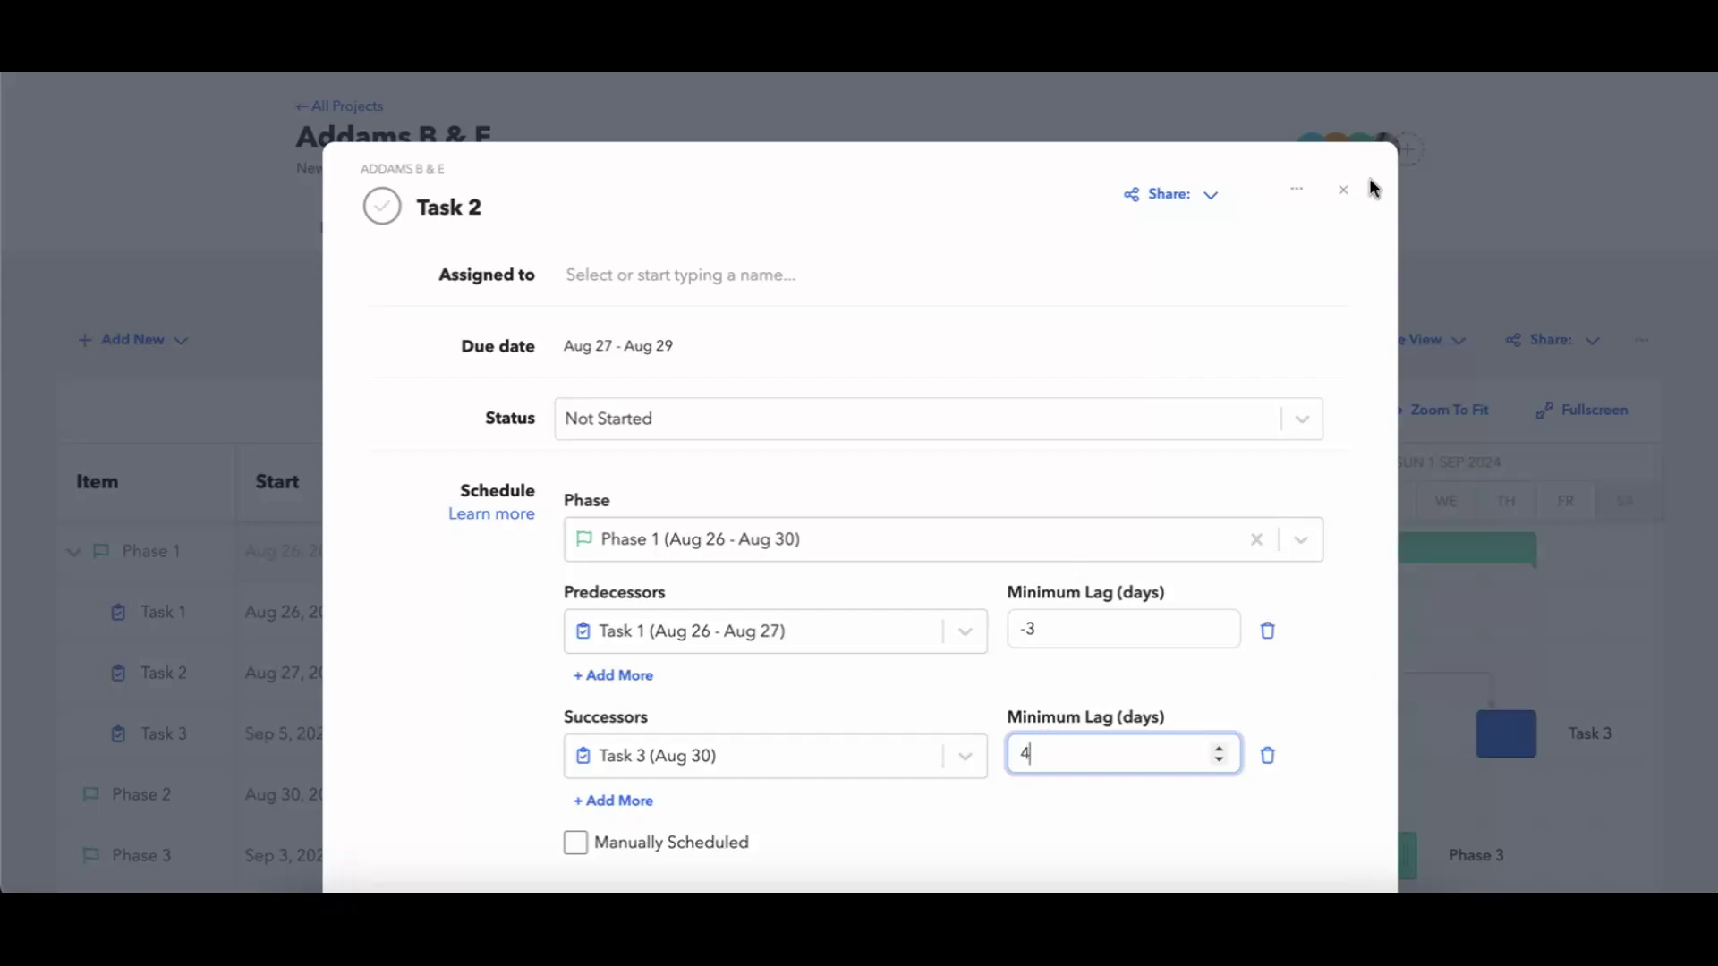
click(1200, 825)
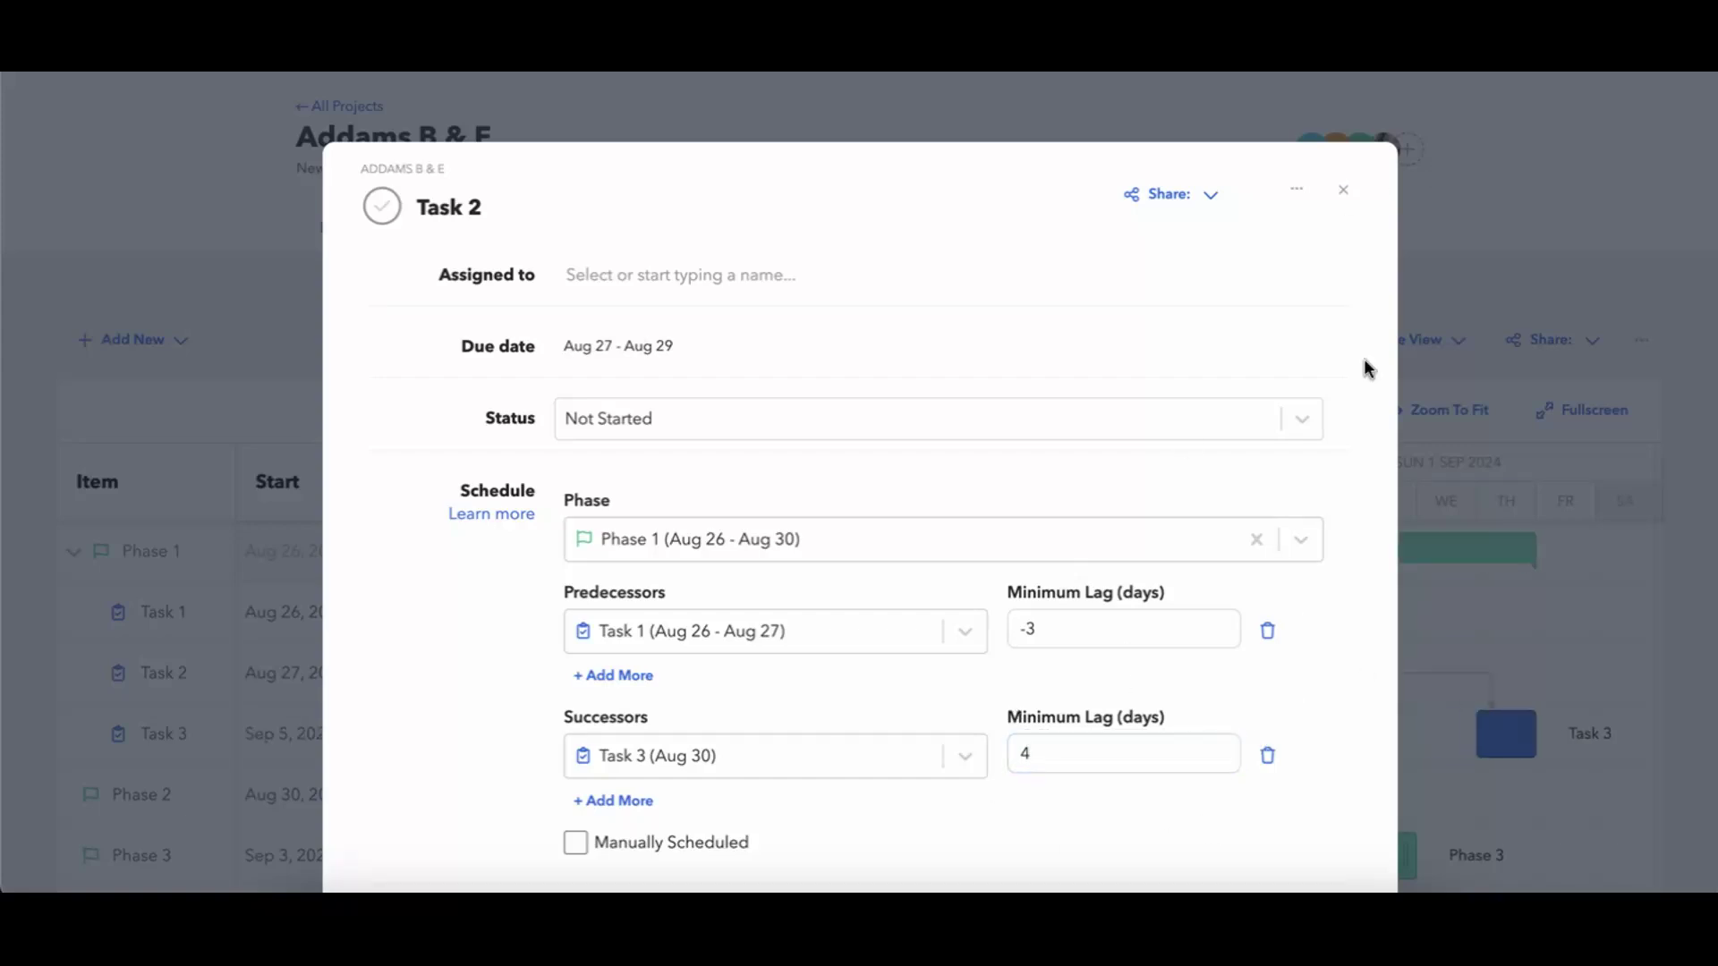
click(1345, 195)
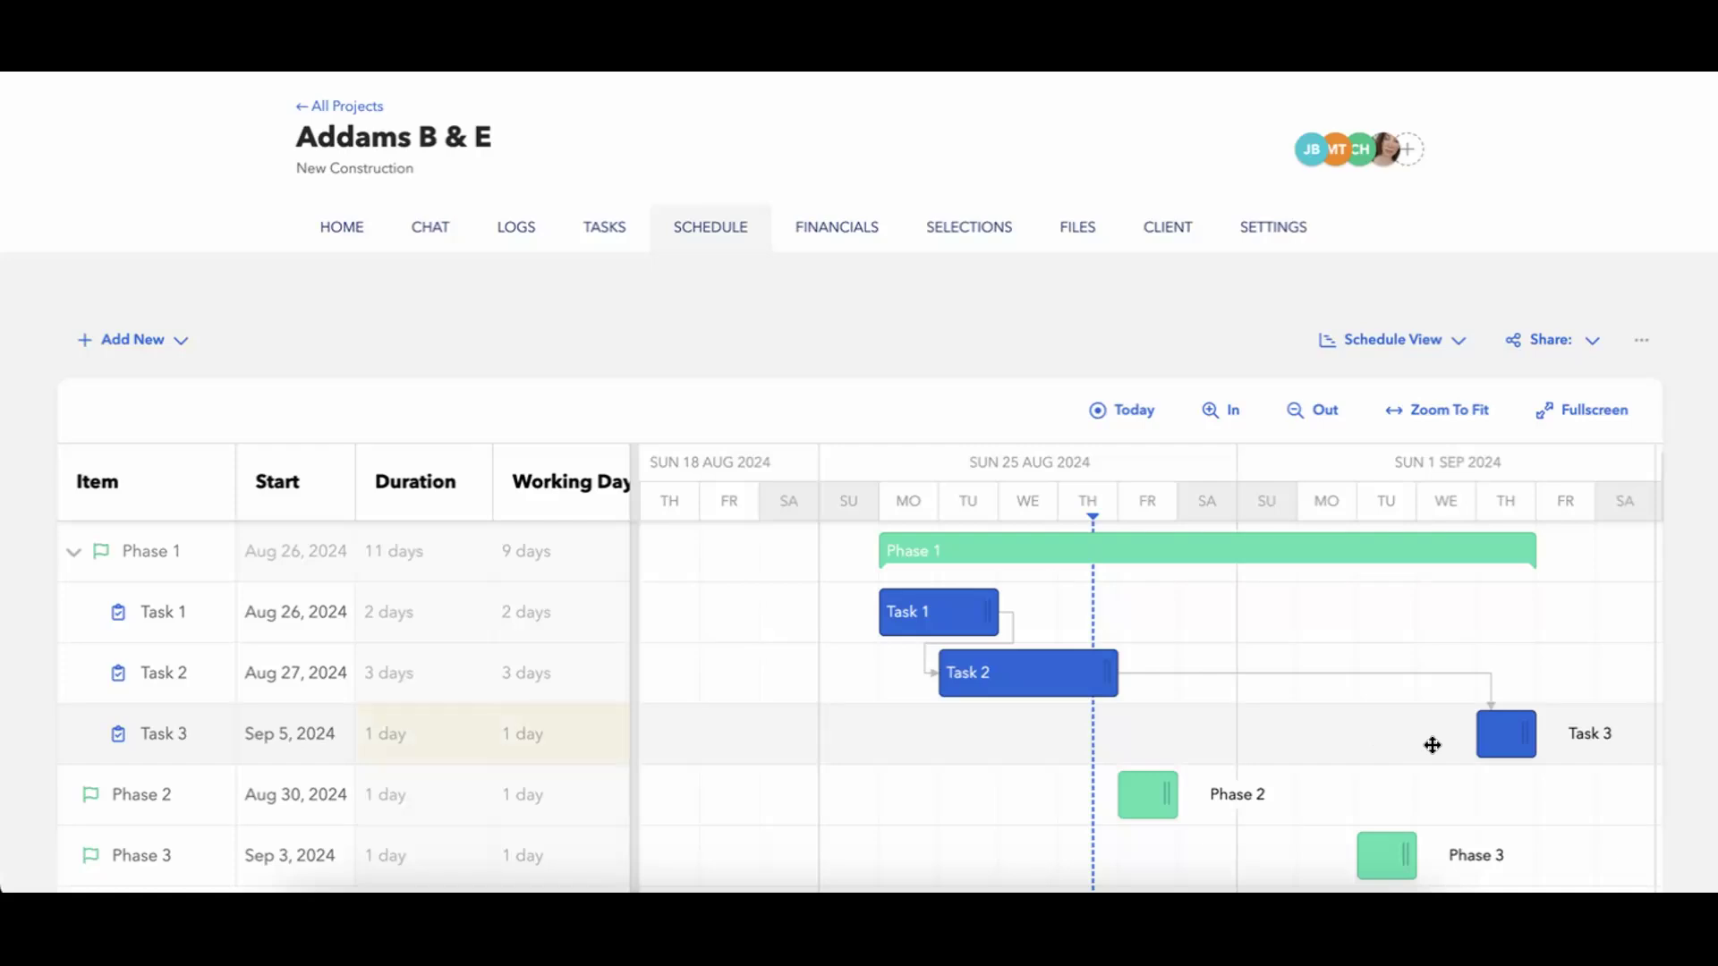
mouse_move(1011, 548)
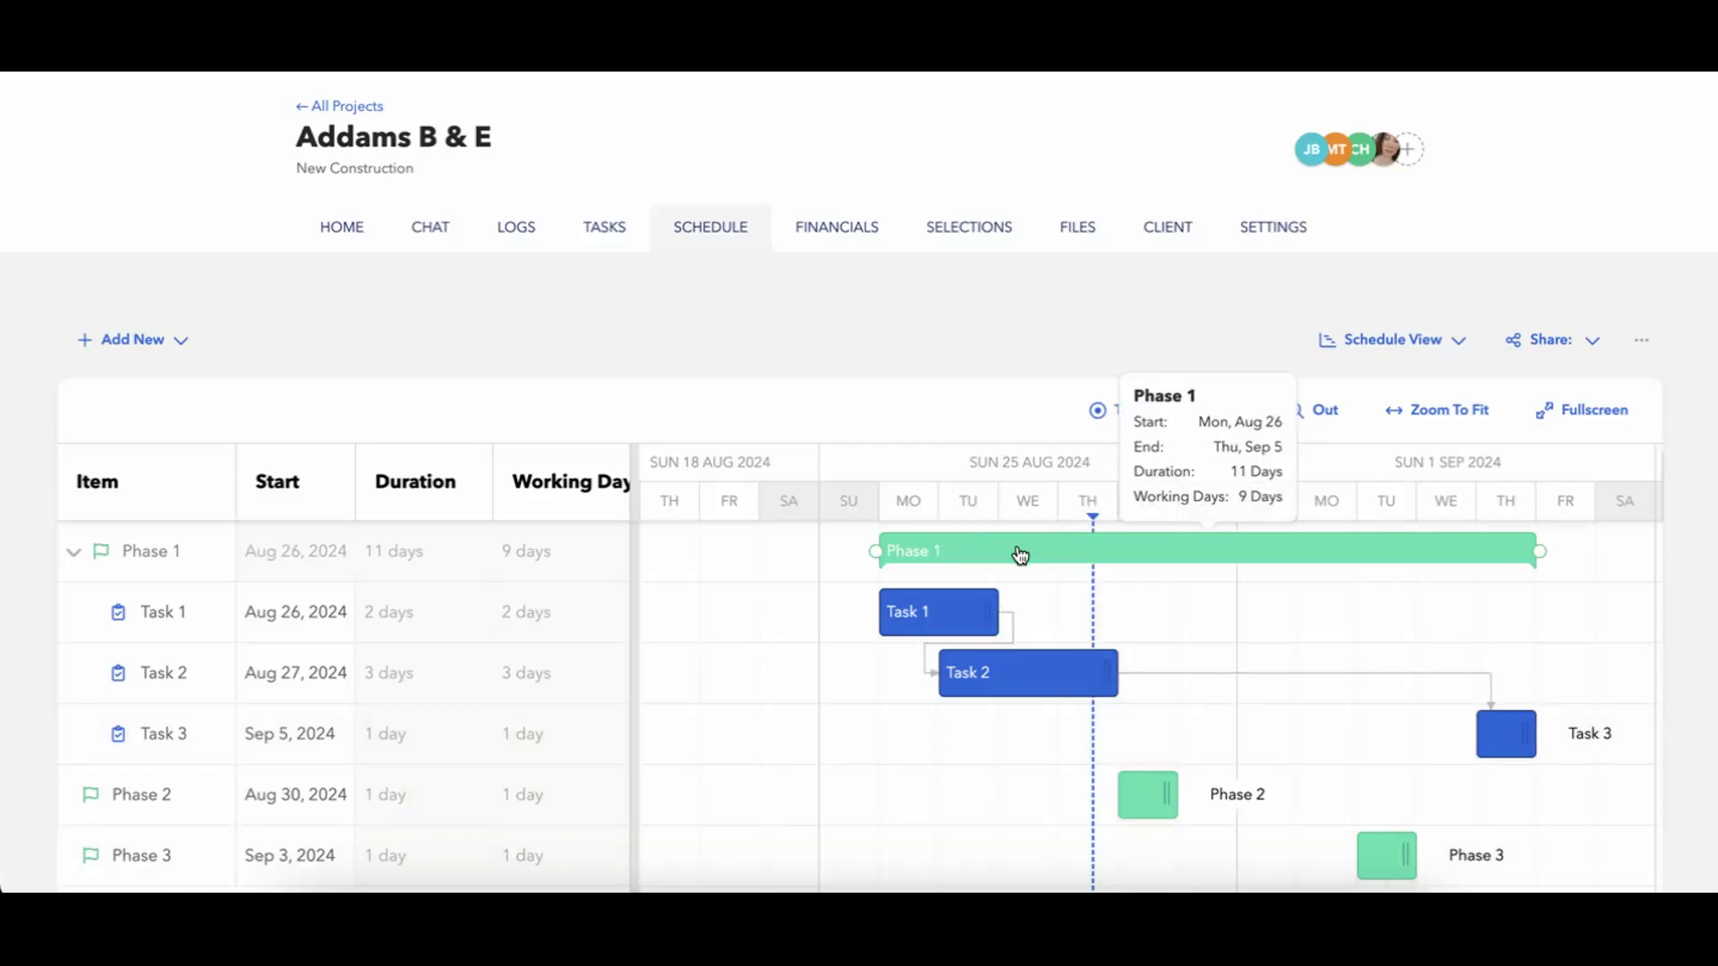
scroll(954, 790, right, 2)
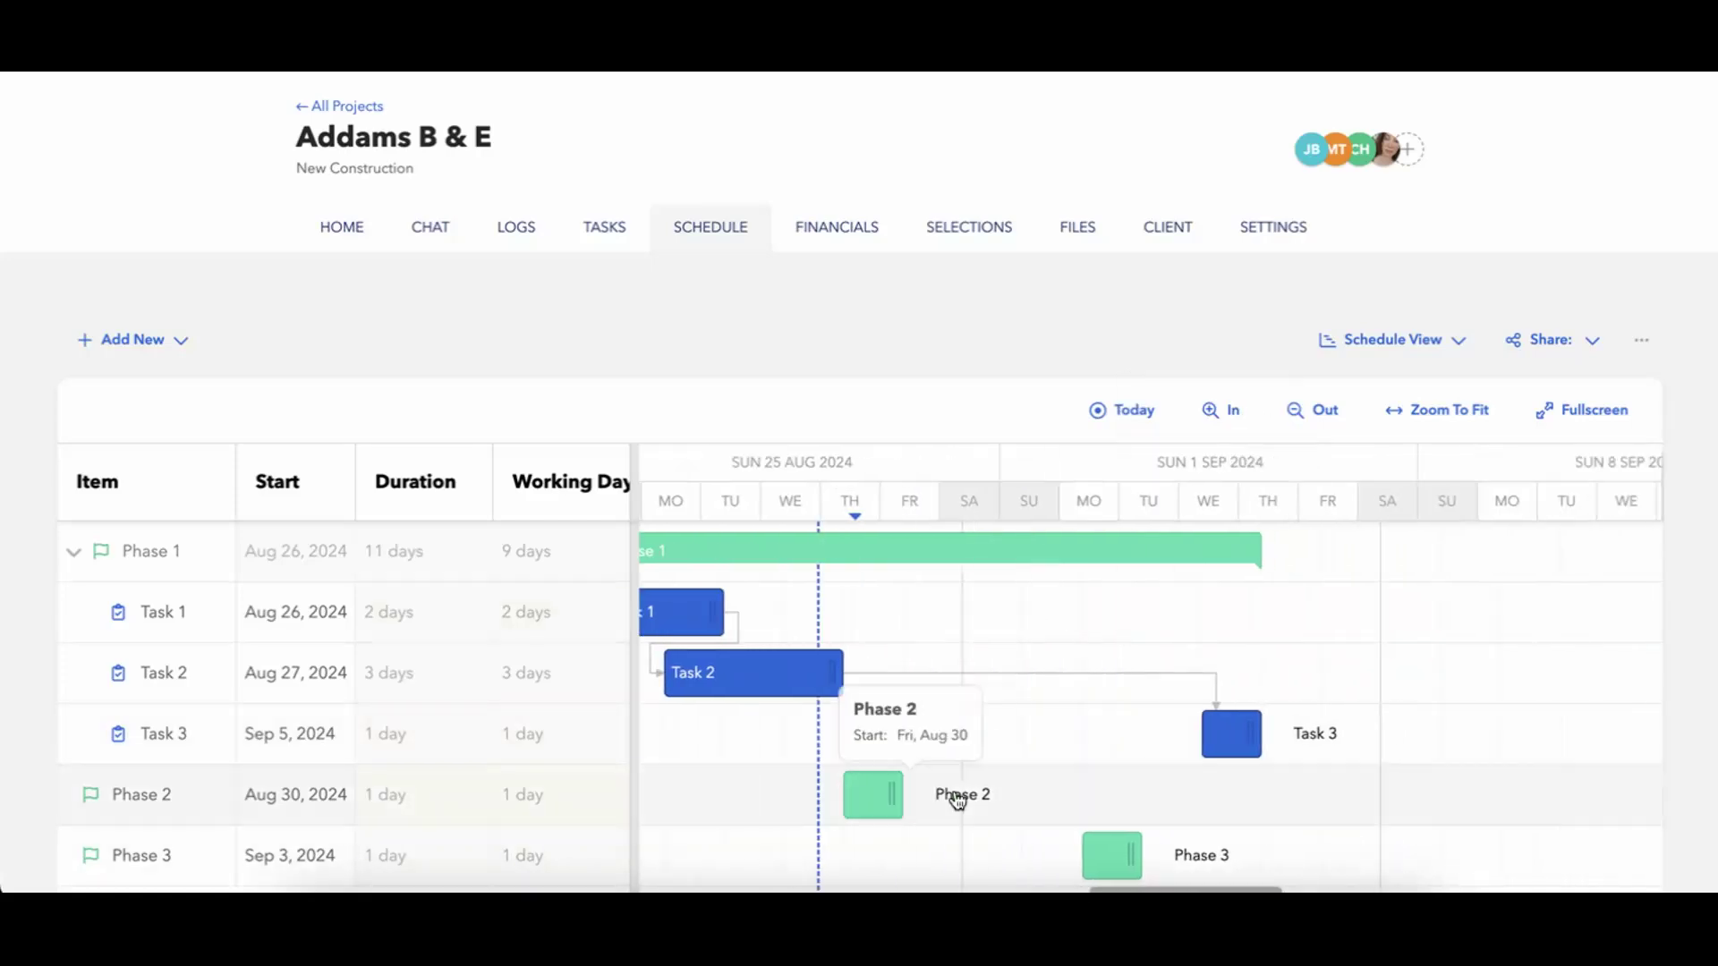
Move Phase 1 with its tasks one week later on the timeline, to start on Sep 2, 2024.
drag(875, 550, 1292, 538)
scroll(1342, 710, right, 5)
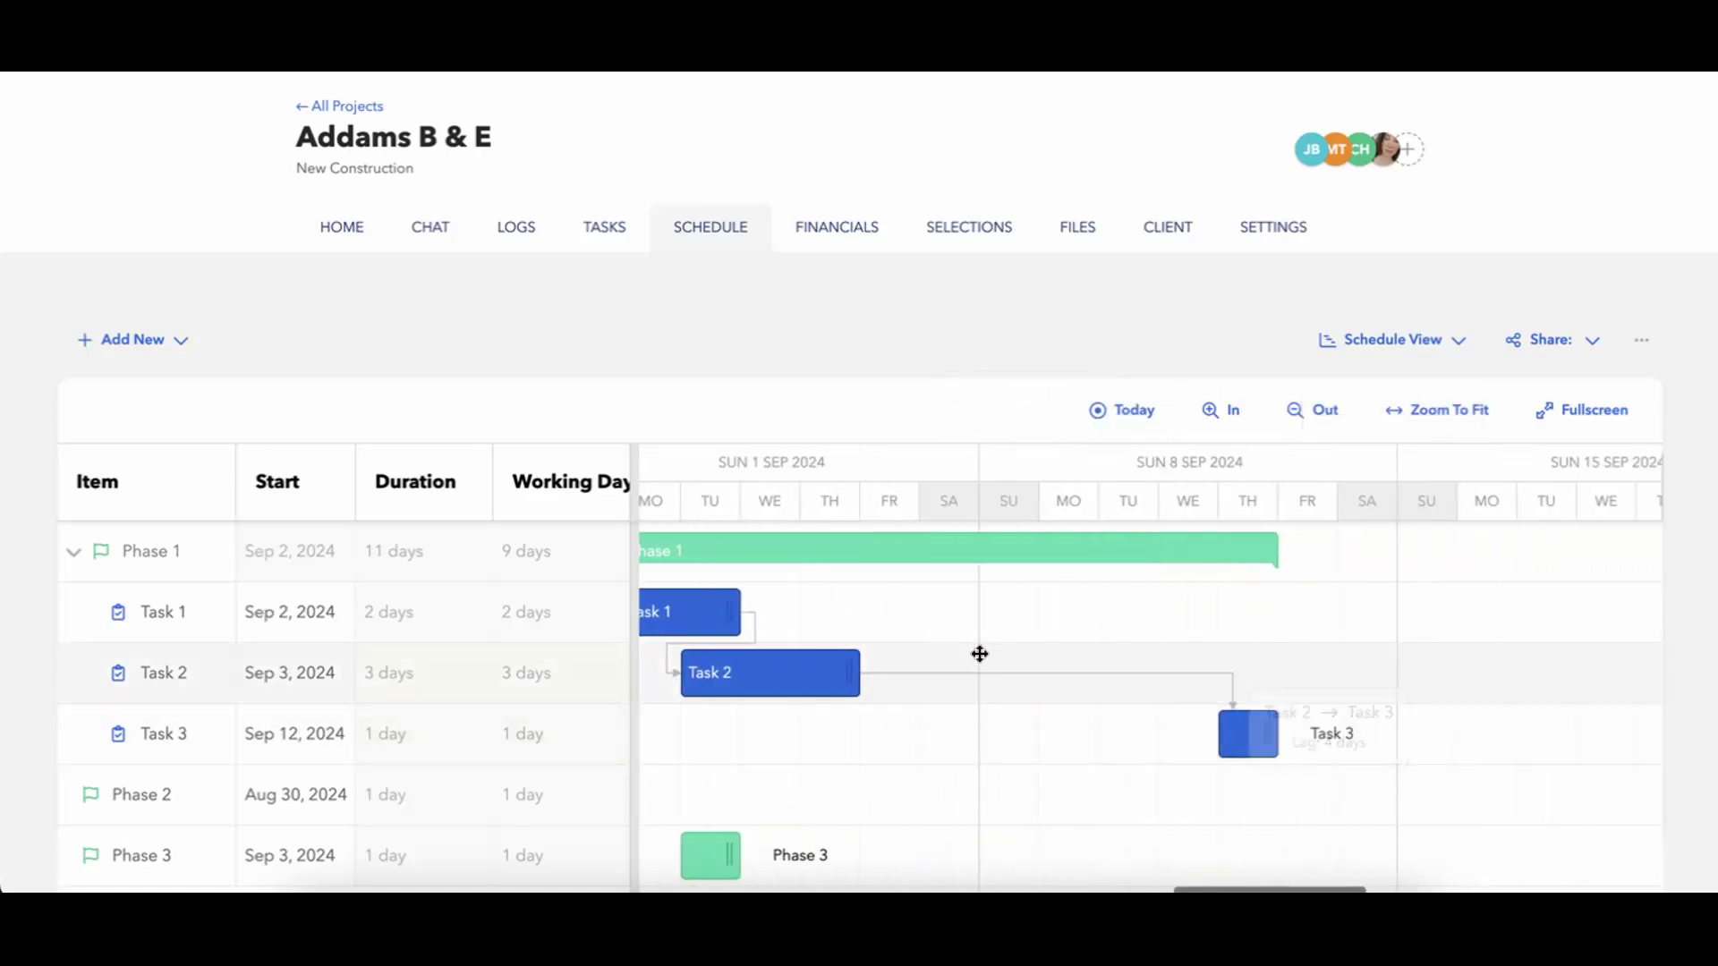
scroll(1135, 778, left, 1)
scroll(1134, 778, left, 3)
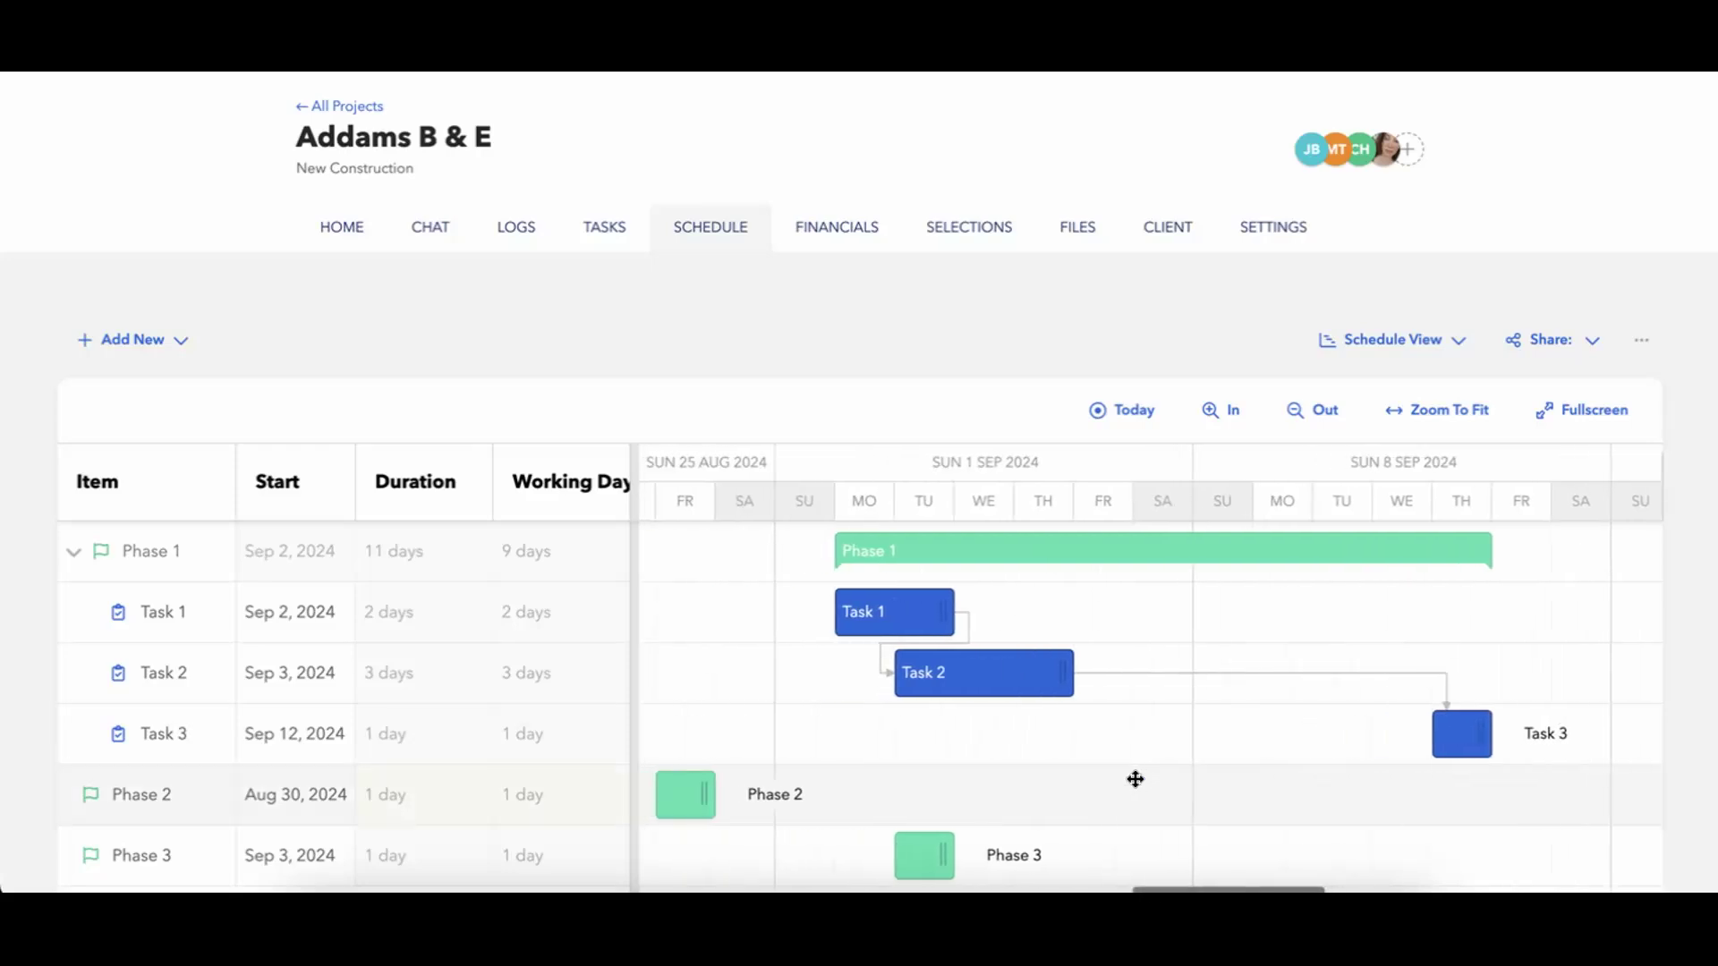
scroll(1263, 700, left, 7)
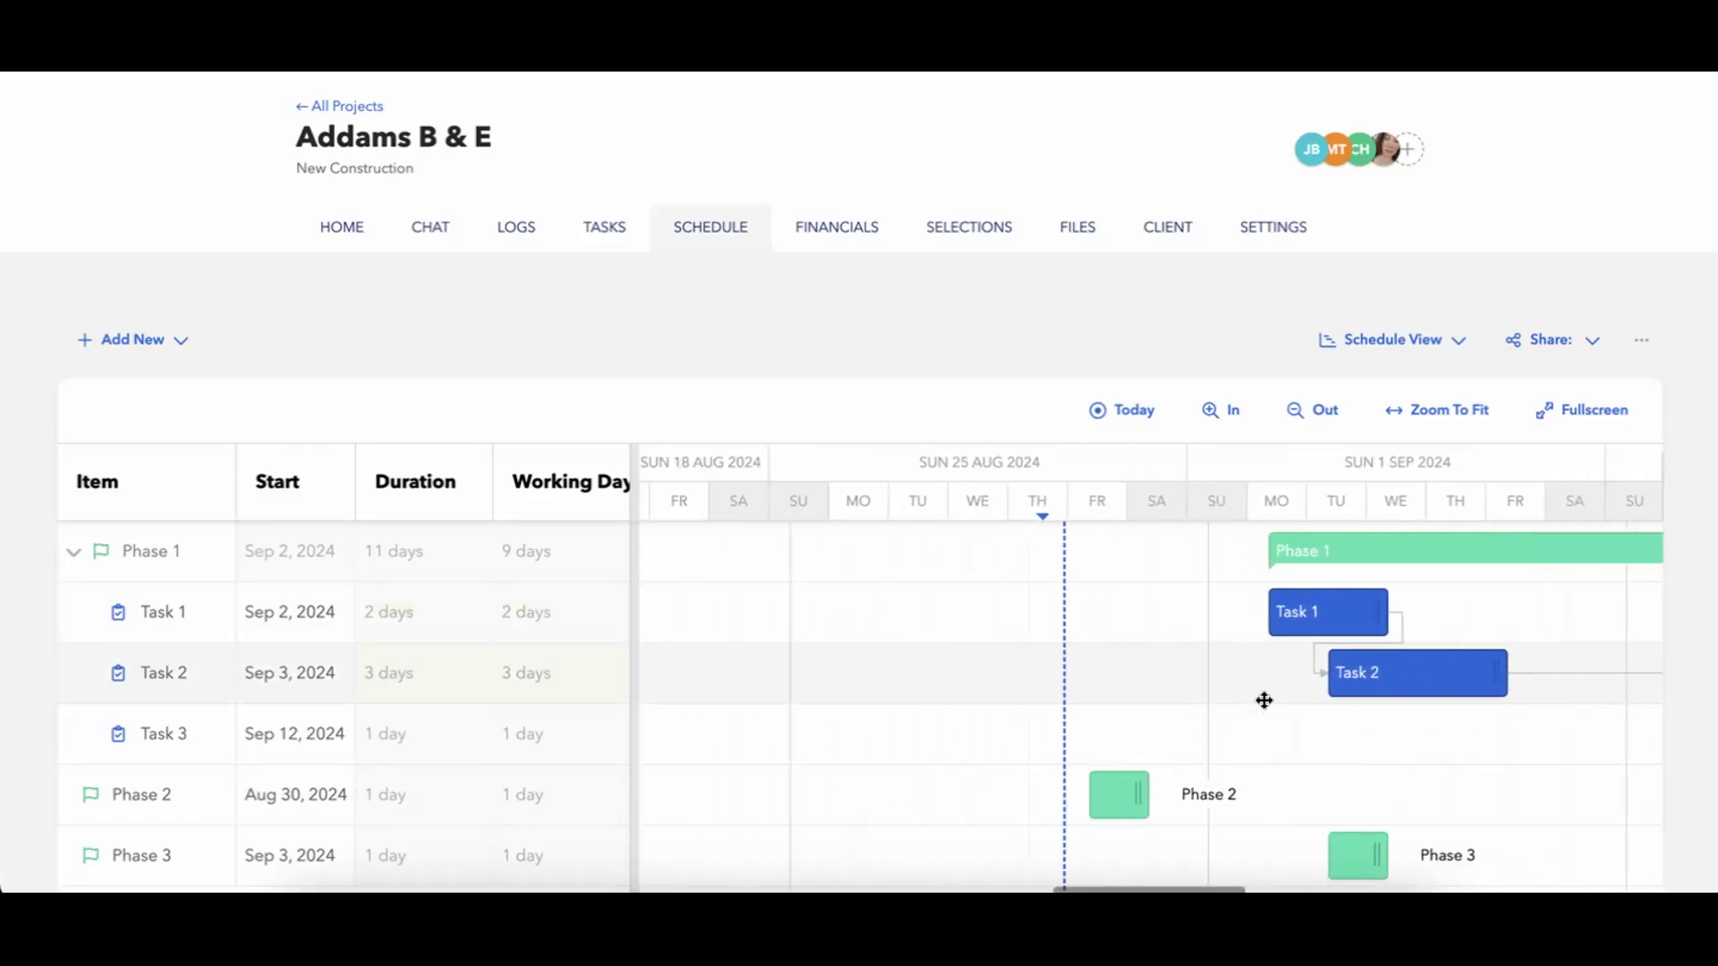
Move Phase 1 with its tasks back to an Aug 26, 2024 start, and one more week earlier to Aug 19.
scroll(1261, 699, right, 1)
drag(1508, 556, 1091, 572)
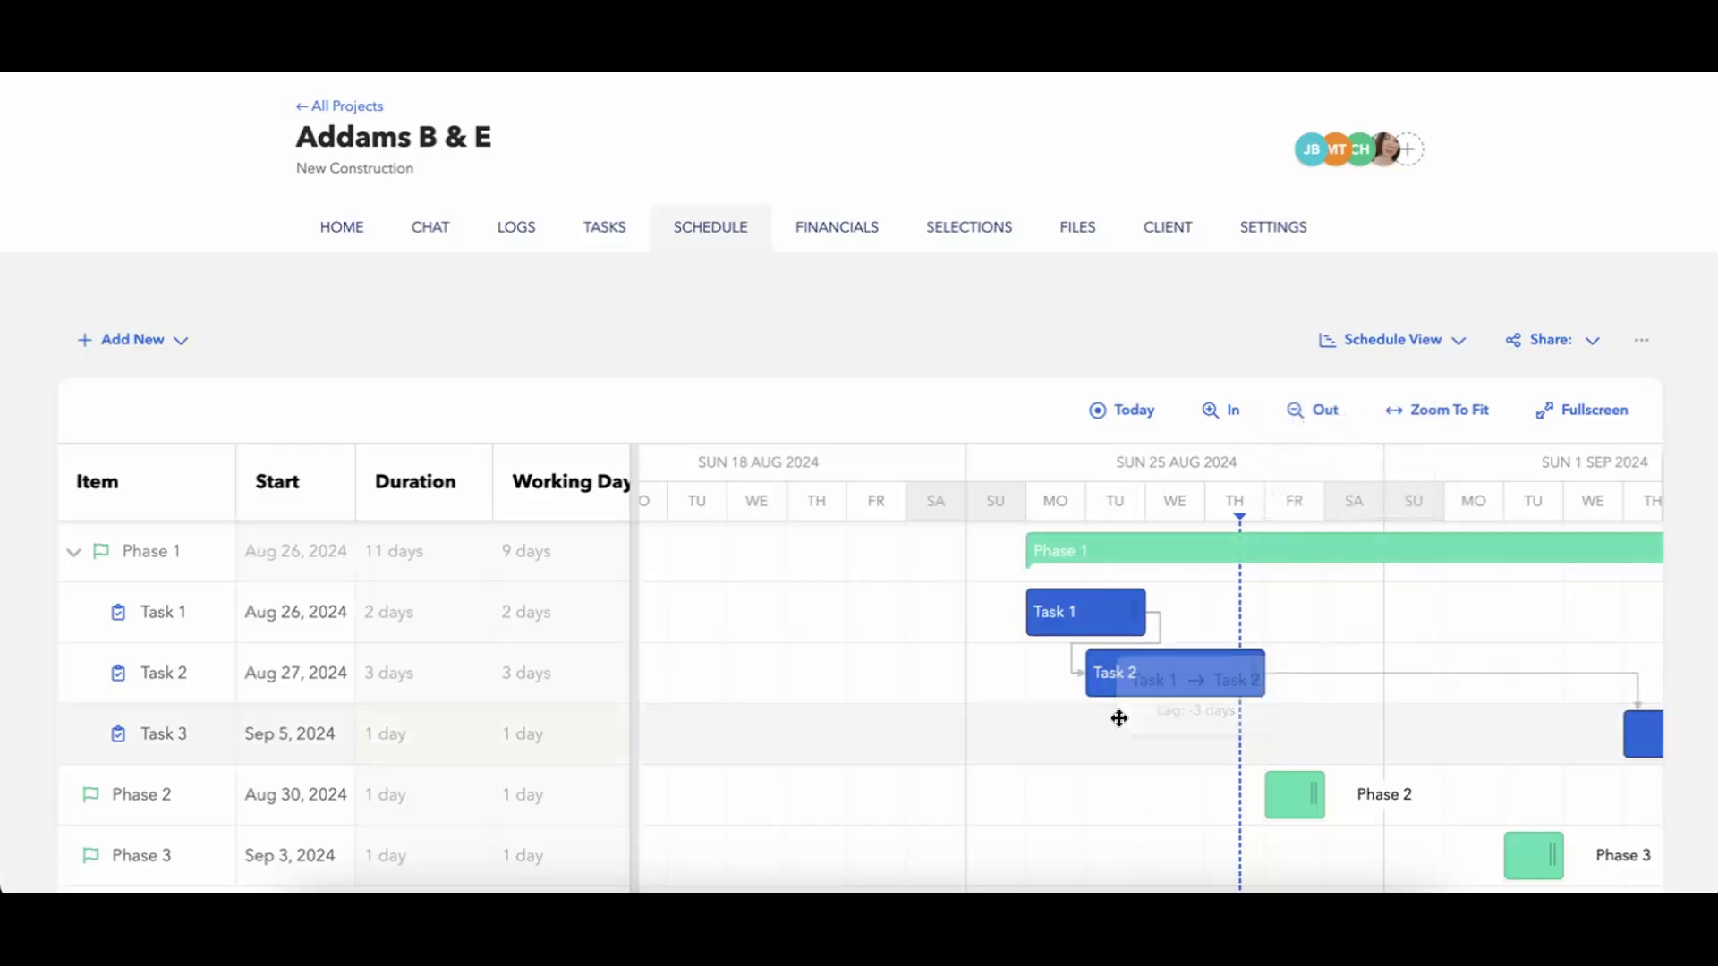
scroll(1118, 719, right, 4)
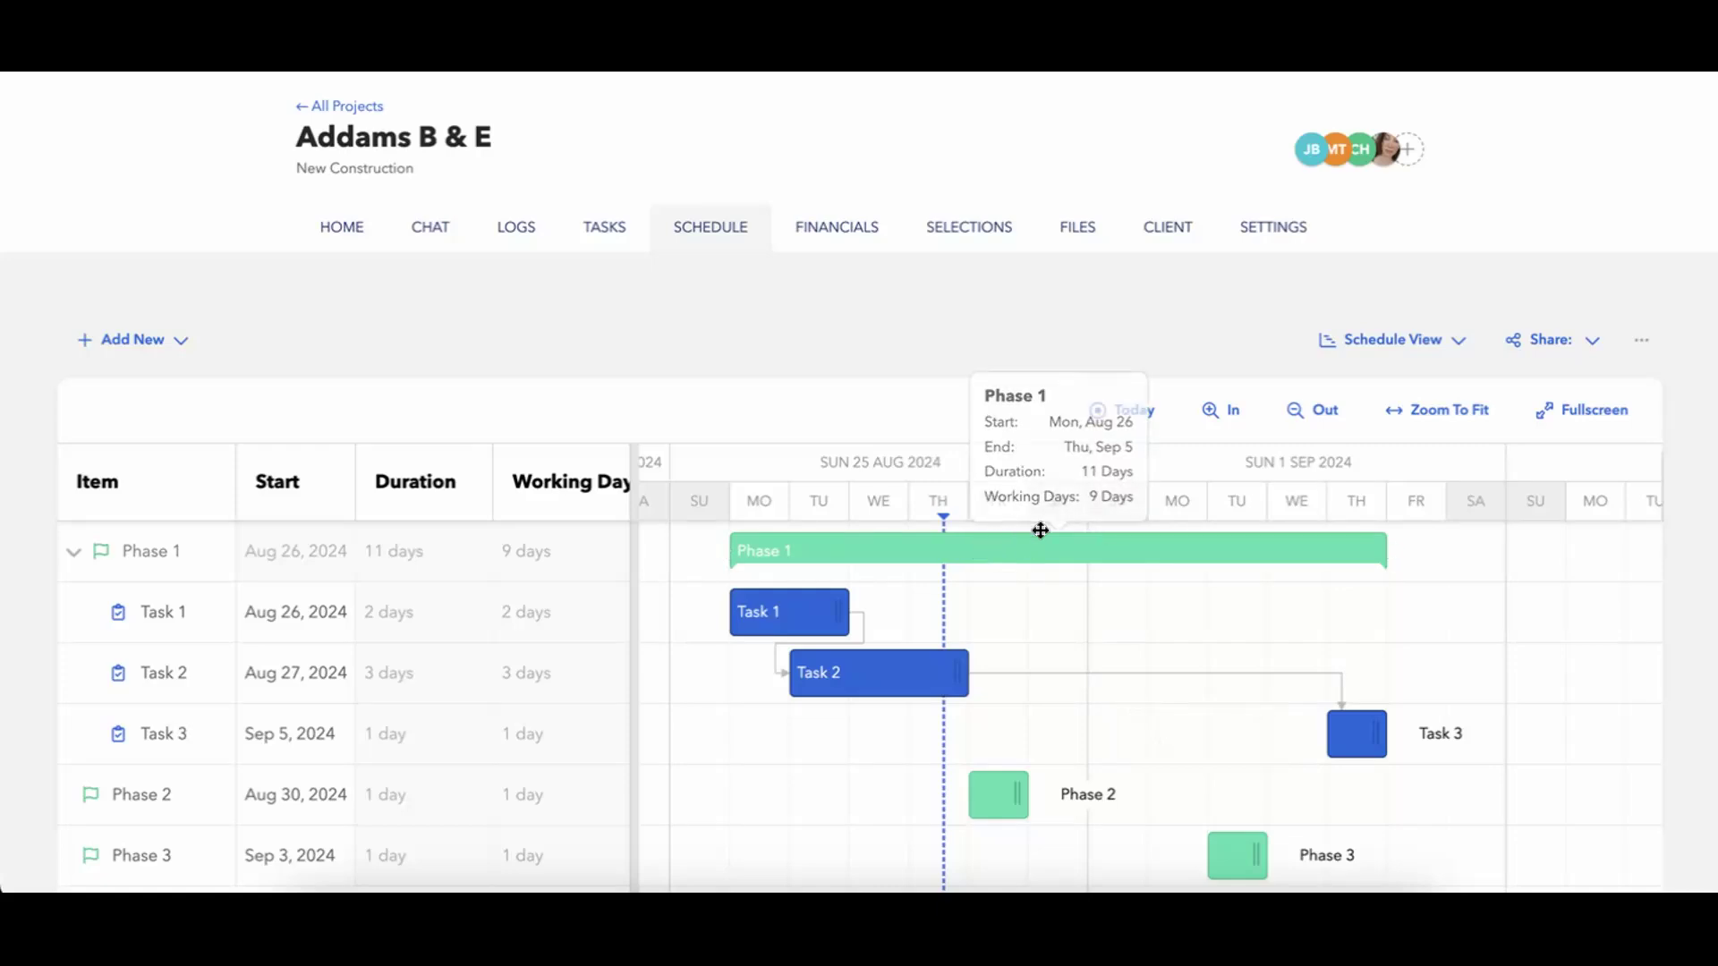
scroll(1053, 627, left, 3)
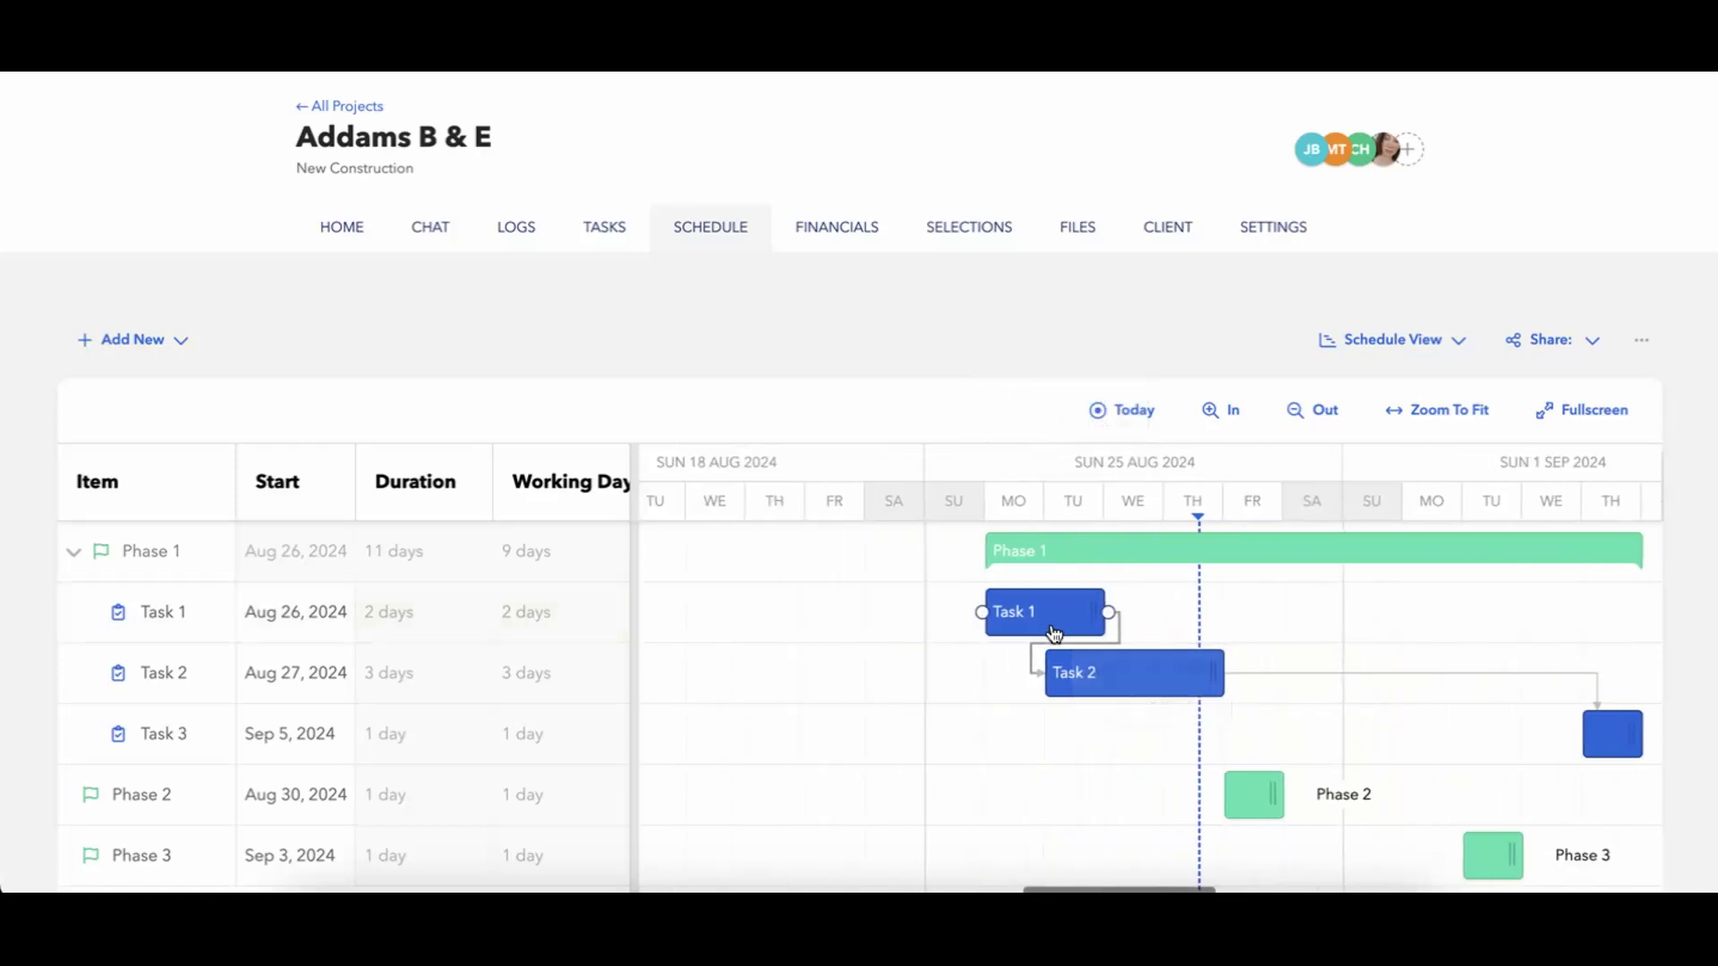
drag(1138, 552, 1036, 566)
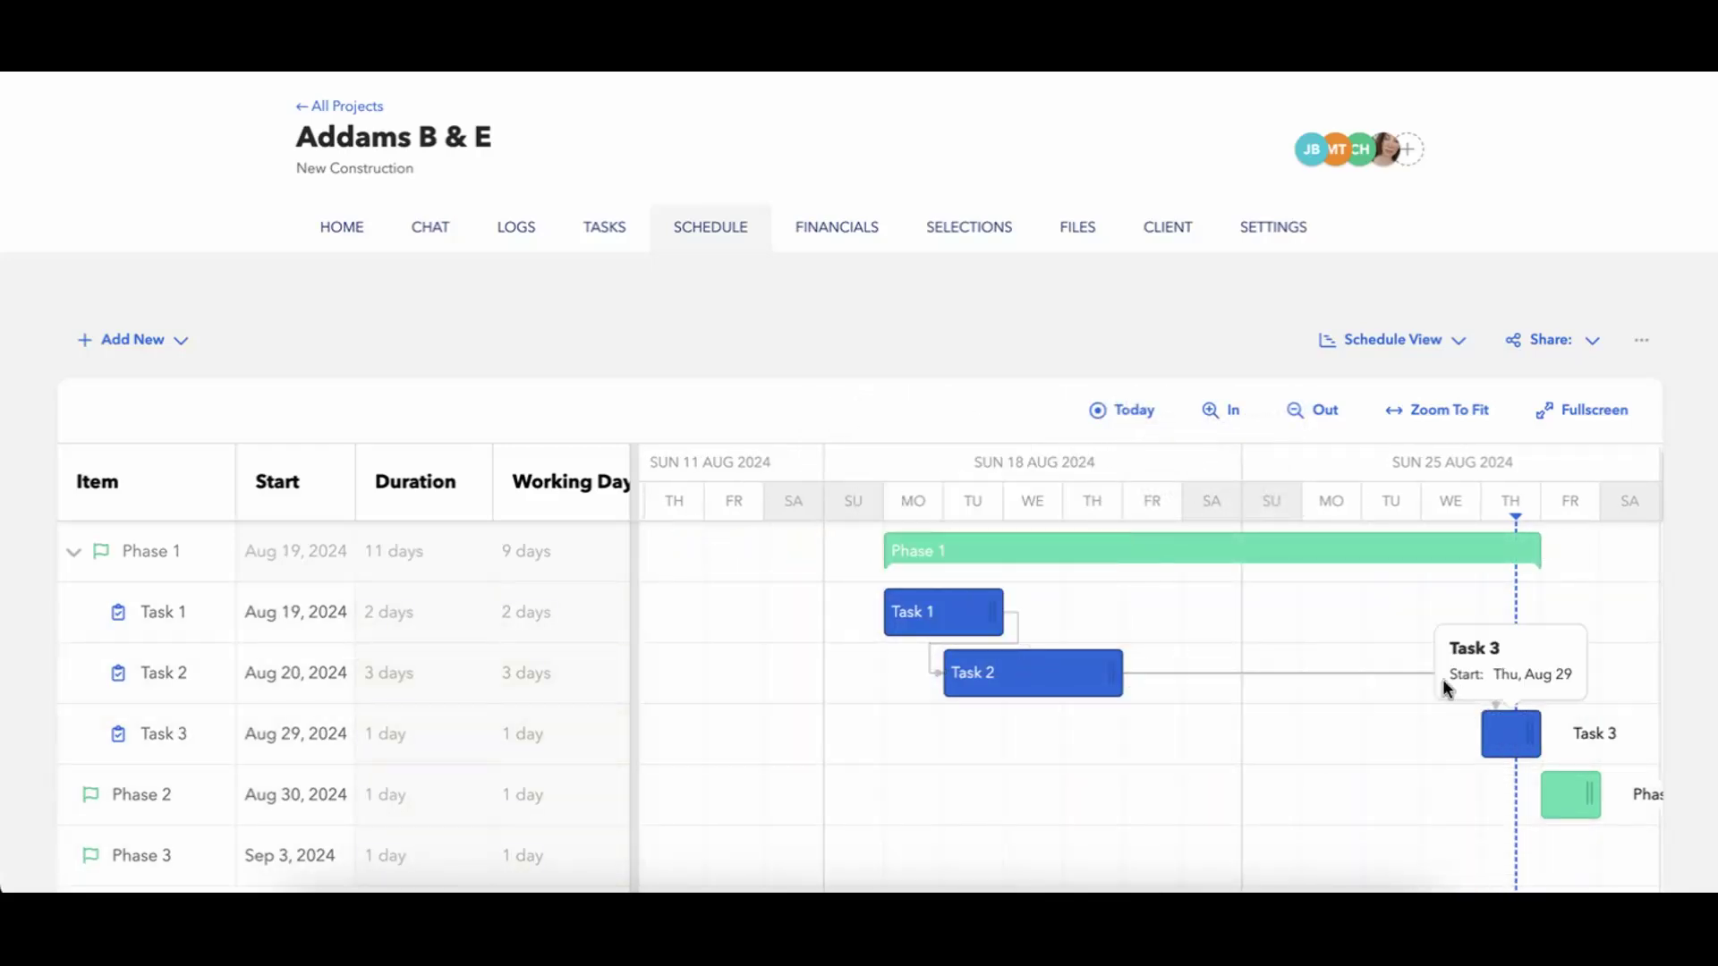
scroll(1240, 829, right, 5)
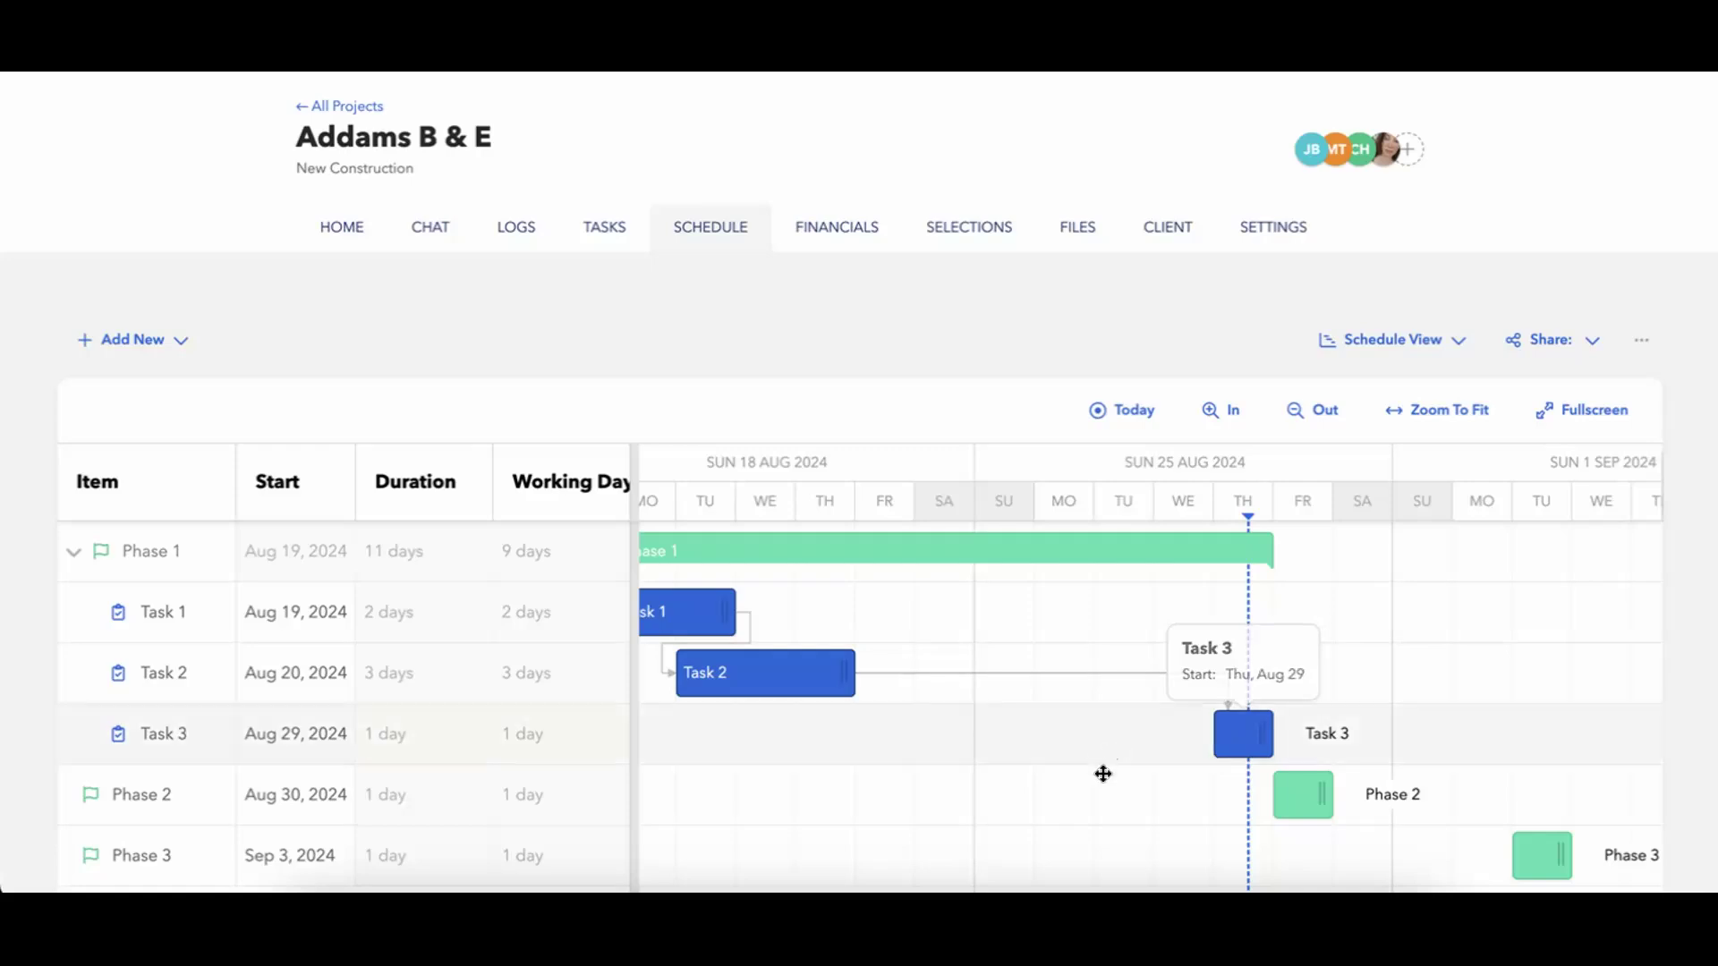
Move Task 1 on the timeline to start on Aug 26, 2024, and shift it back to Aug 22.
scroll(1099, 767, left, 4)
drag(878, 631, 1299, 586)
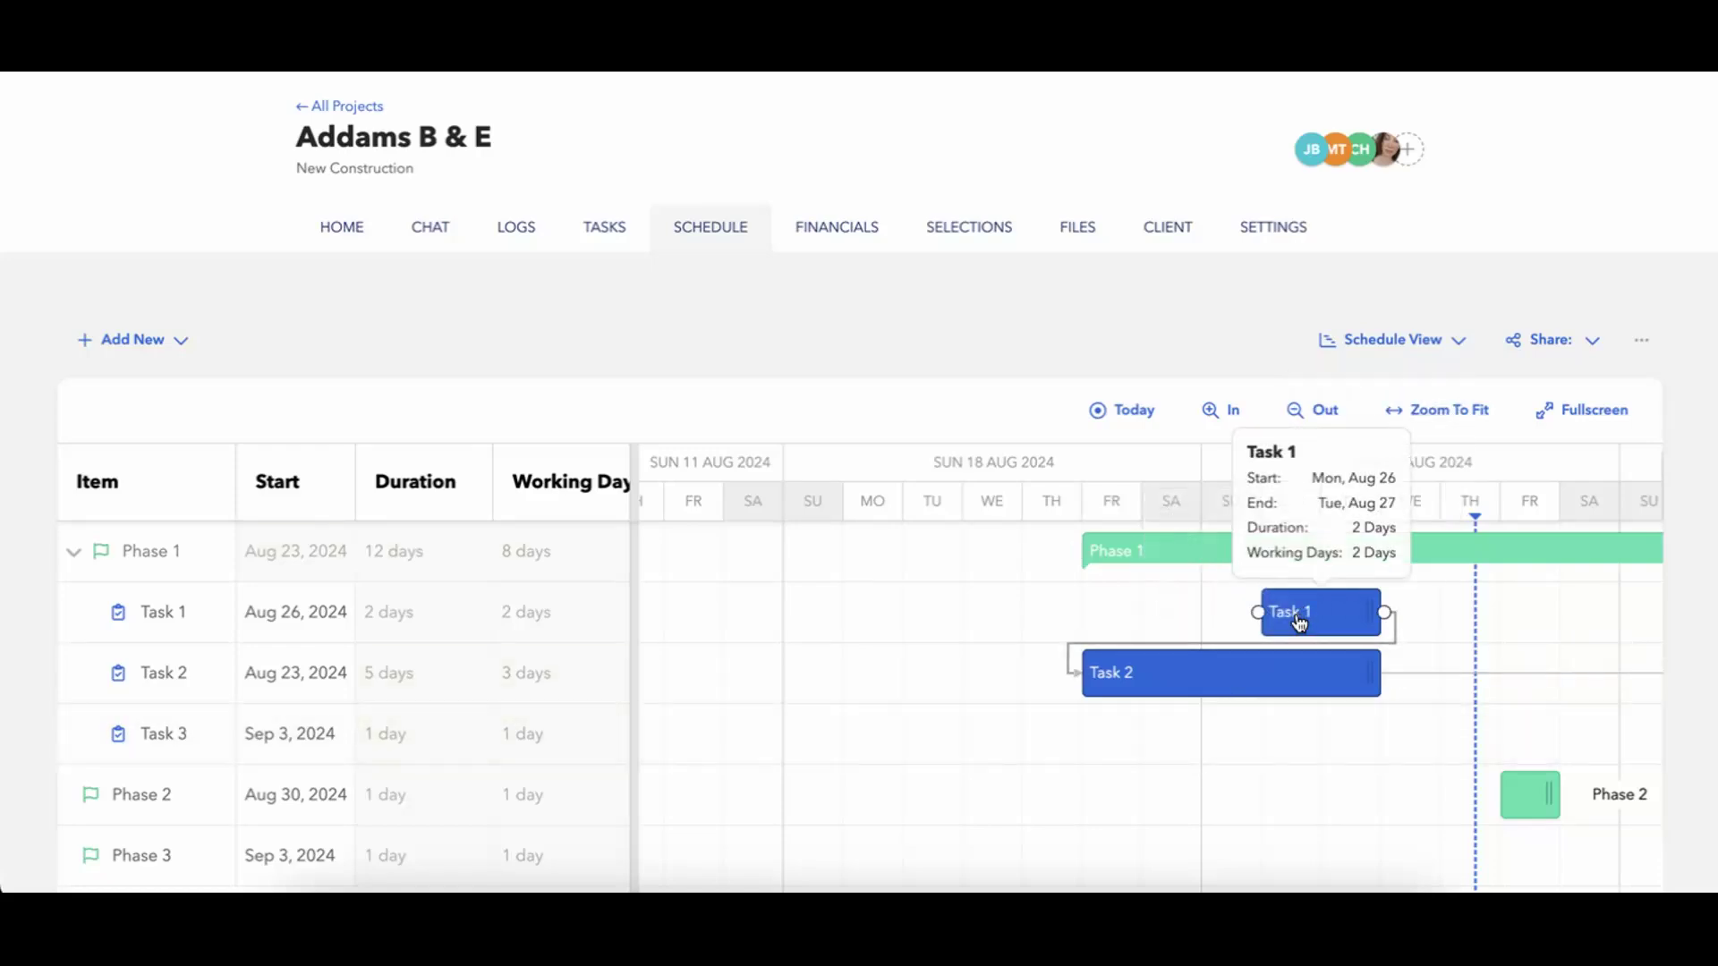
drag(1299, 623, 1063, 624)
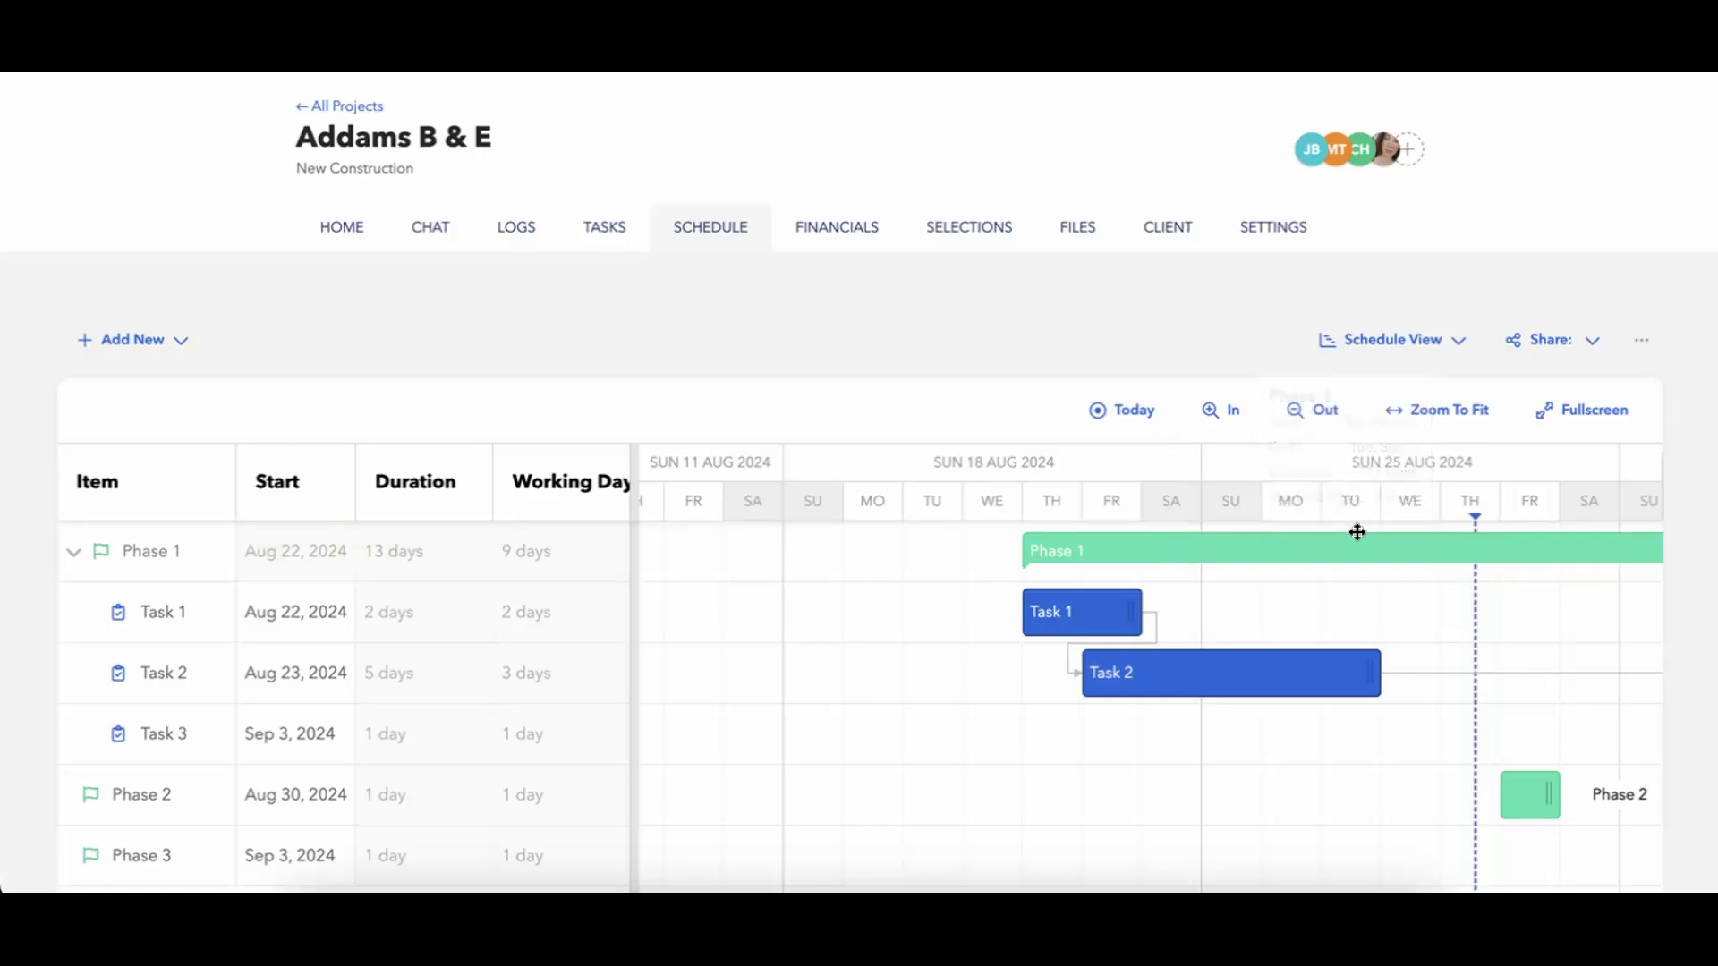
Move Phase 1 to start on Aug 19, 2024 and auto-schedule all successors of Task 2.
drag(1354, 560, 1183, 547)
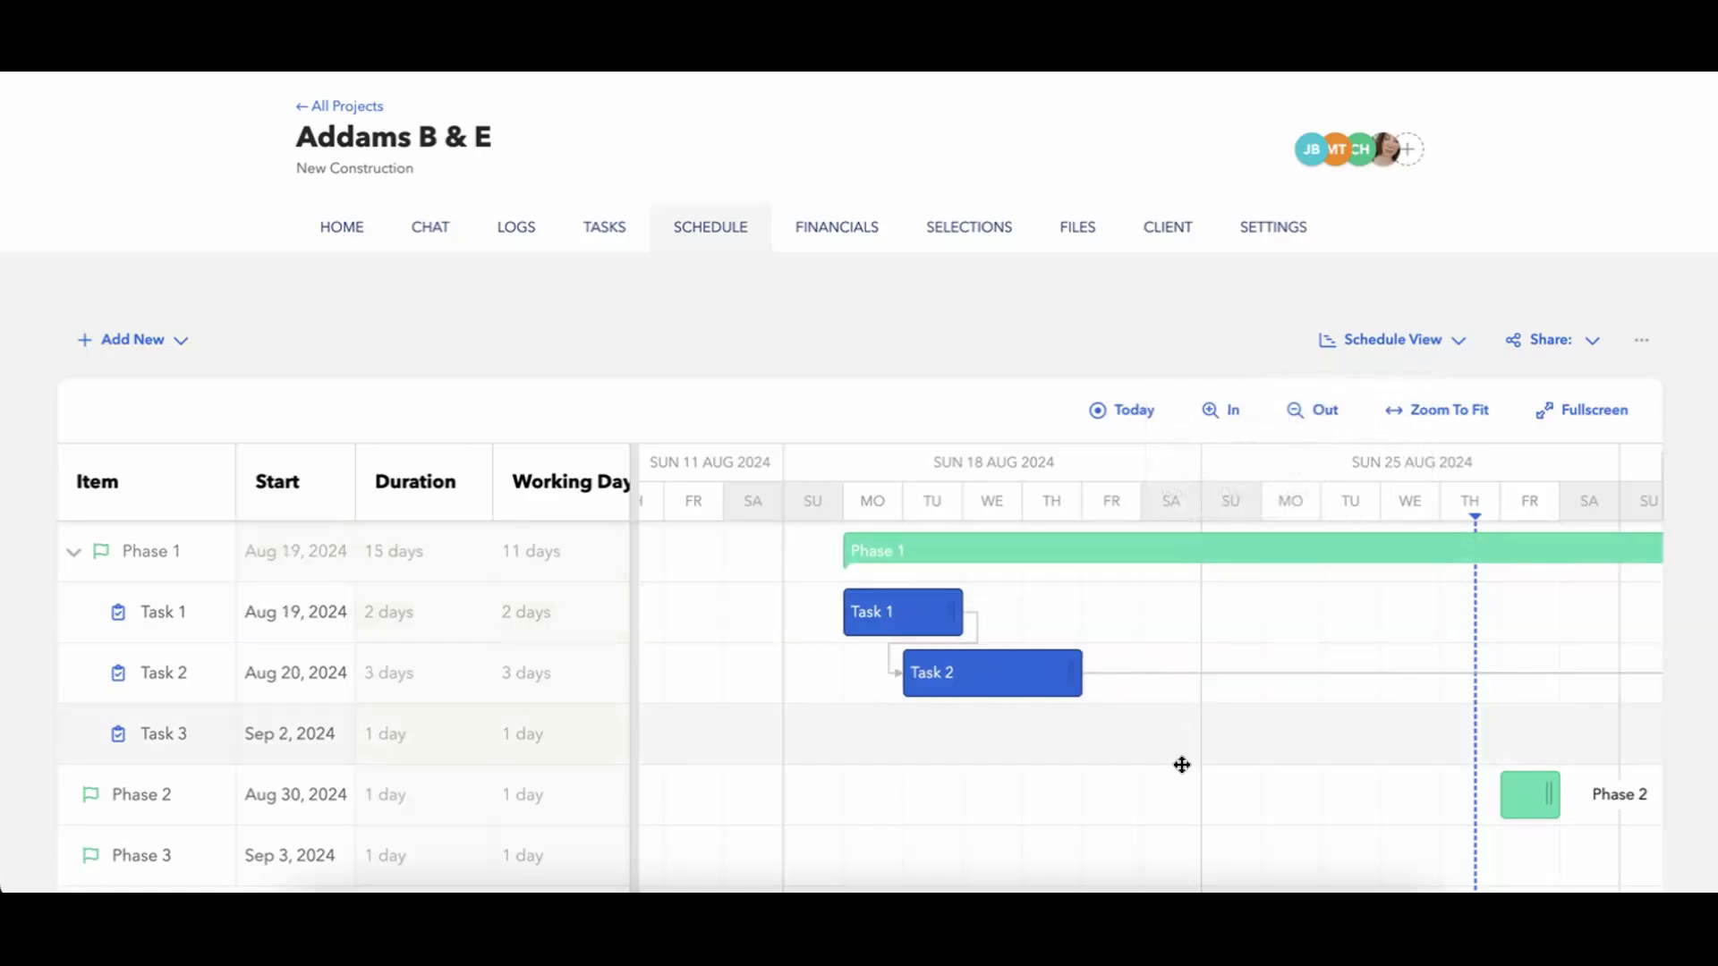
scroll(1181, 763, right, 5)
scroll(1058, 749, left, 2)
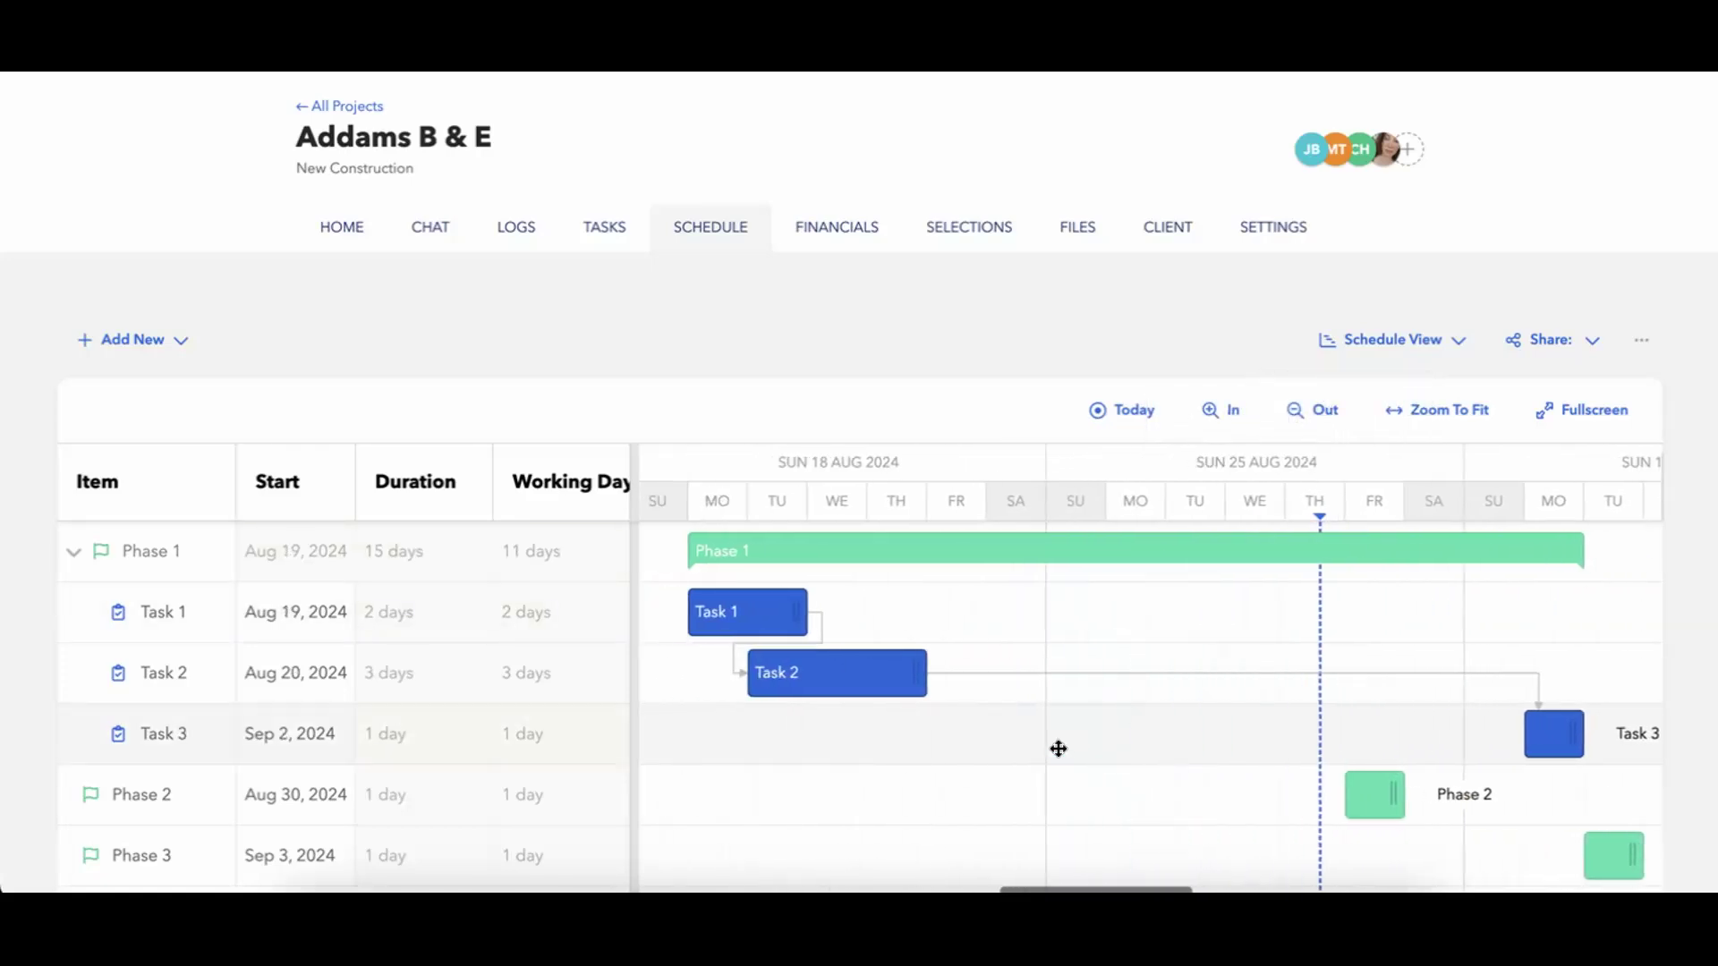
right_click(872, 687)
mouse_move(940, 657)
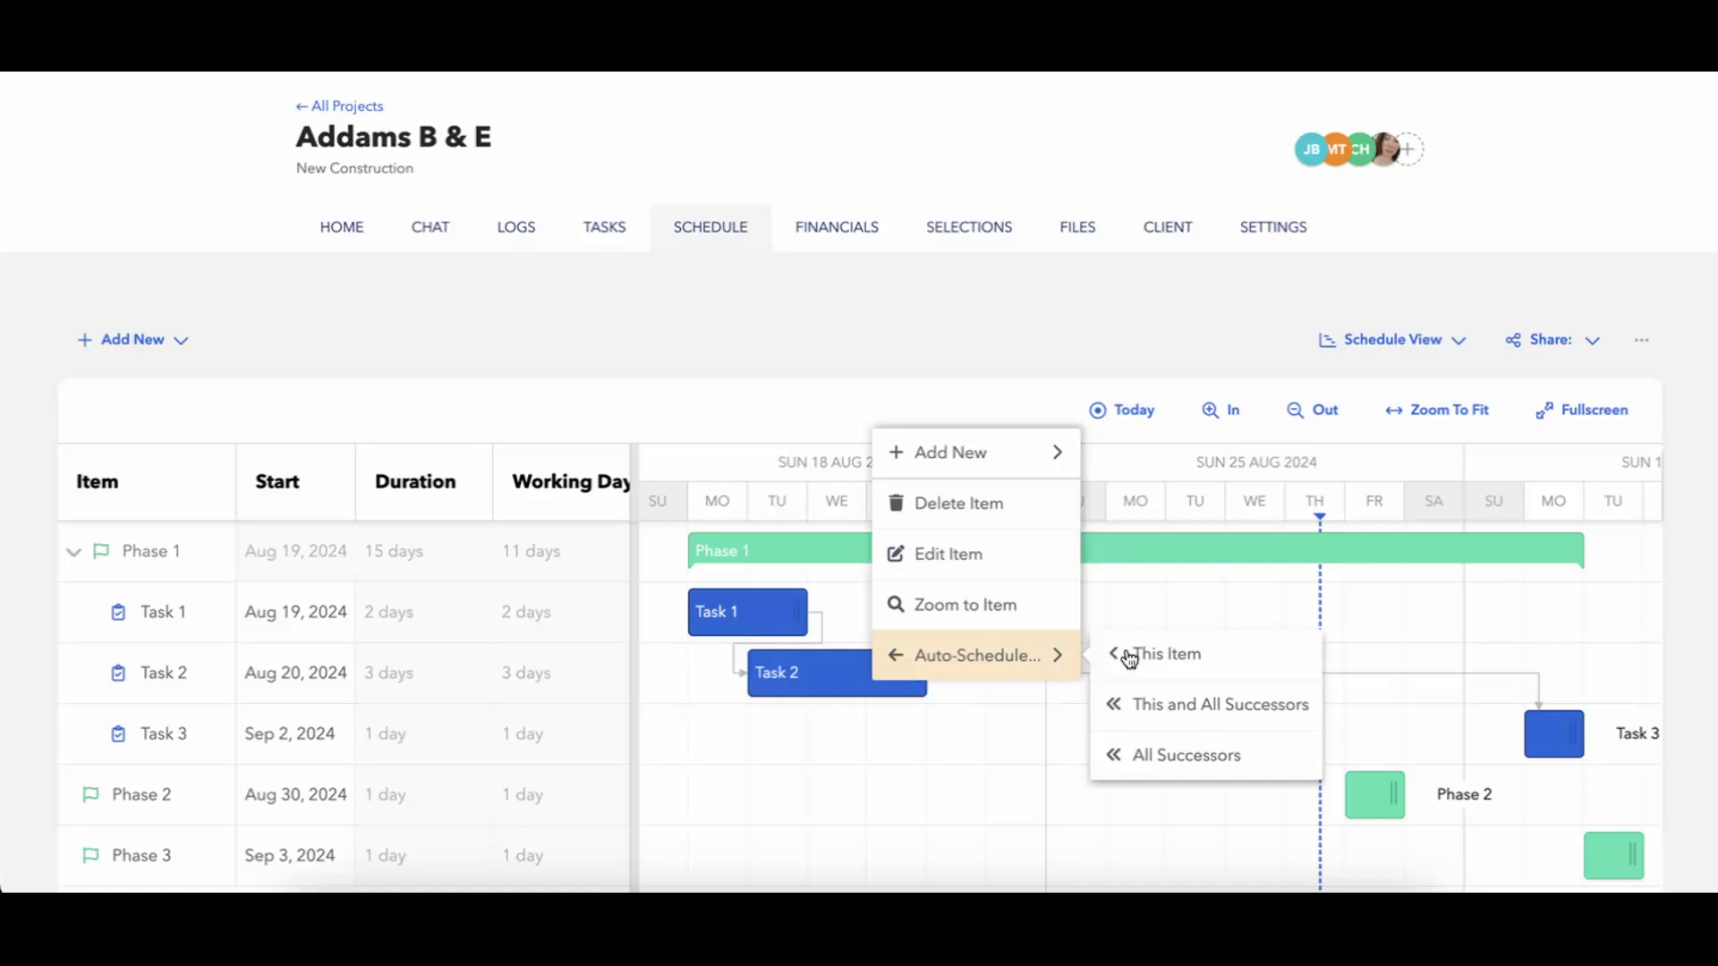
click(1148, 762)
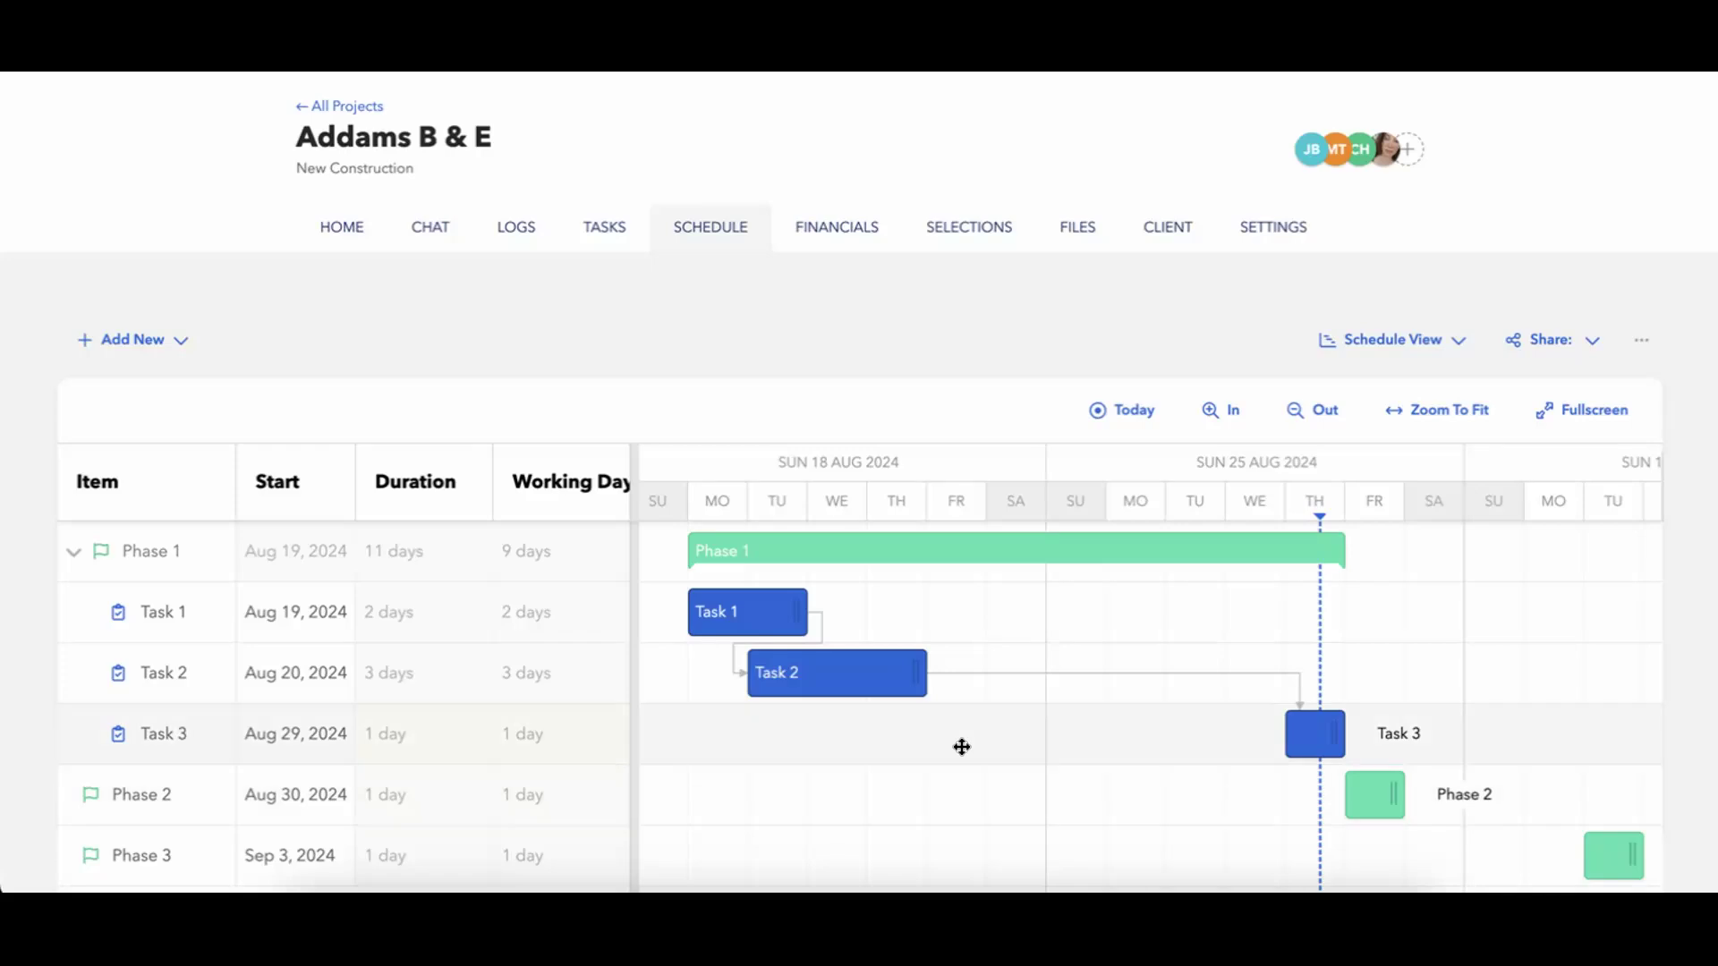
mouse_move(1311, 552)
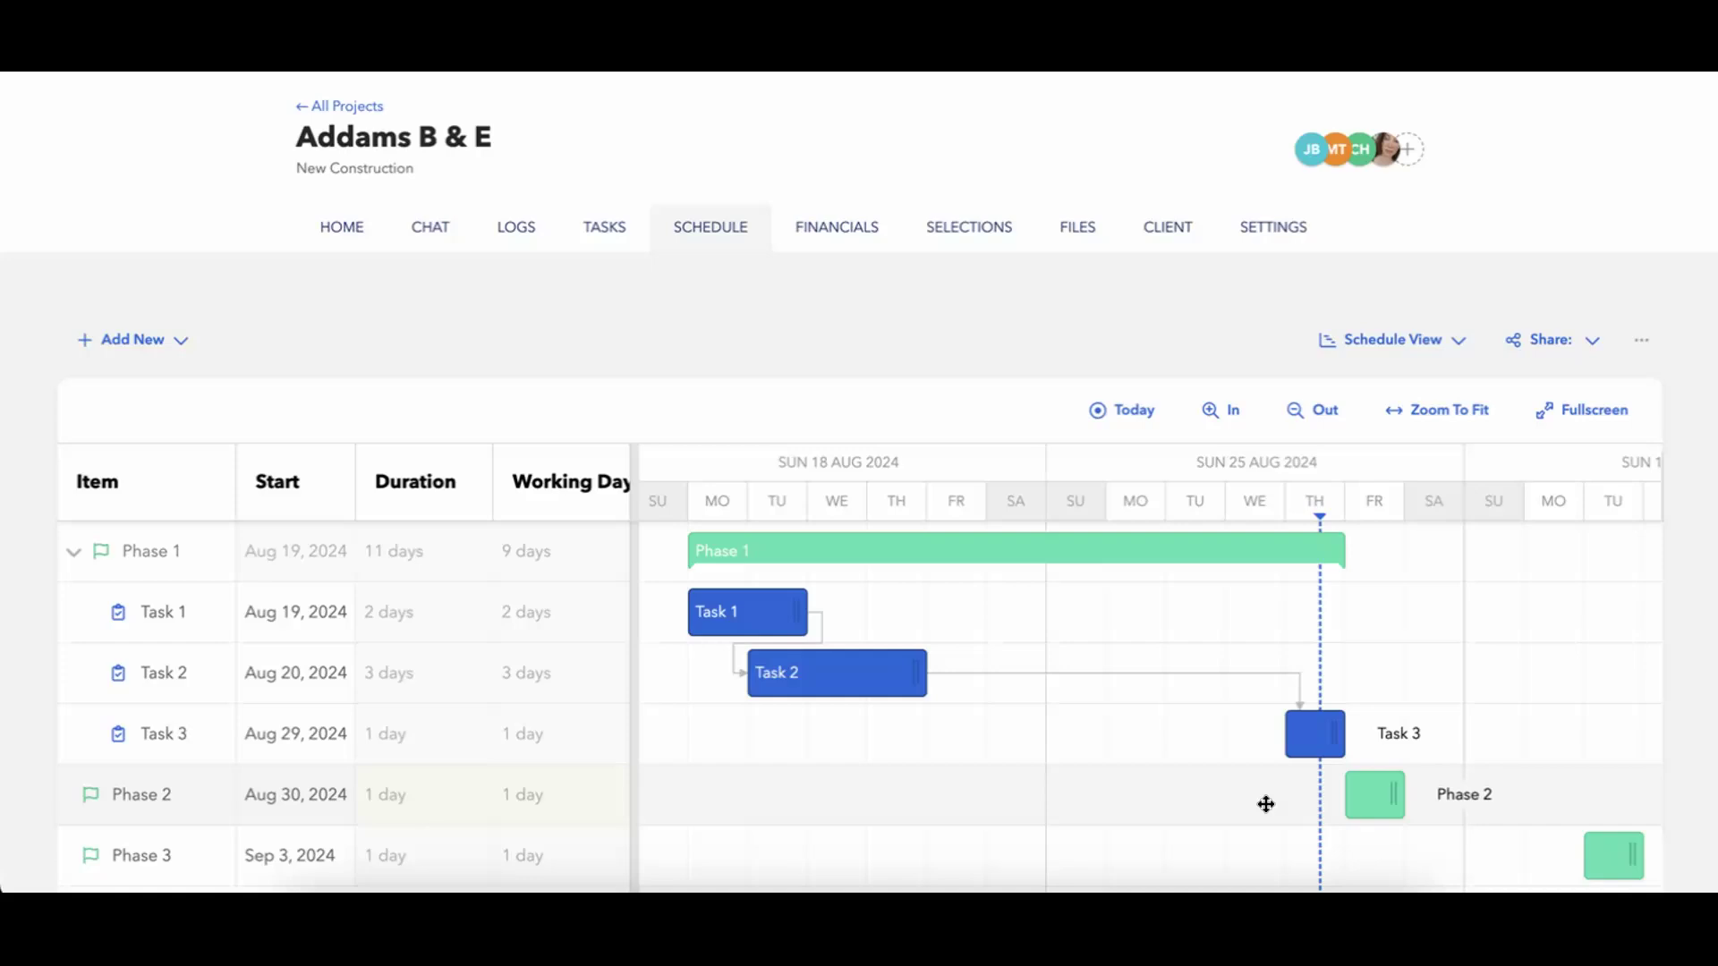
scroll(1265, 805, right, 4)
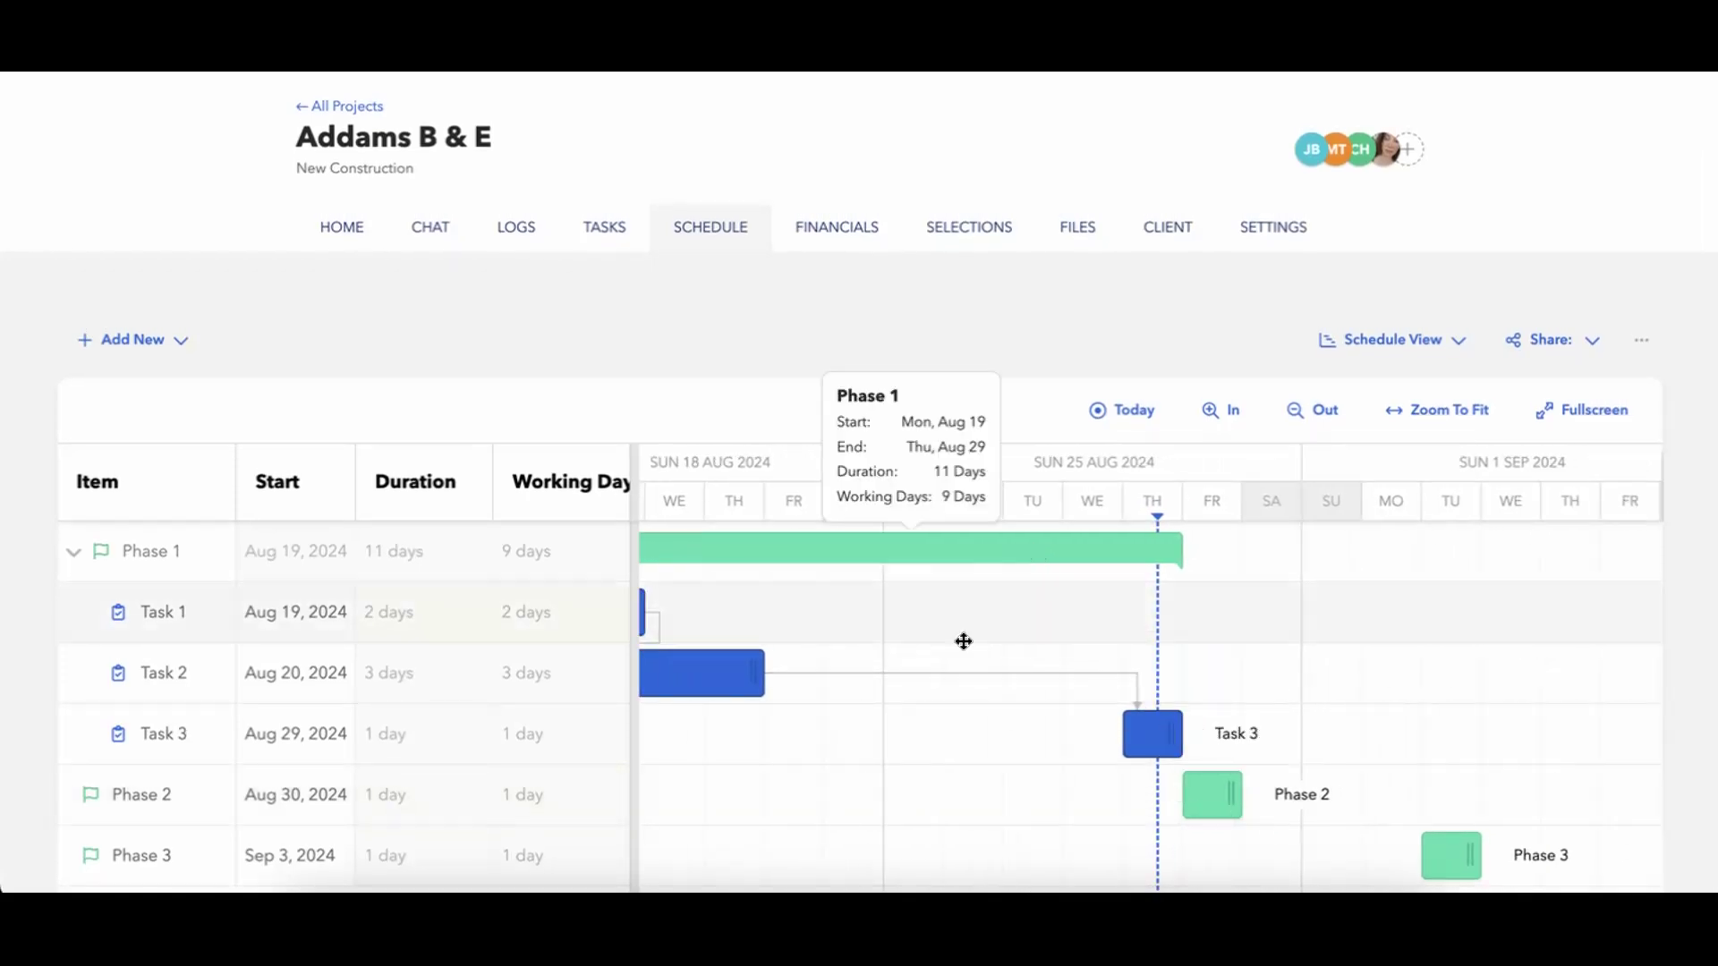
scroll(962, 641, left, 3)
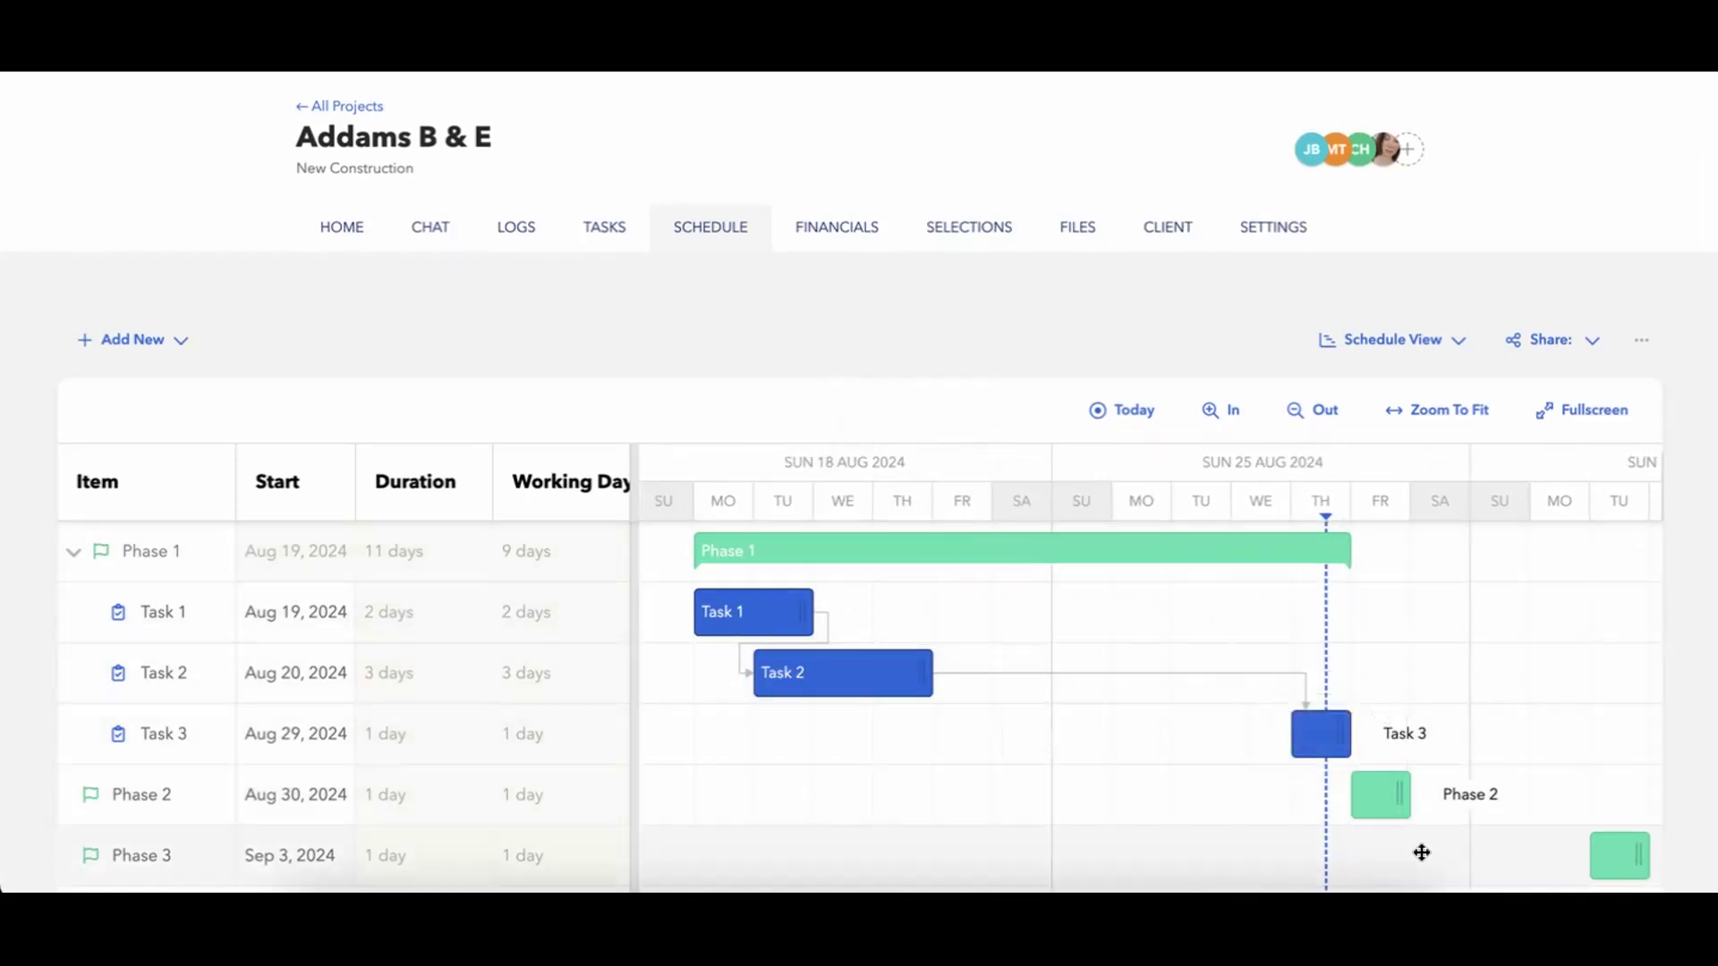
Start a new schedule task titled Task 4 and assign it to Phase 2 in its scheduling details.
click(100, 347)
click(136, 437)
click(615, 256)
text(Task 4)
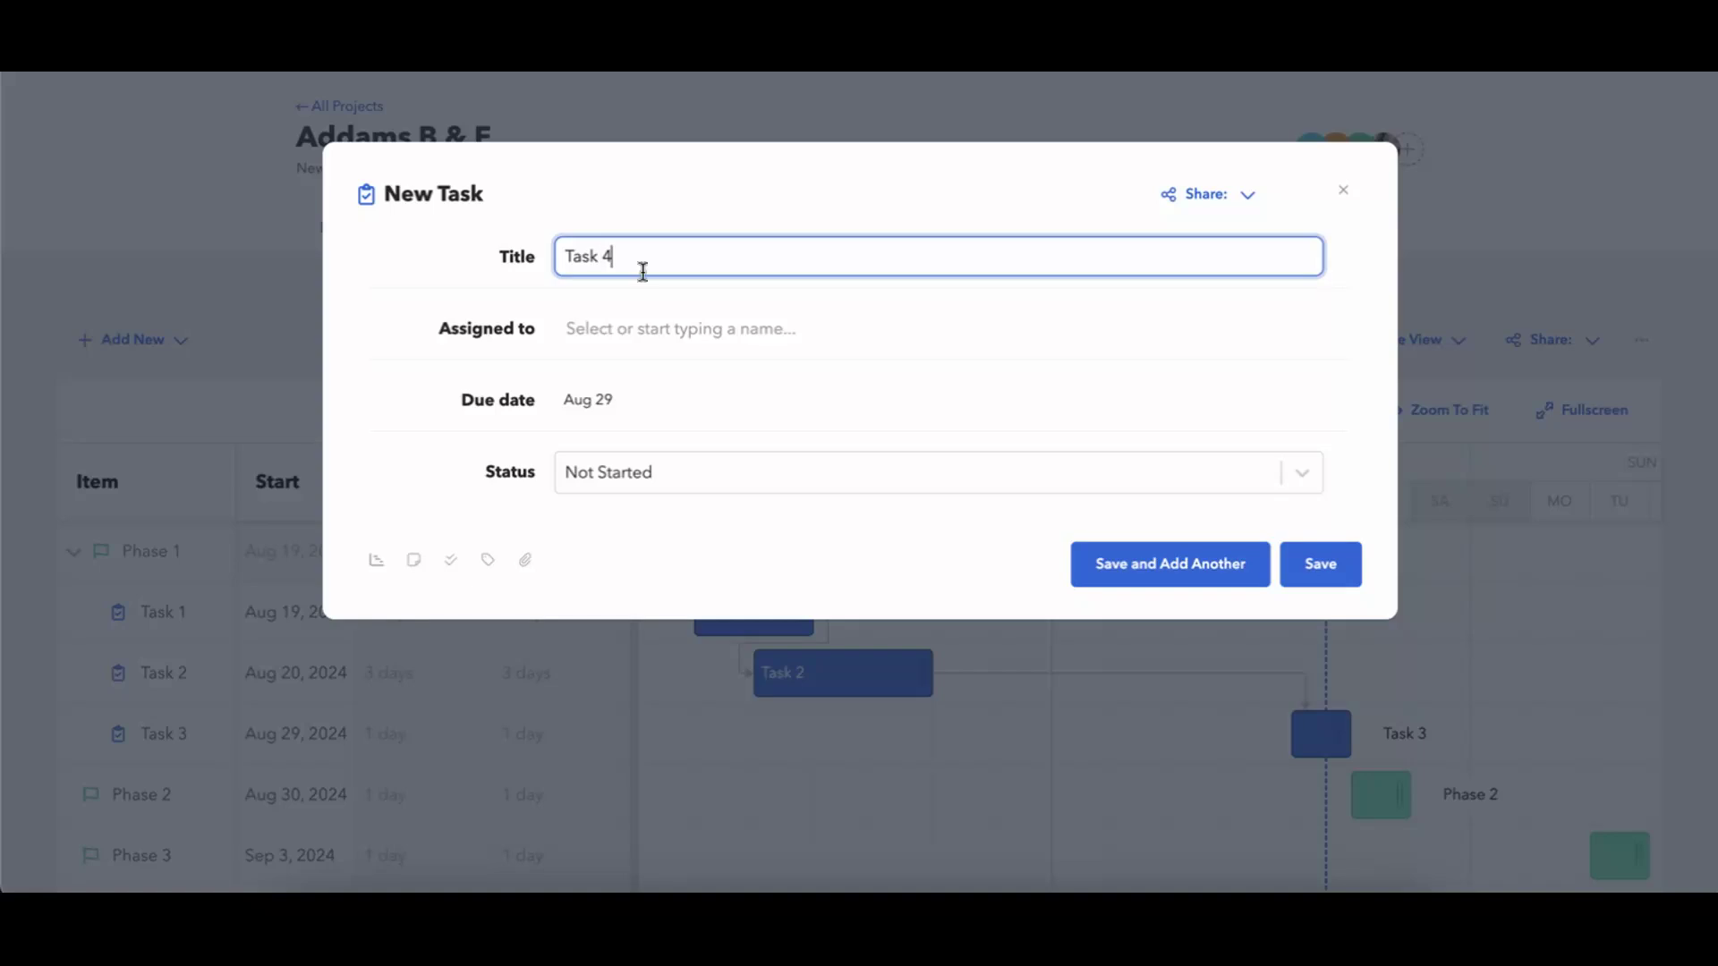
click(376, 560)
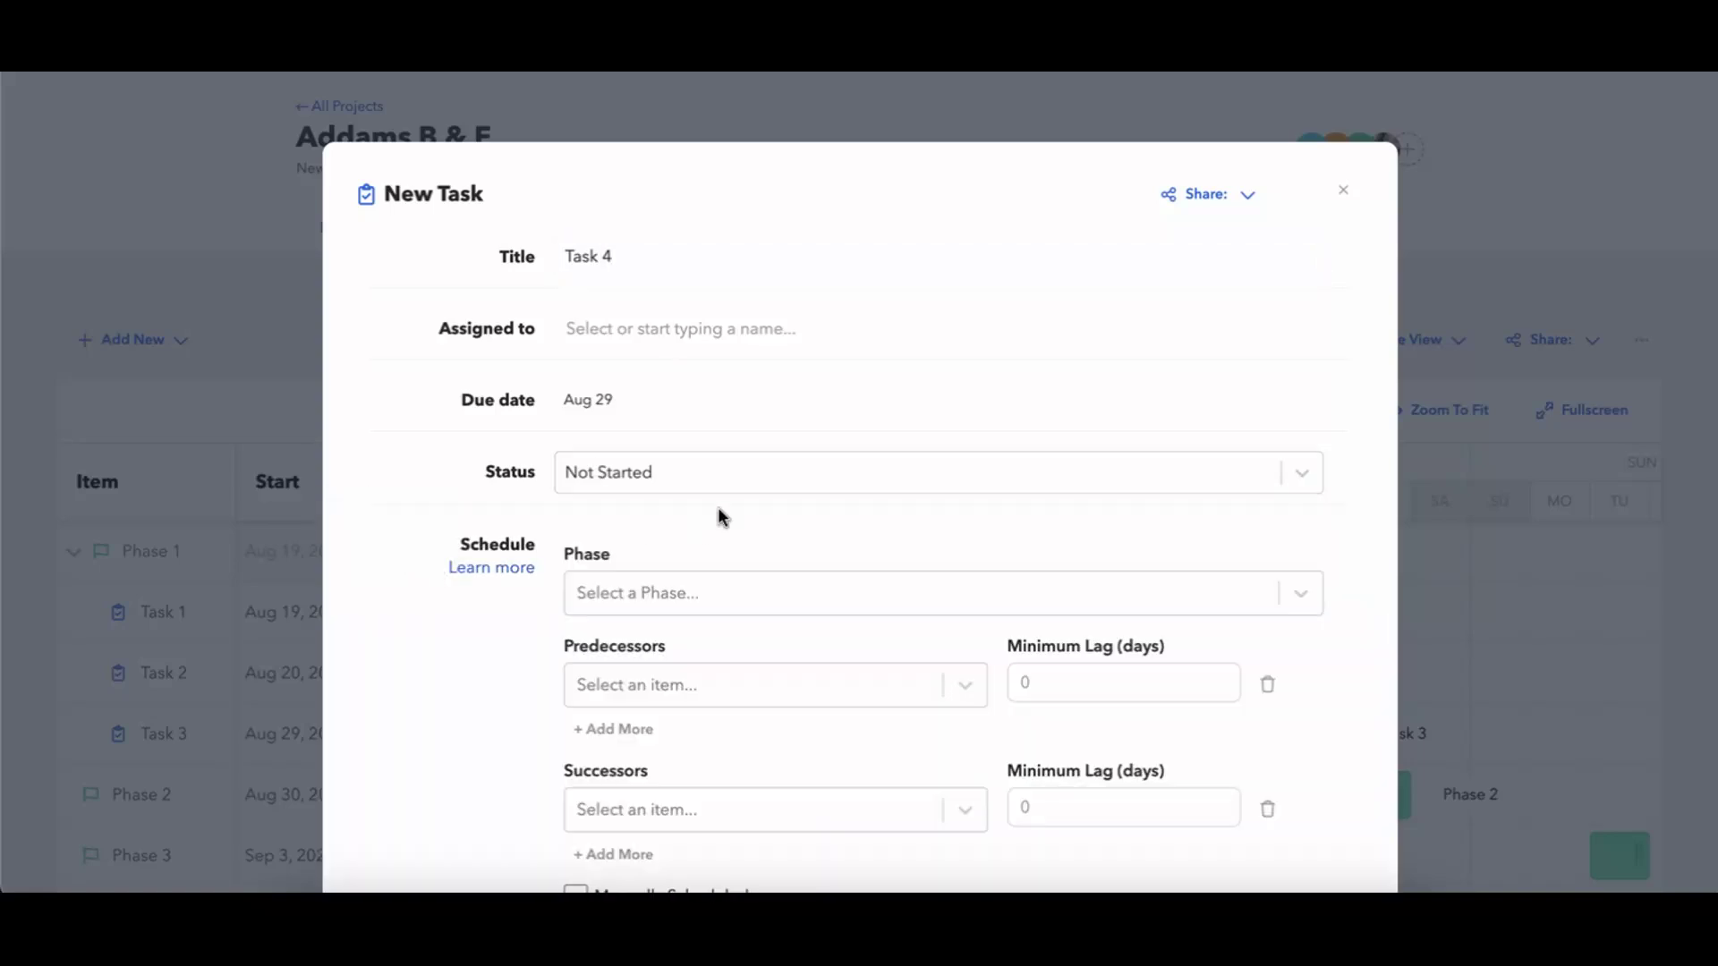
click(702, 591)
click(702, 691)
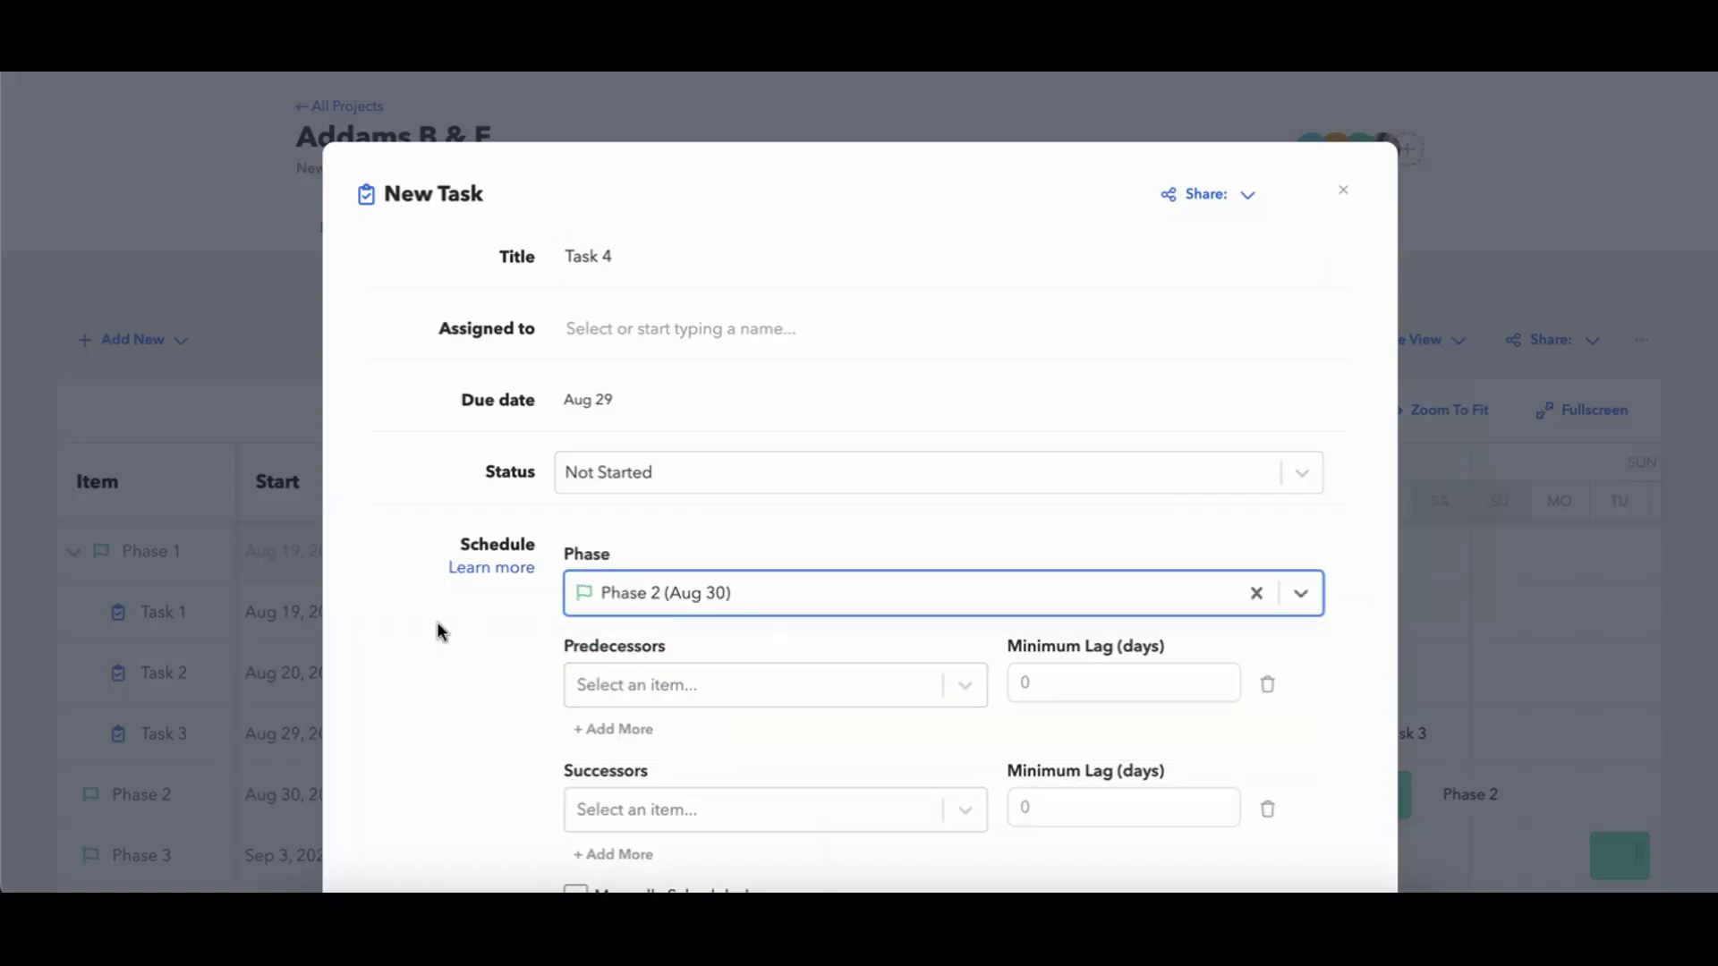
Set Task 4's due date range to Aug 29 - Sep 3, save it and continue with another new task.
scroll(438, 631, down, 2)
click(600, 272)
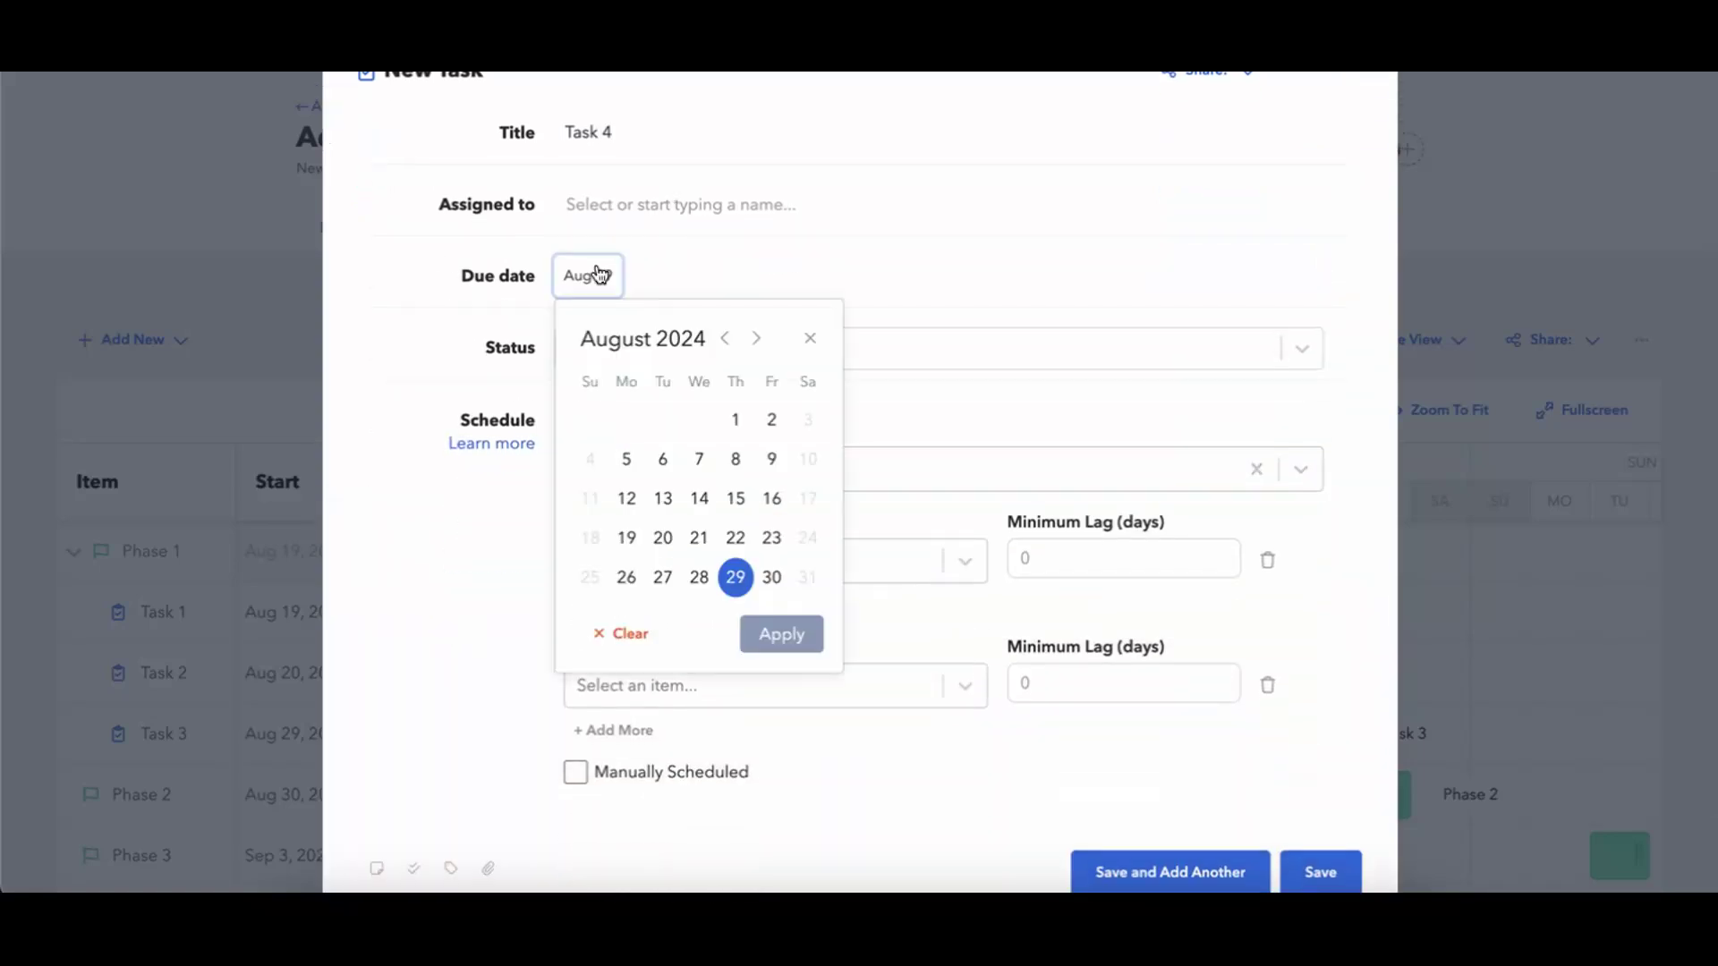
click(752, 340)
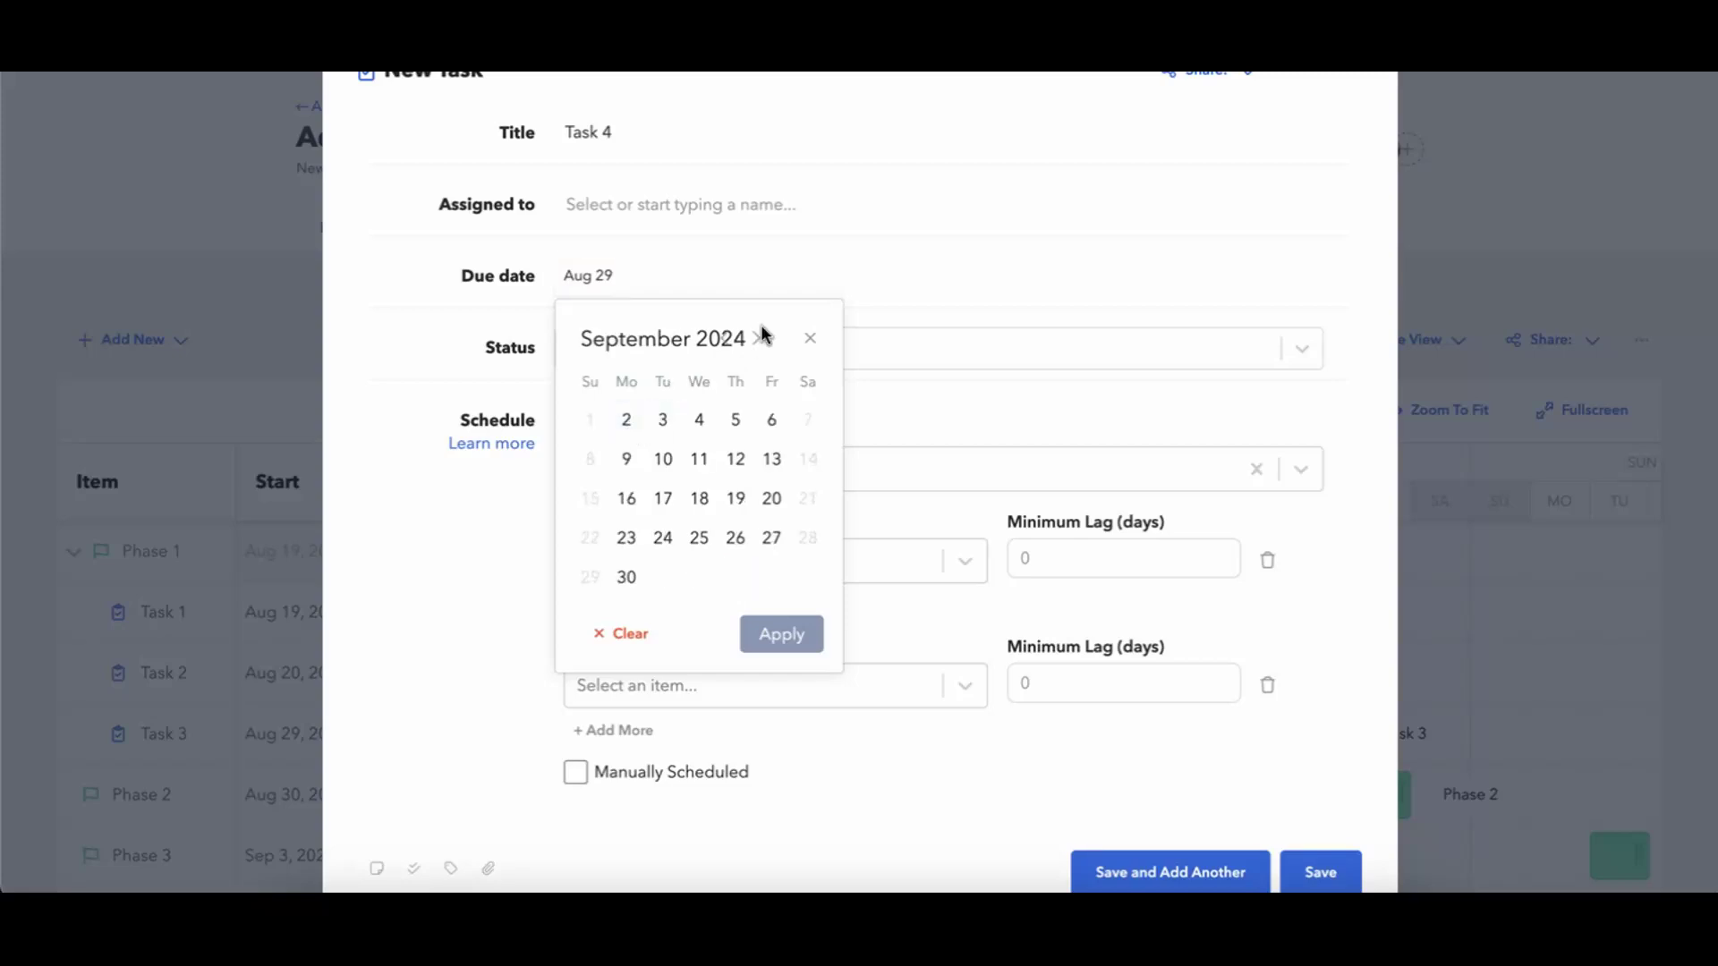
click(732, 340)
click(736, 575)
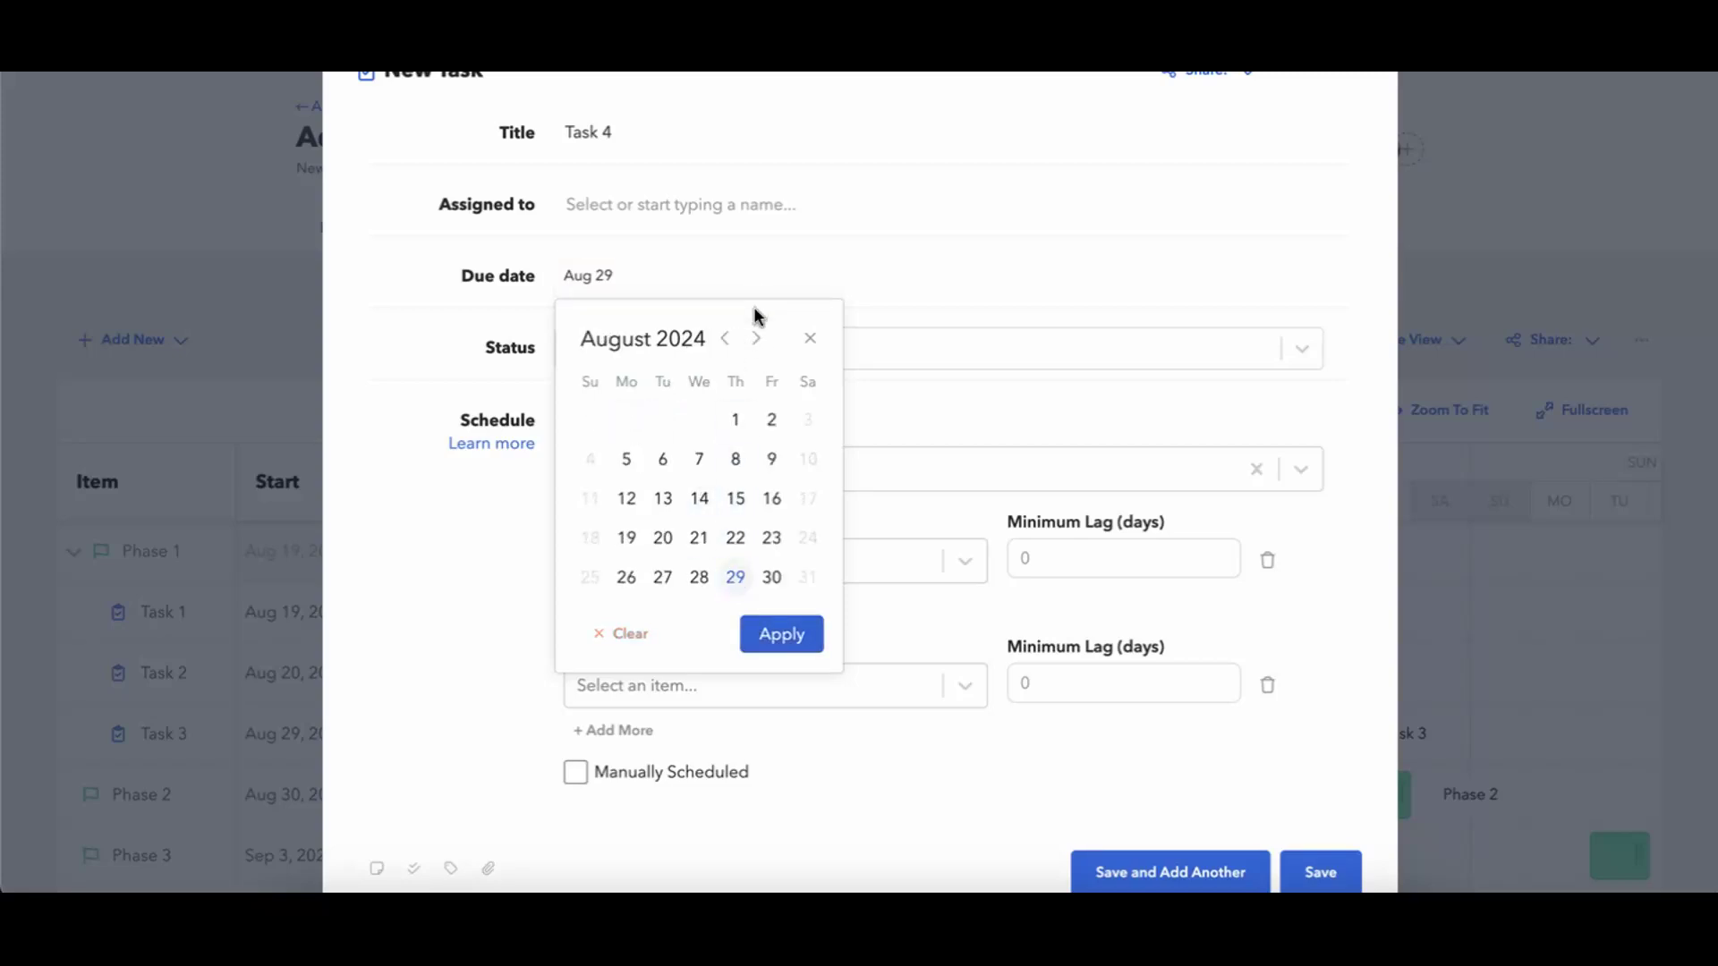
click(756, 340)
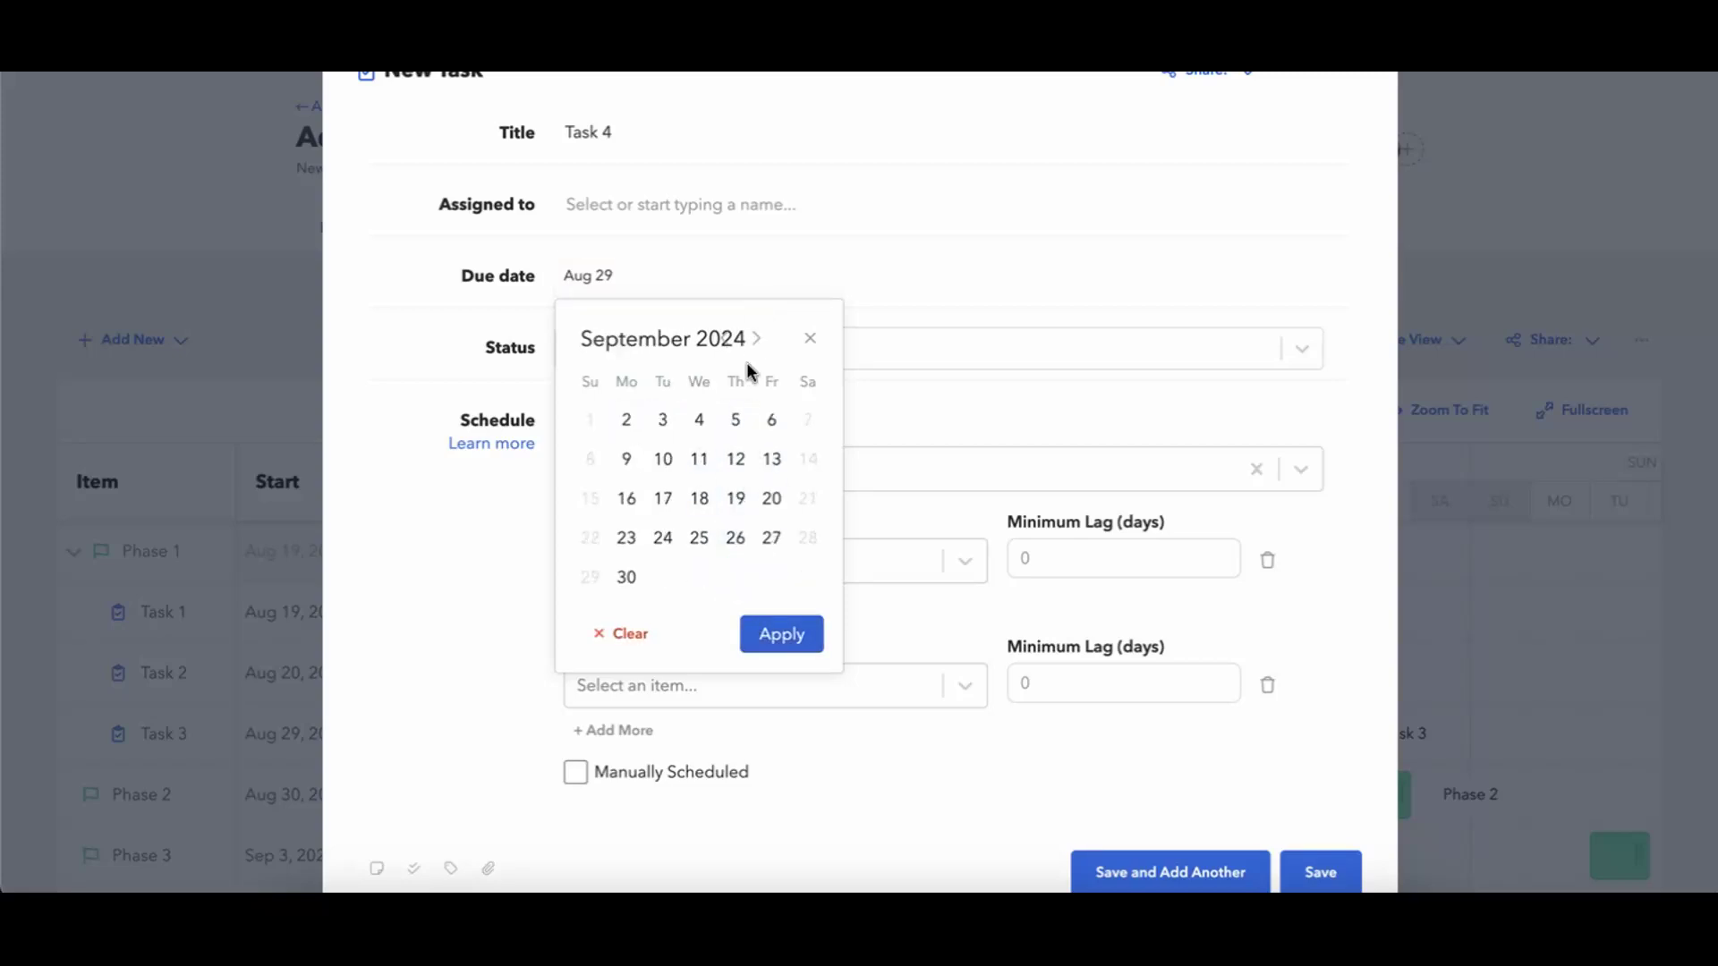
click(671, 429)
click(781, 637)
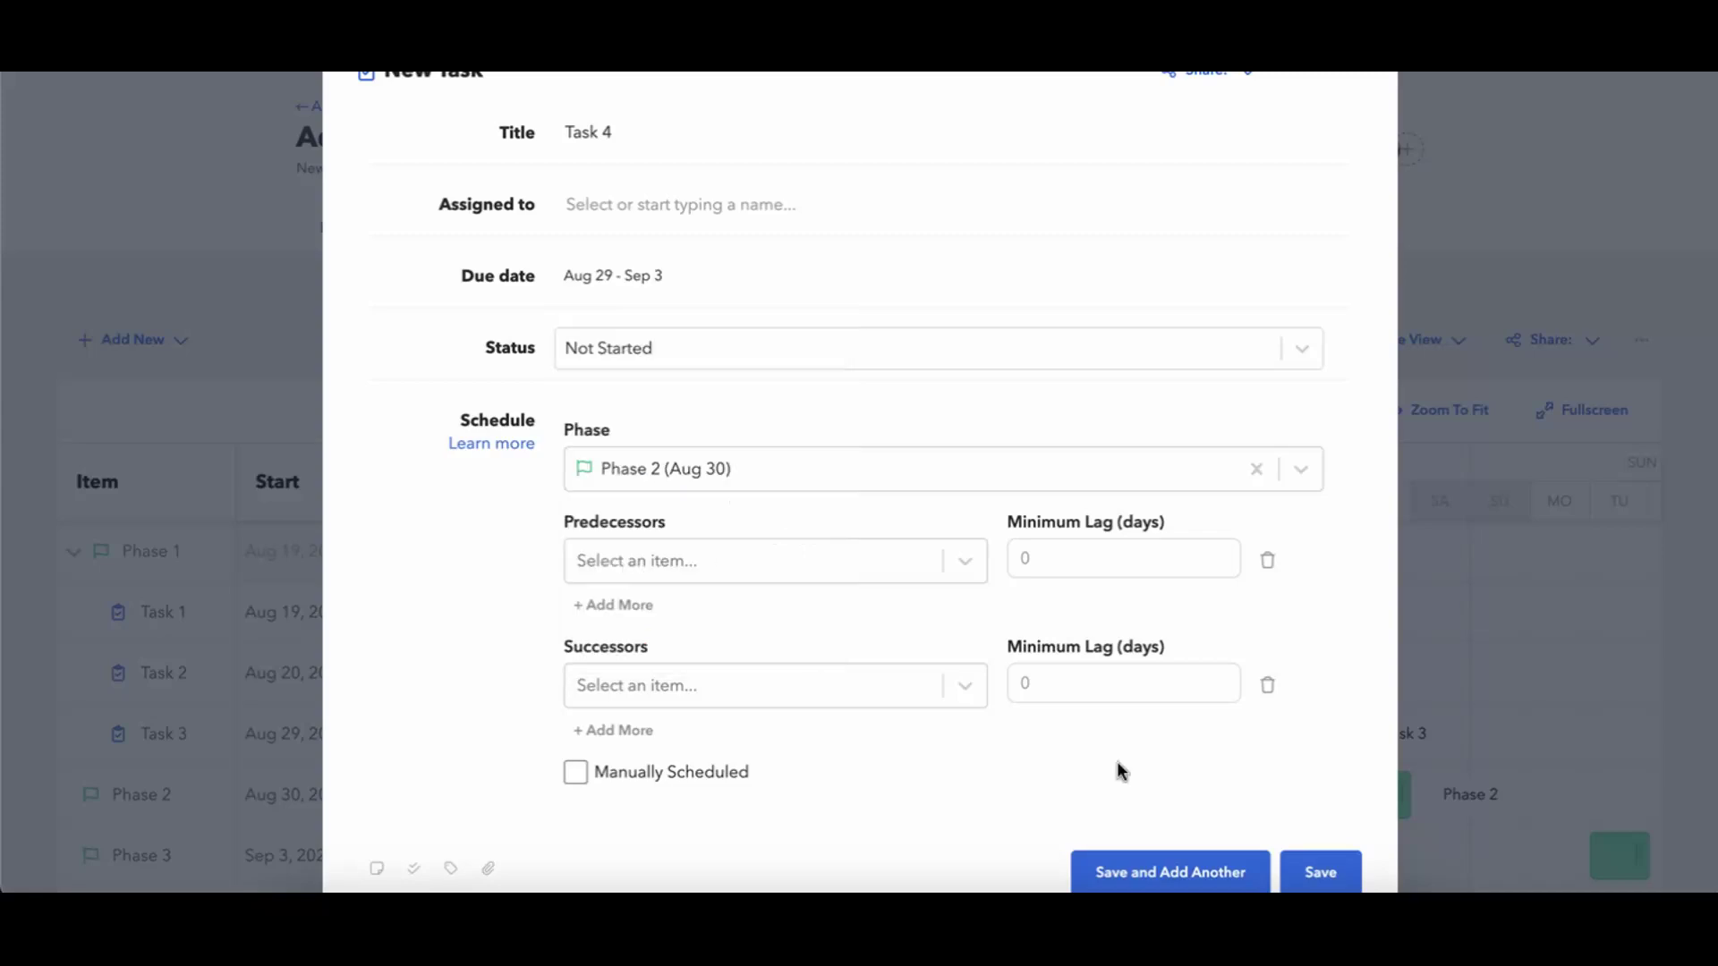
scroll(1163, 787, down, 1)
click(1197, 805)
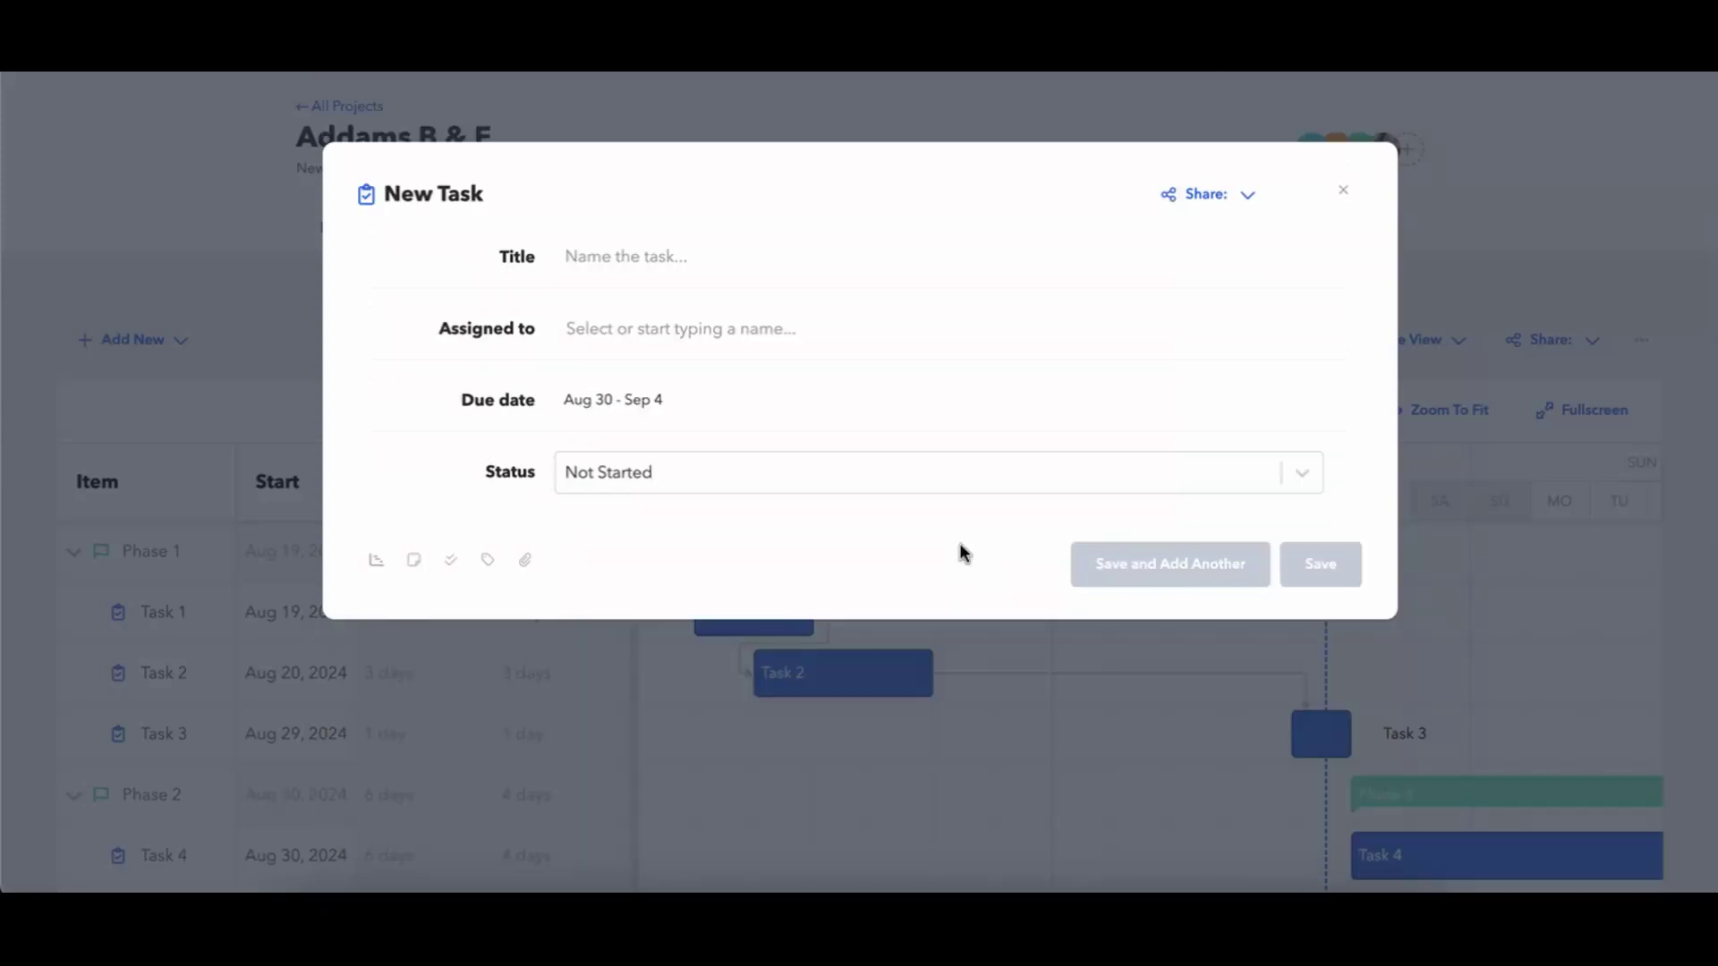
Title the new task Task 5 and assign it to Phase 2 in its scheduling details.
click(617, 257)
text(Task 5)
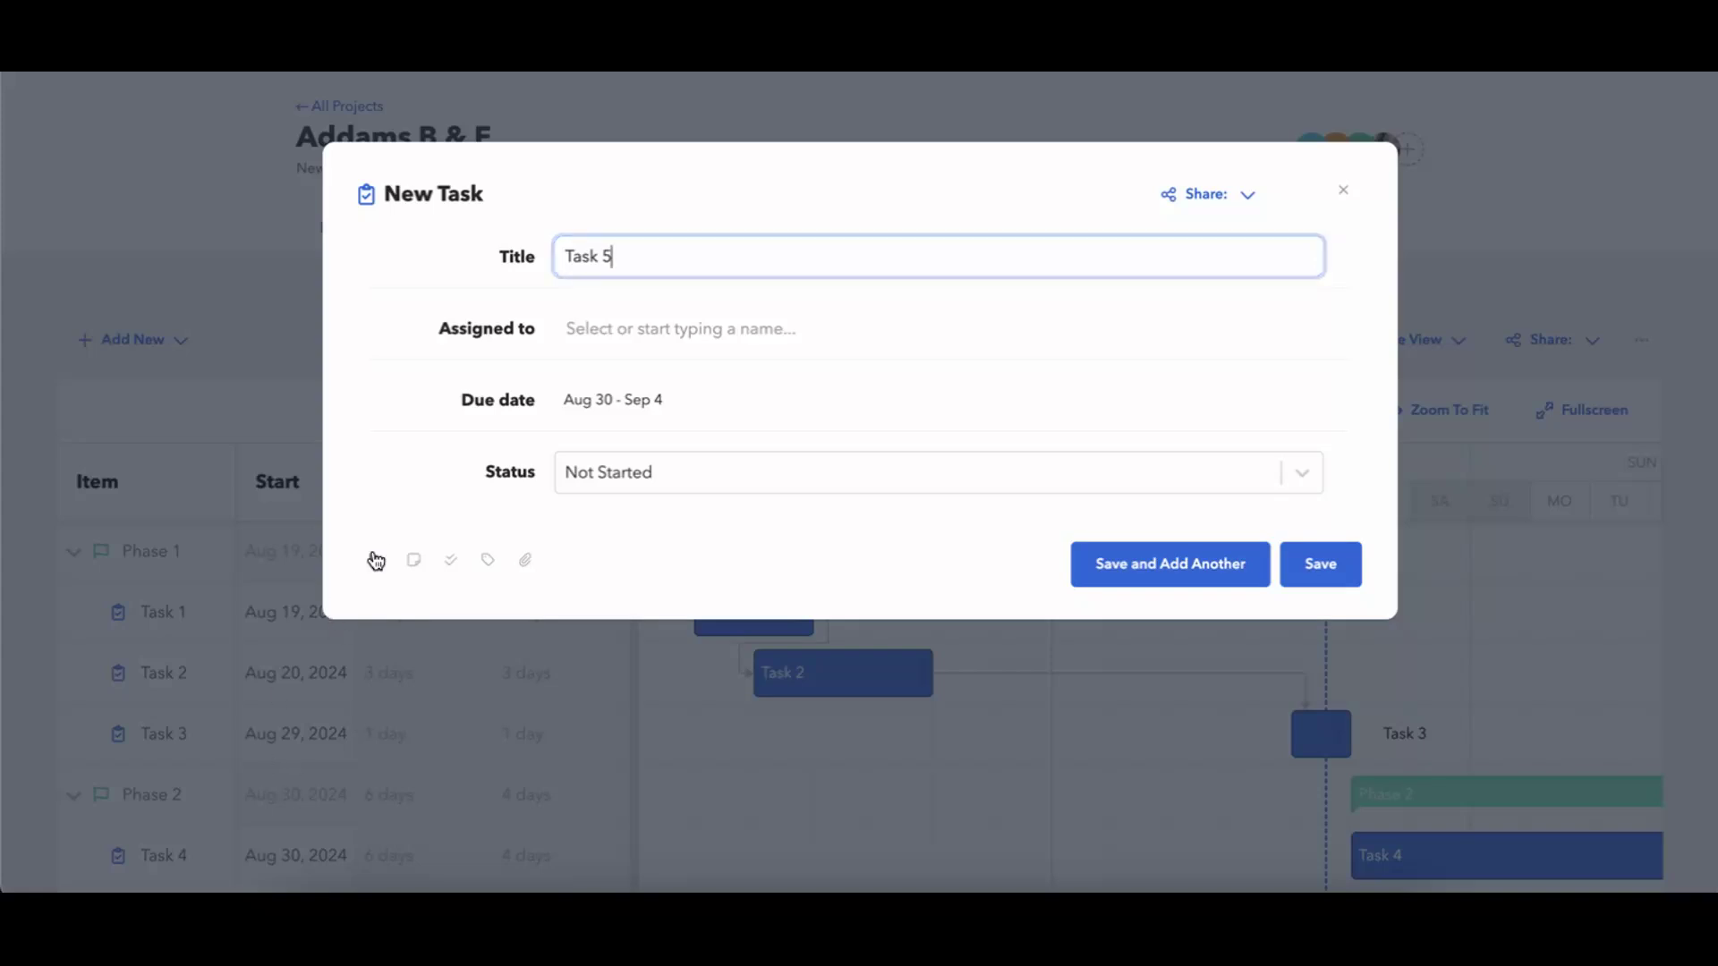
click(376, 561)
click(690, 592)
click(698, 689)
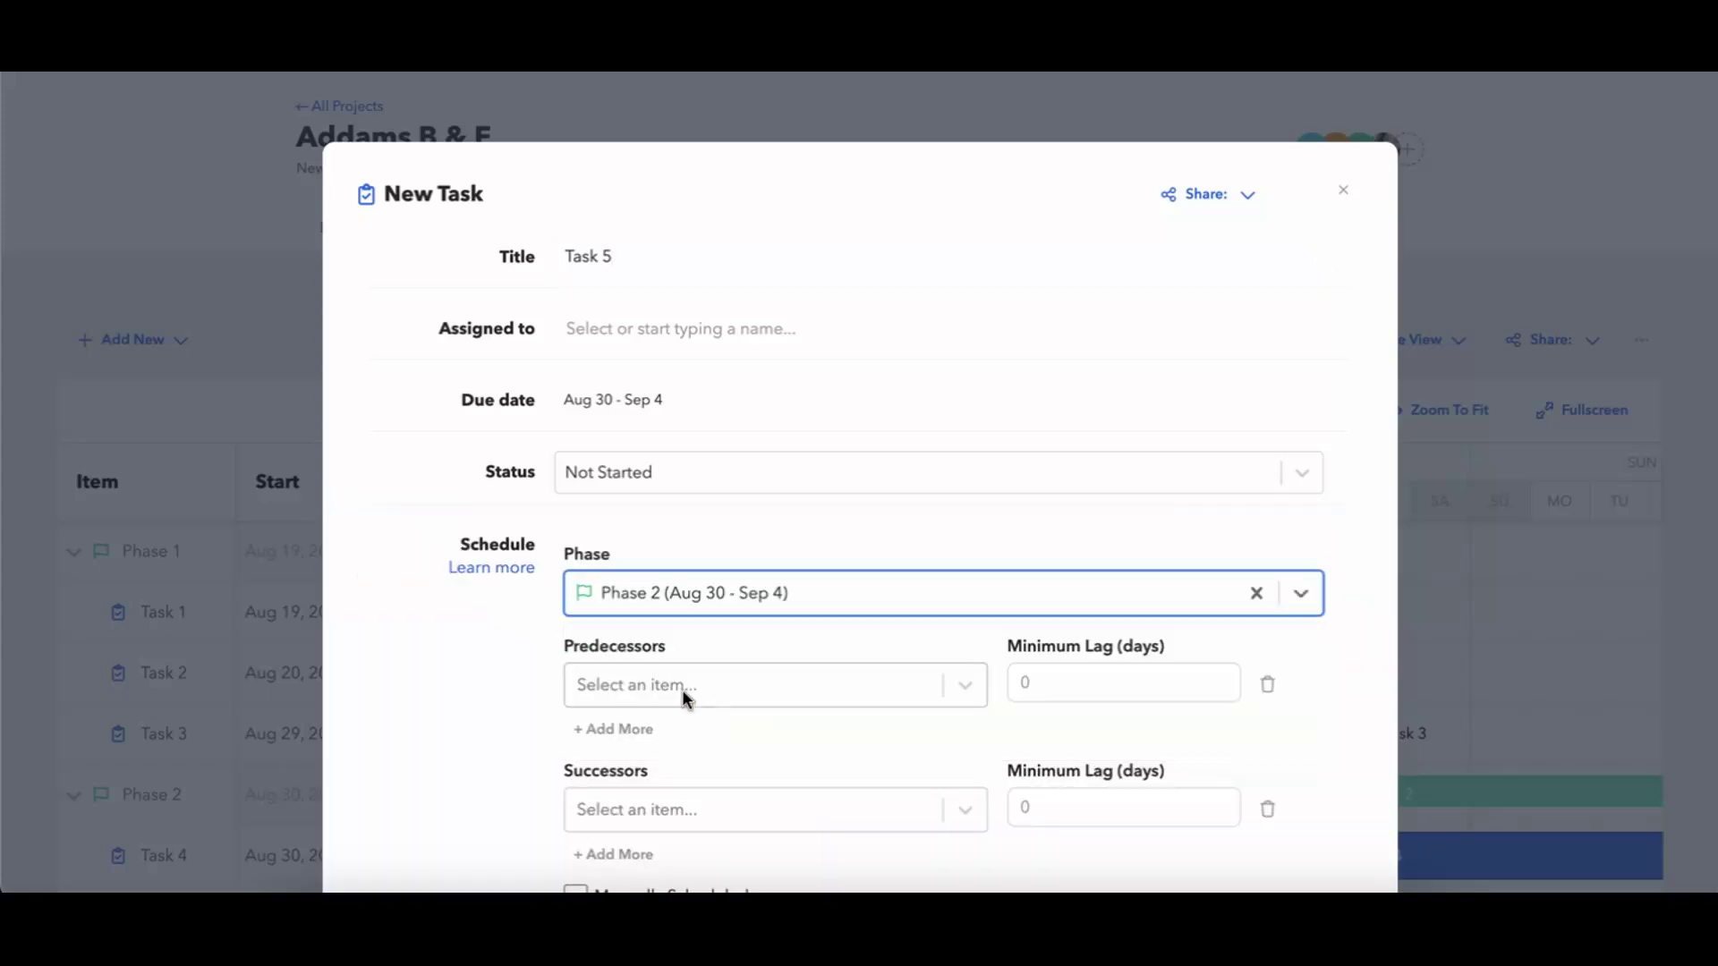
Set Task 5's due date range to Sep 4 - Sep 6 and save the task.
click(657, 401)
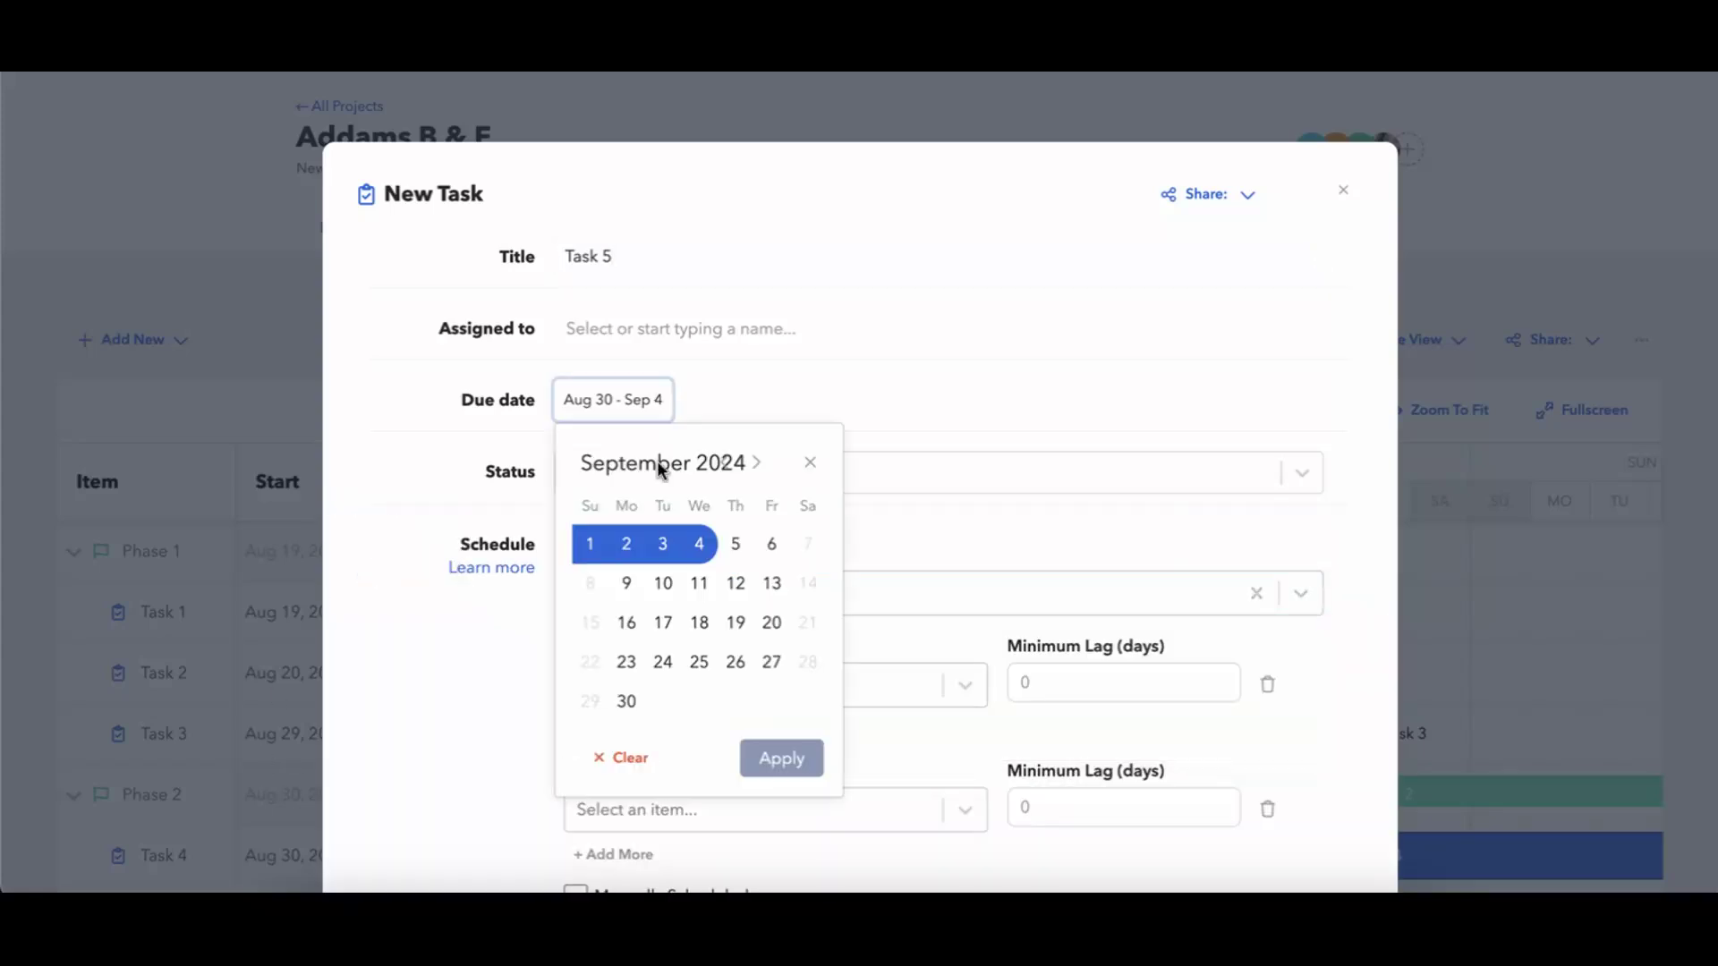
click(699, 546)
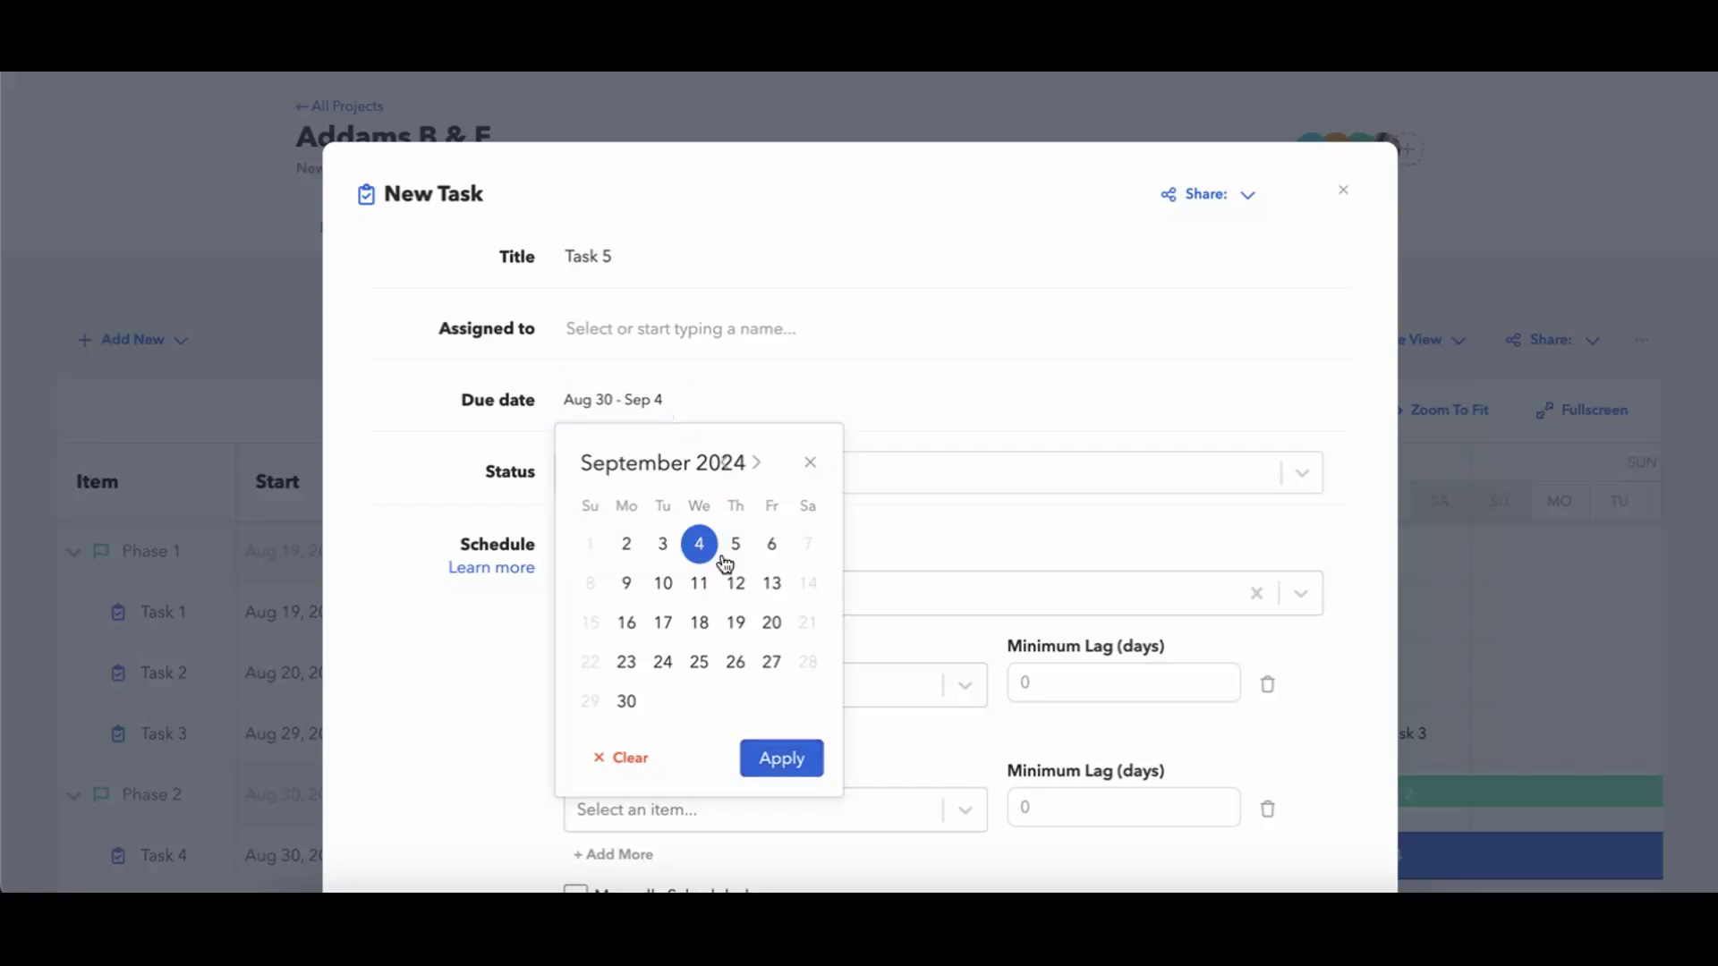
click(767, 547)
click(781, 757)
scroll(871, 660, down, 3)
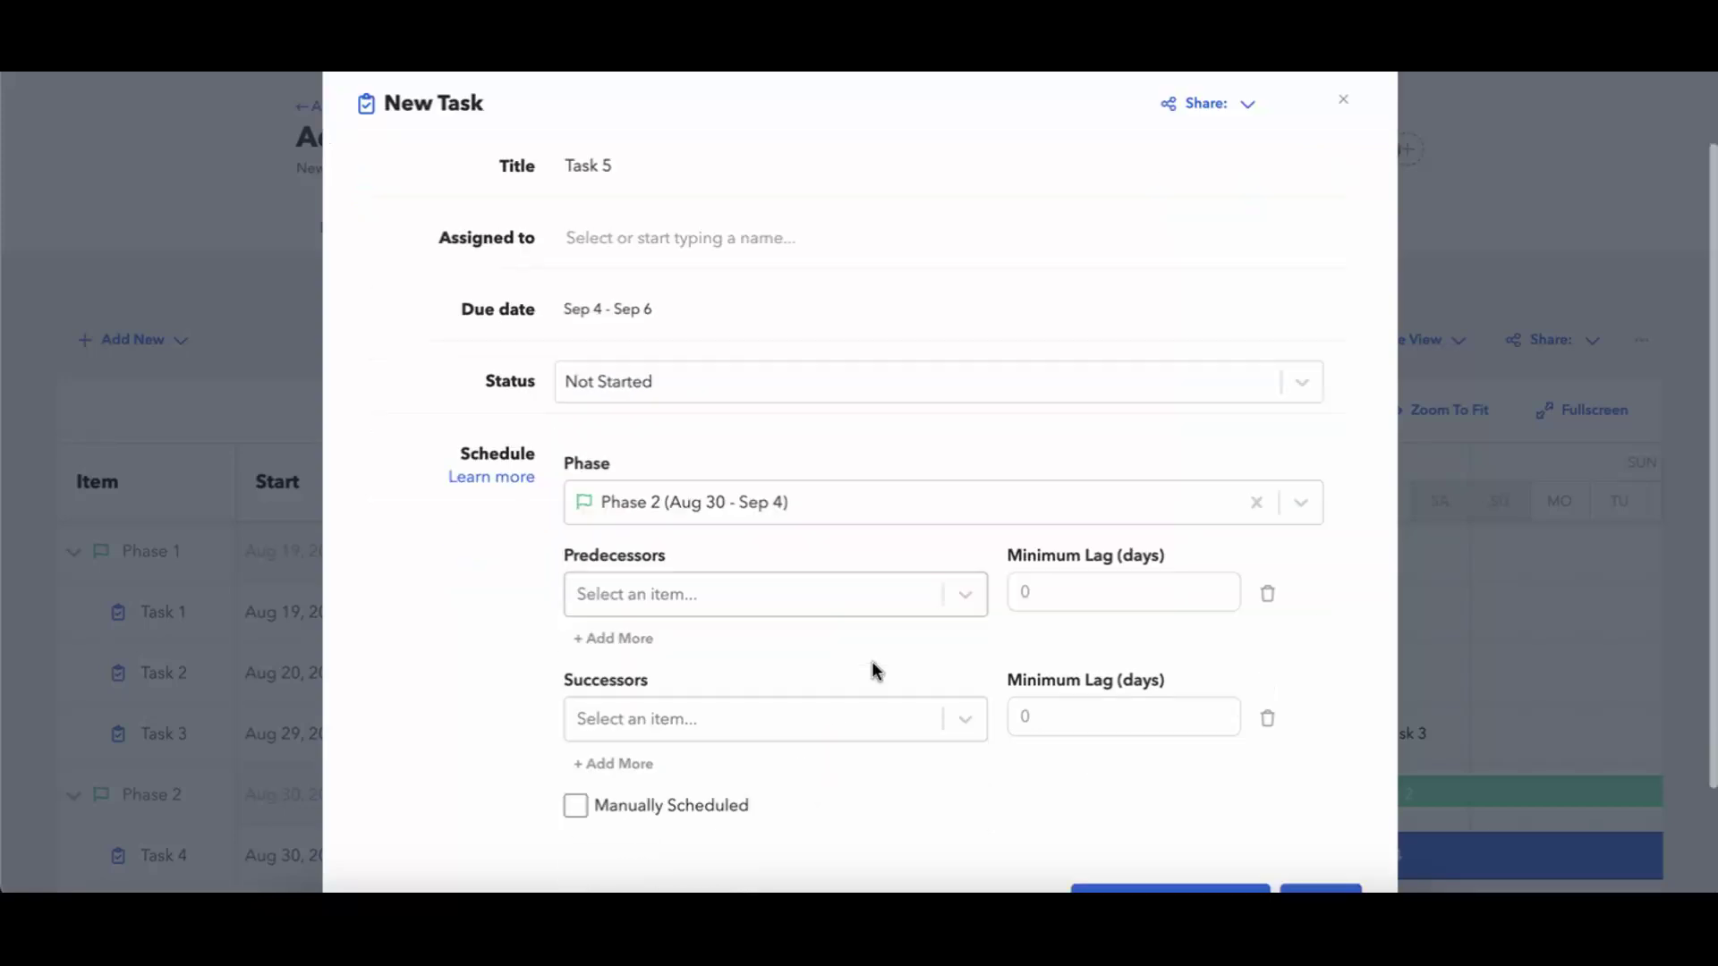
click(1312, 767)
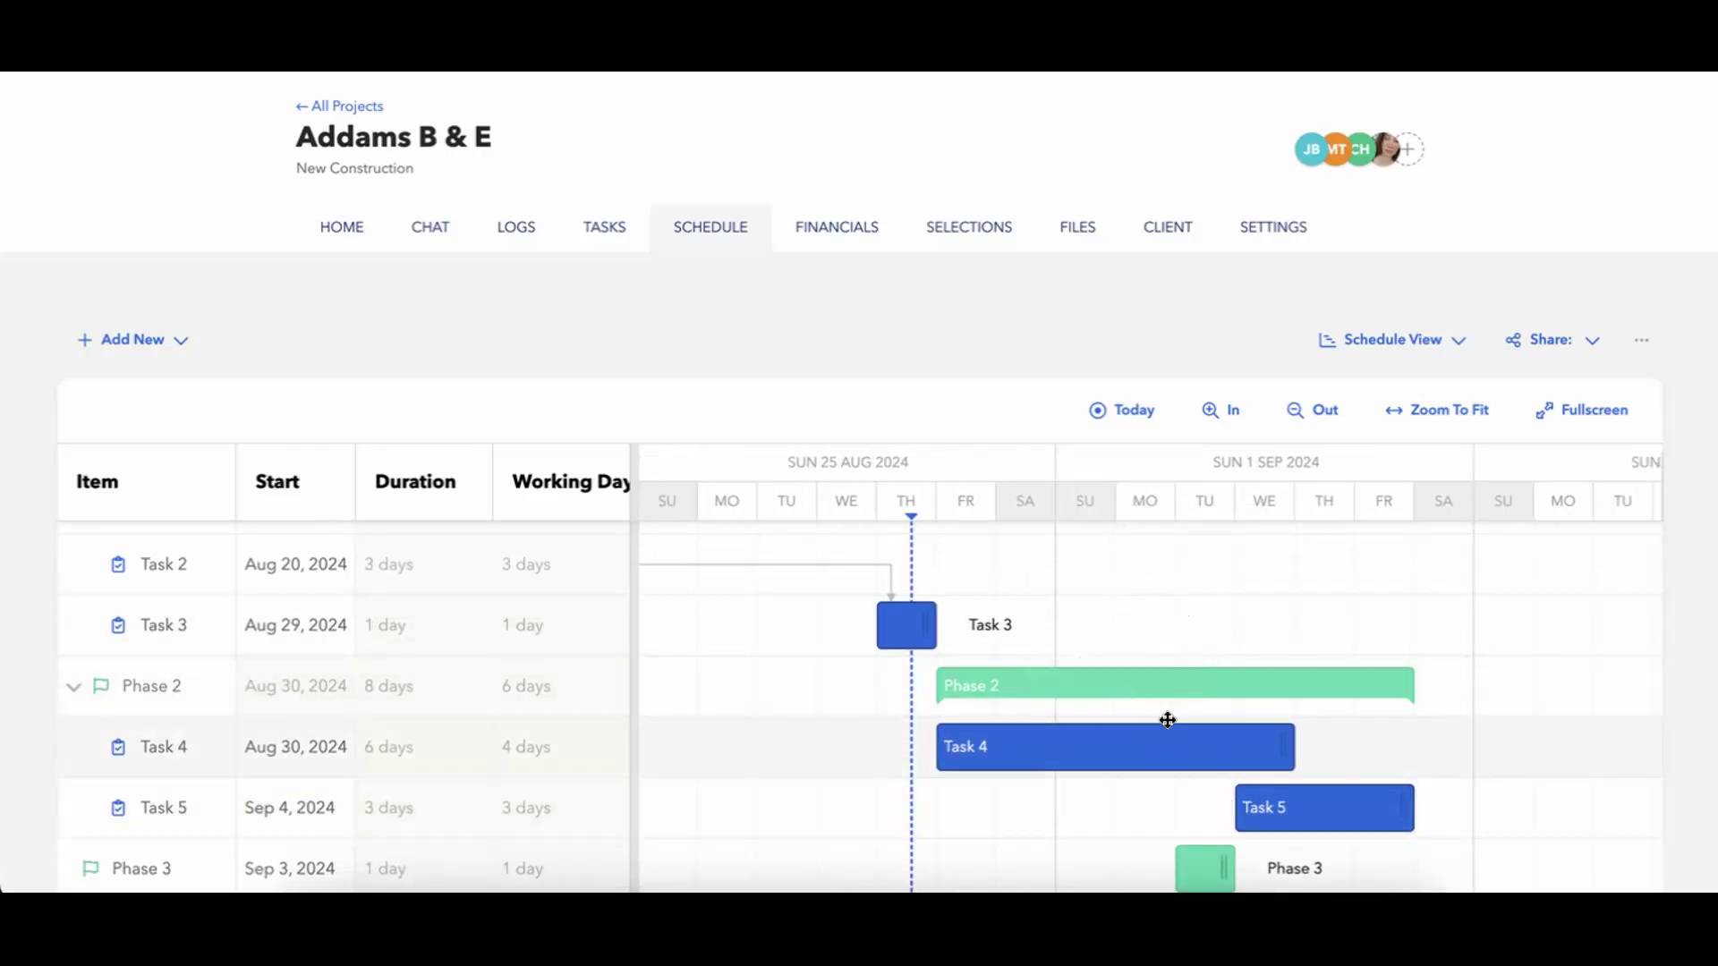
scroll(1168, 721, up, 1)
scroll(1167, 720, up, 1)
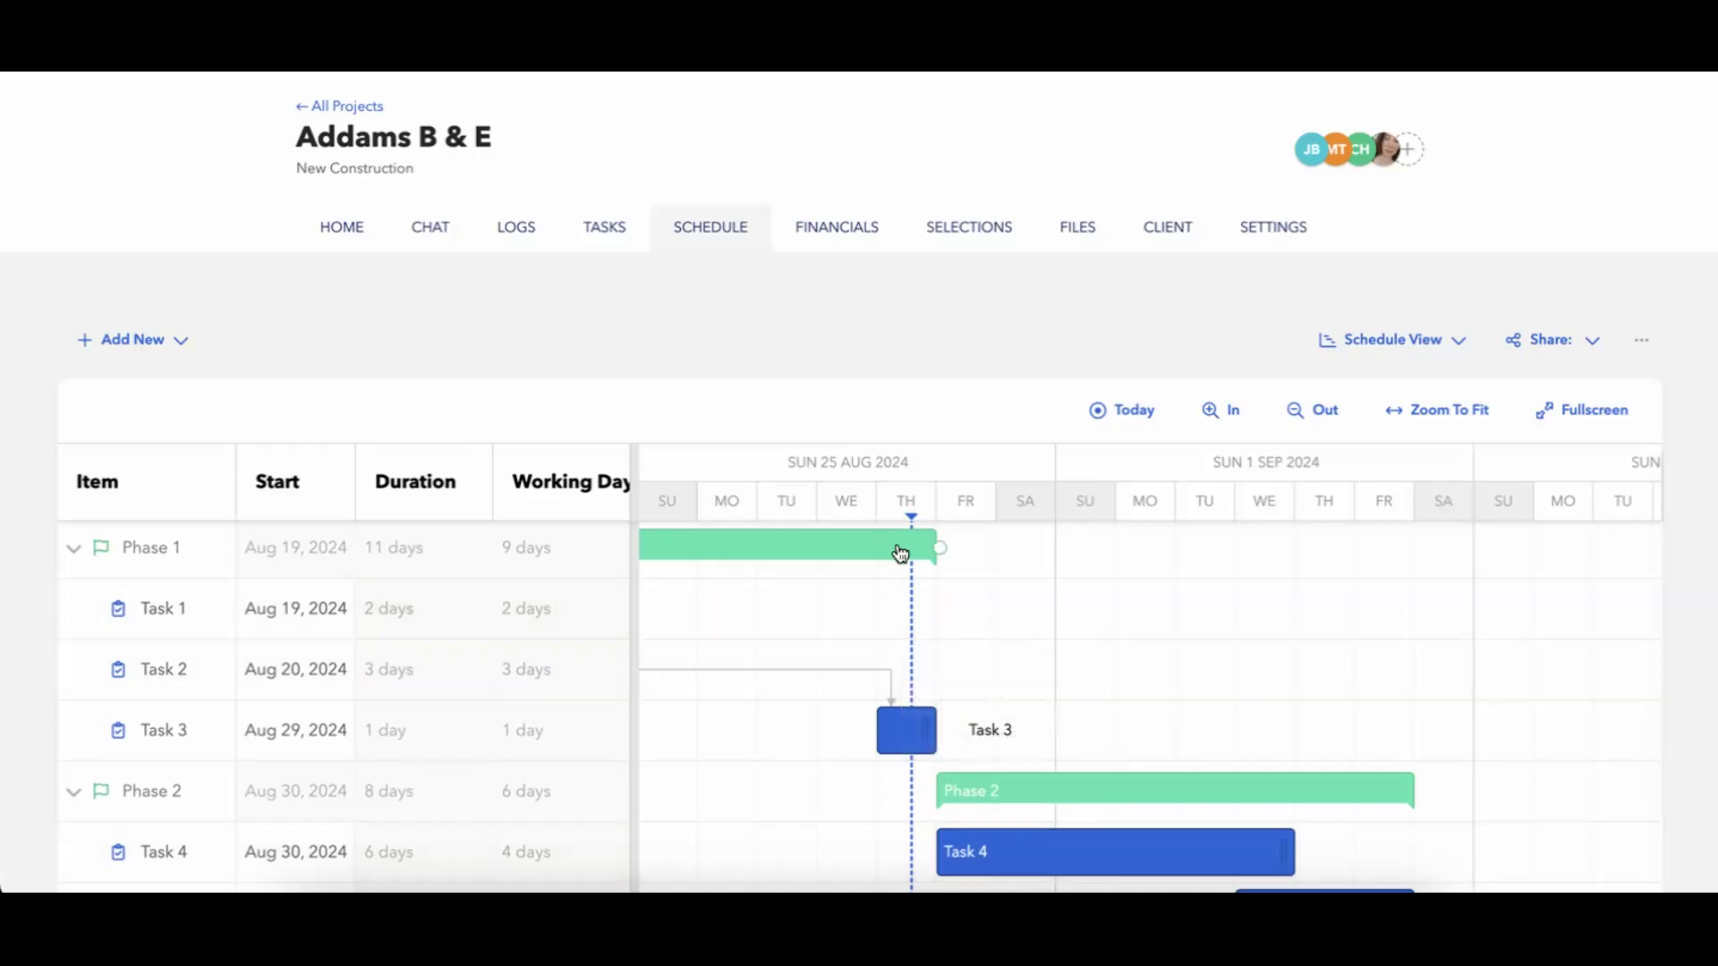
mouse_move(900, 552)
scroll(1096, 672, down, 2)
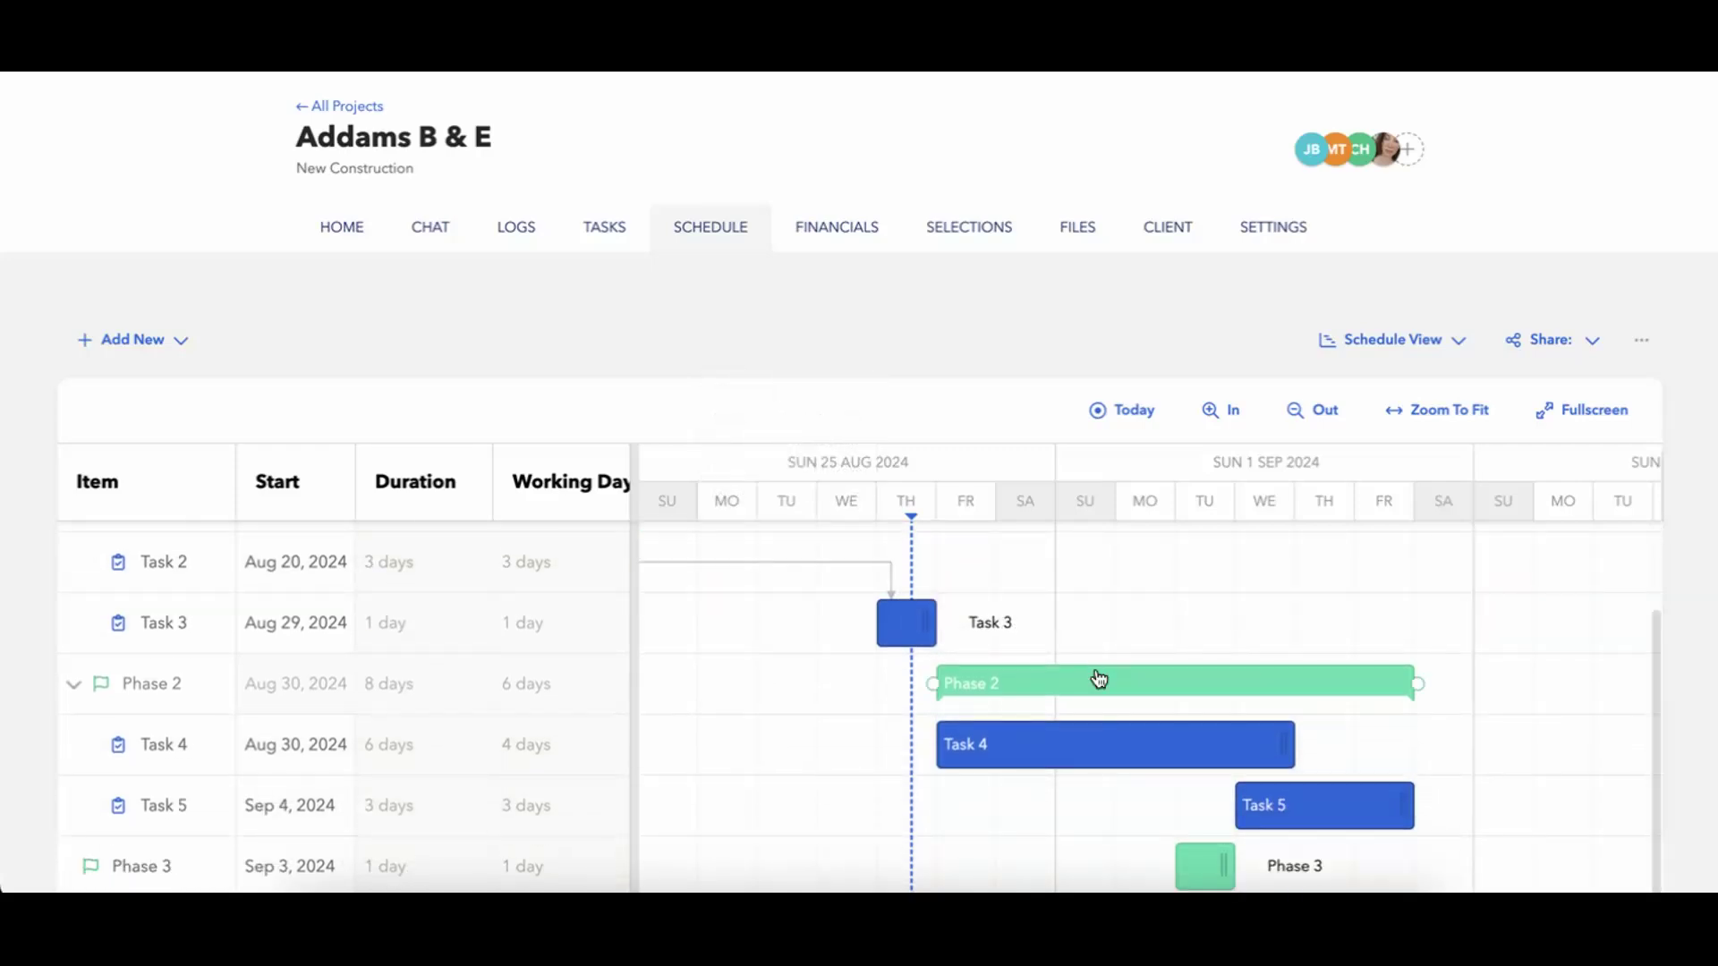
scroll(1097, 679, up, 2)
scroll(1173, 710, down, 2)
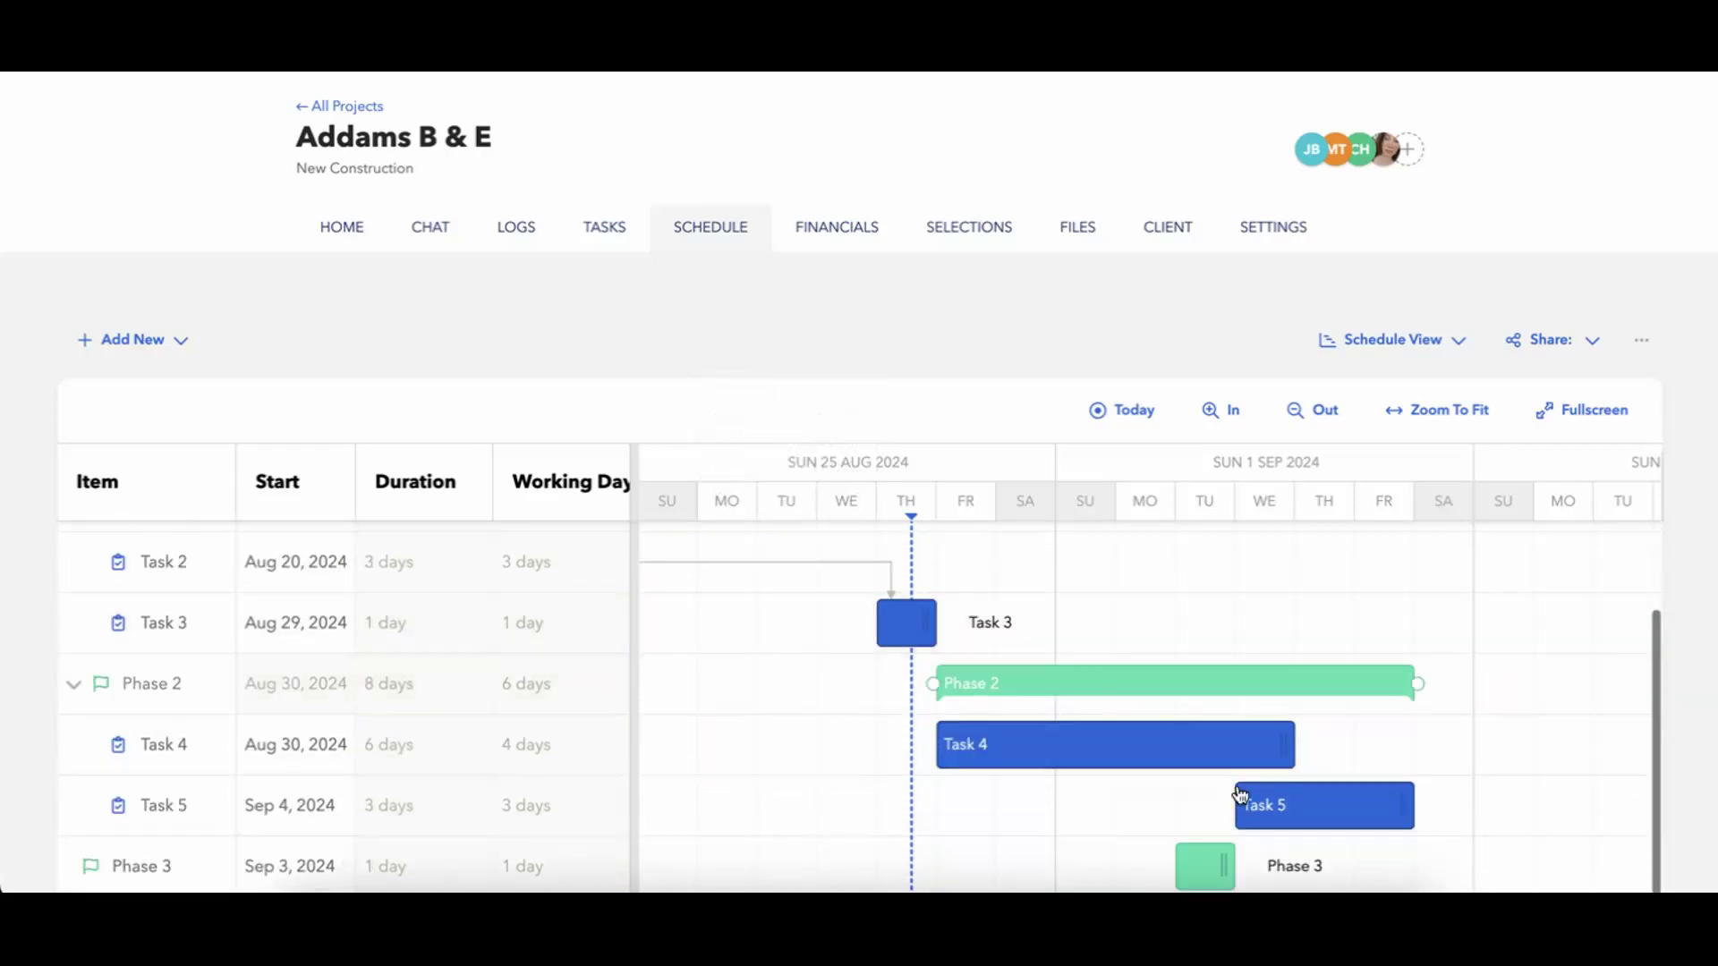
Link the end of Phase 1 to the start of Phase 2 on the timeline so Phase 2 becomes its successor.
scroll(1154, 660, up, 2)
scroll(1036, 667, left, 5)
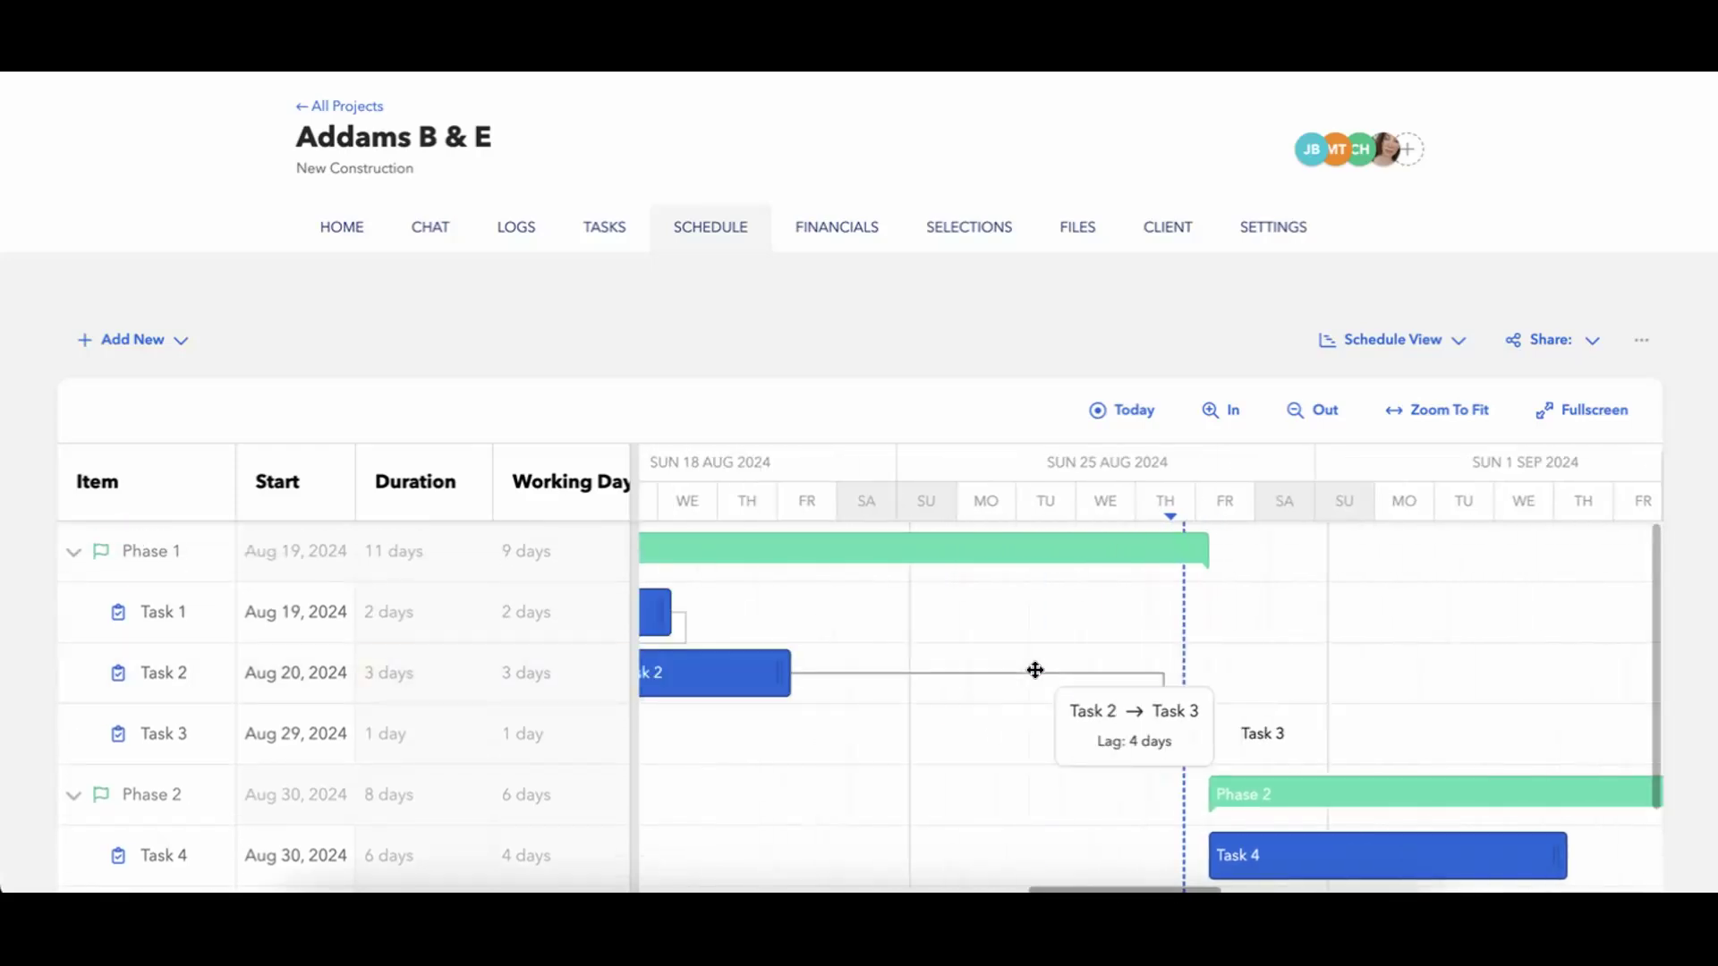
scroll(1071, 750, right, 3)
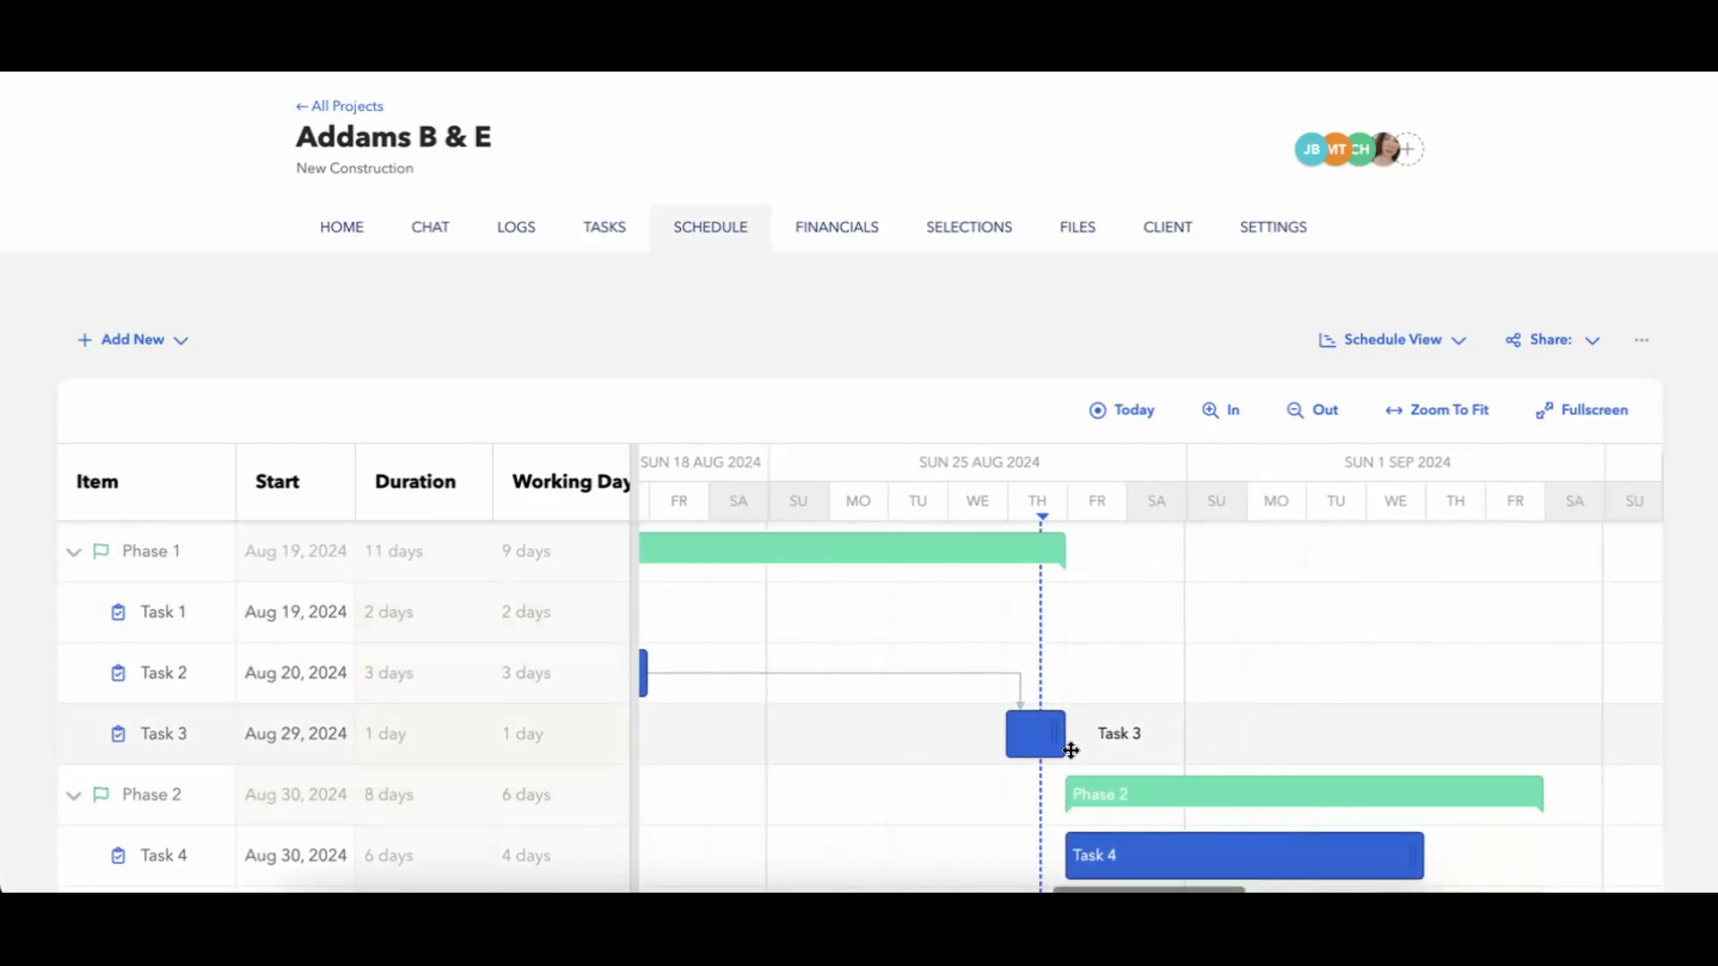
mouse_move(1069, 542)
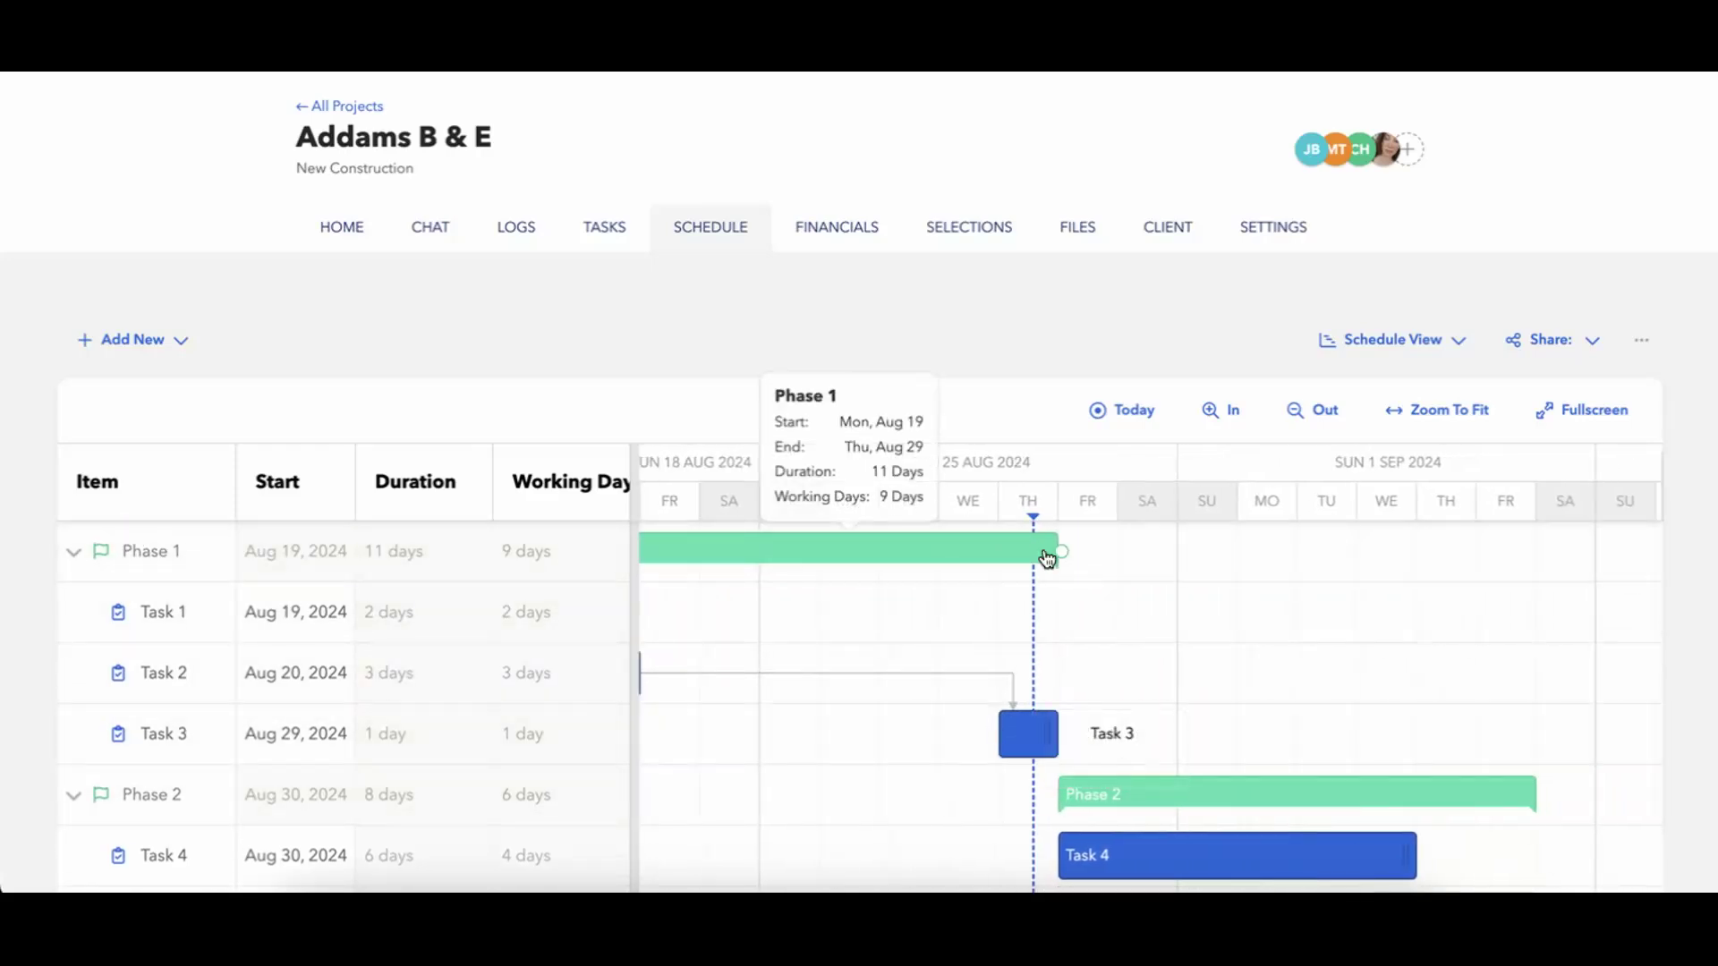
drag(1065, 560, 1090, 795)
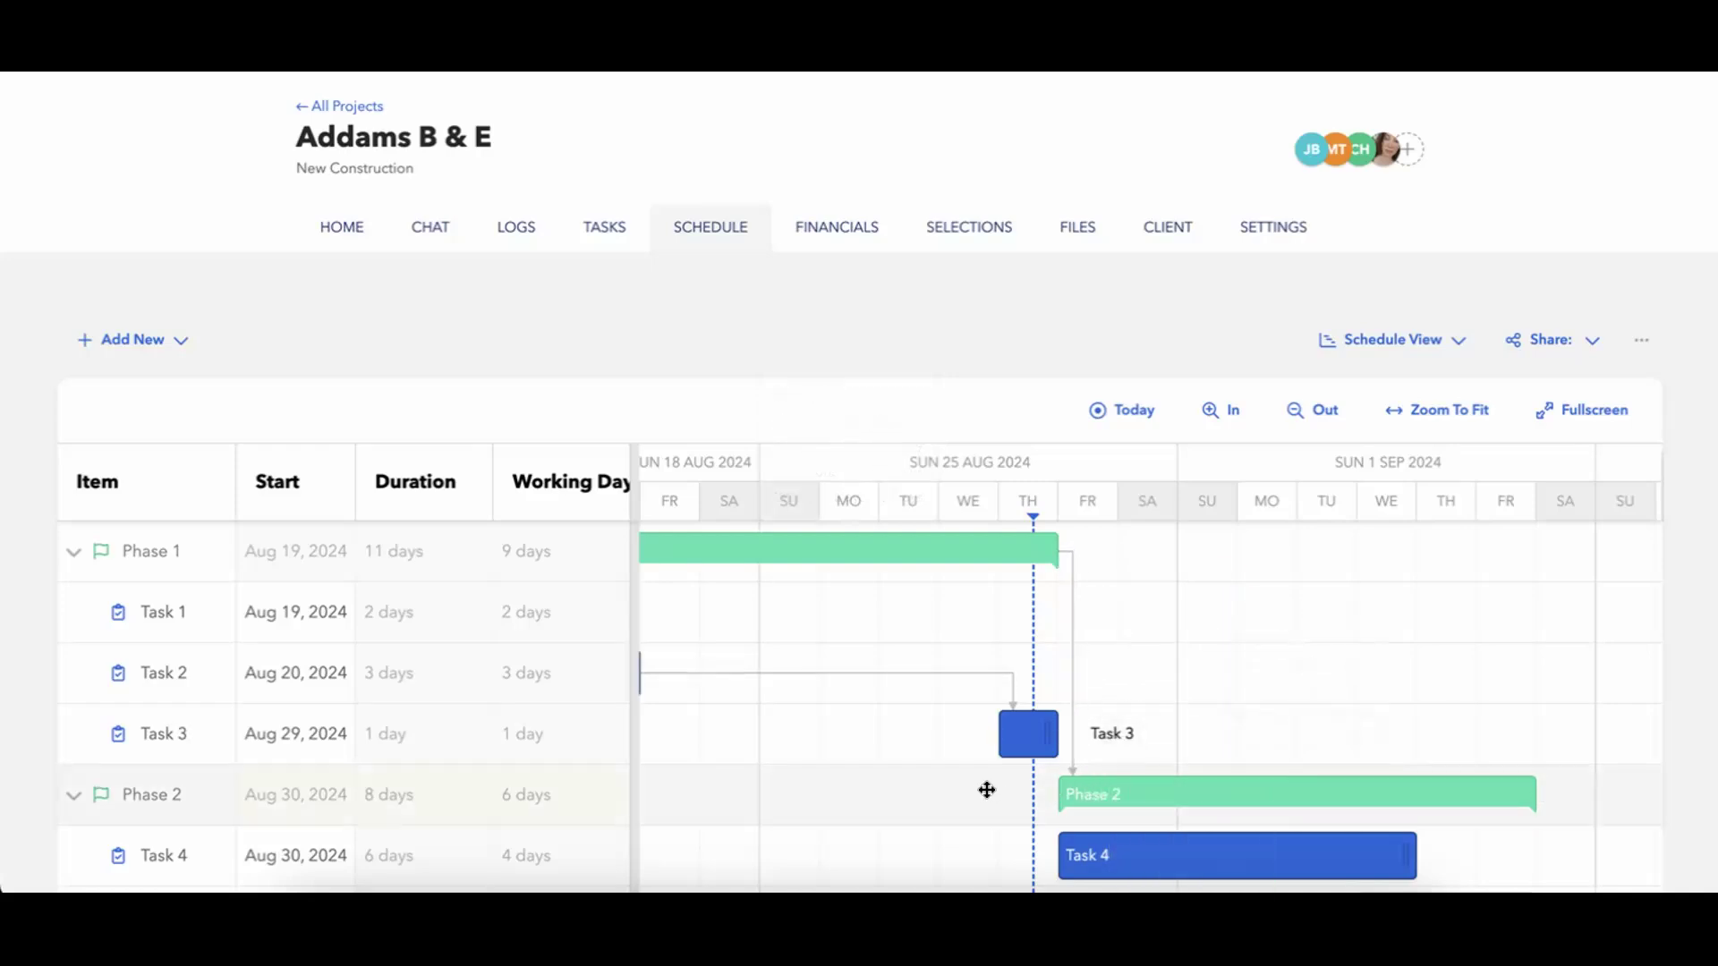
Move the whole Phase 1 bar one week later on the timeline to start on Aug 26 and check Phase 2's tasks.
mouse_move(1060, 558)
scroll(967, 806, left, 2)
drag(917, 560, 1334, 579)
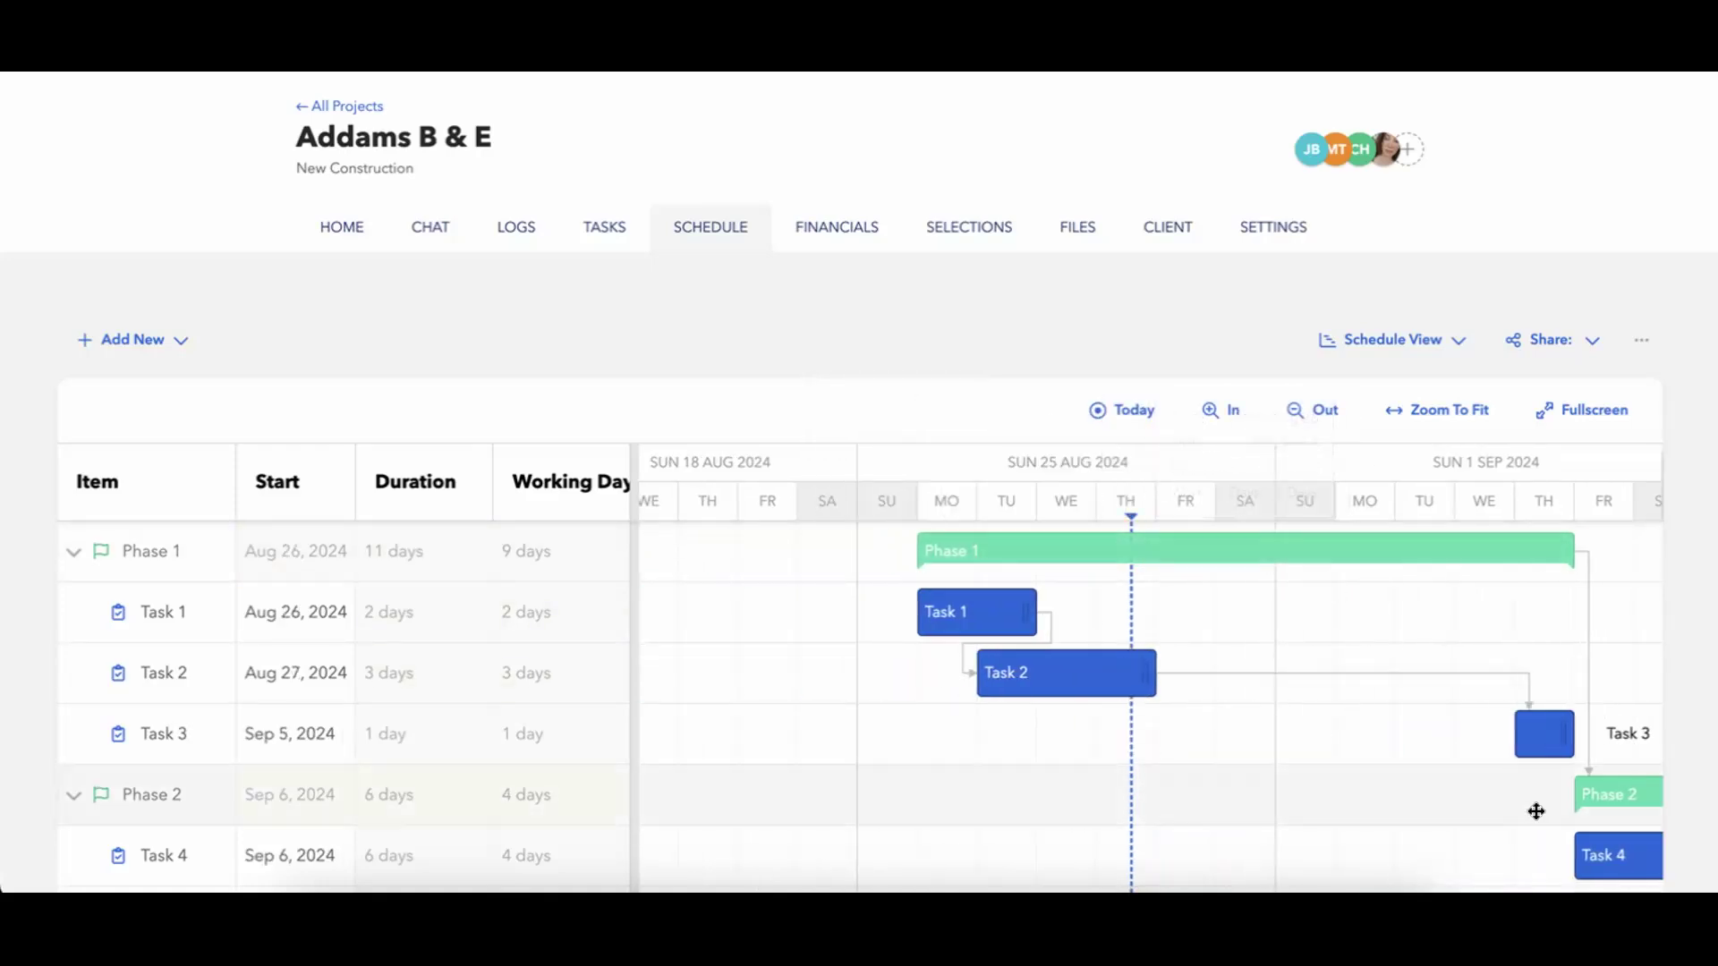
scroll(1536, 812, right, 5)
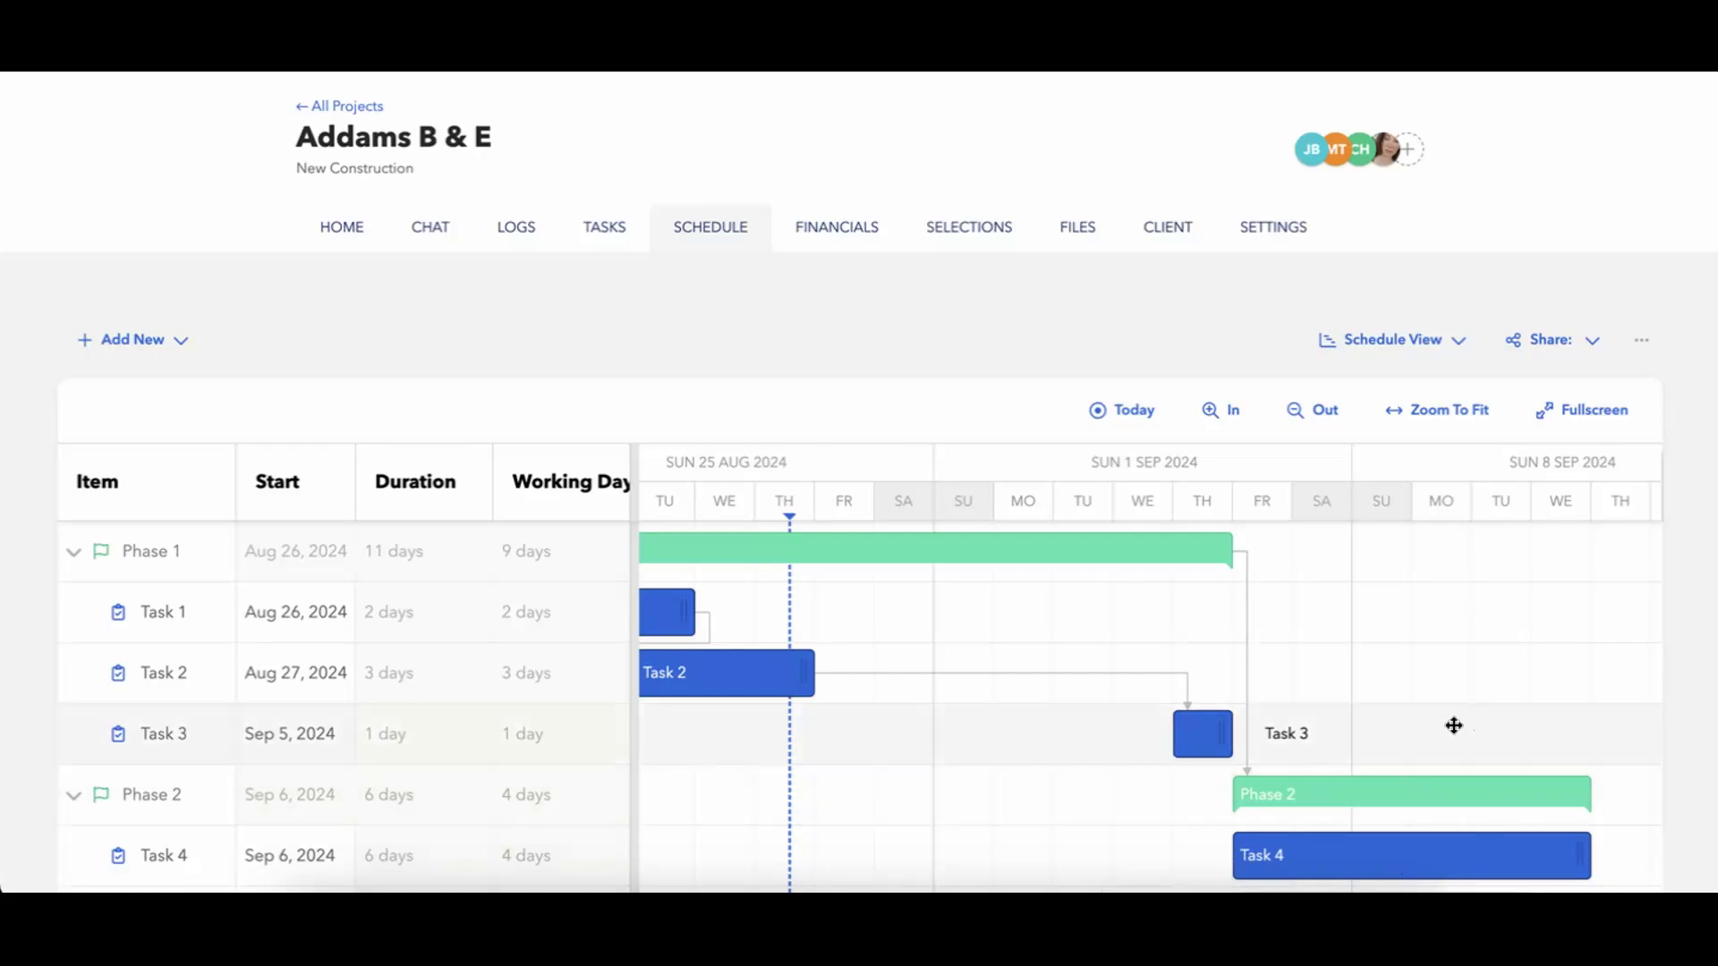
scroll(1455, 729, down, 2)
mouse_move(1456, 733)
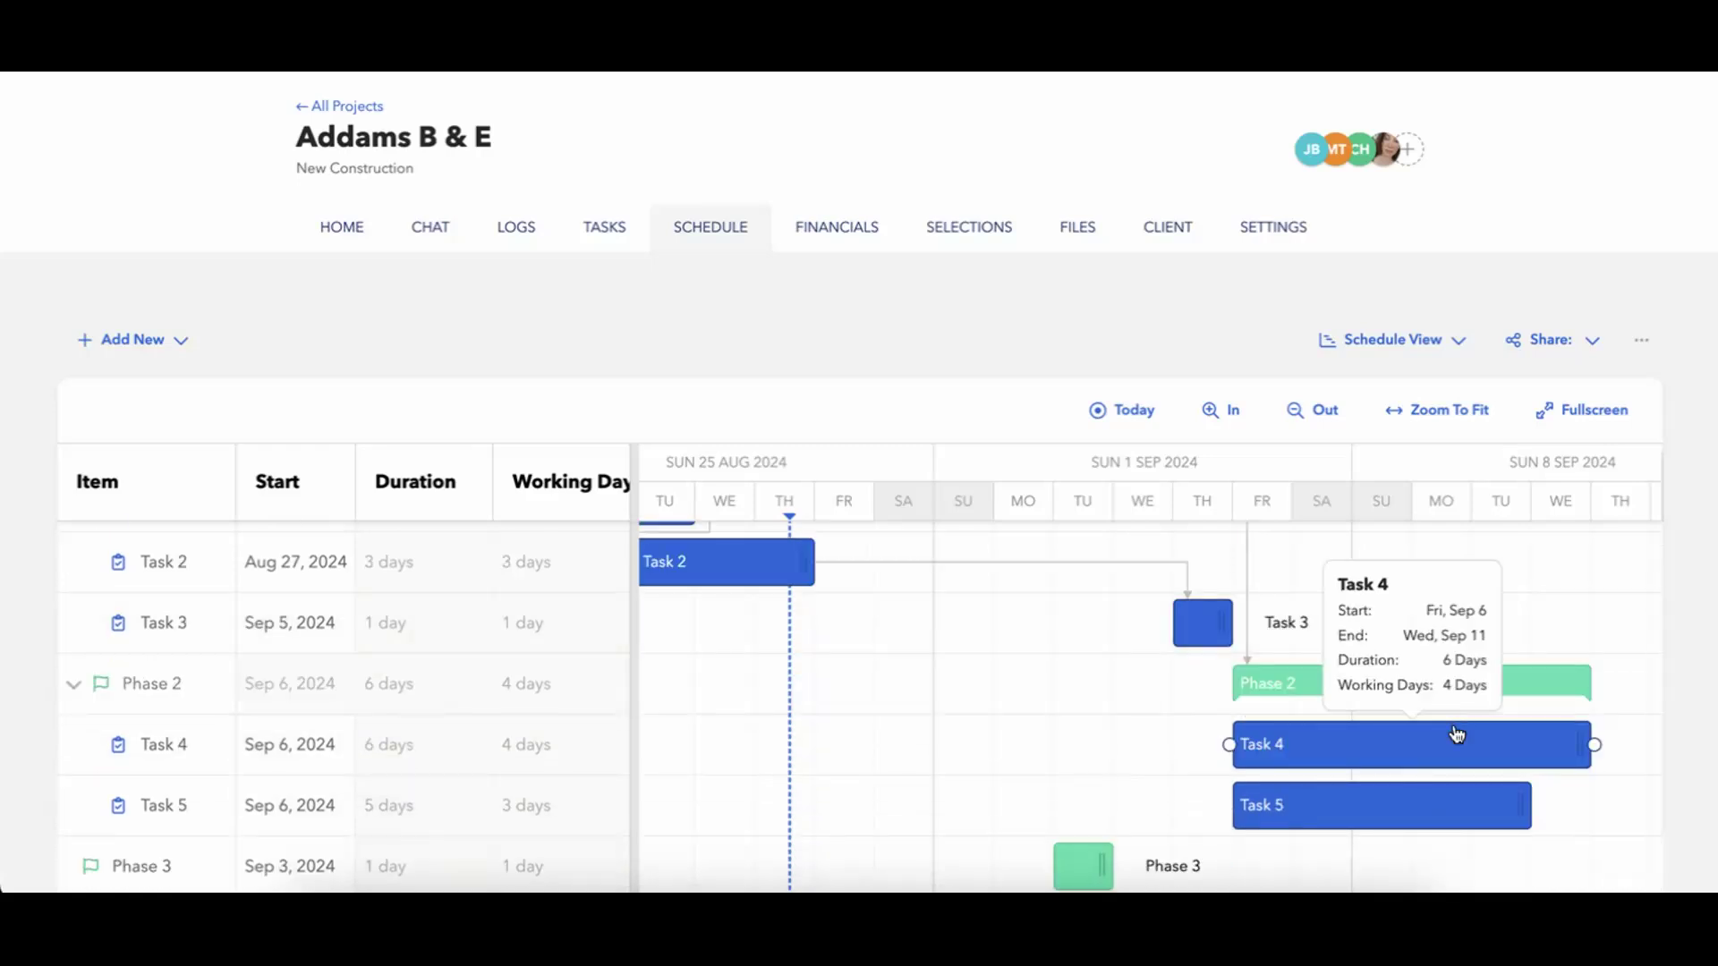
mouse_move(1352, 794)
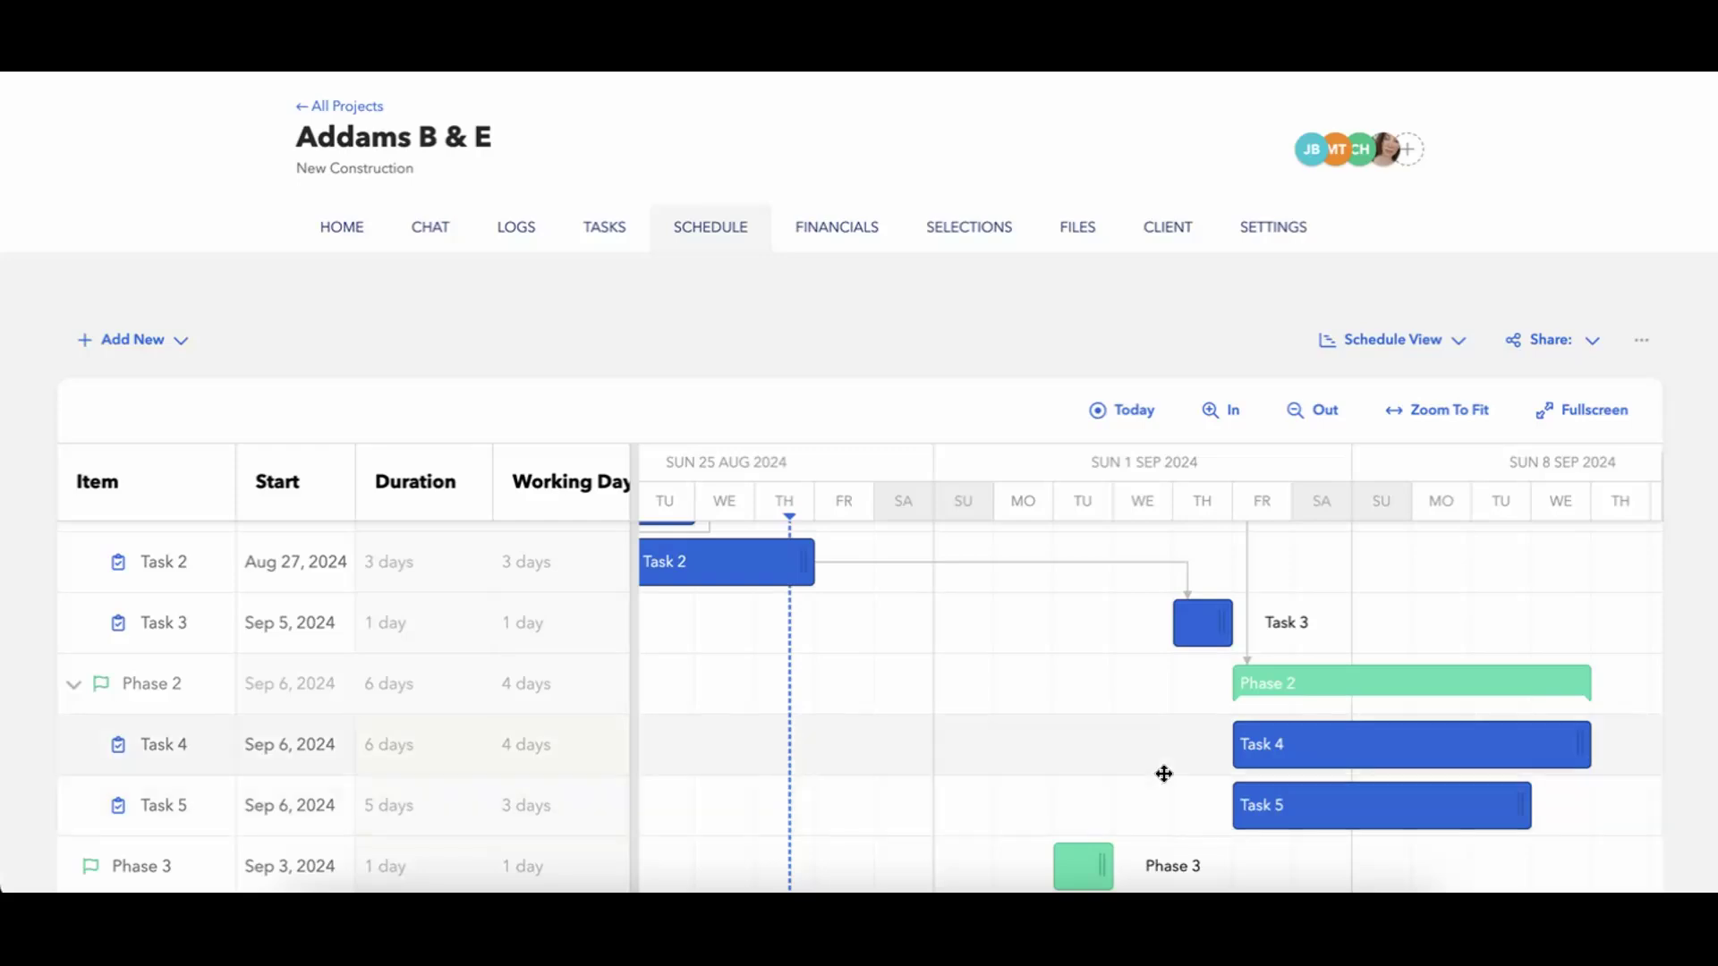
scroll(1164, 774, right, 5)
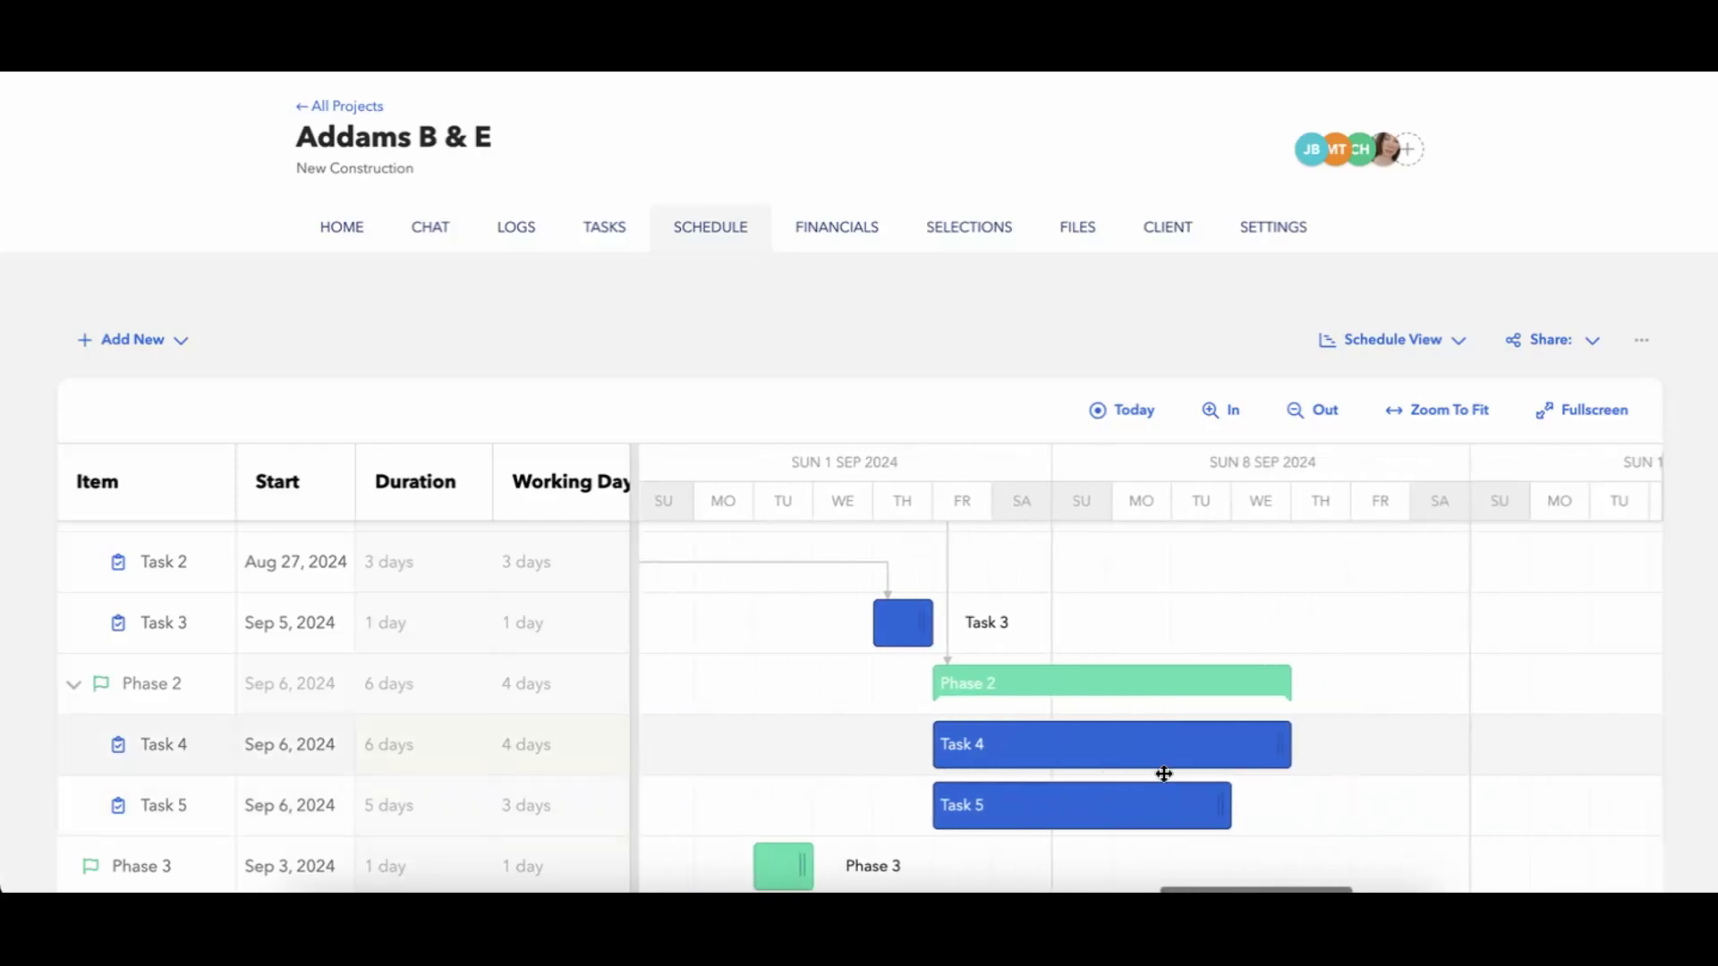
mouse_move(1143, 763)
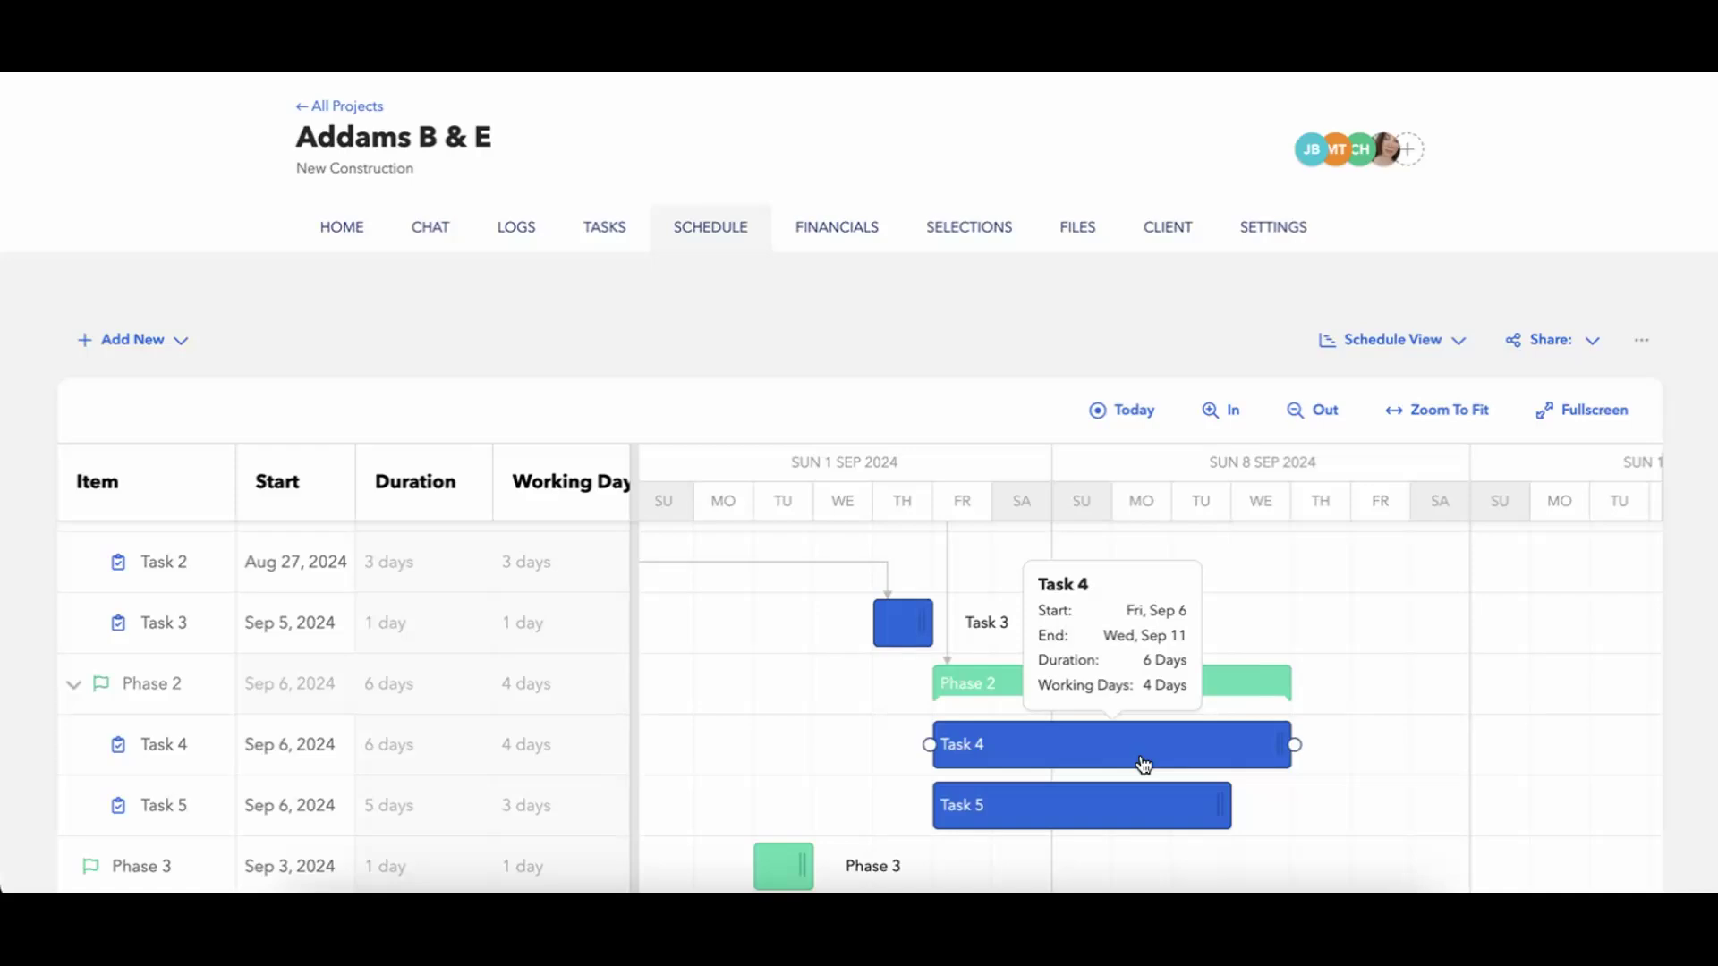
Link the end of Task 4 to Task 5 within Phase 2 on the timeline, making Task 5 its successor.
scroll(1143, 765, up, 2)
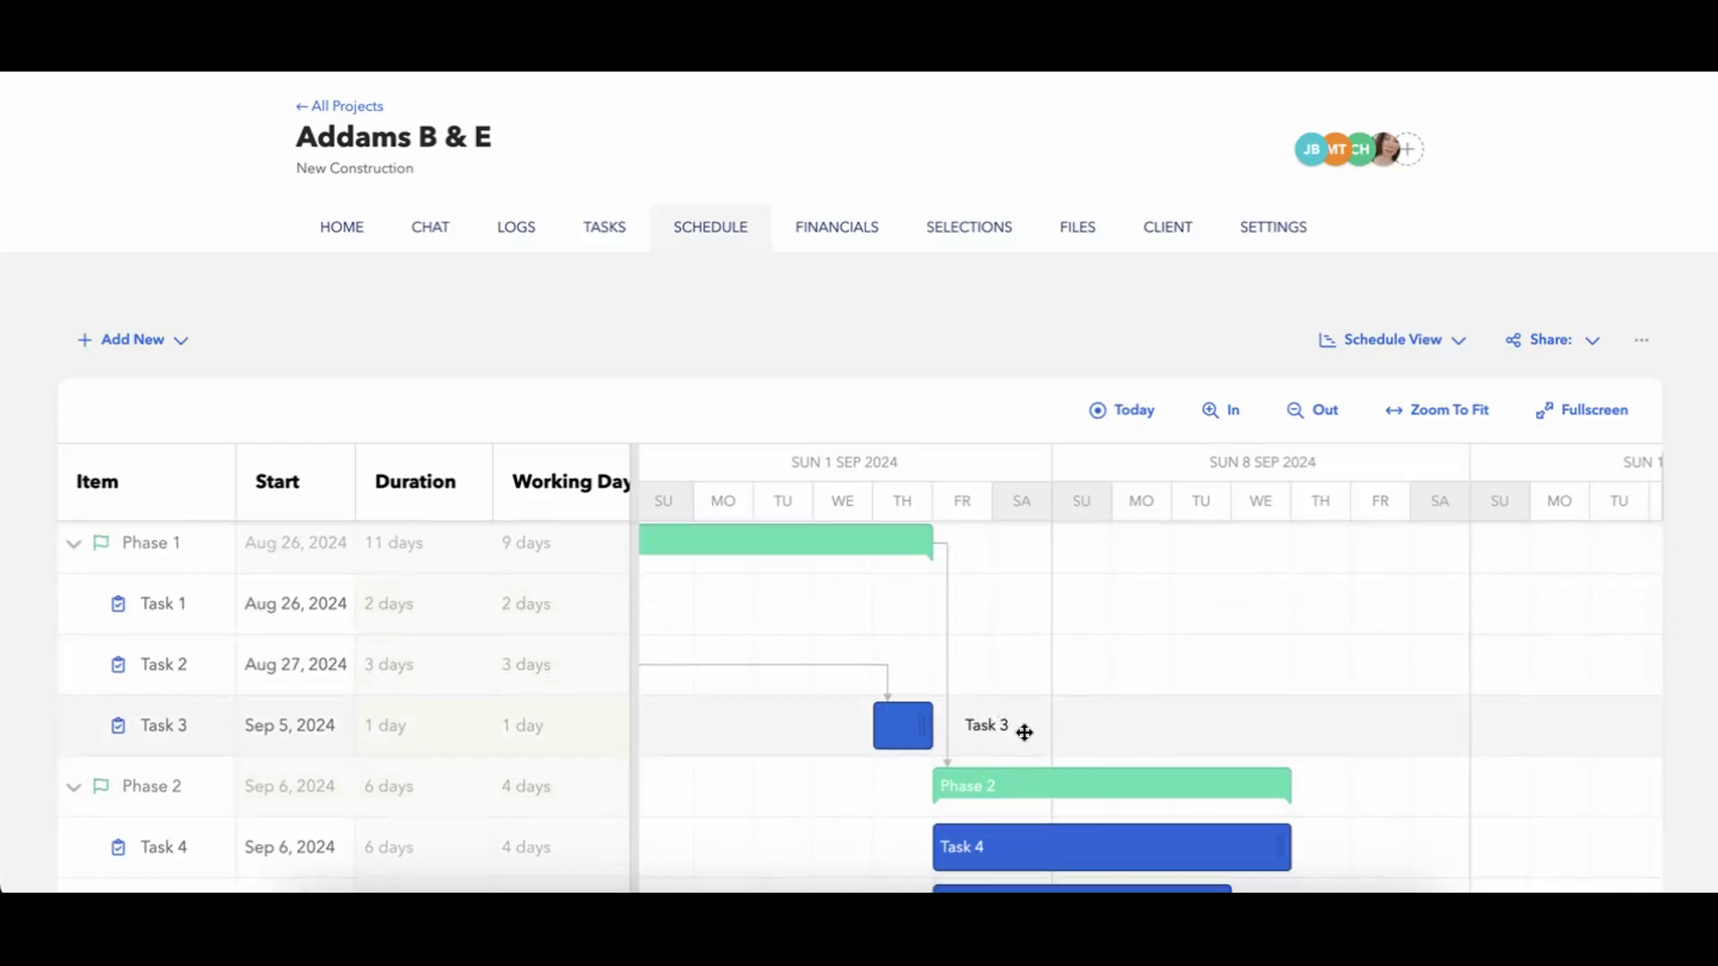
scroll(1020, 729, down, 2)
mouse_move(1029, 764)
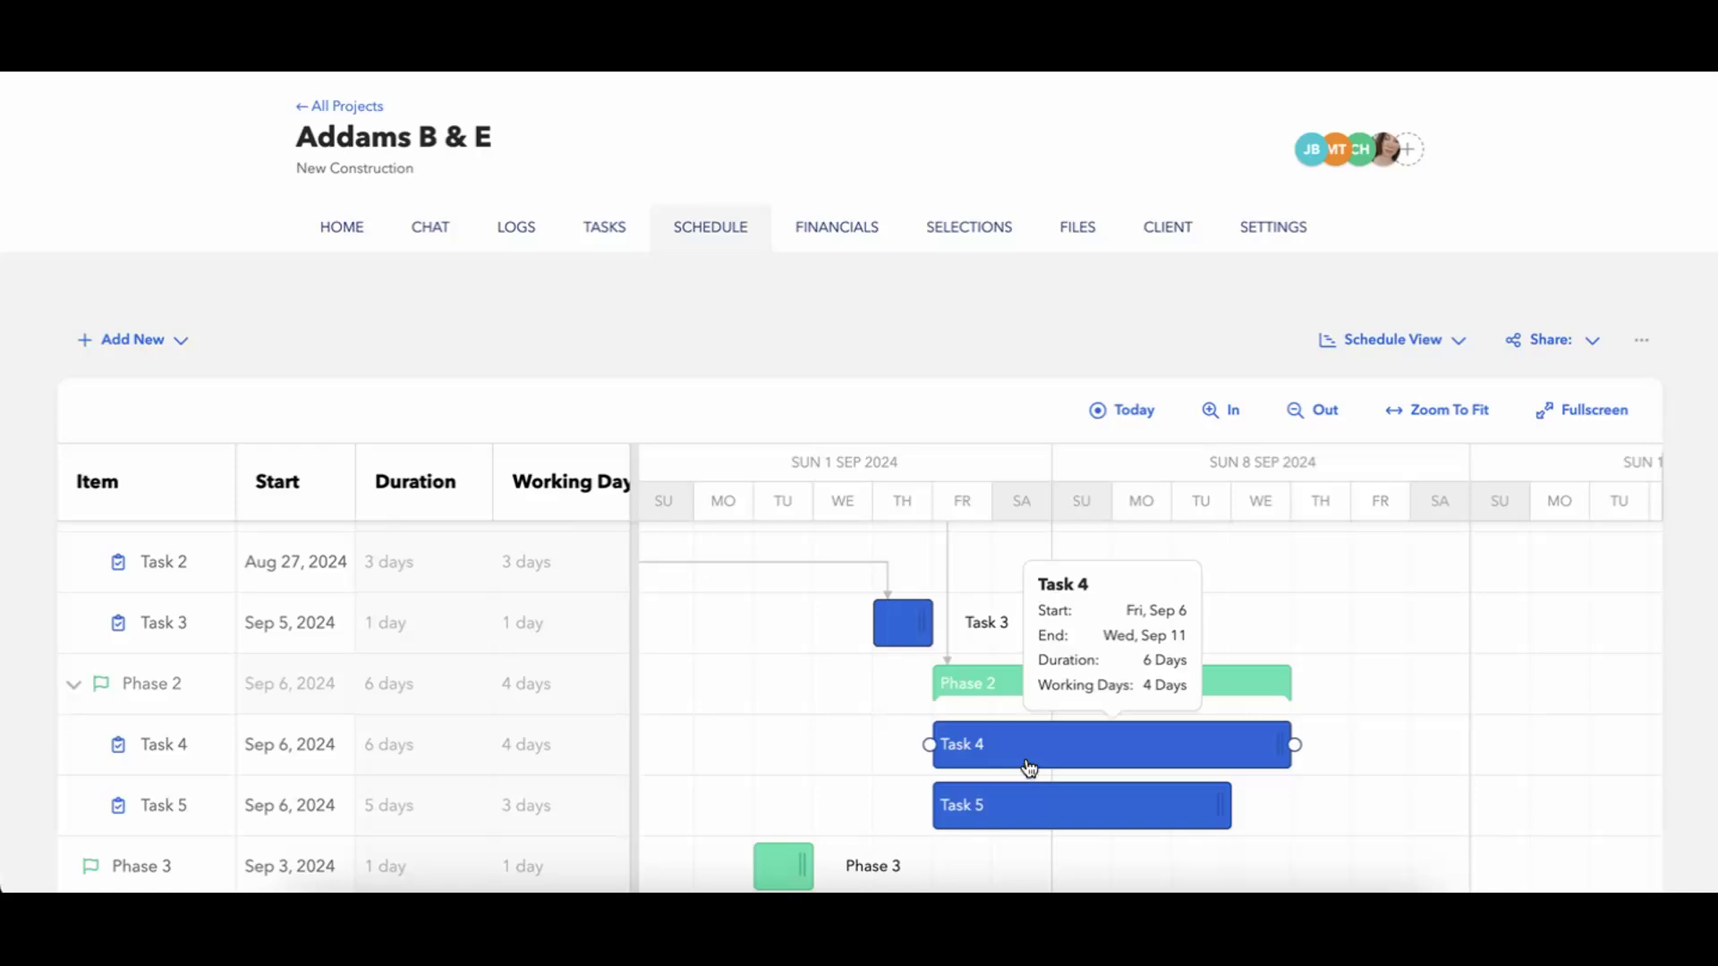
scroll(993, 644, up, 2)
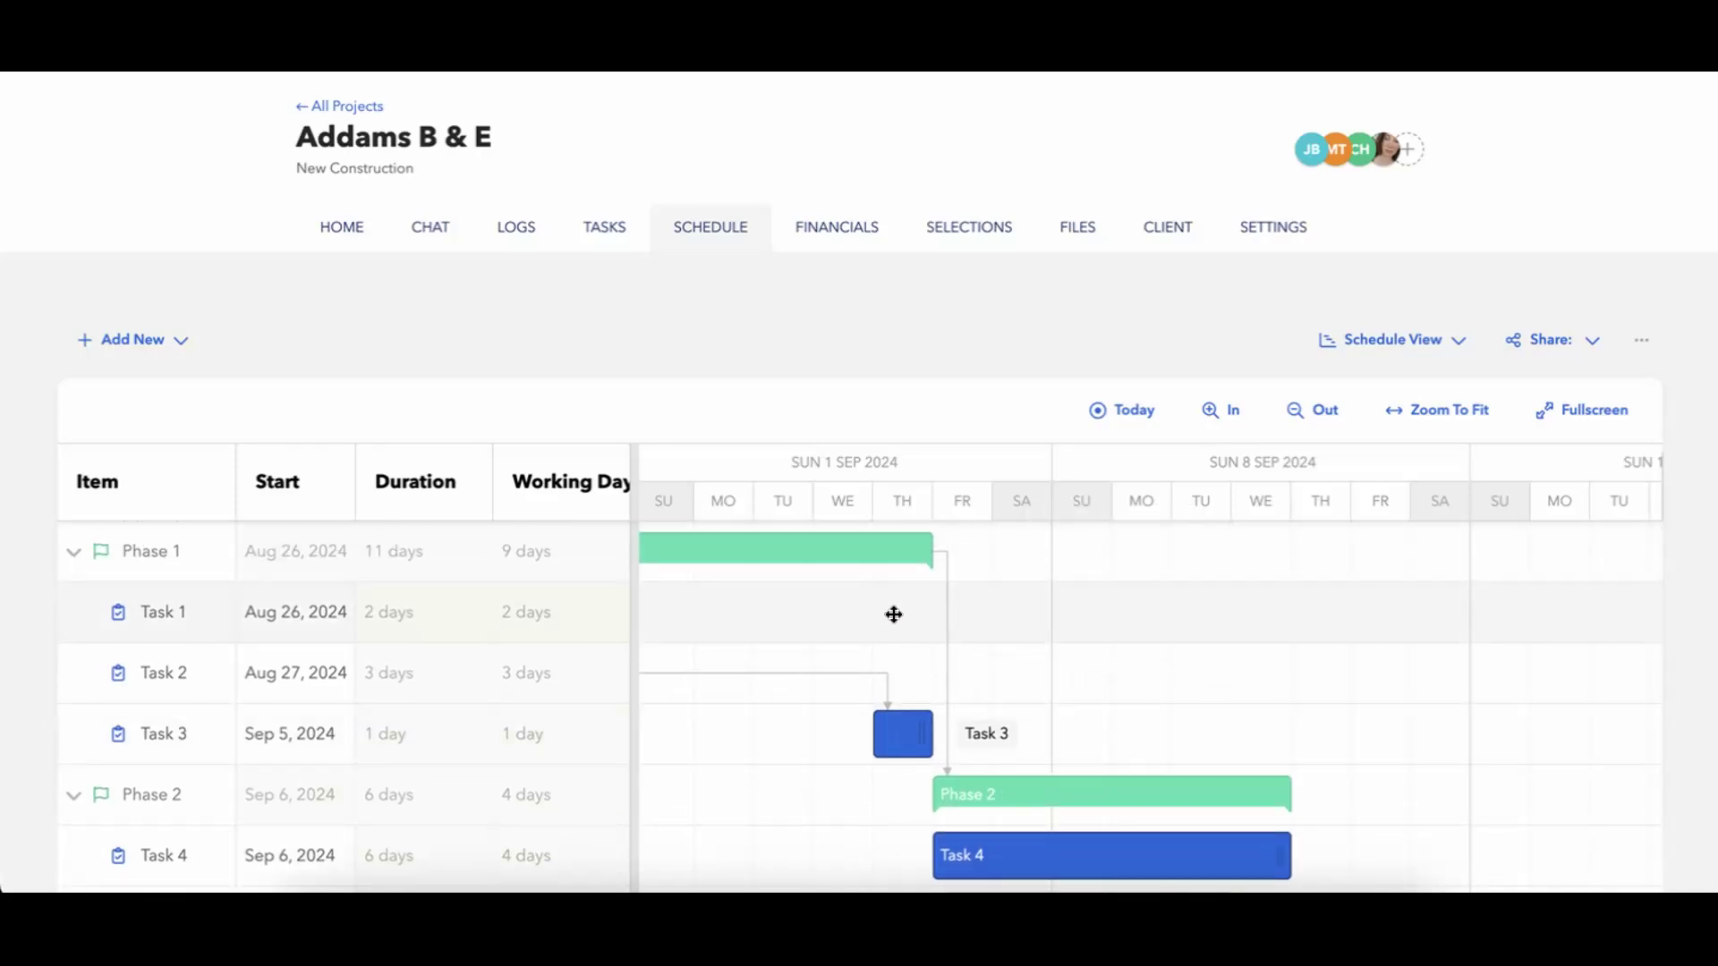
mouse_move(846, 553)
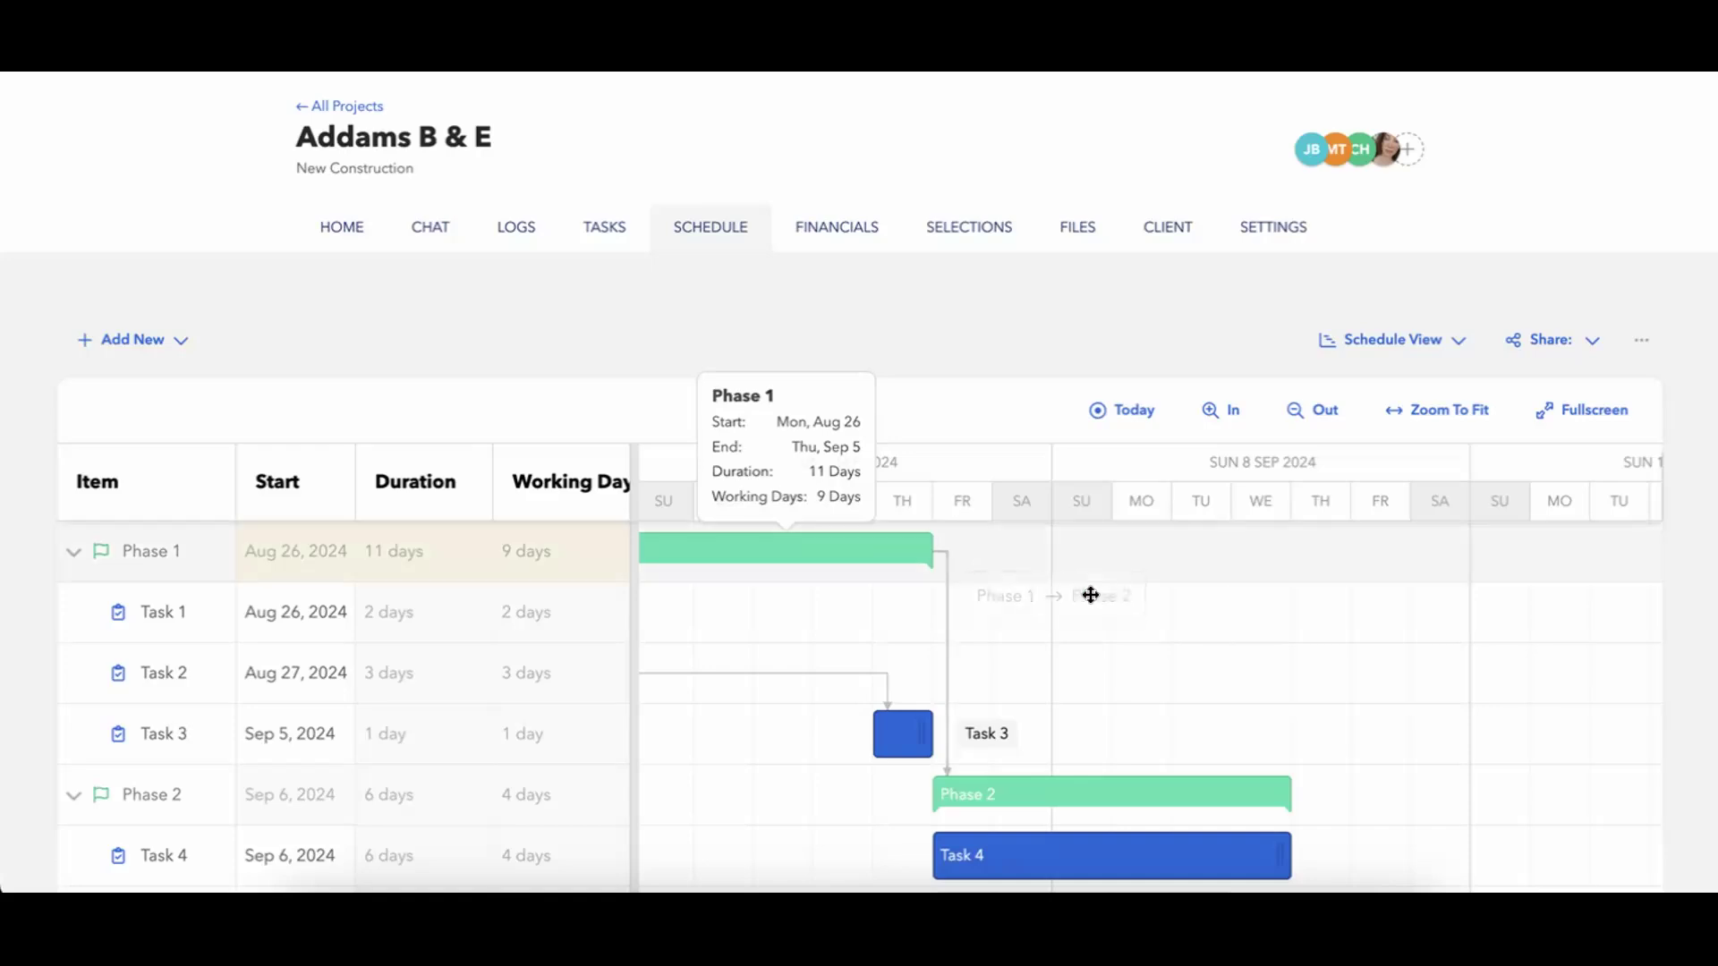
scroll(890, 715, down, 2)
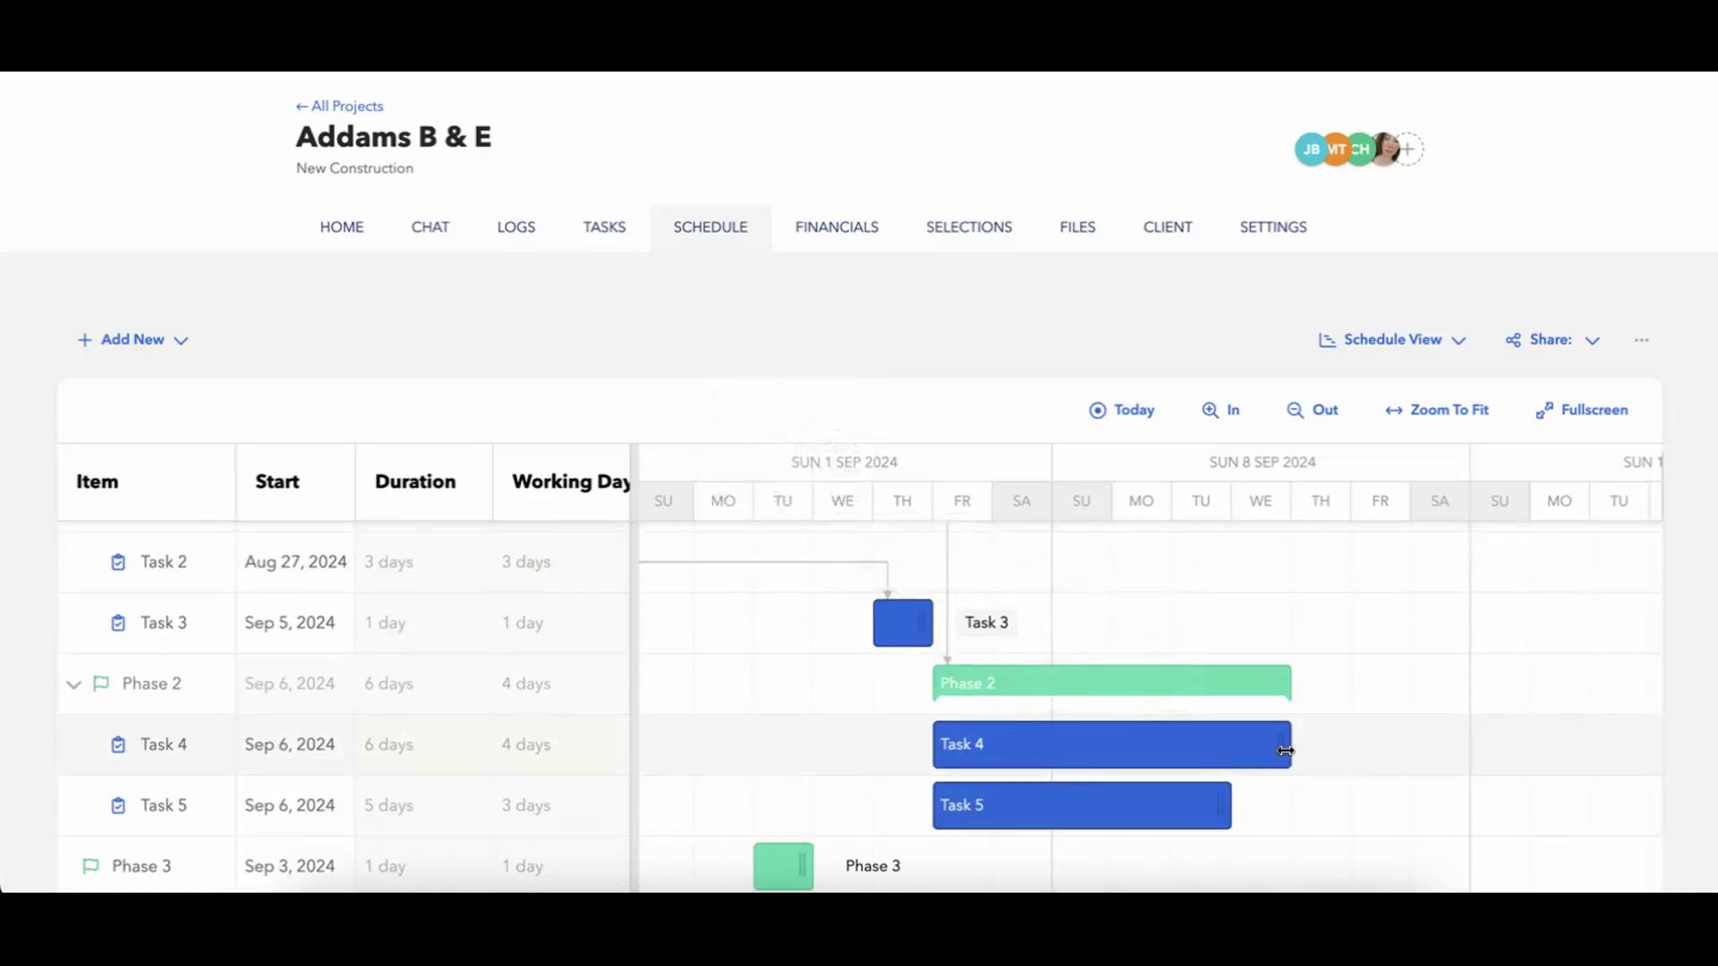
drag(1289, 750, 1132, 799)
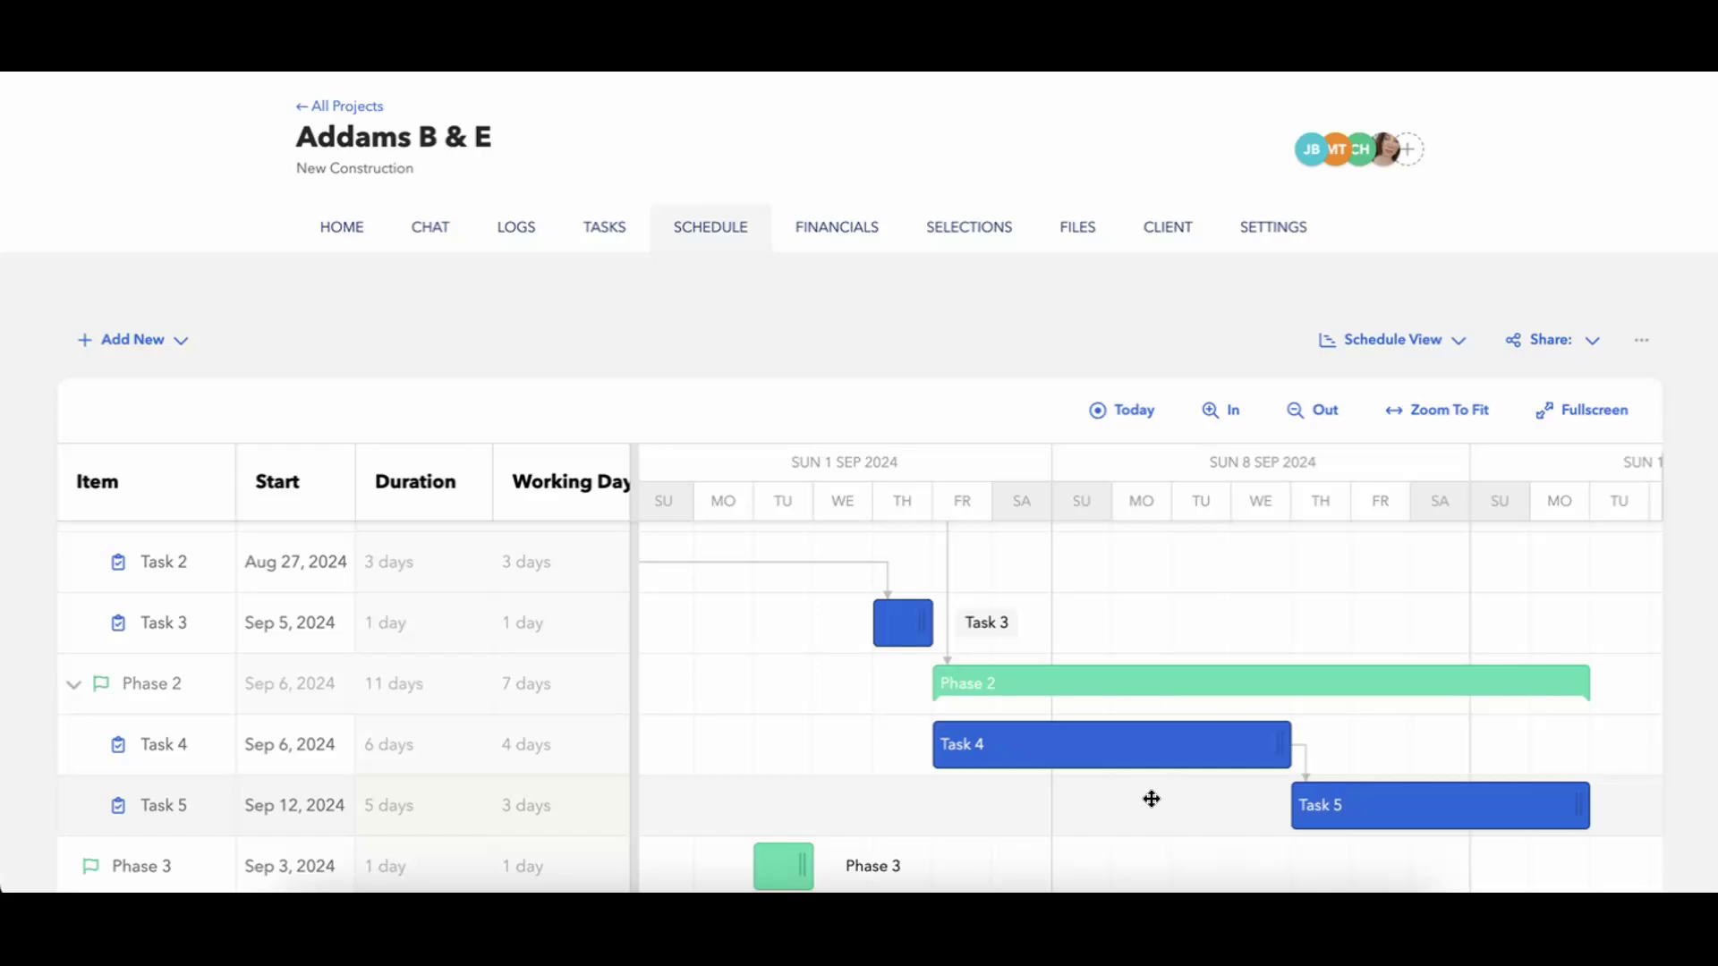
Move the whole Phase 1 bar another week later on the timeline to start on Sep 2.
scroll(1152, 799, up, 2)
drag(976, 541, 1265, 540)
scroll(1434, 783, down, 2)
scroll(1434, 783, right, 5)
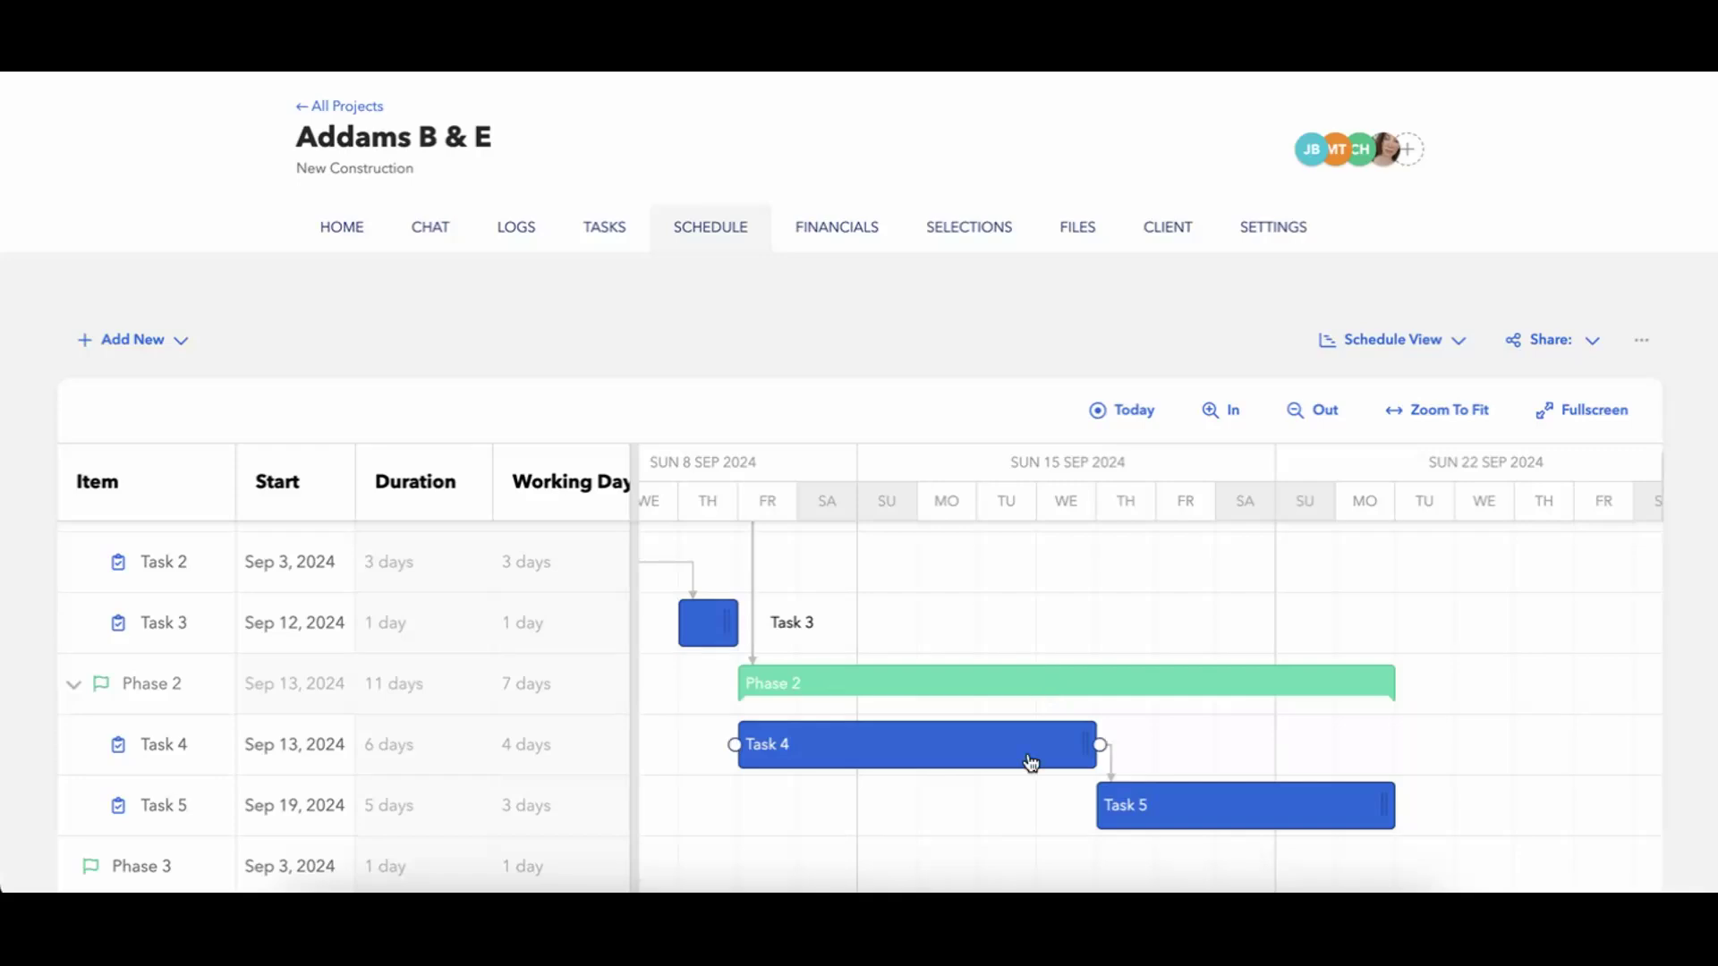
Examine the shifted dates of Phase 2, Task 4 and Task 5 and the dependency line between the two tasks.
mouse_move(1206, 834)
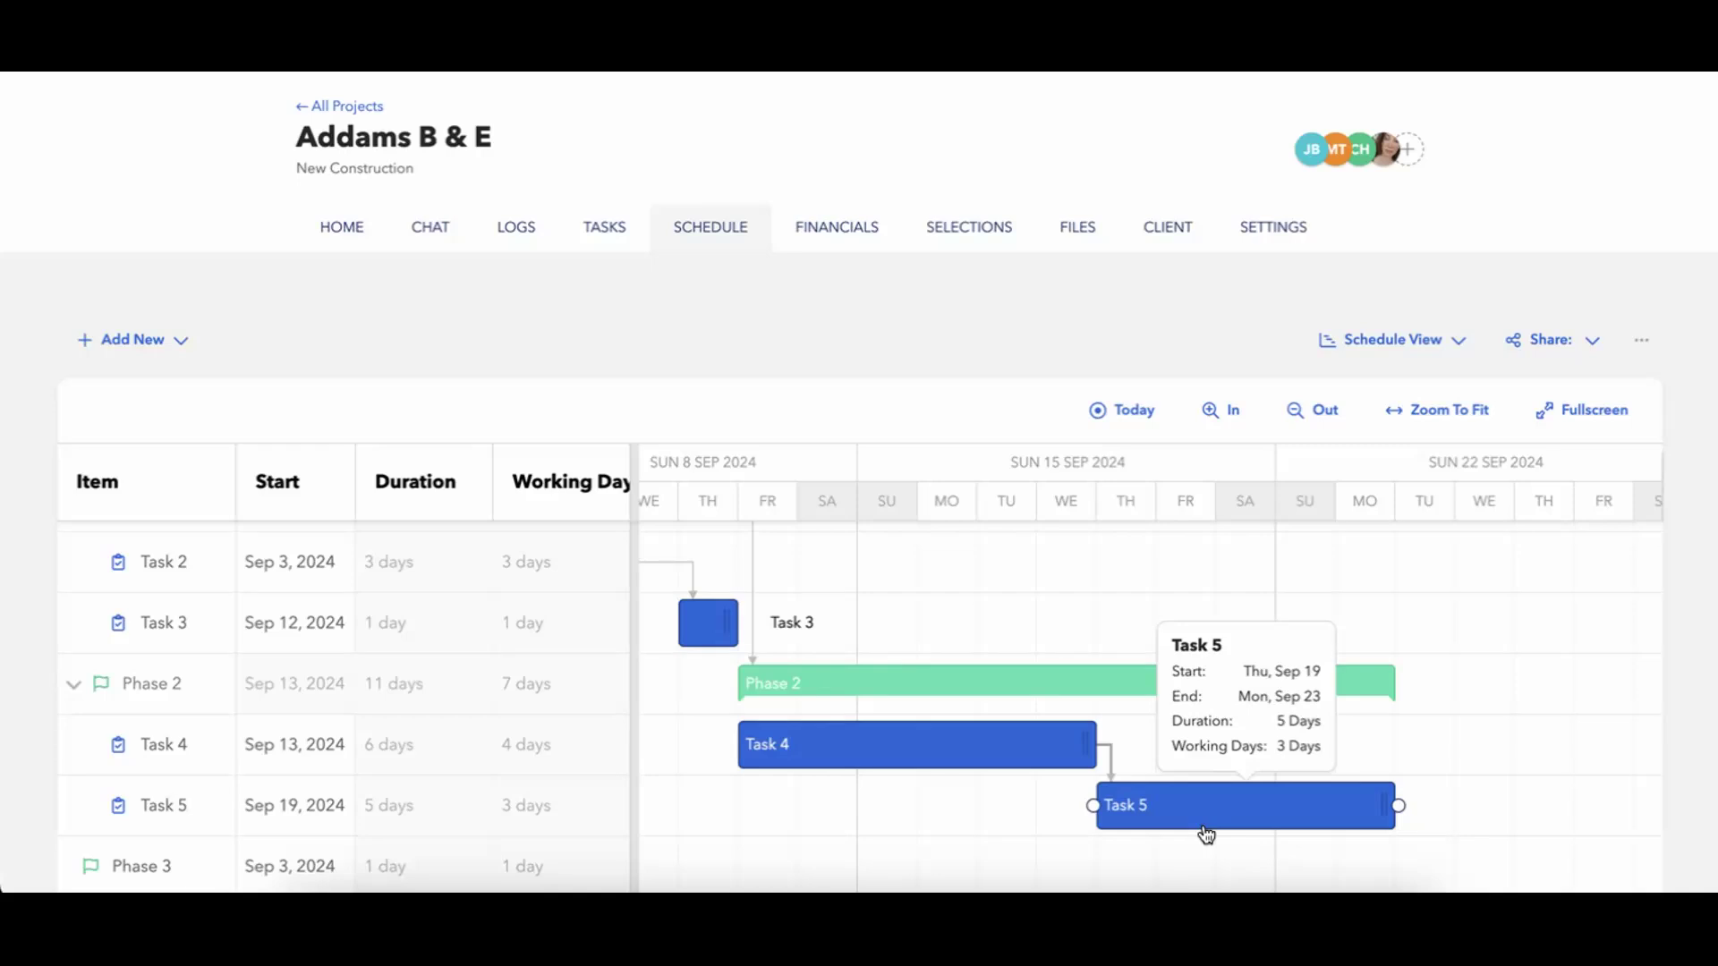
scroll(980, 838, left, 4)
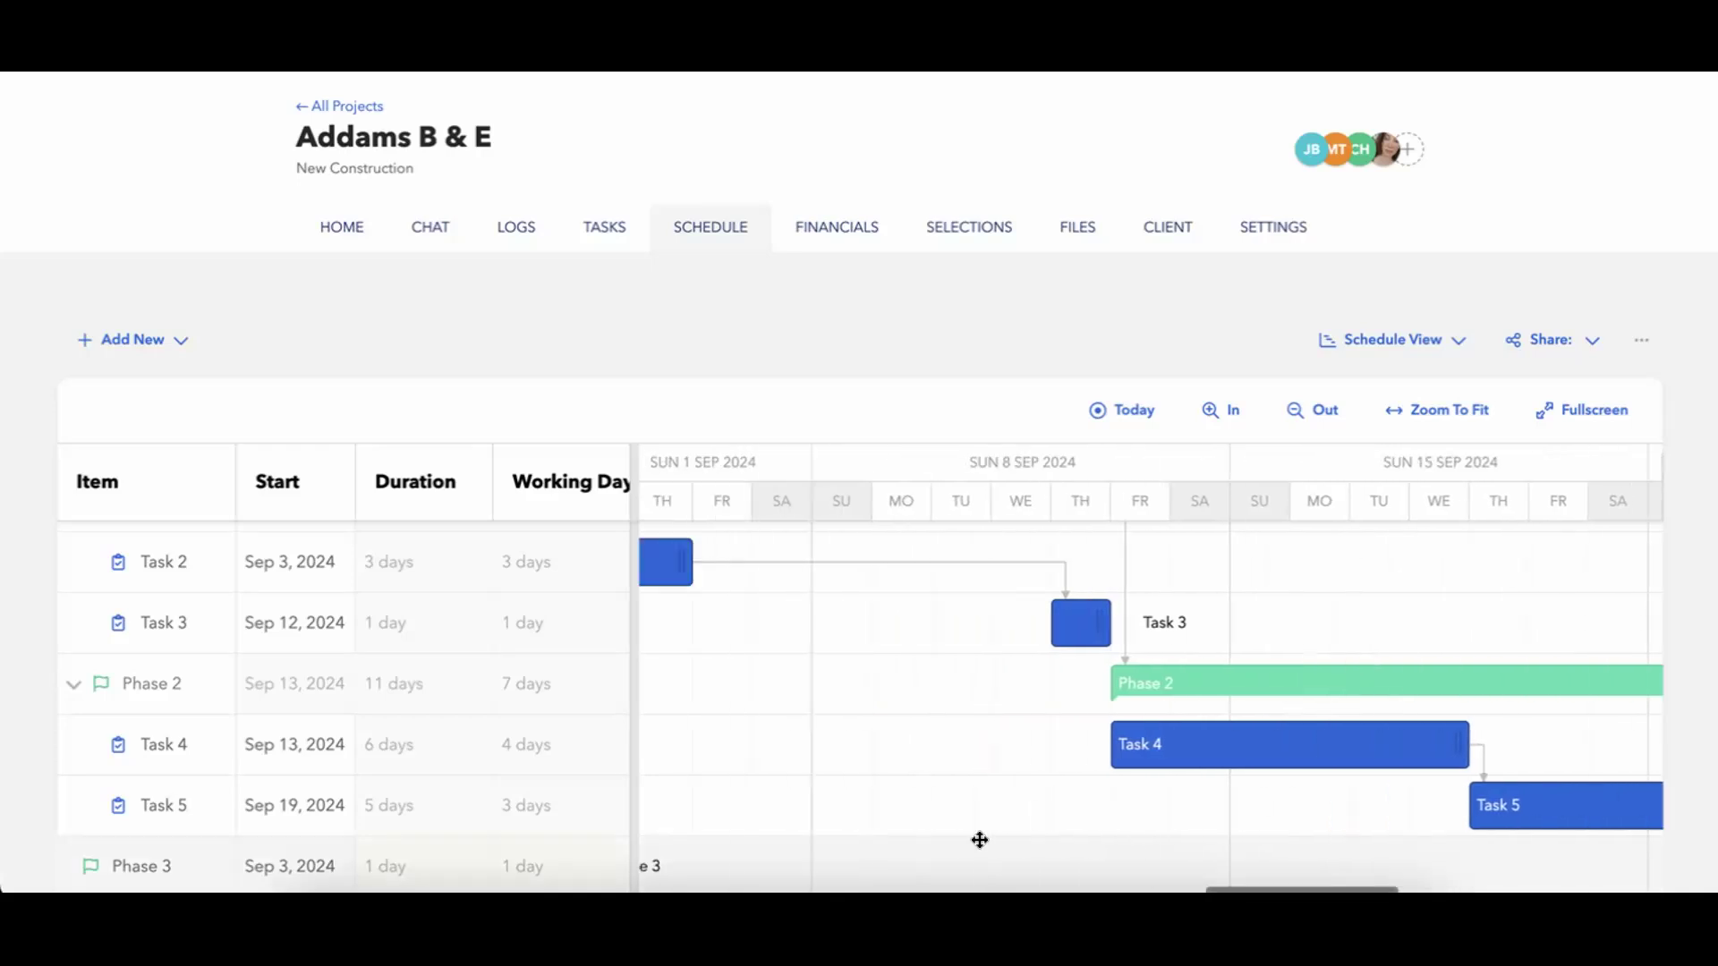
scroll(979, 839, up, 1)
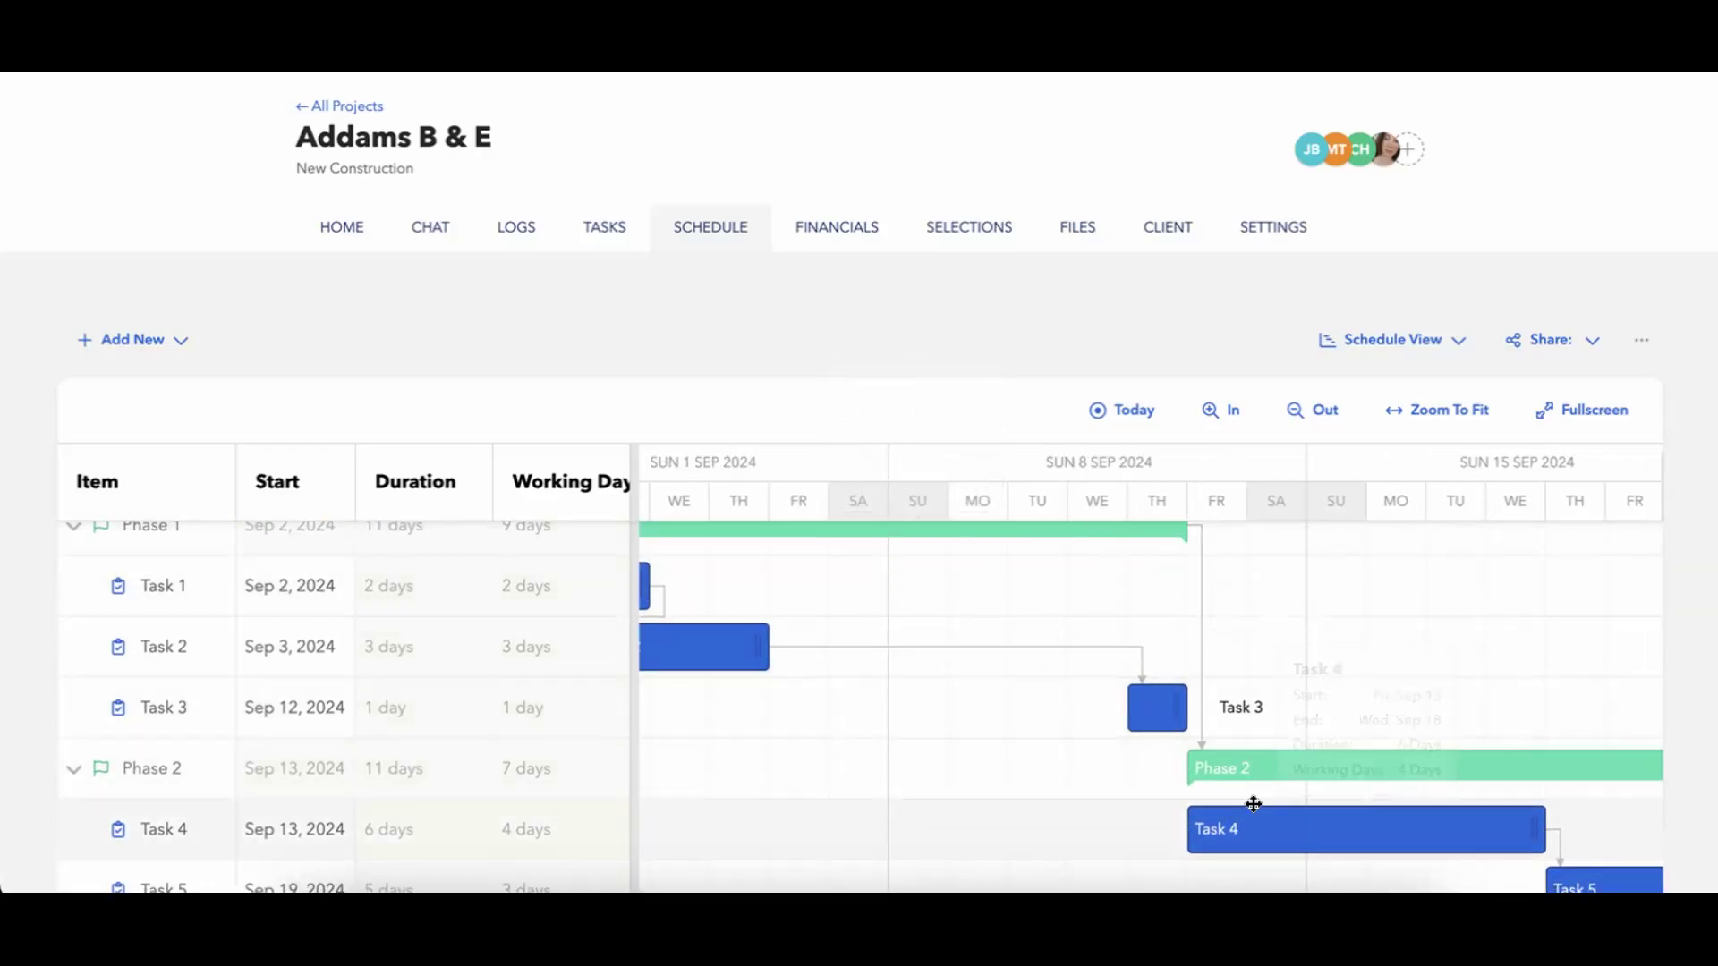
scroll(1163, 815, down, 1)
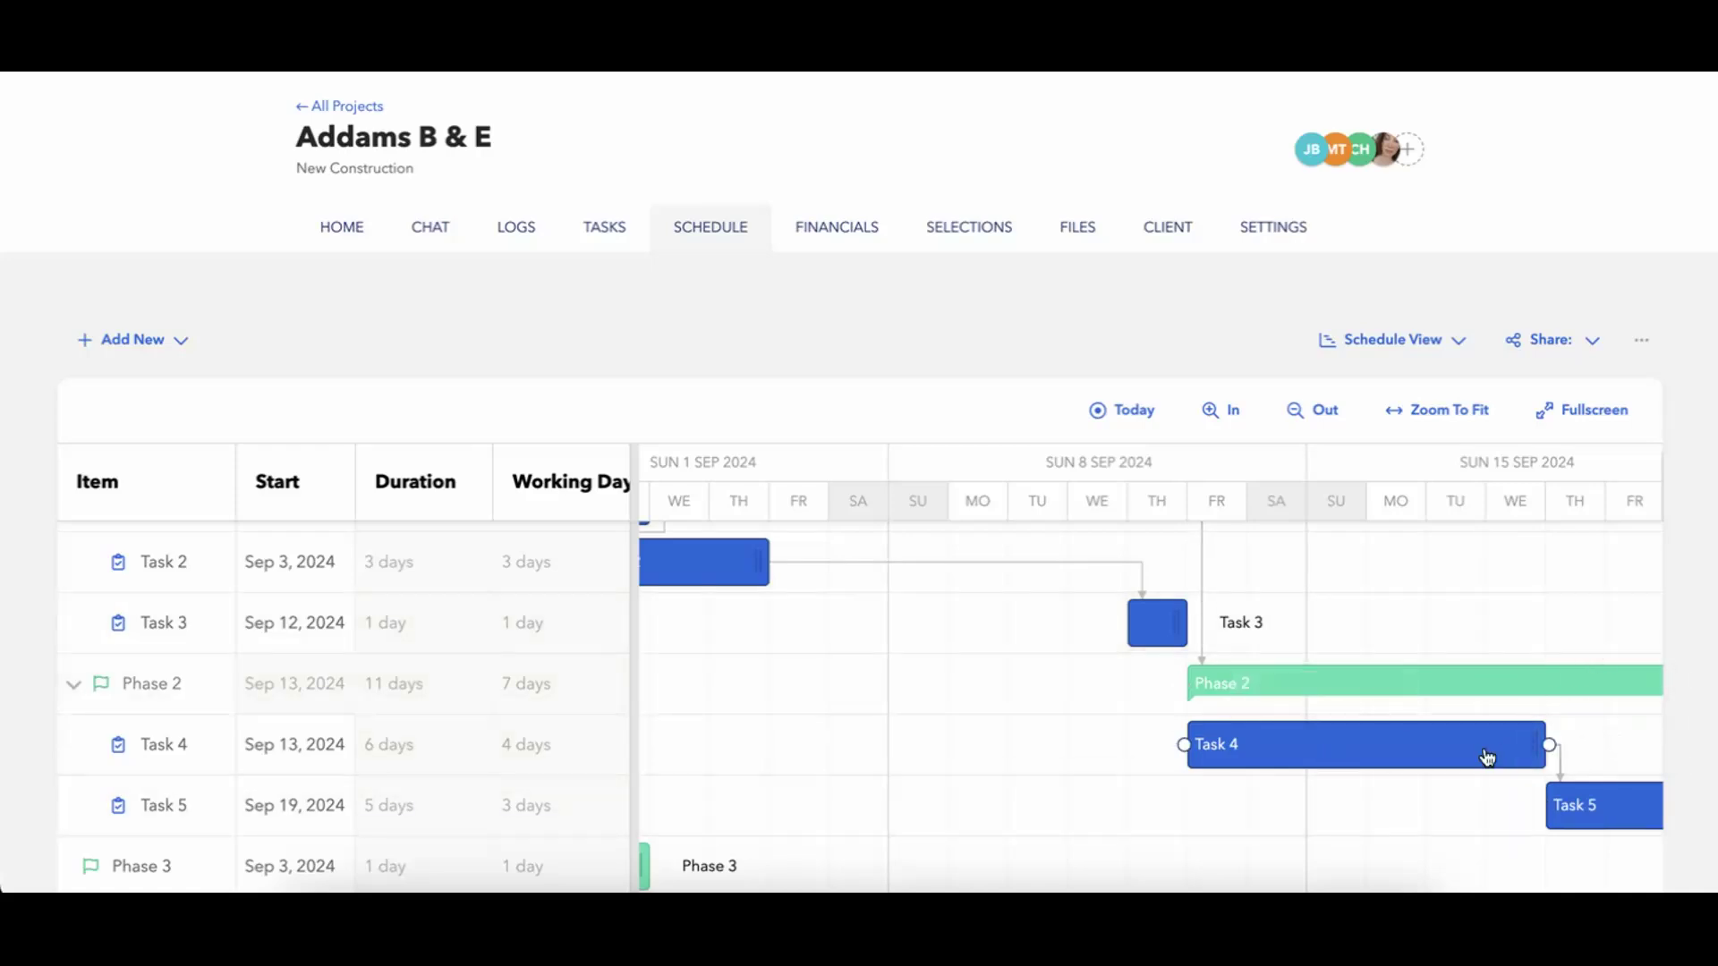
scroll(1461, 838, right, 5)
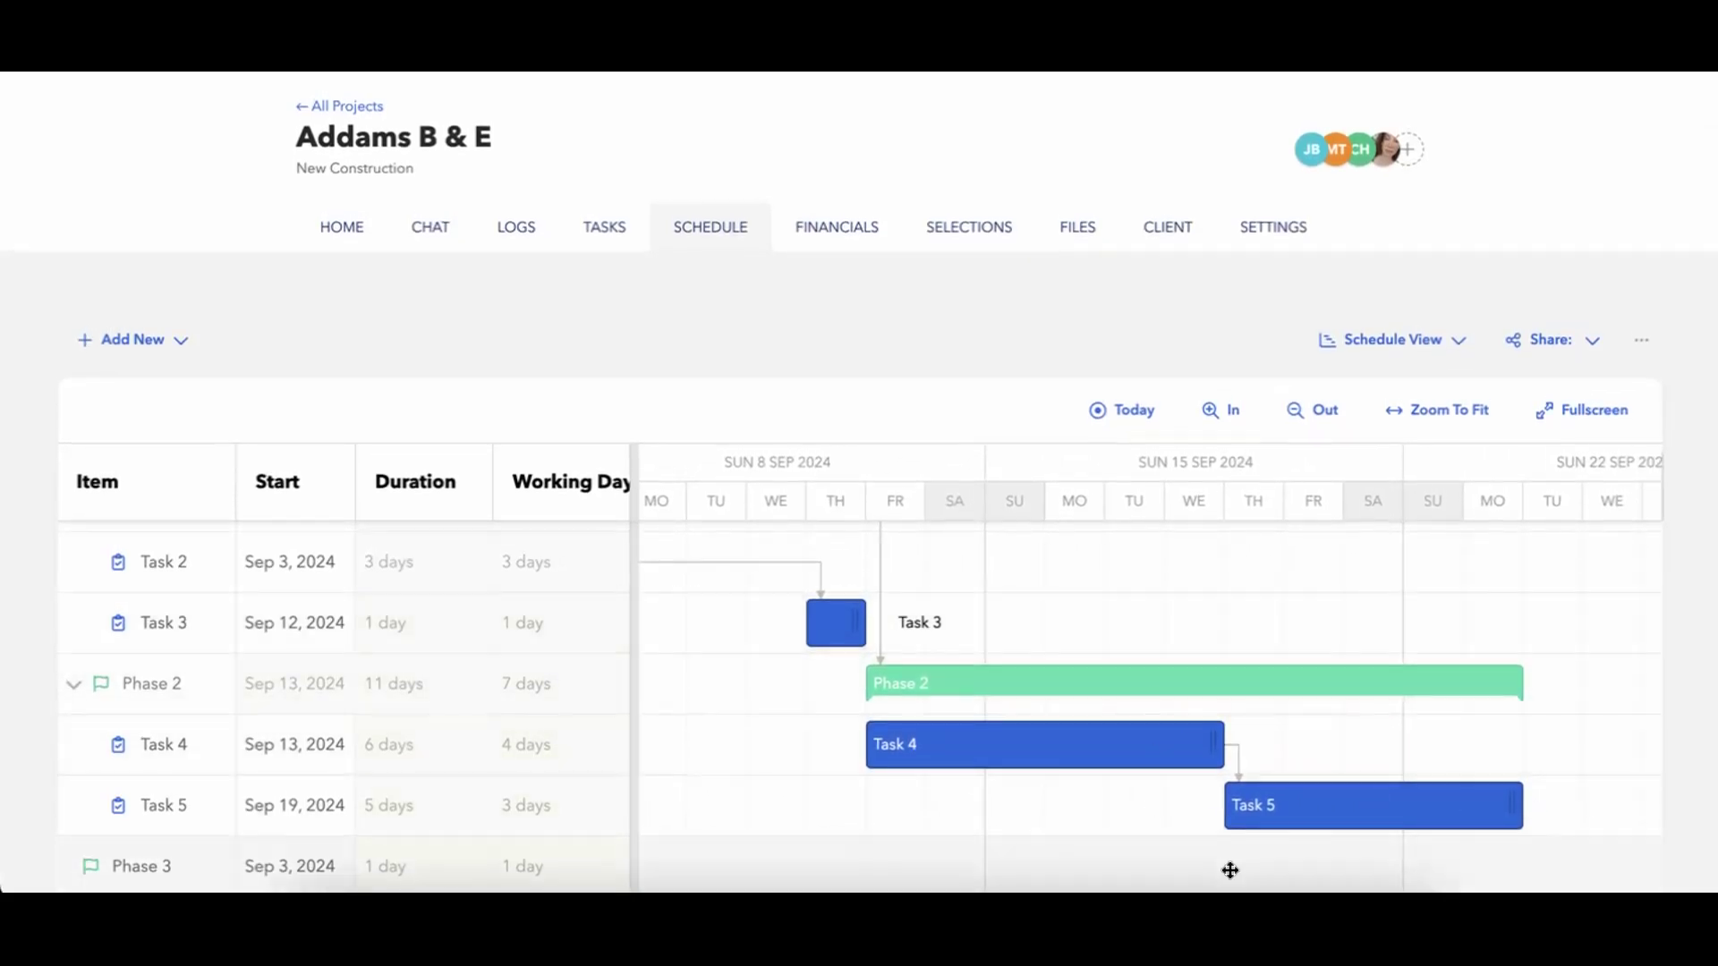
mouse_move(1402, 808)
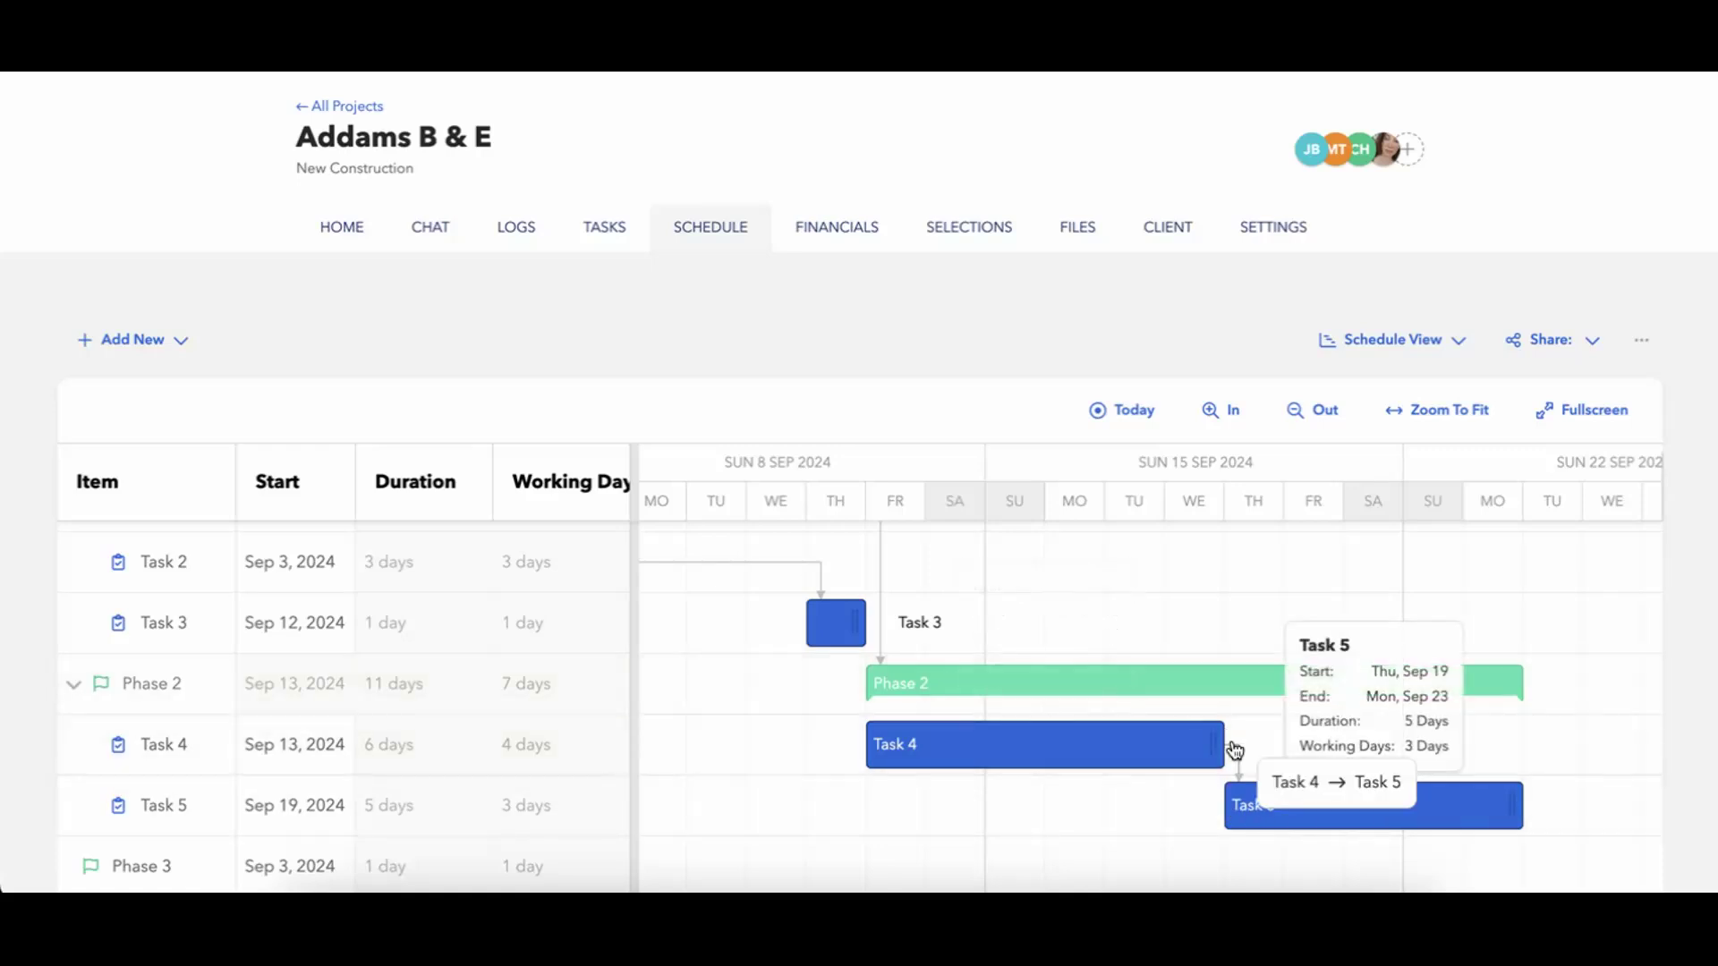
mouse_move(1338, 700)
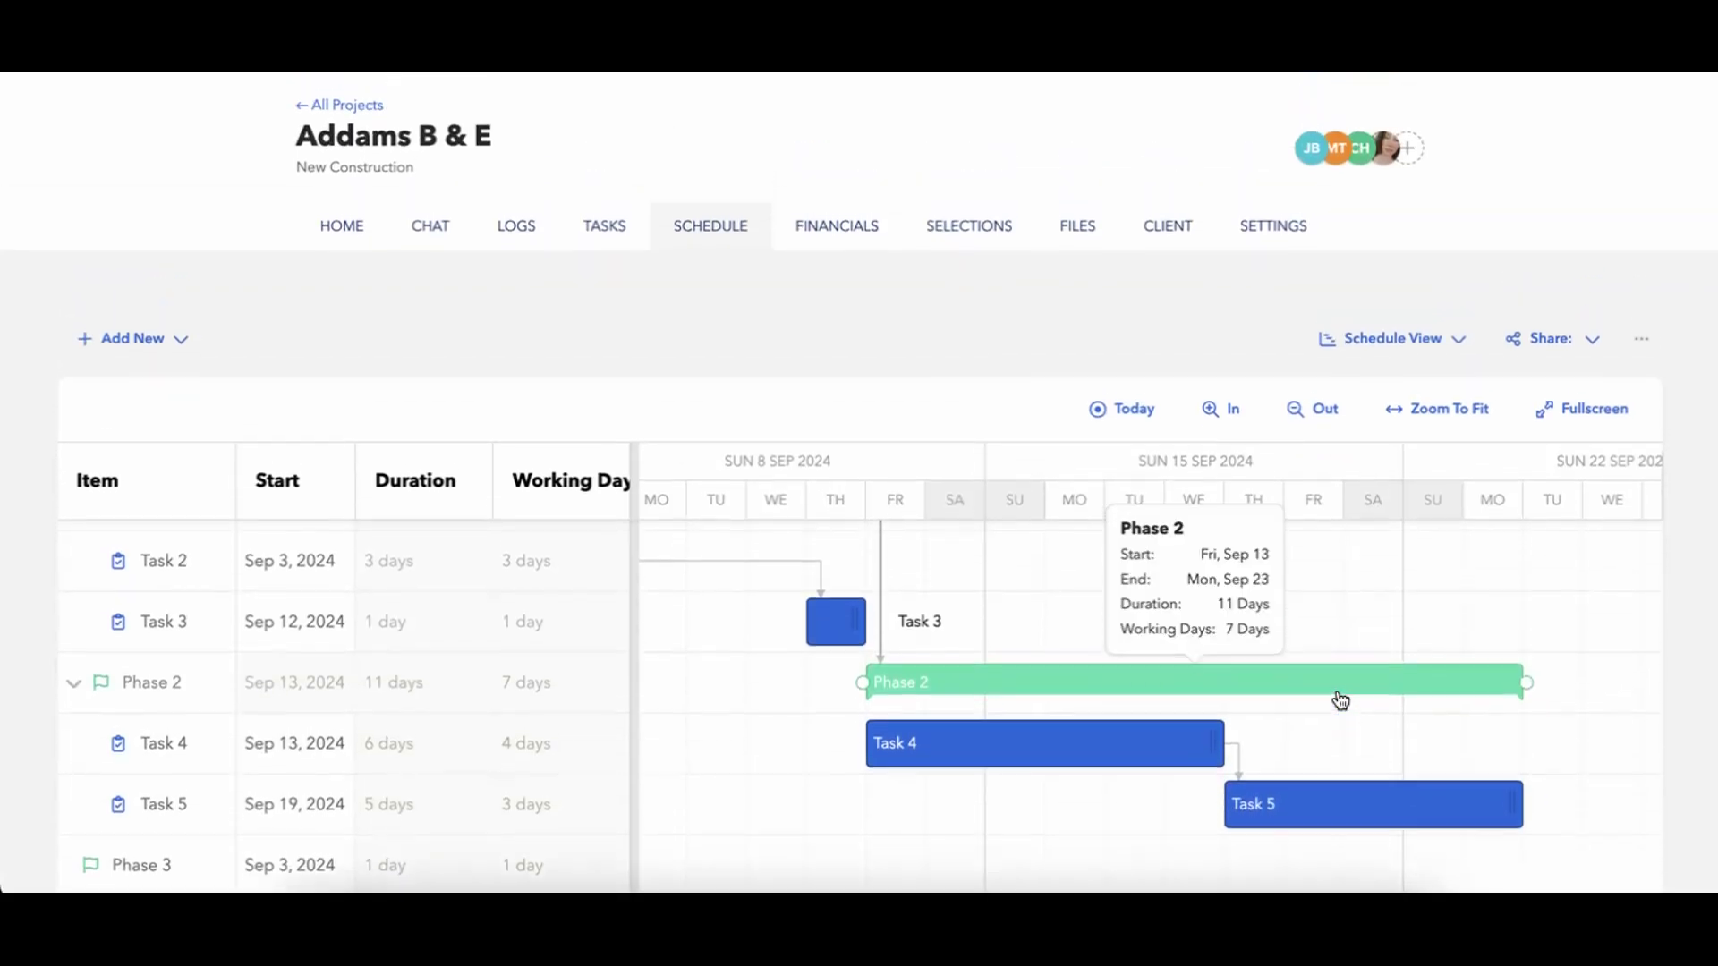
scroll(1338, 694, left, 10)
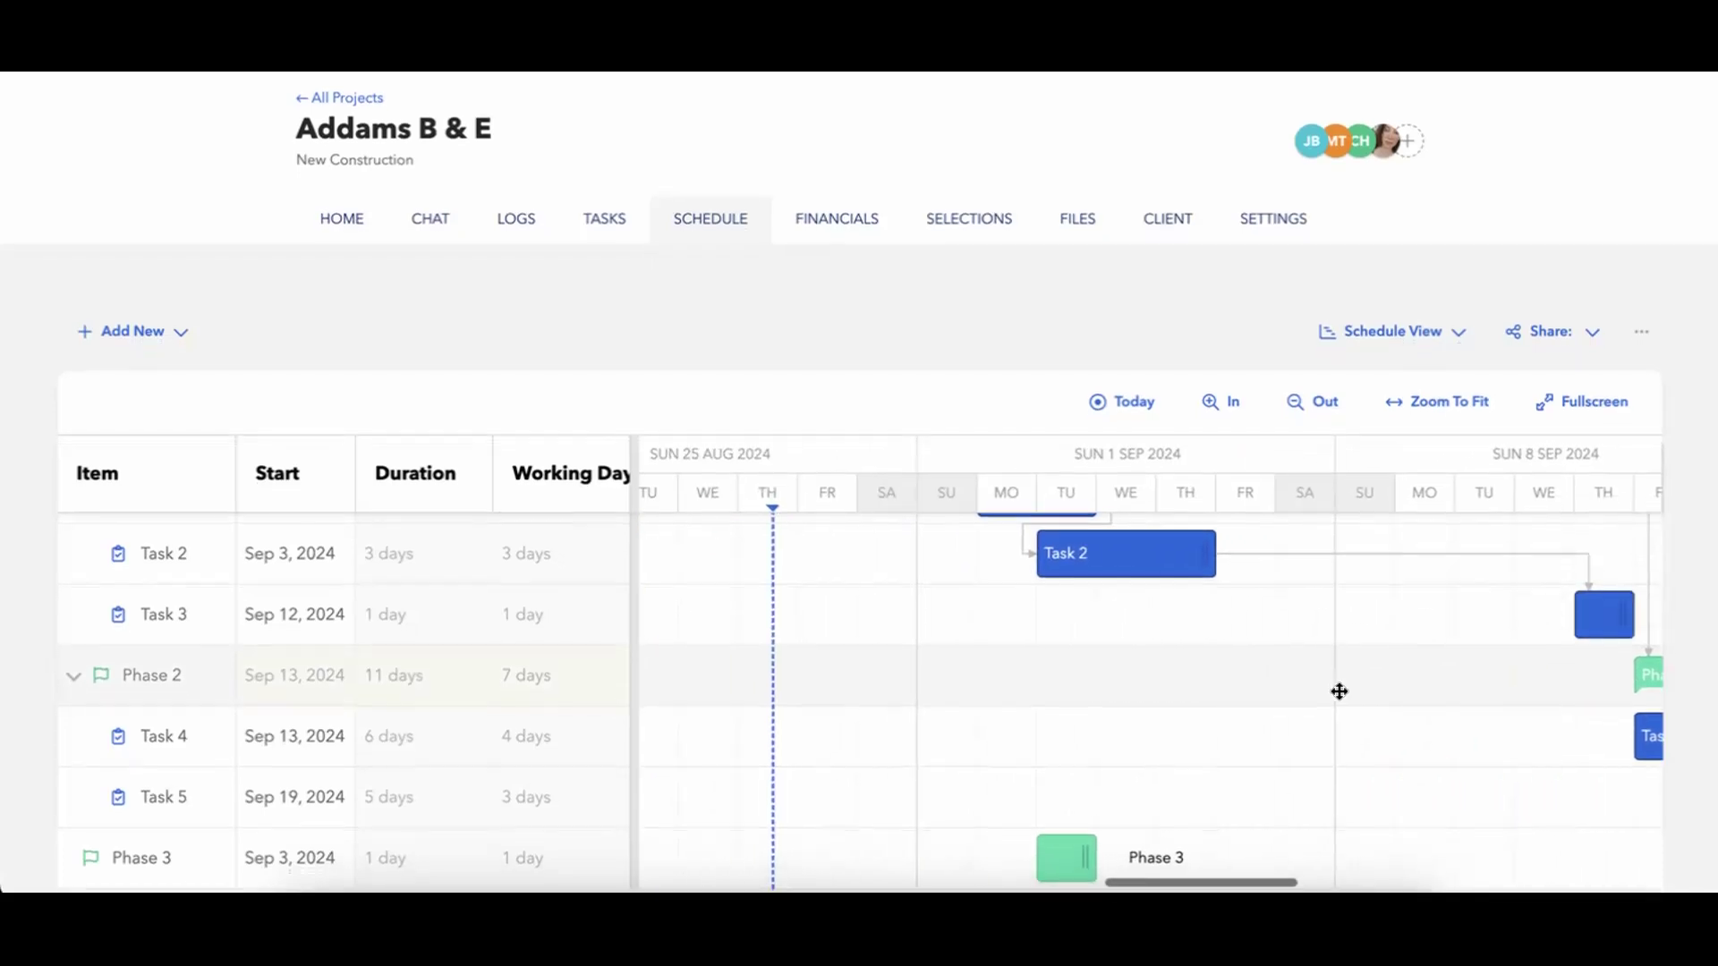
Open Phase 3's details, review its date range, predecessor and successor settings, and close them without changes.
mouse_move(1085, 879)
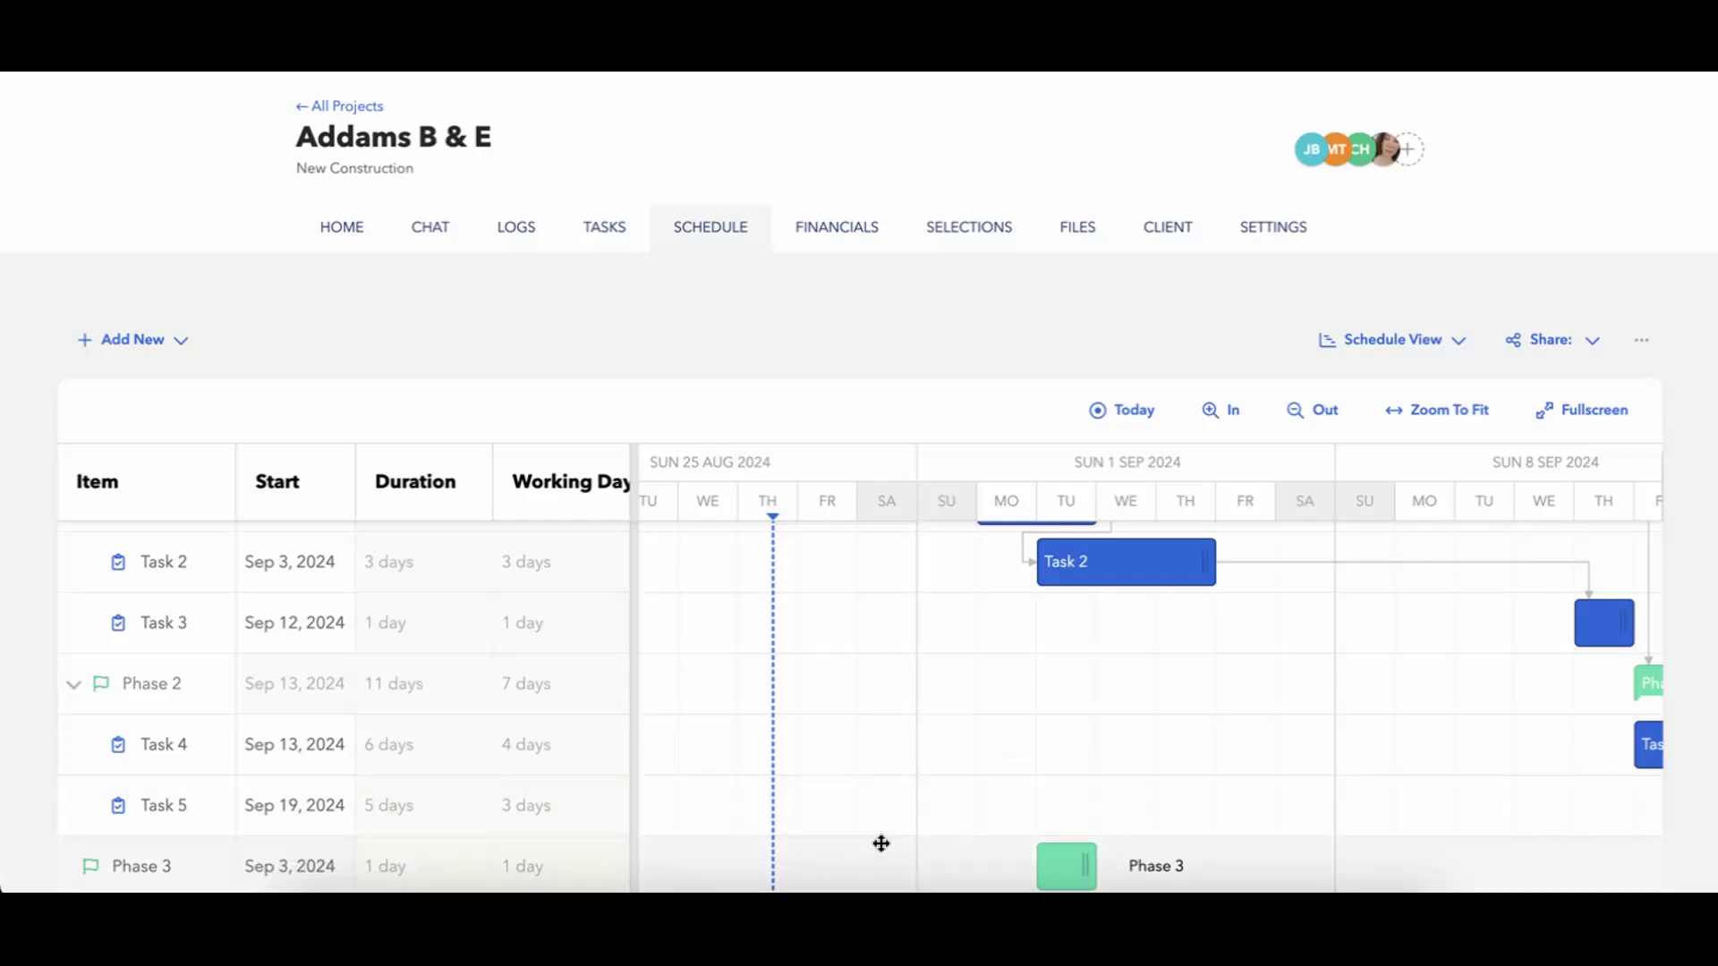
scroll(1139, 768, right, 5)
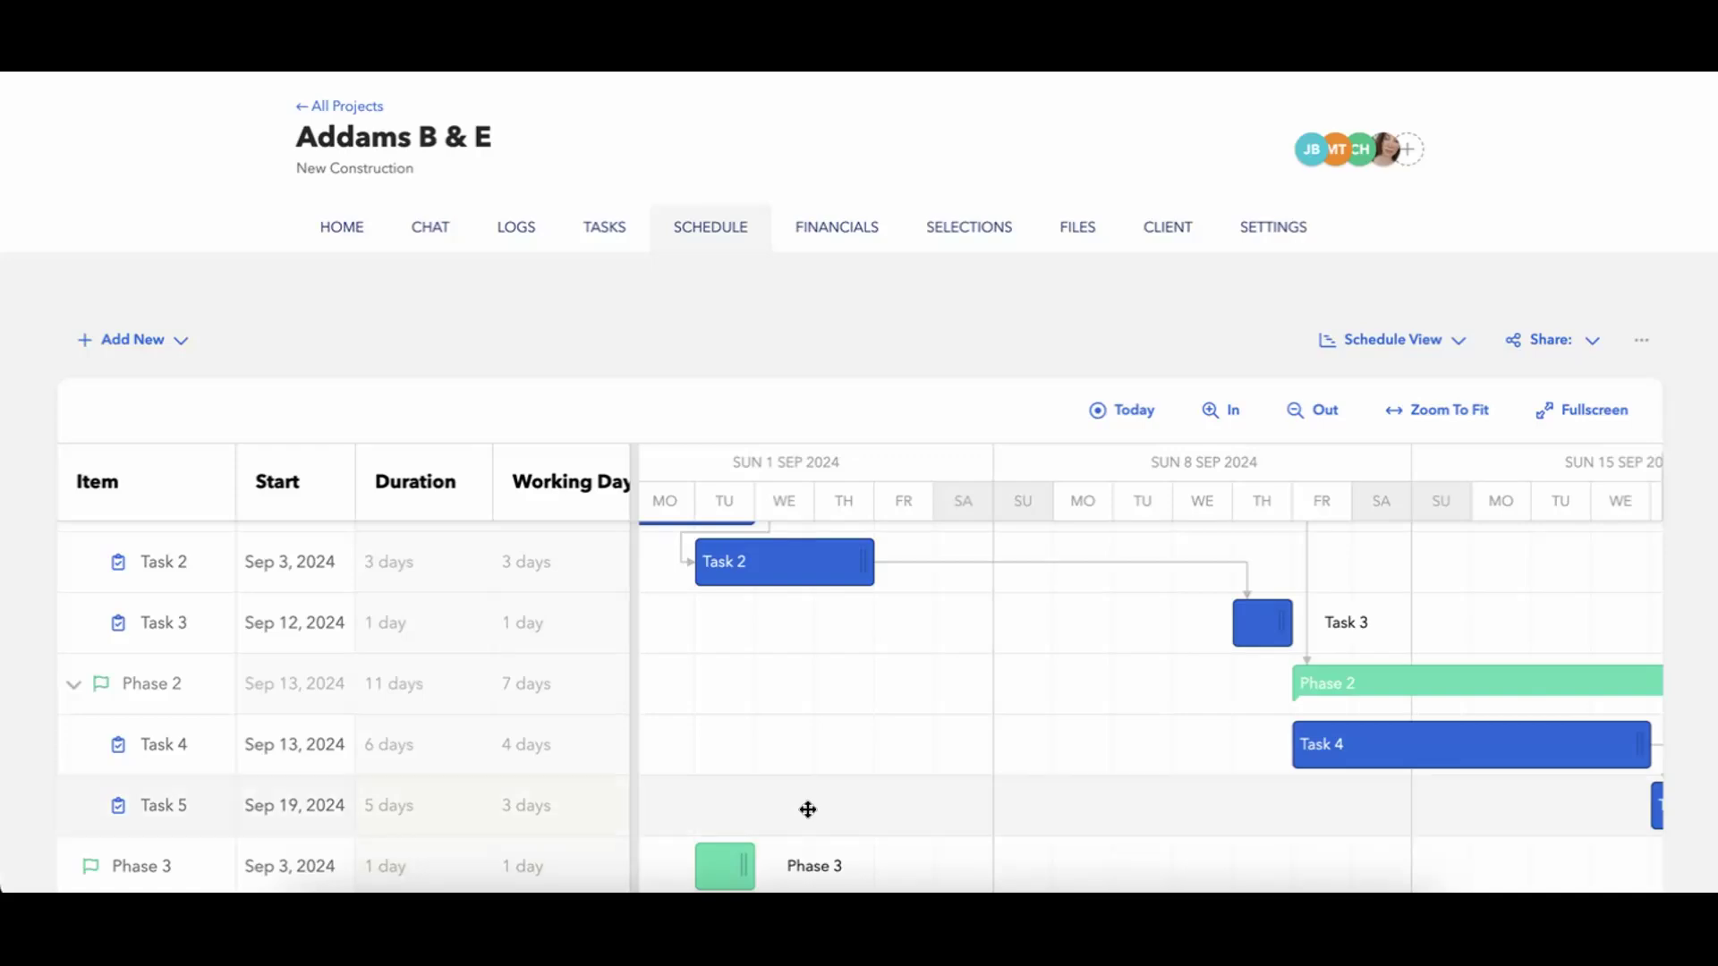
scroll(808, 809, up, 2)
scroll(808, 810, down, 2)
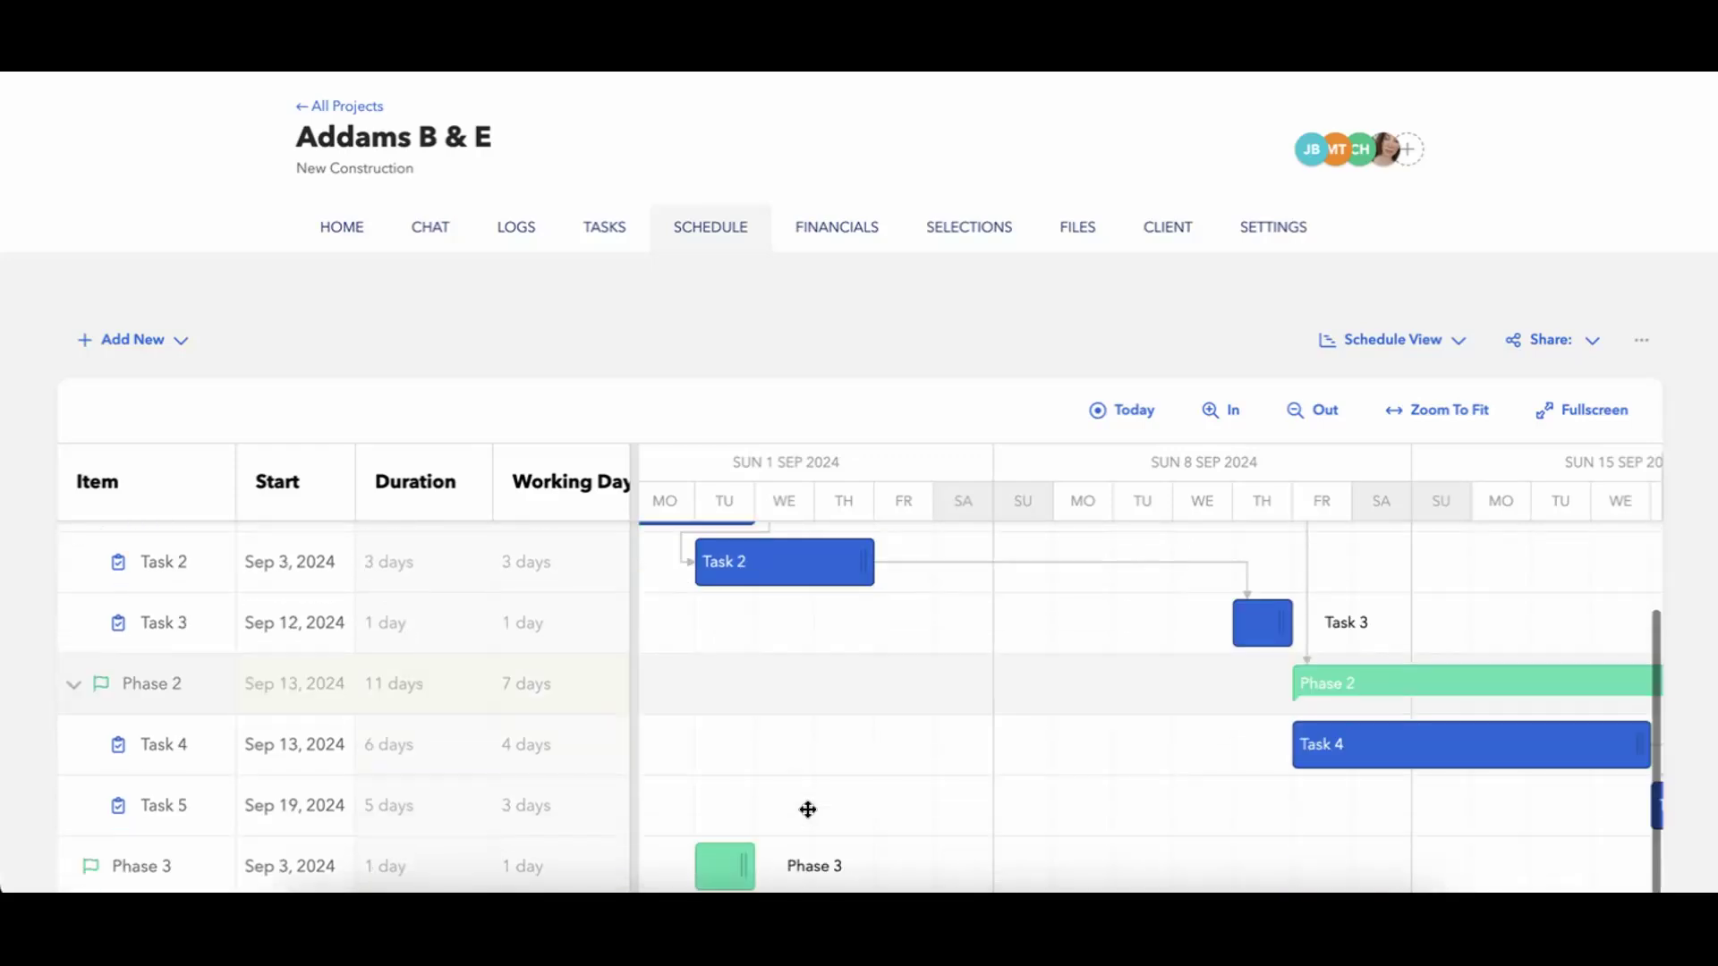
click(736, 874)
scroll(469, 745, down, 2)
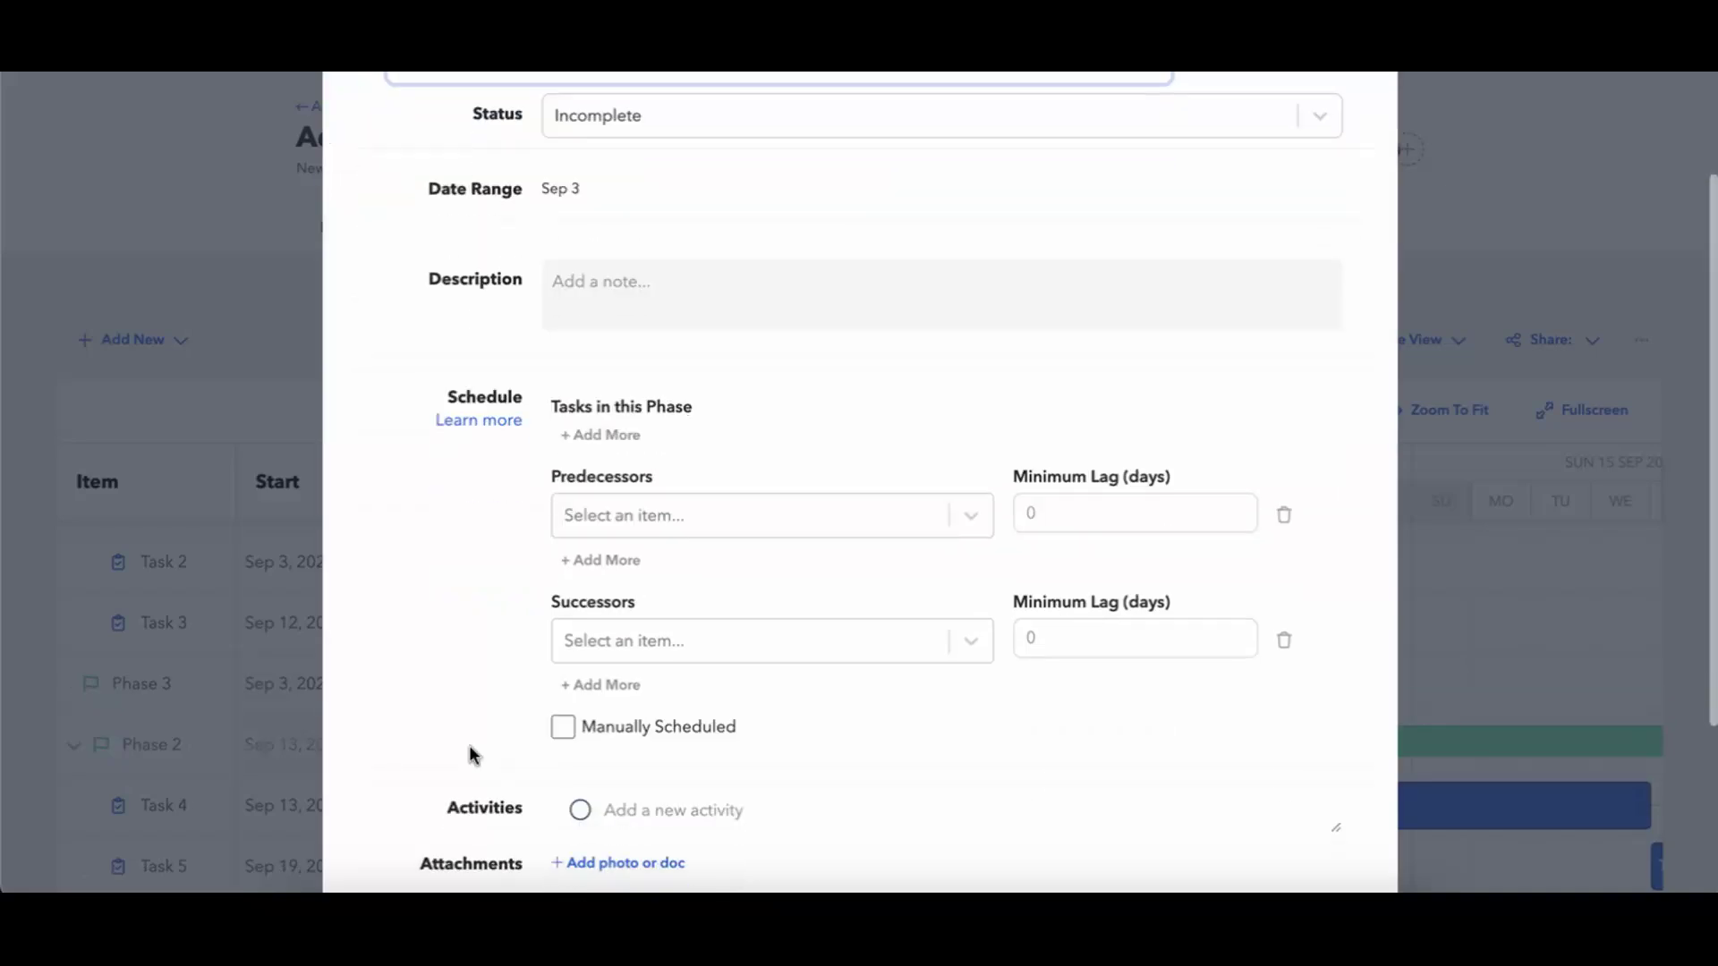
scroll(750, 705, up, 1)
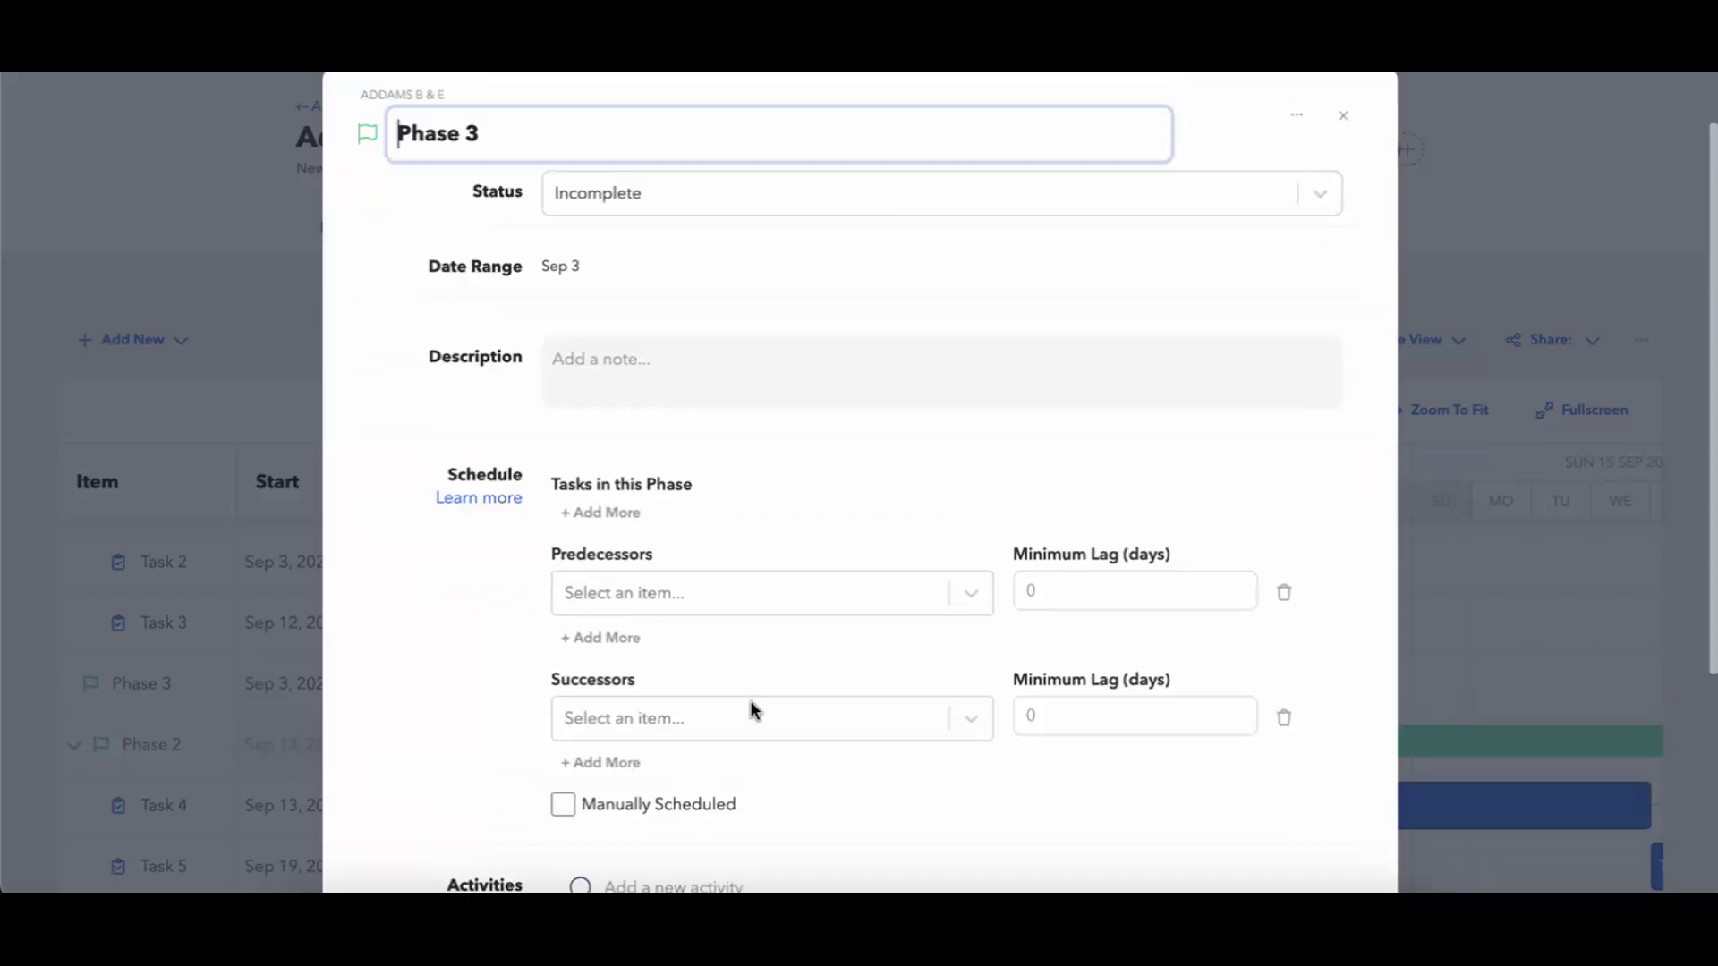
scroll(749, 707, up, 1)
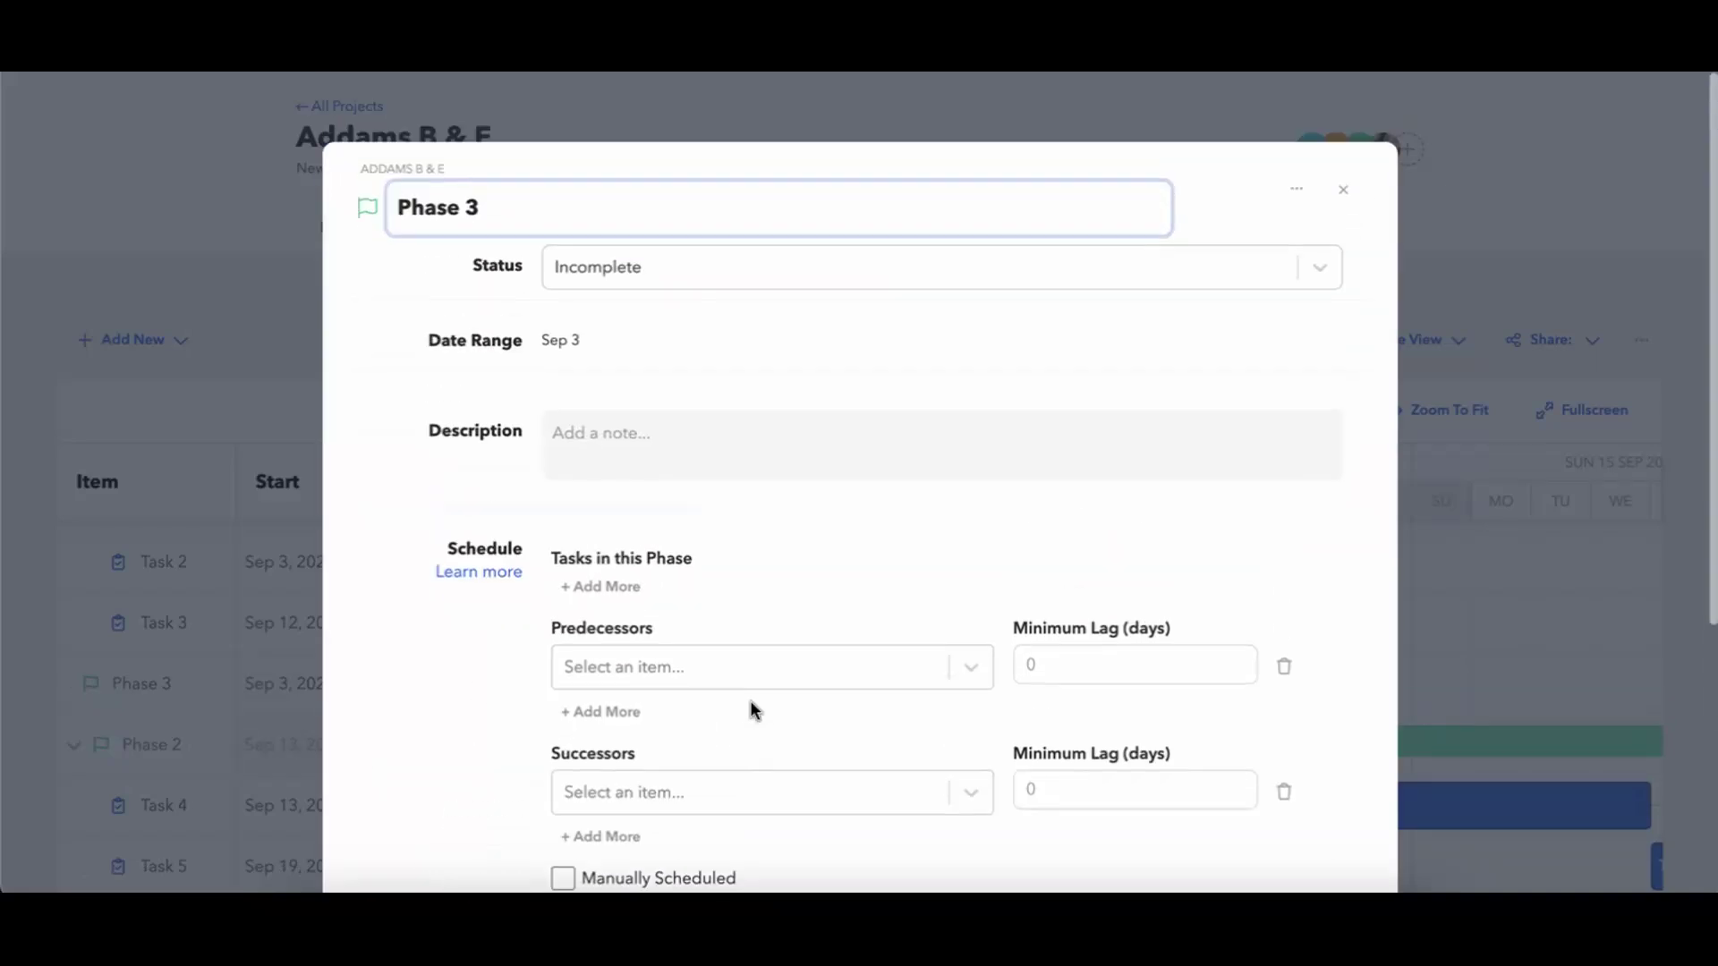
click(1341, 192)
Move Phase 3 on the timeline to Sep 24 and link the end of Phase 2 to it.
drag(739, 682, 1453, 645)
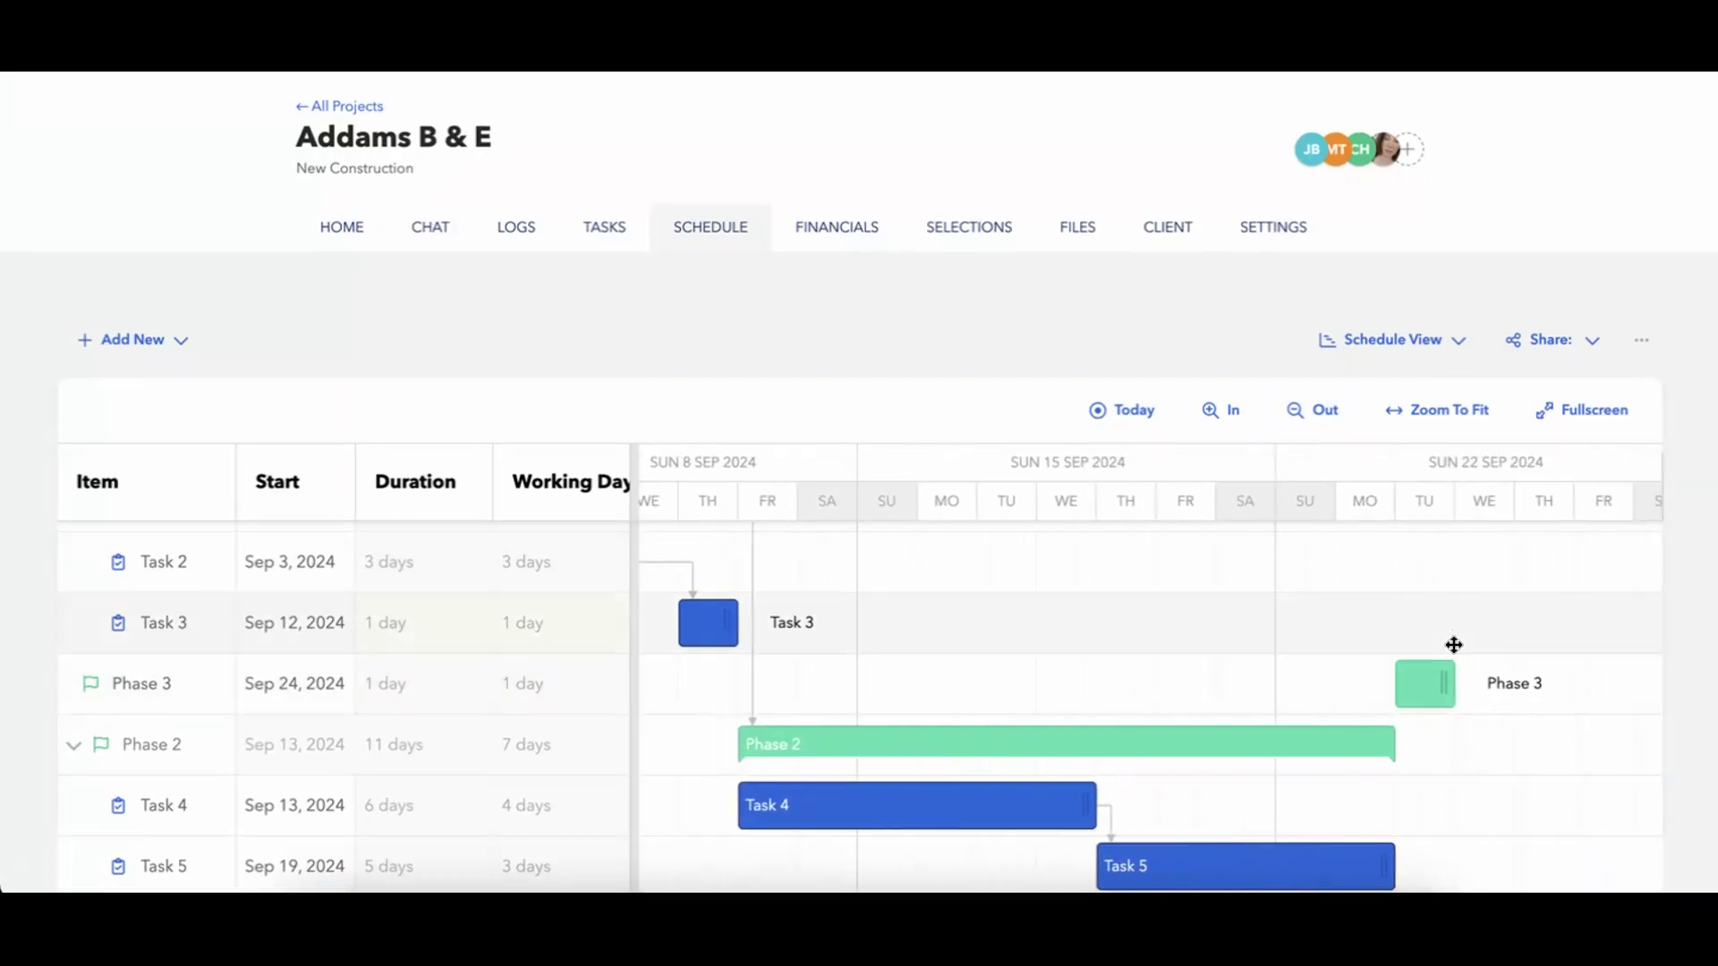
drag(1399, 745, 1395, 698)
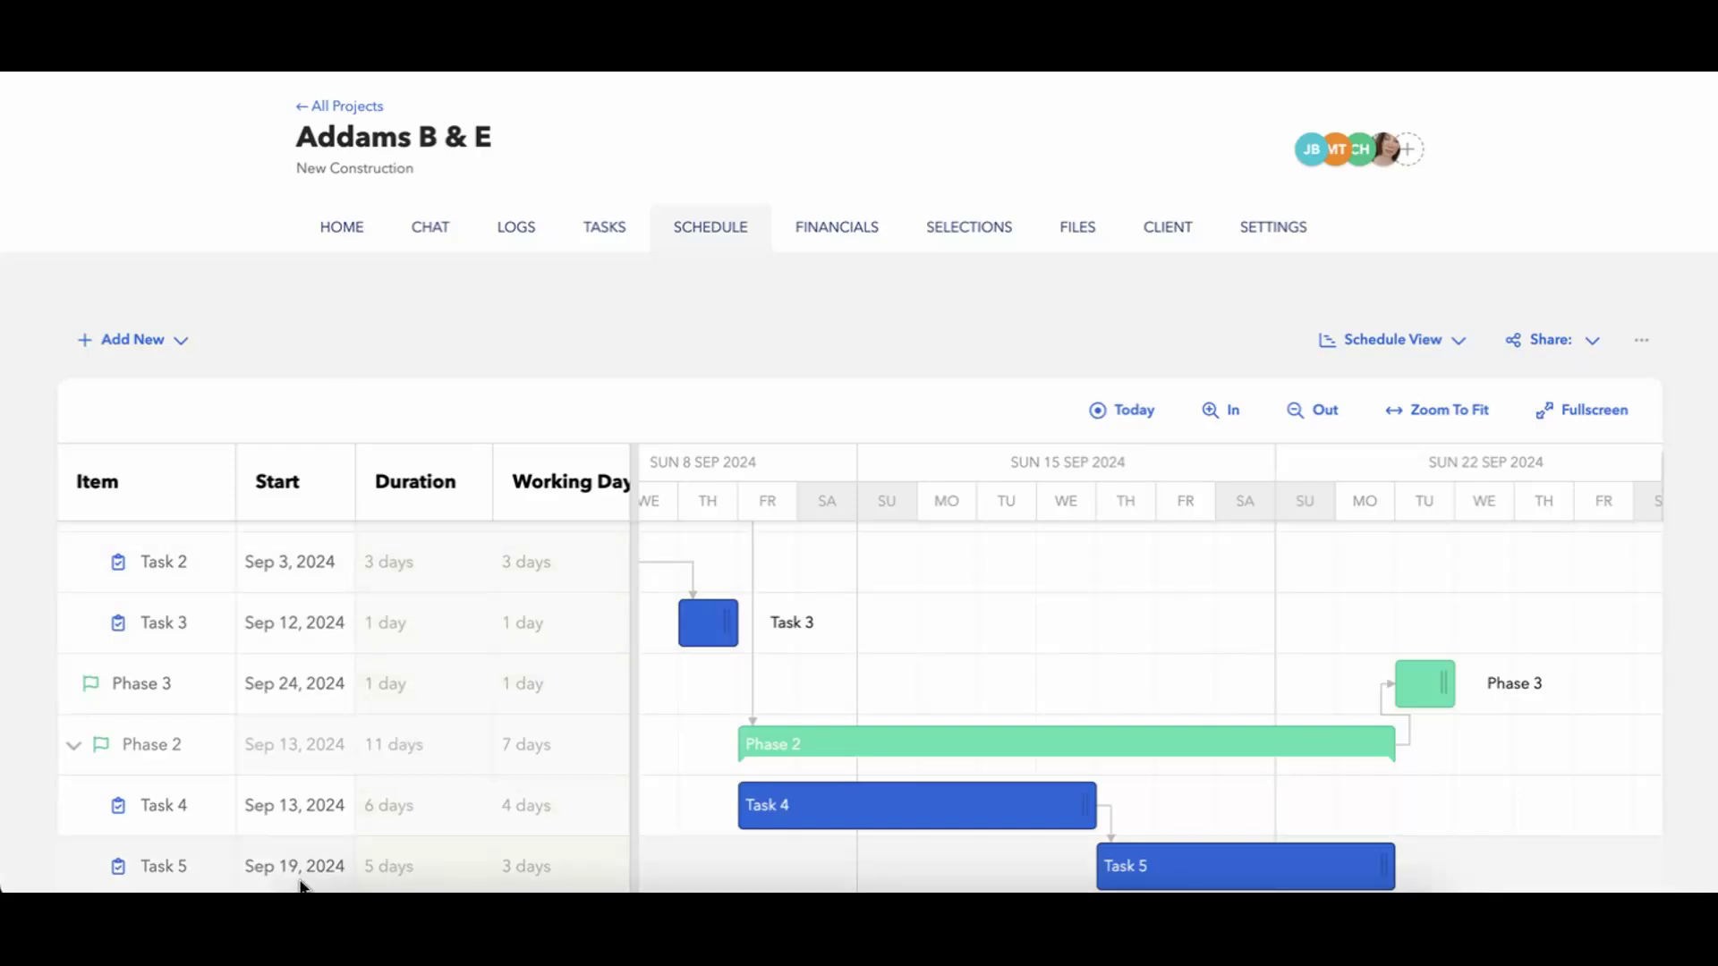
Sort the schedule items by start date, first ascending and then descending.
click(331, 492)
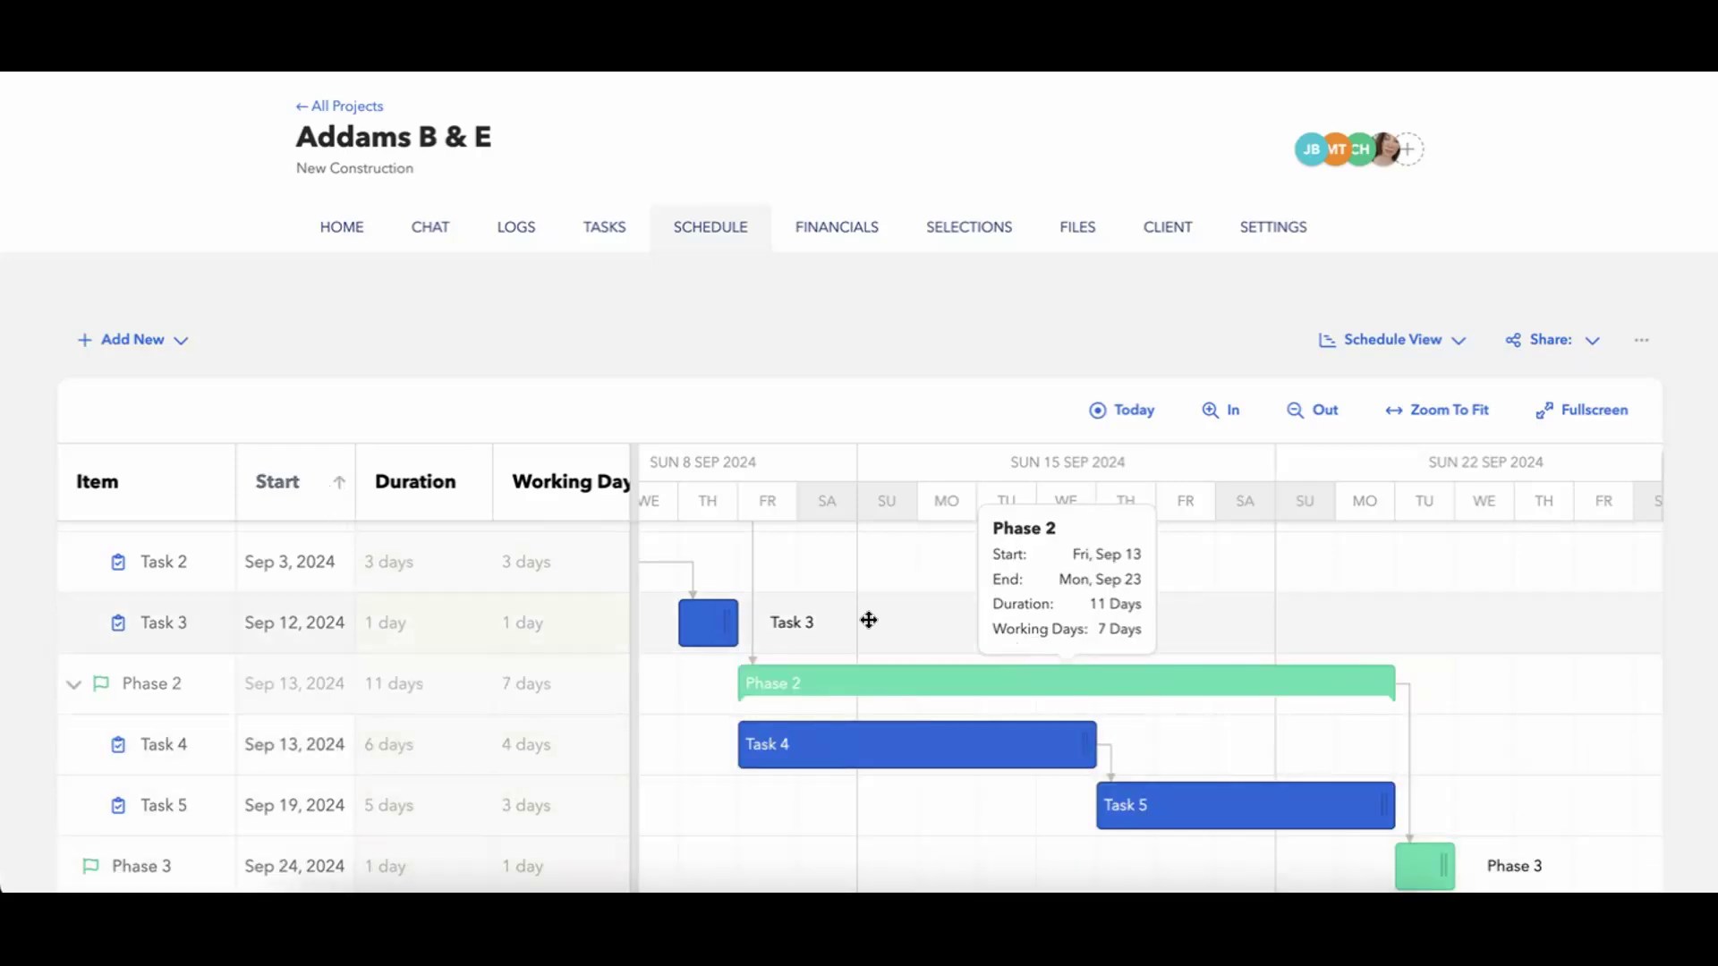
click(327, 494)
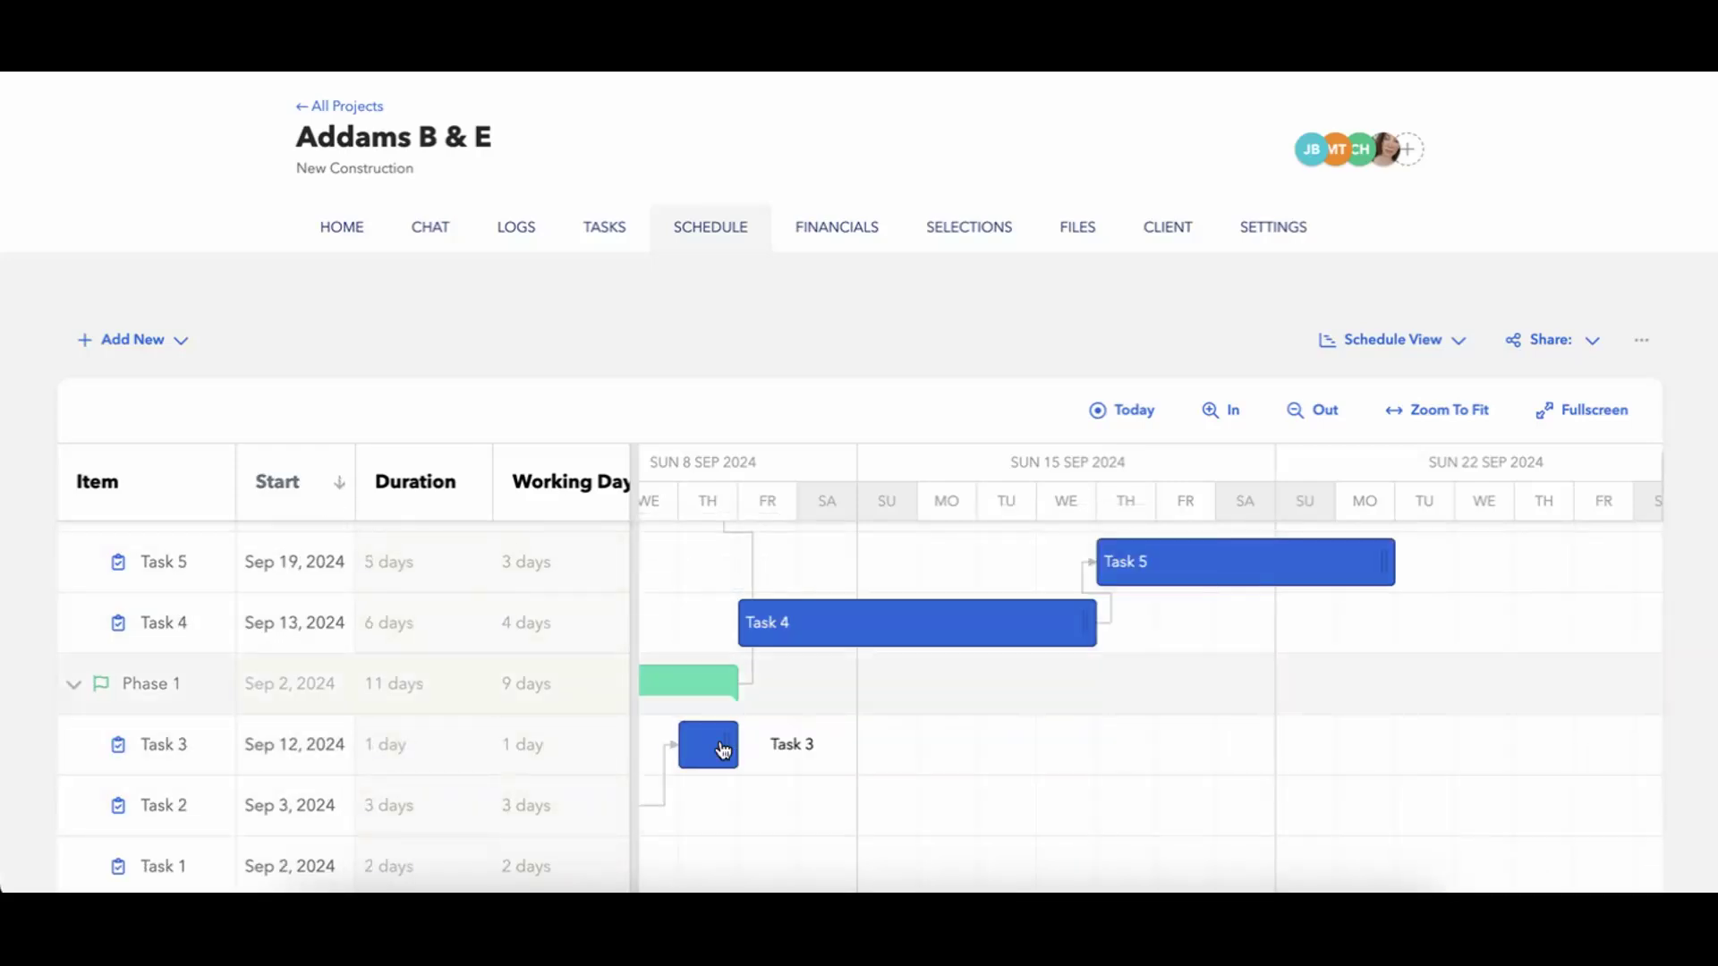
Sort the schedule items by ascending start date and look over the linked phases and tasks on the timeline.
scroll(749, 751, left, 7)
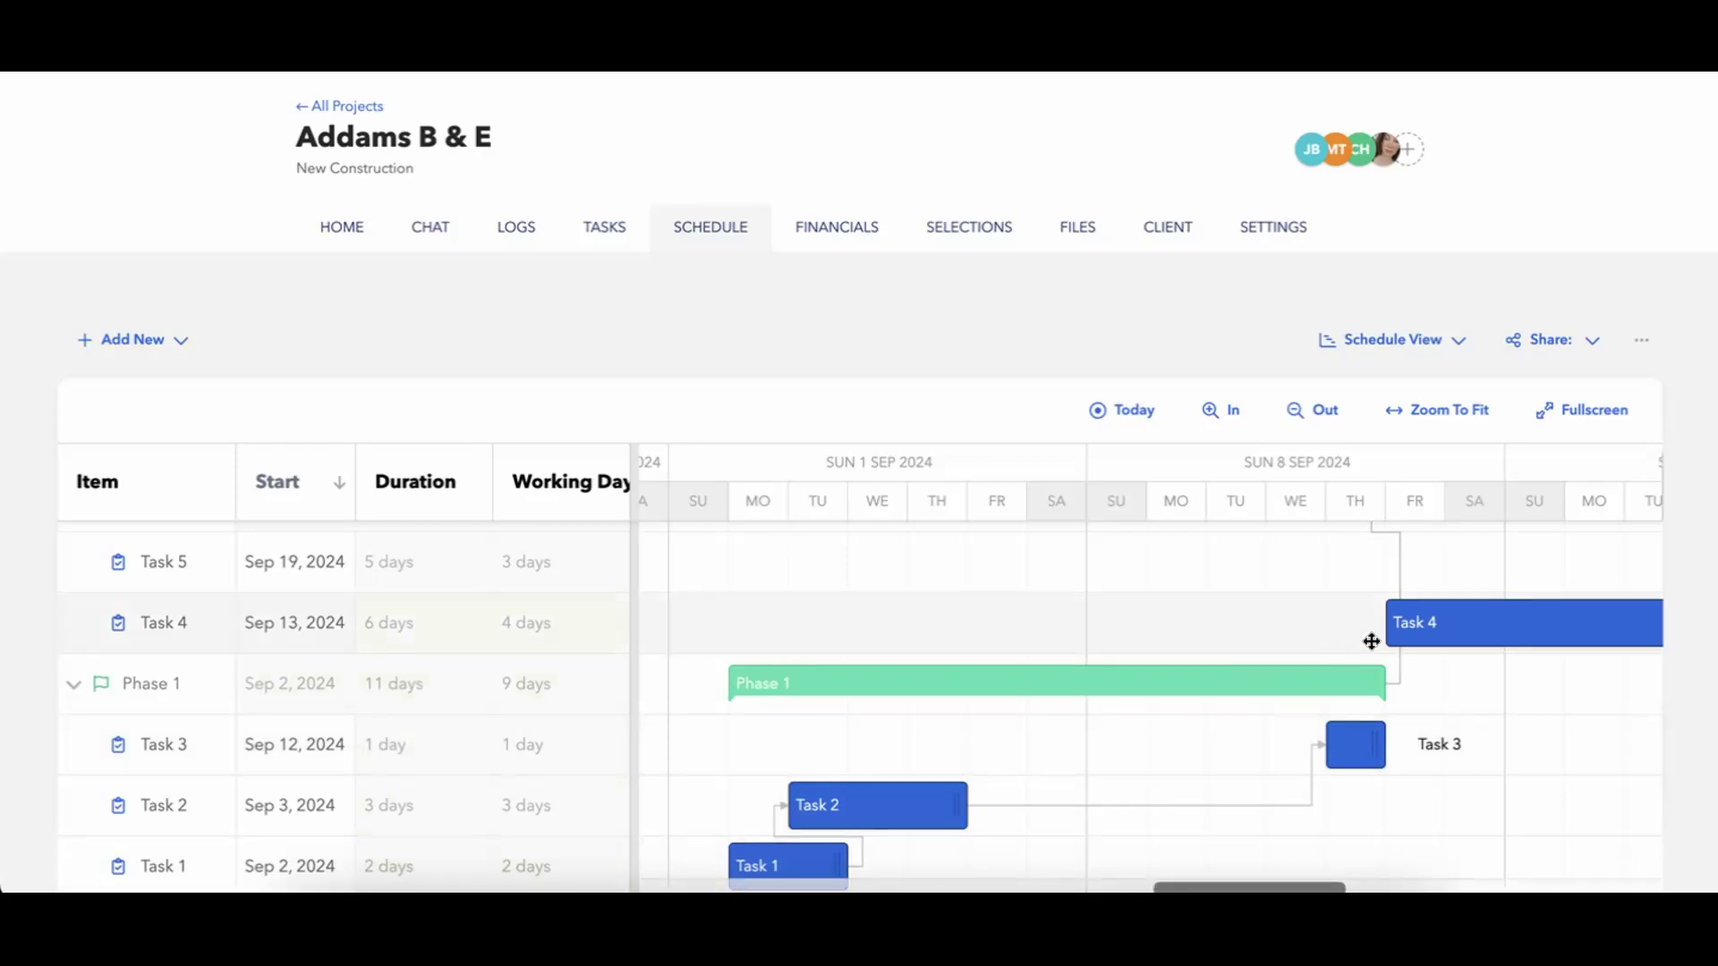
scroll(1279, 629, up, 2)
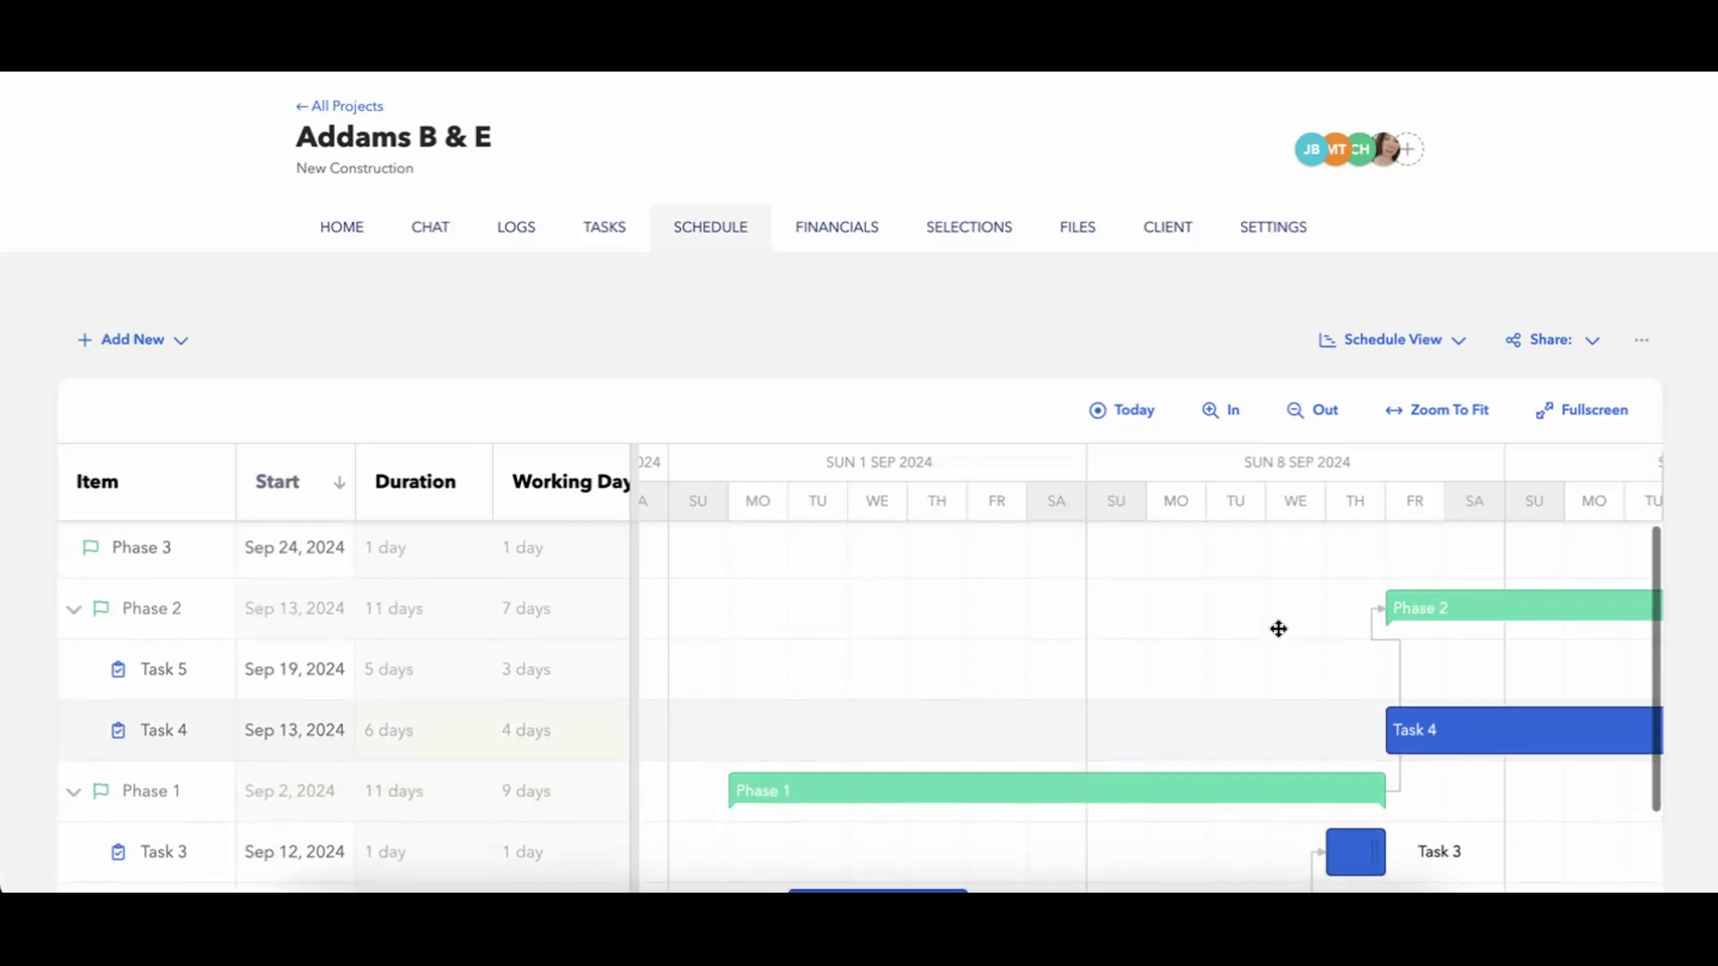
click(335, 492)
scroll(850, 745, right, 4)
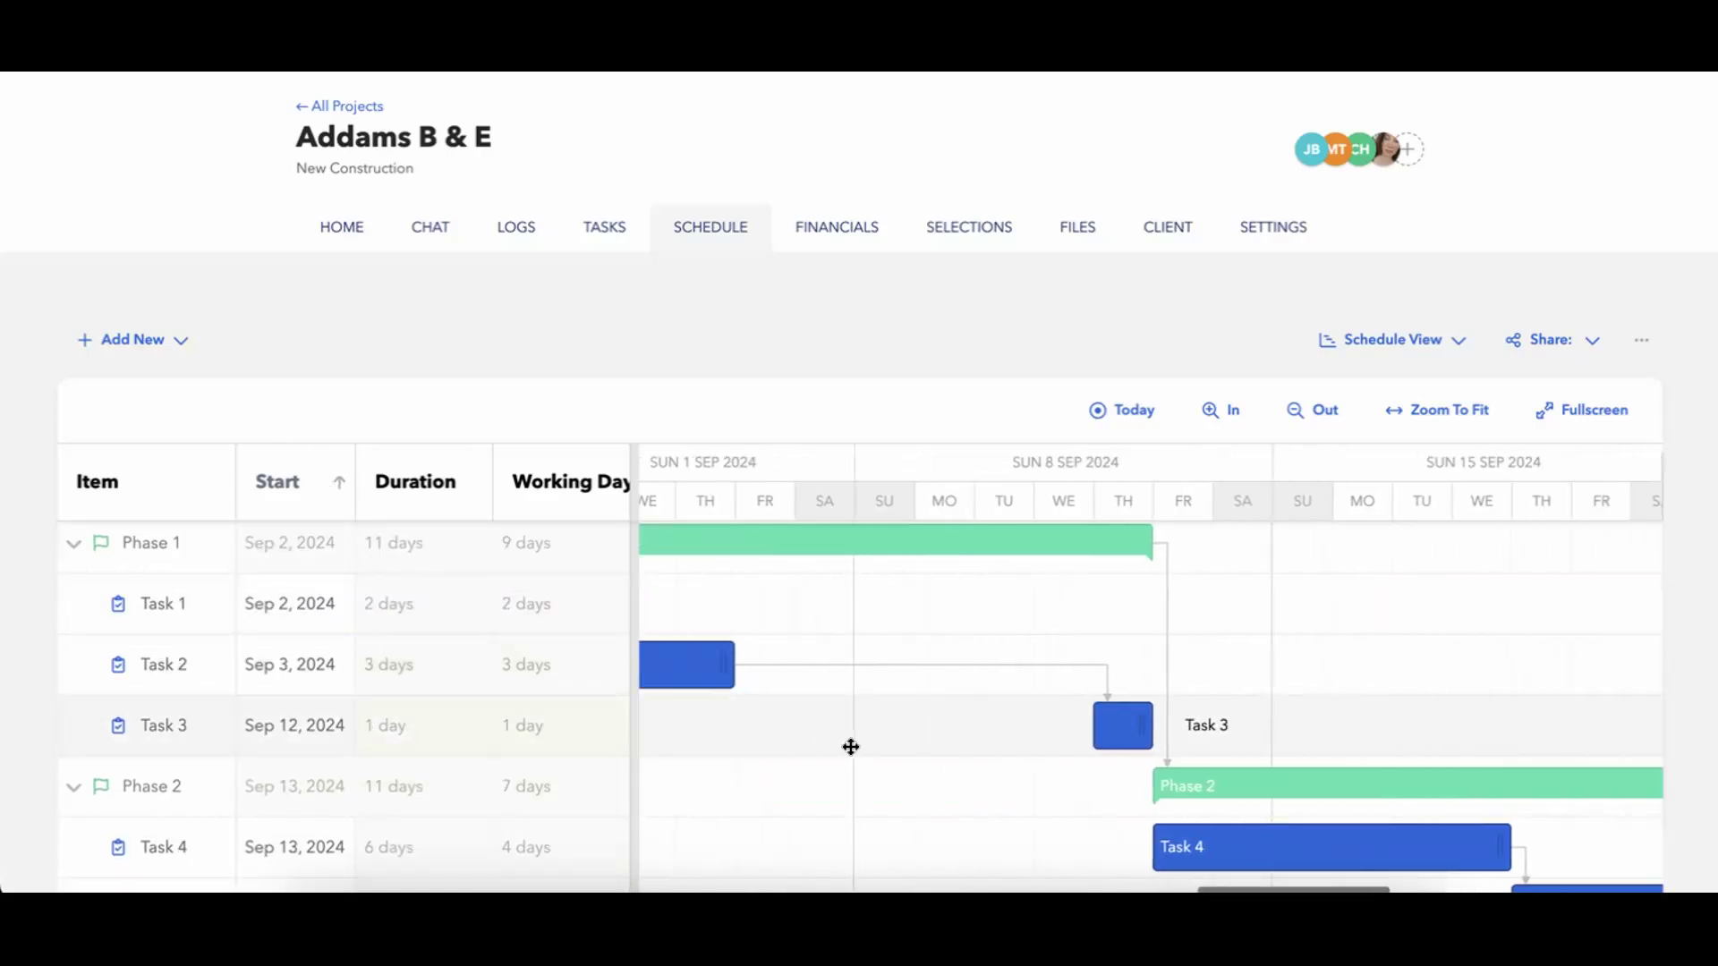
scroll(833, 745, down, 2)
scroll(833, 745, right, 2)
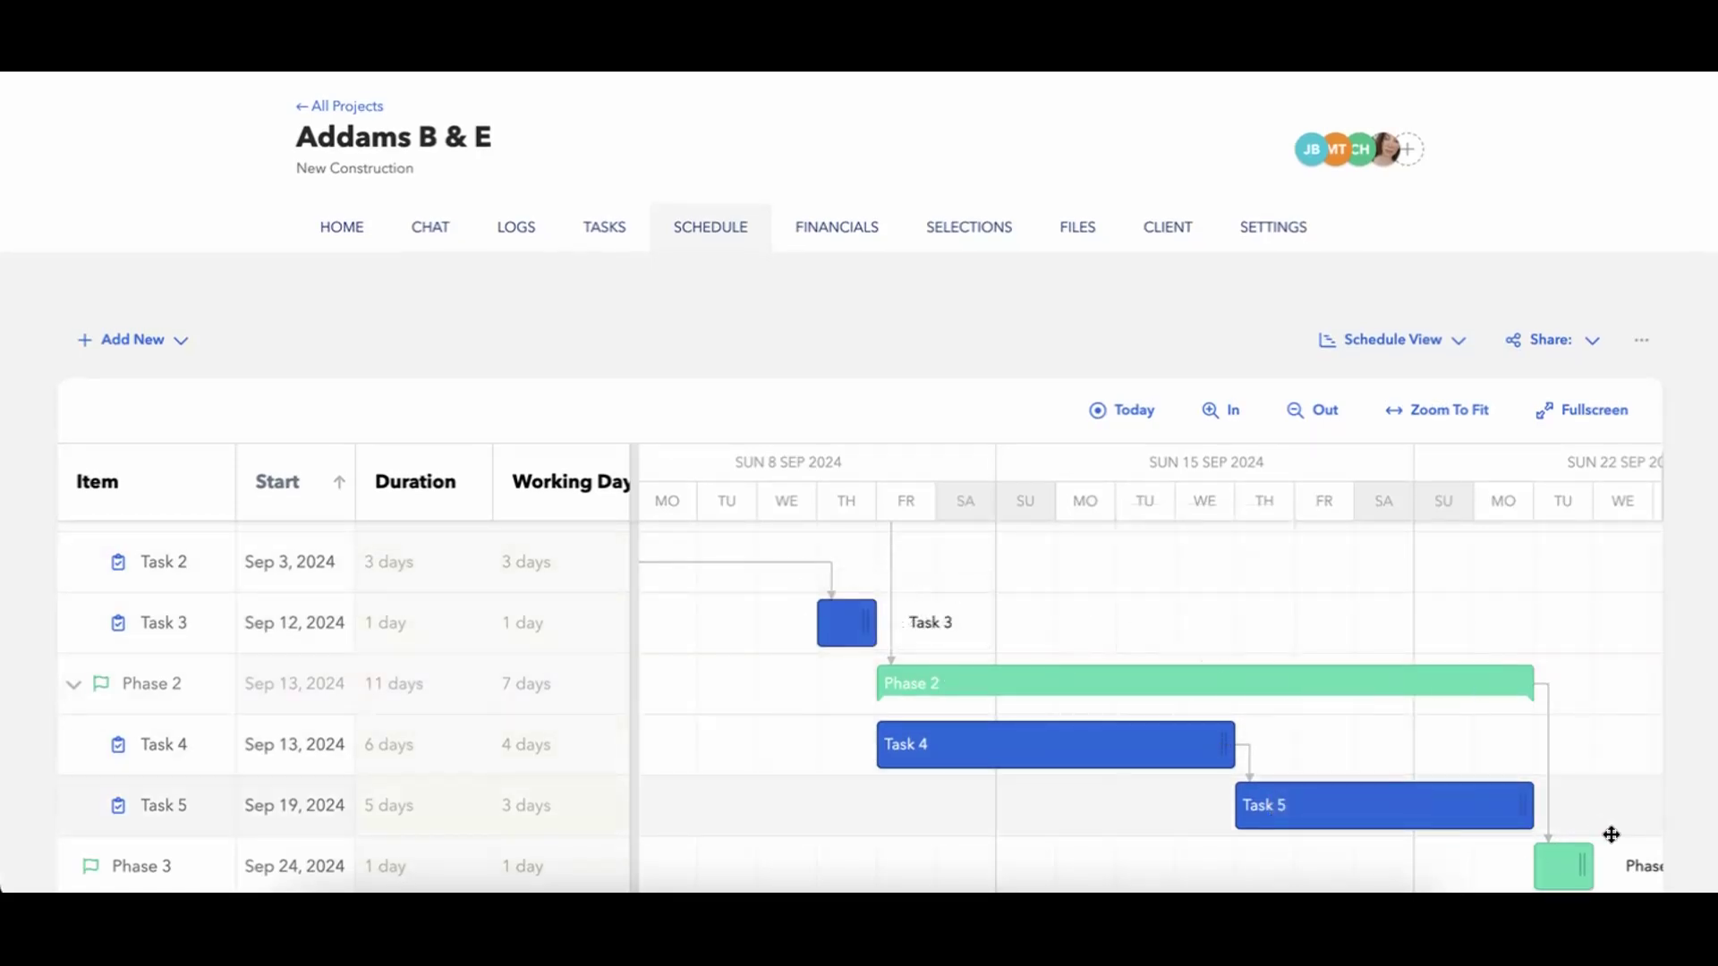
scroll(1250, 640, up, 2)
scroll(1250, 639, left, 10)
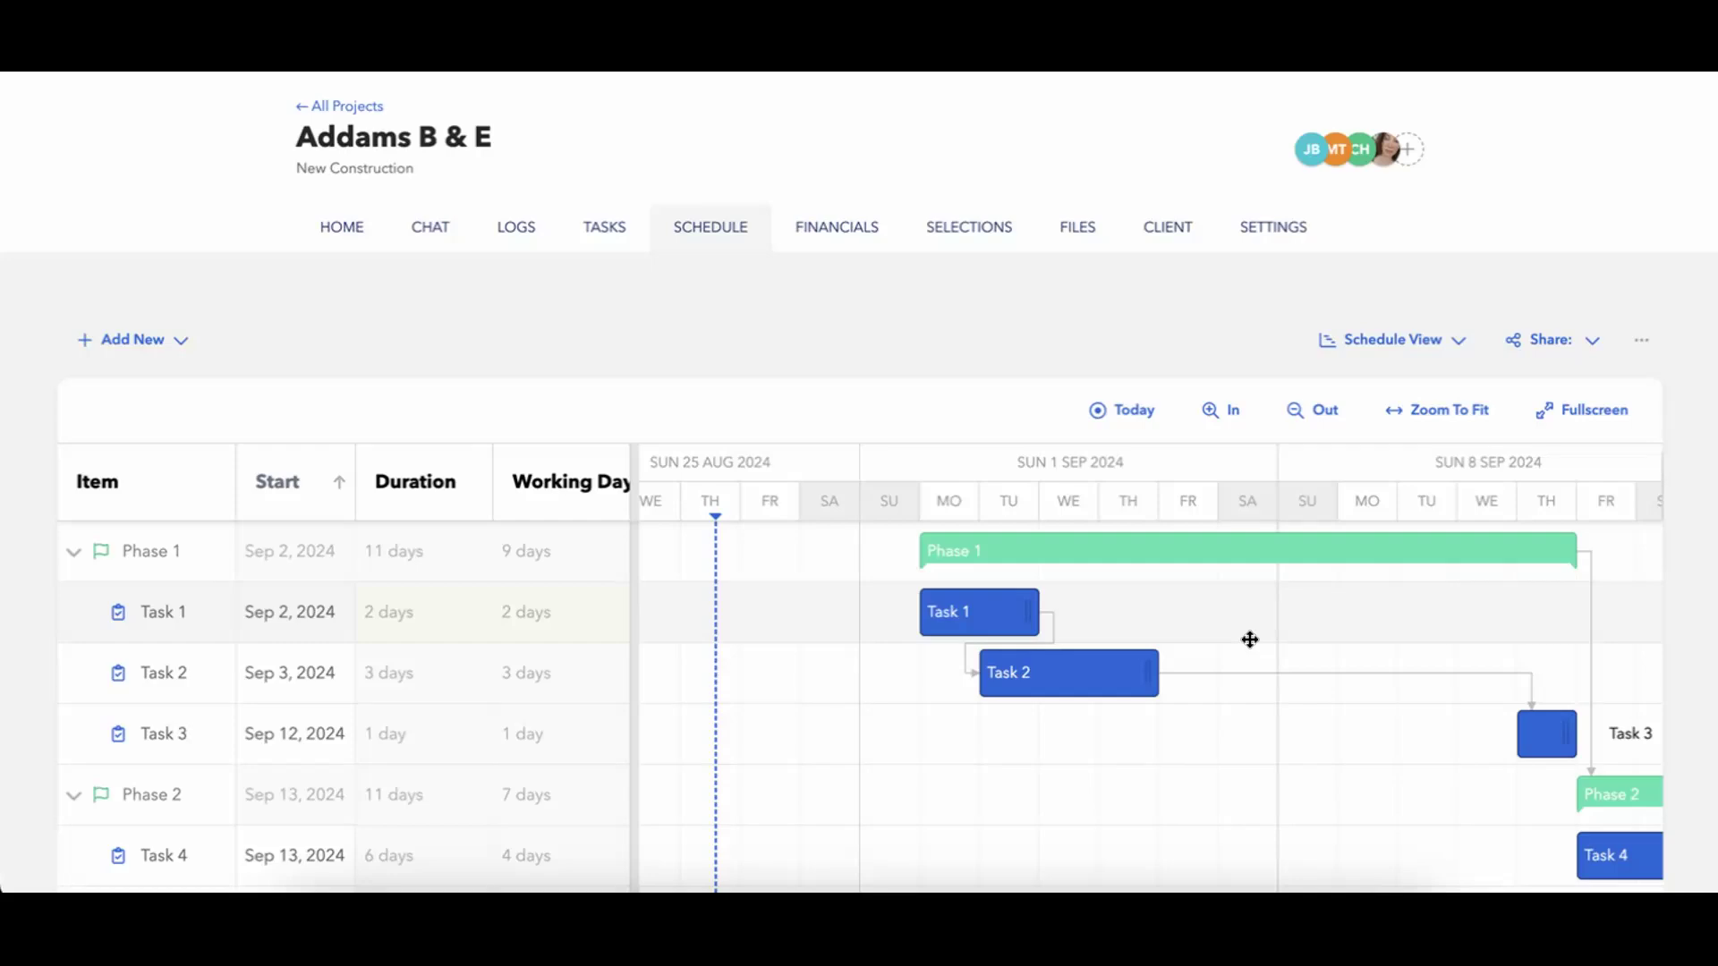
Review Task 1's successor and minimum lag settings, then look at its Auto-Schedule options without changing anything.
mouse_move(1000, 617)
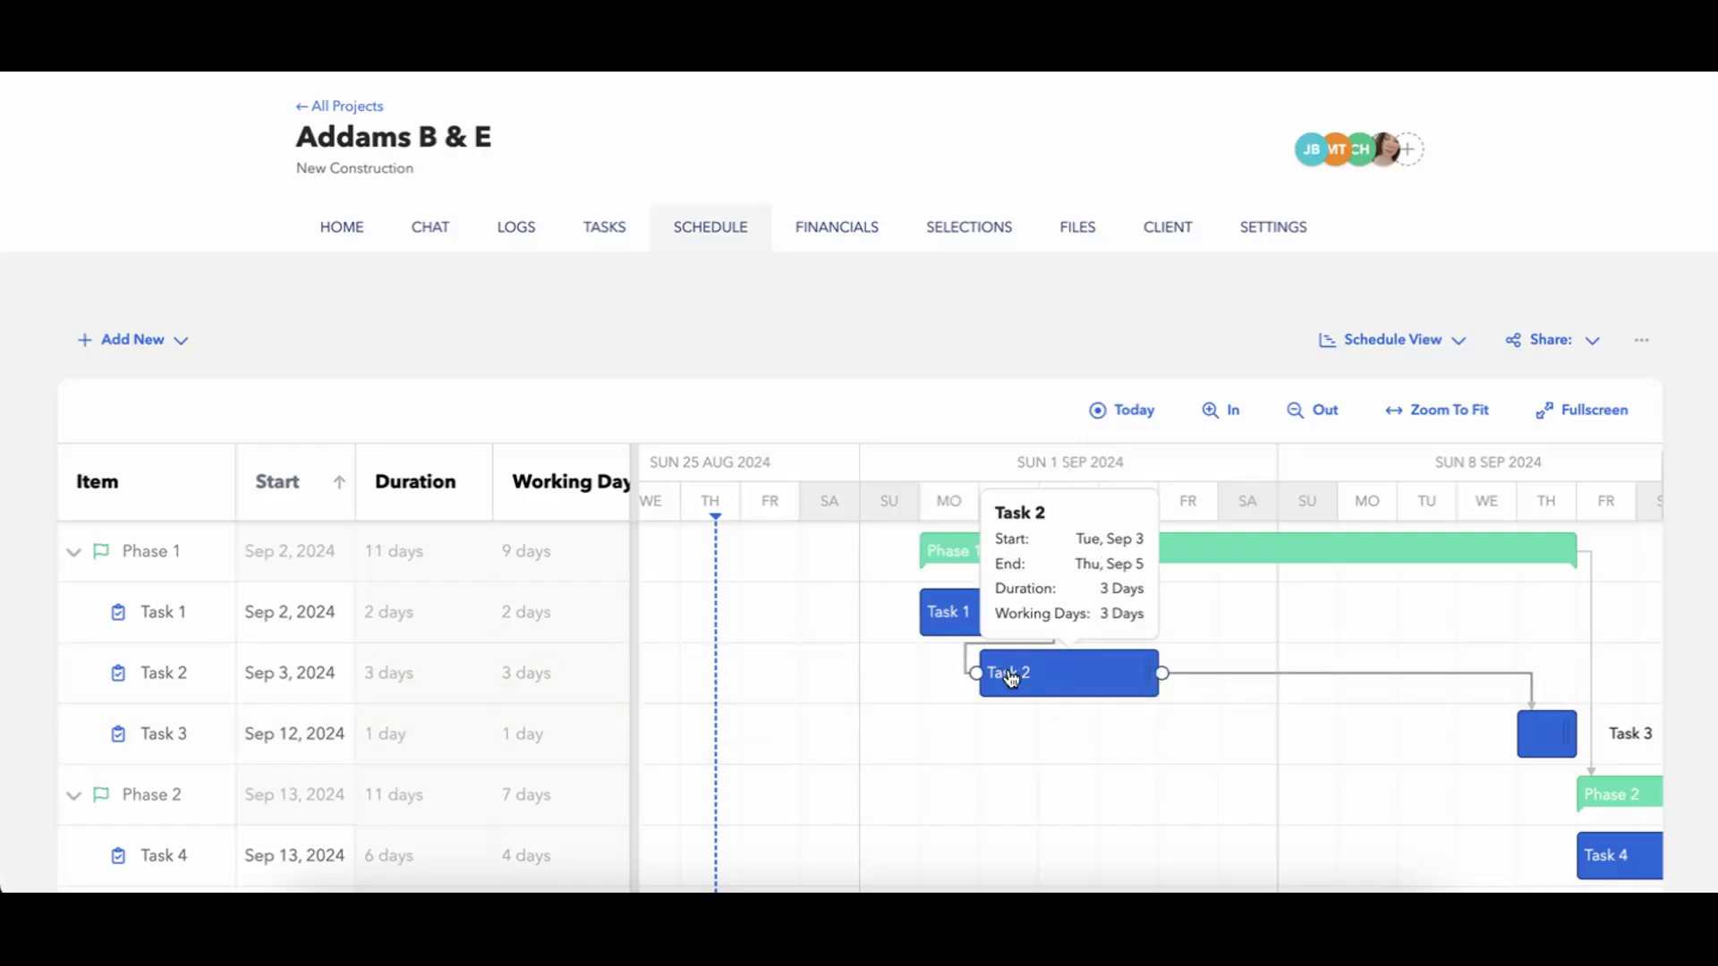
click(979, 624)
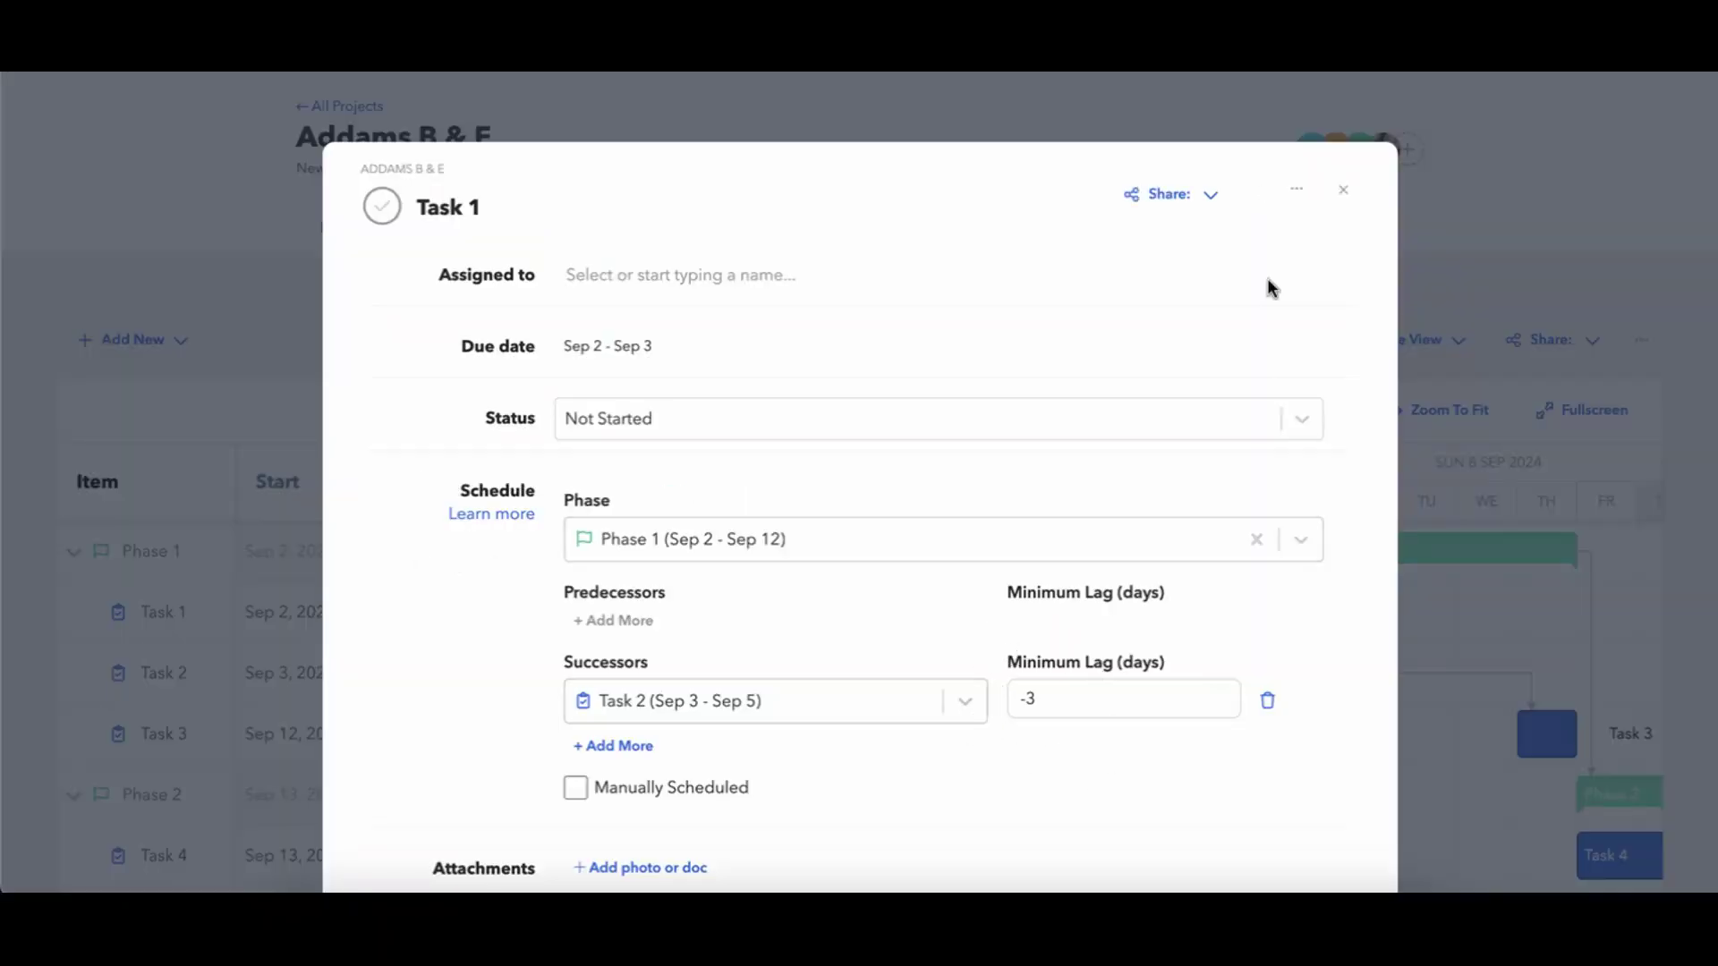
click(1343, 190)
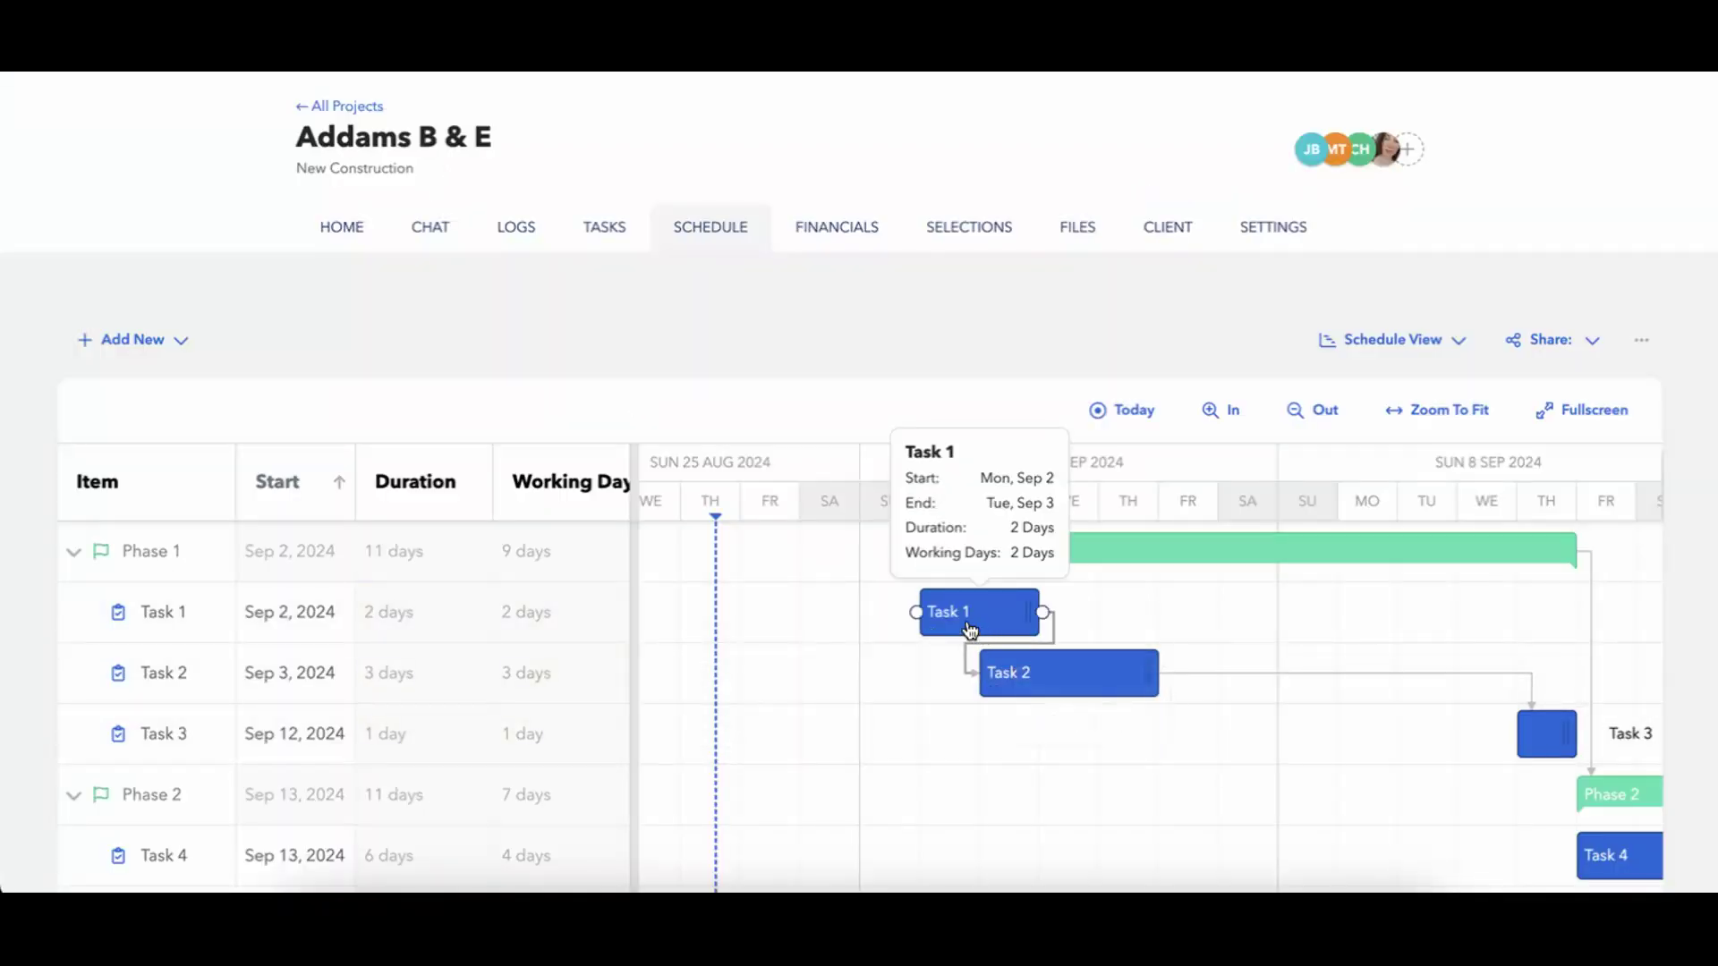
right_click(970, 628)
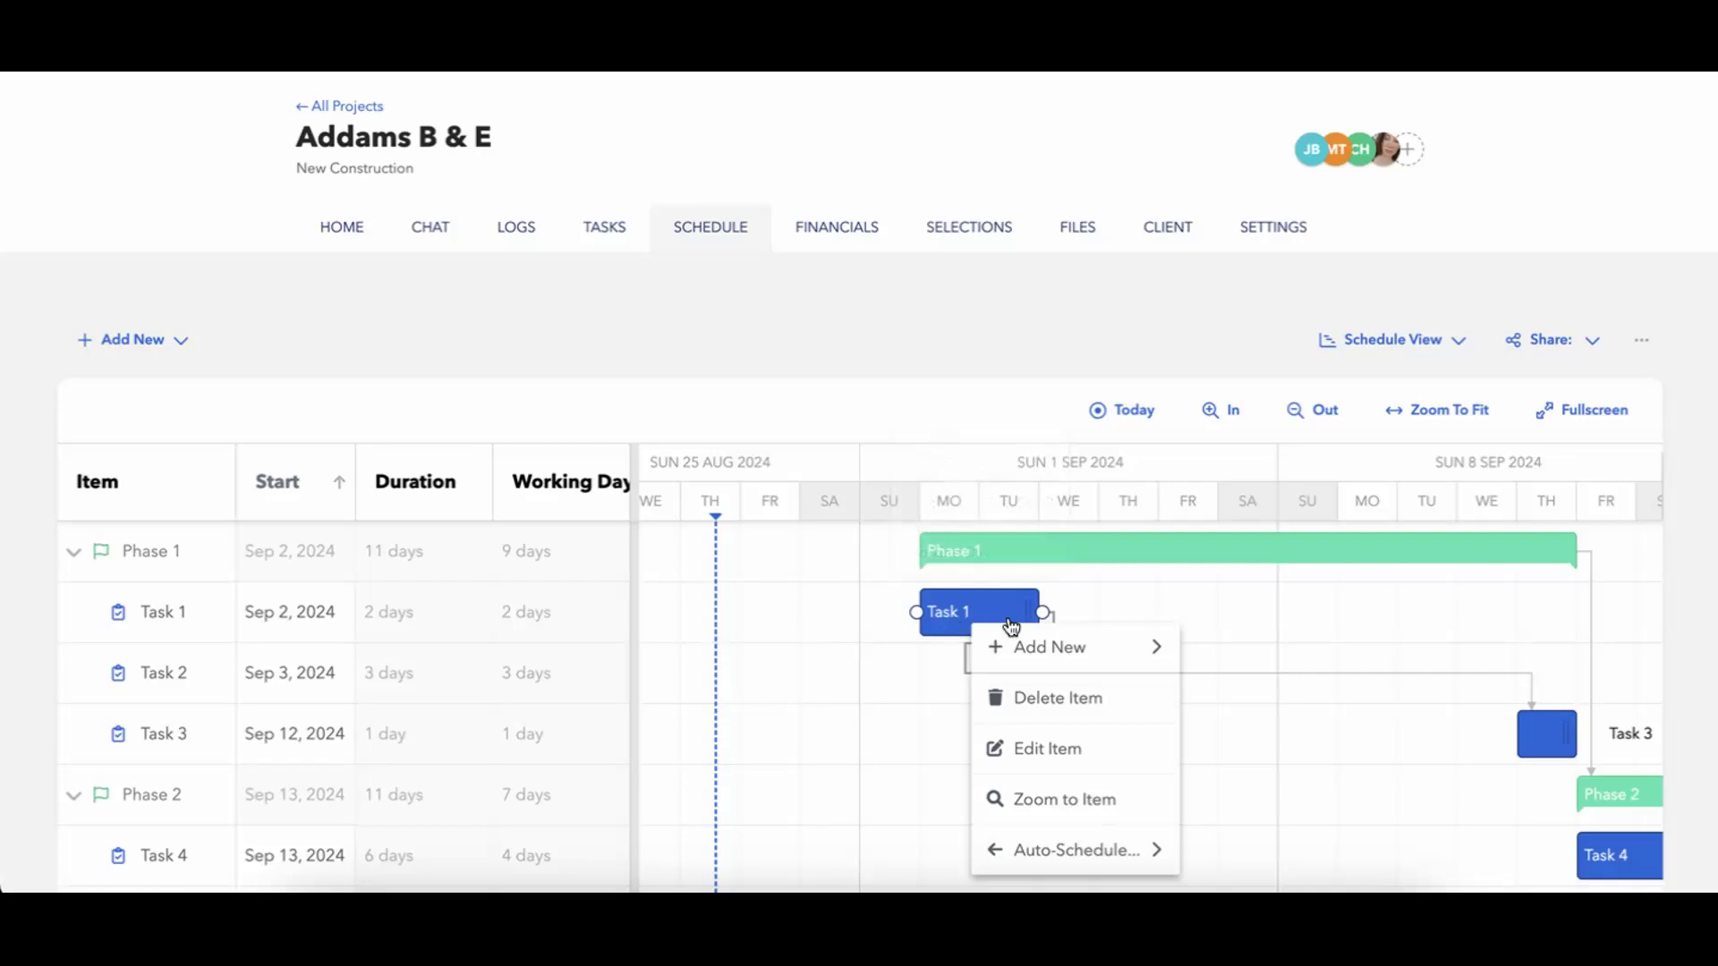
mouse_move(1035, 841)
click(1230, 864)
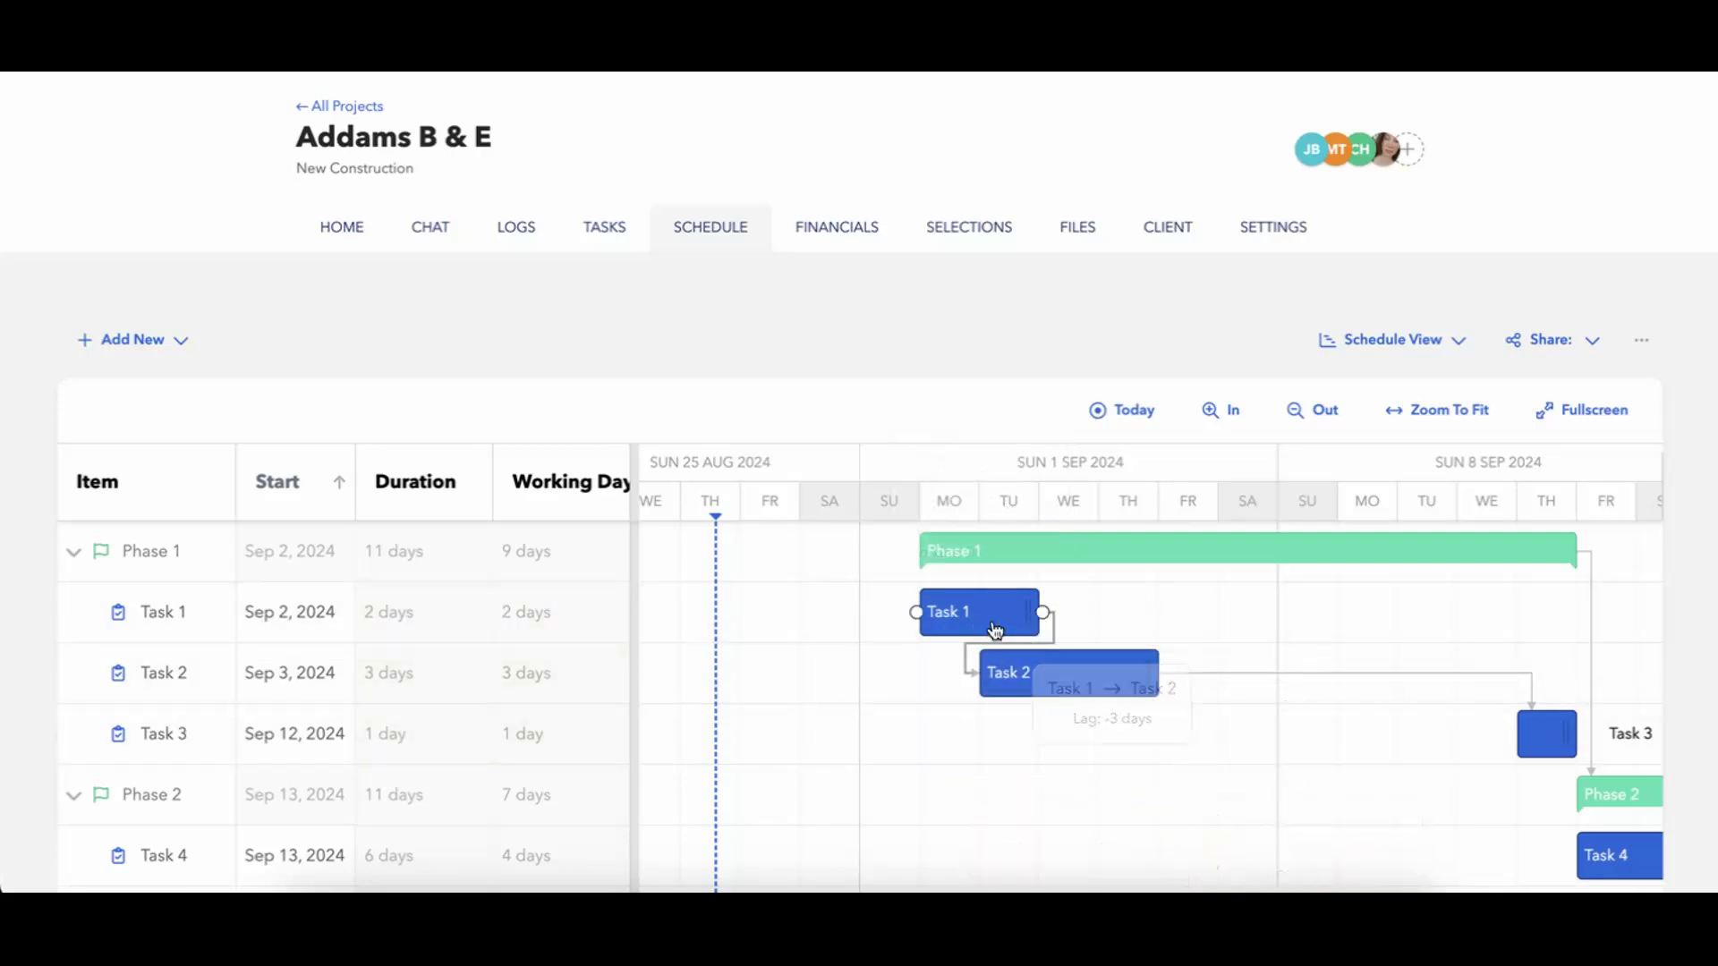
Set Task 4's minimum lag to its successor Task 5 to -2 days and shift Task 5 to start on Sep 17.
scroll(1324, 748, right, 5)
scroll(1324, 748, down, 2)
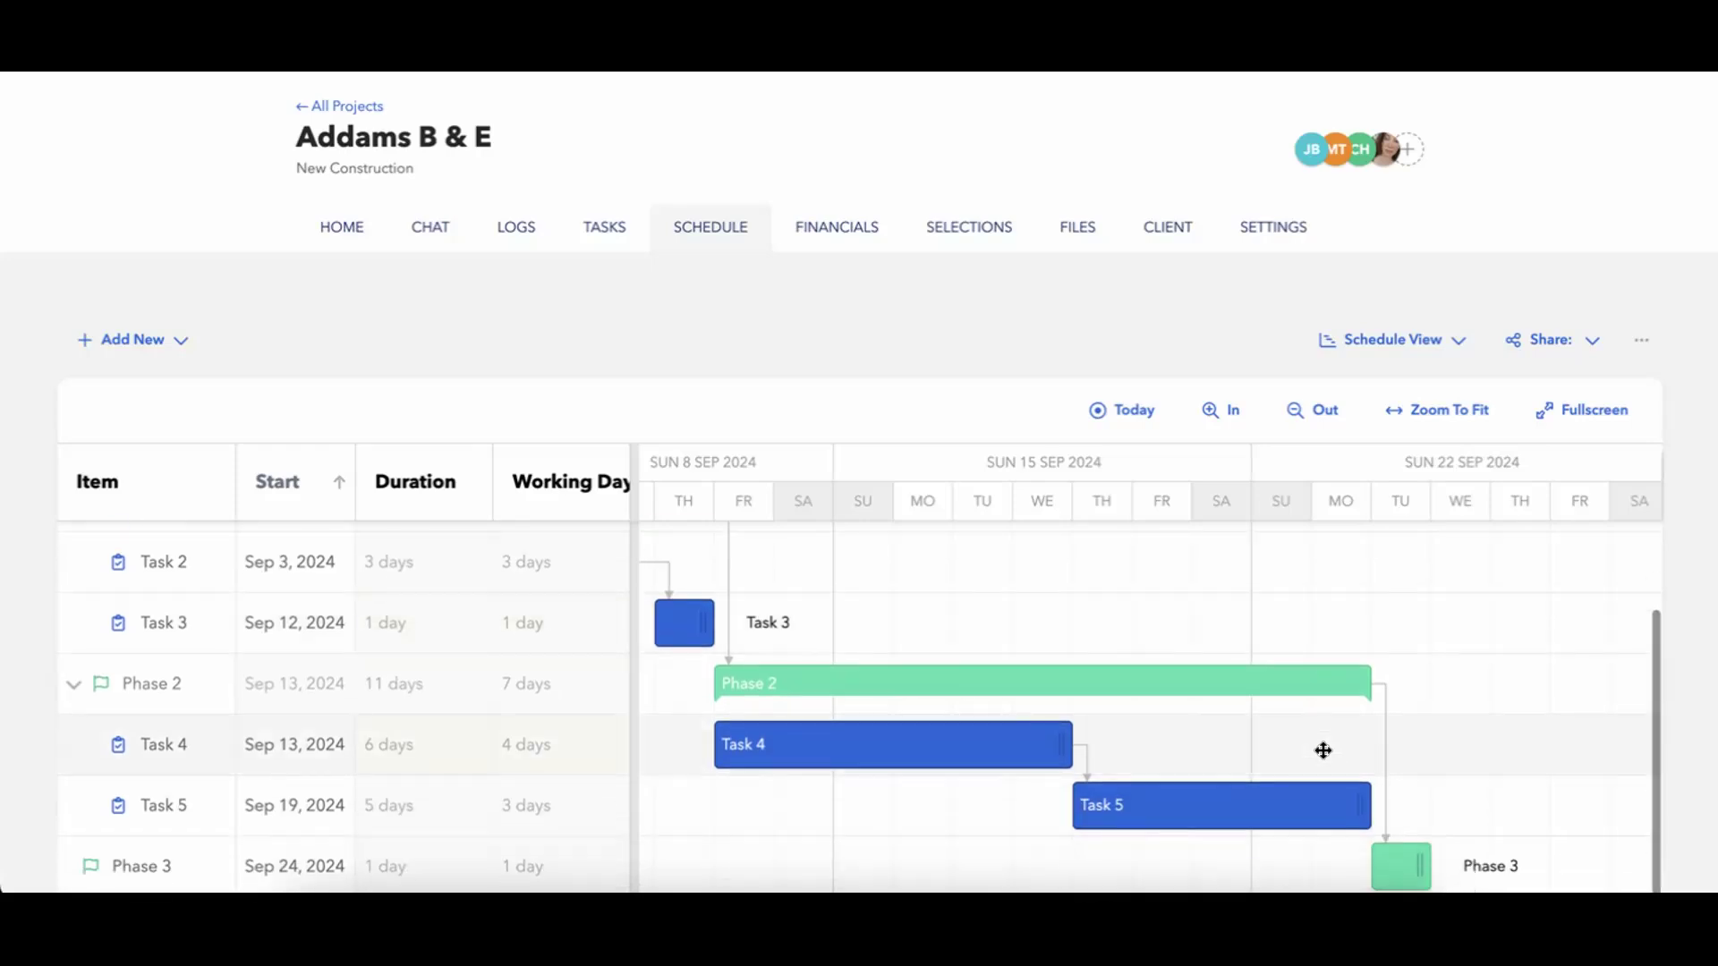
click(1016, 759)
click(1043, 744)
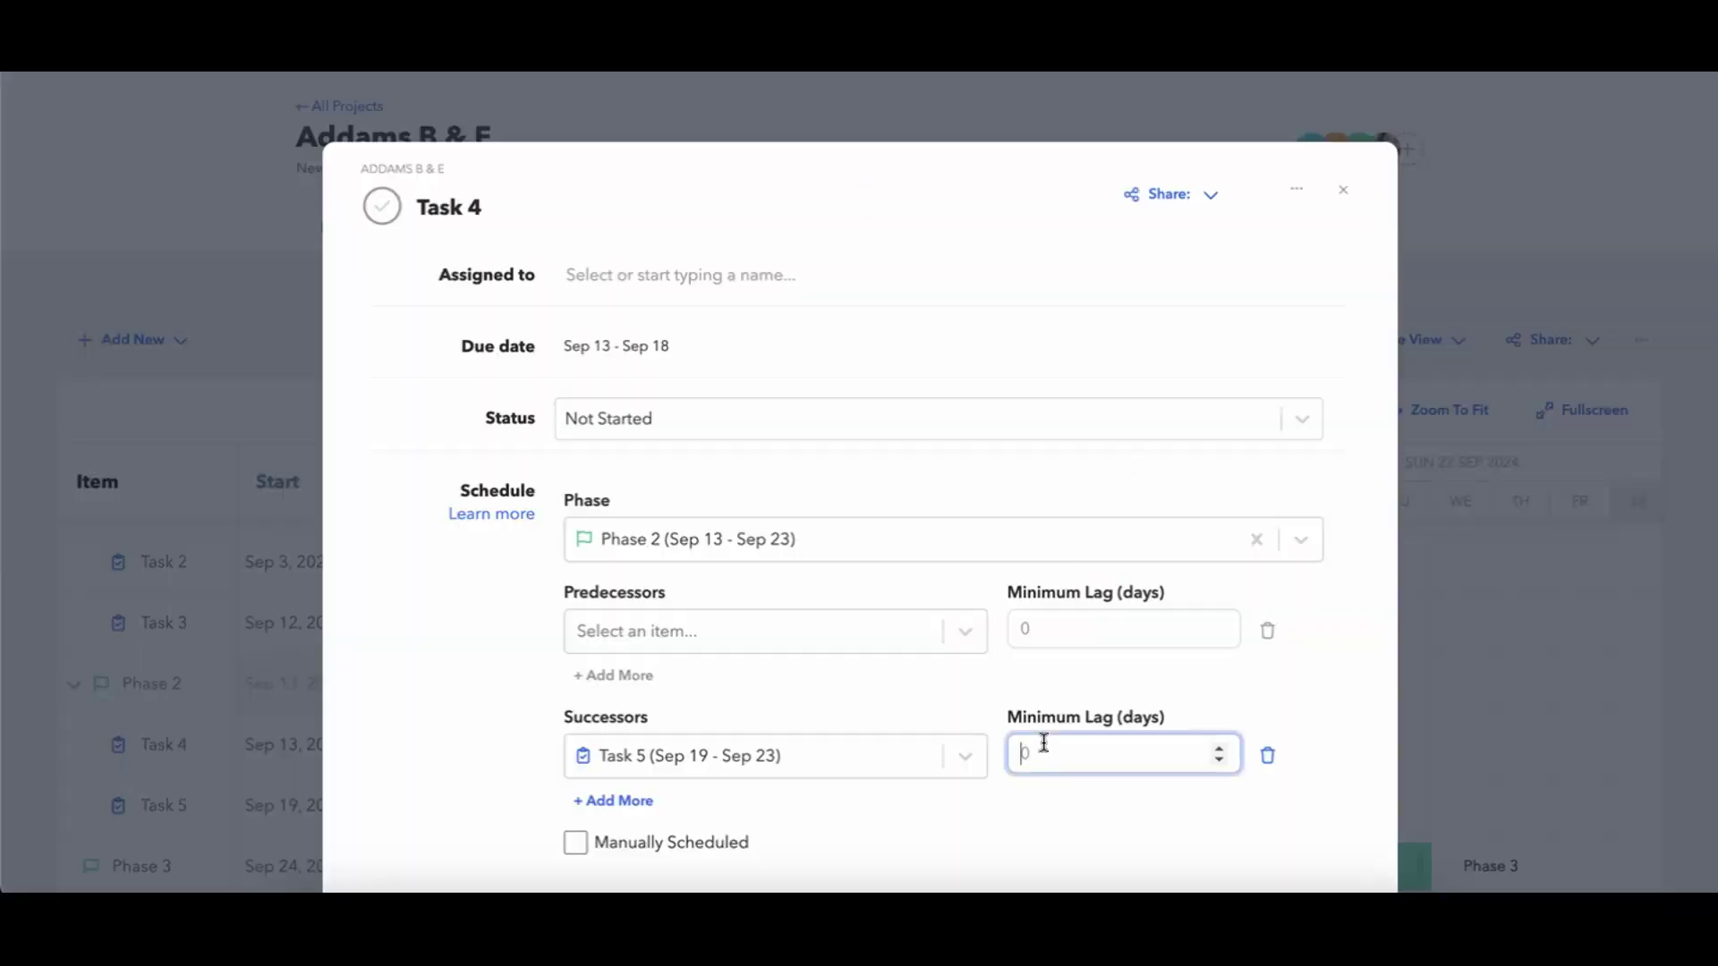
text(-2)
click(1343, 189)
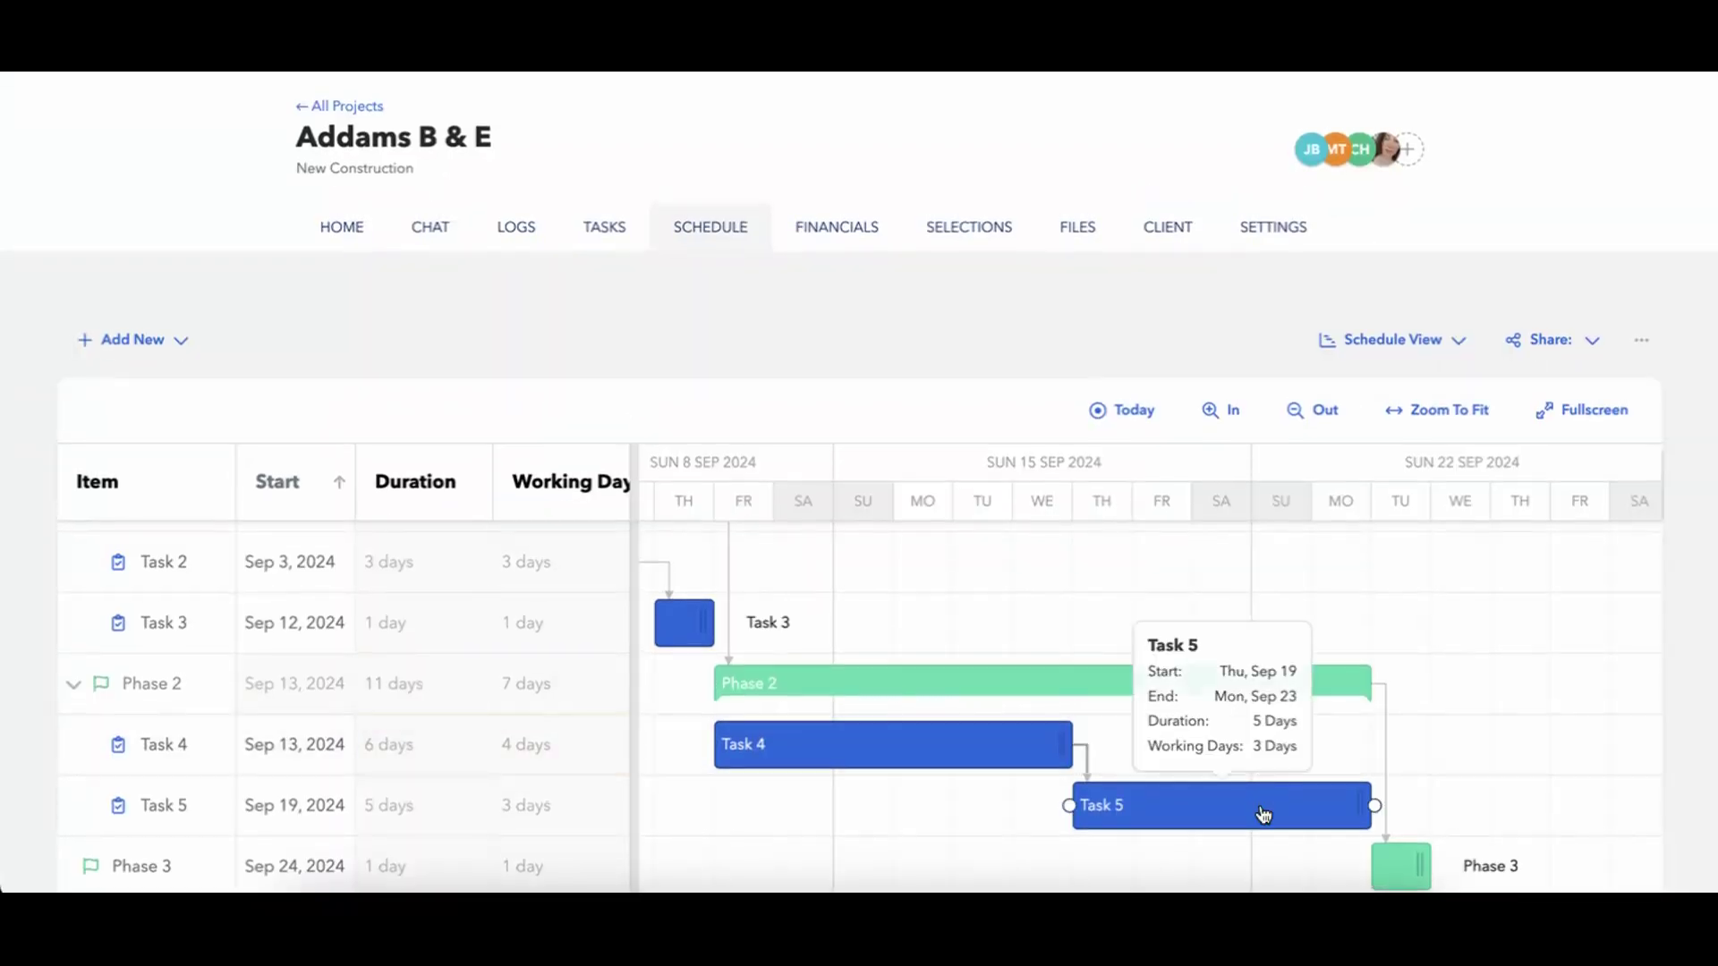
drag(1128, 808, 1109, 808)
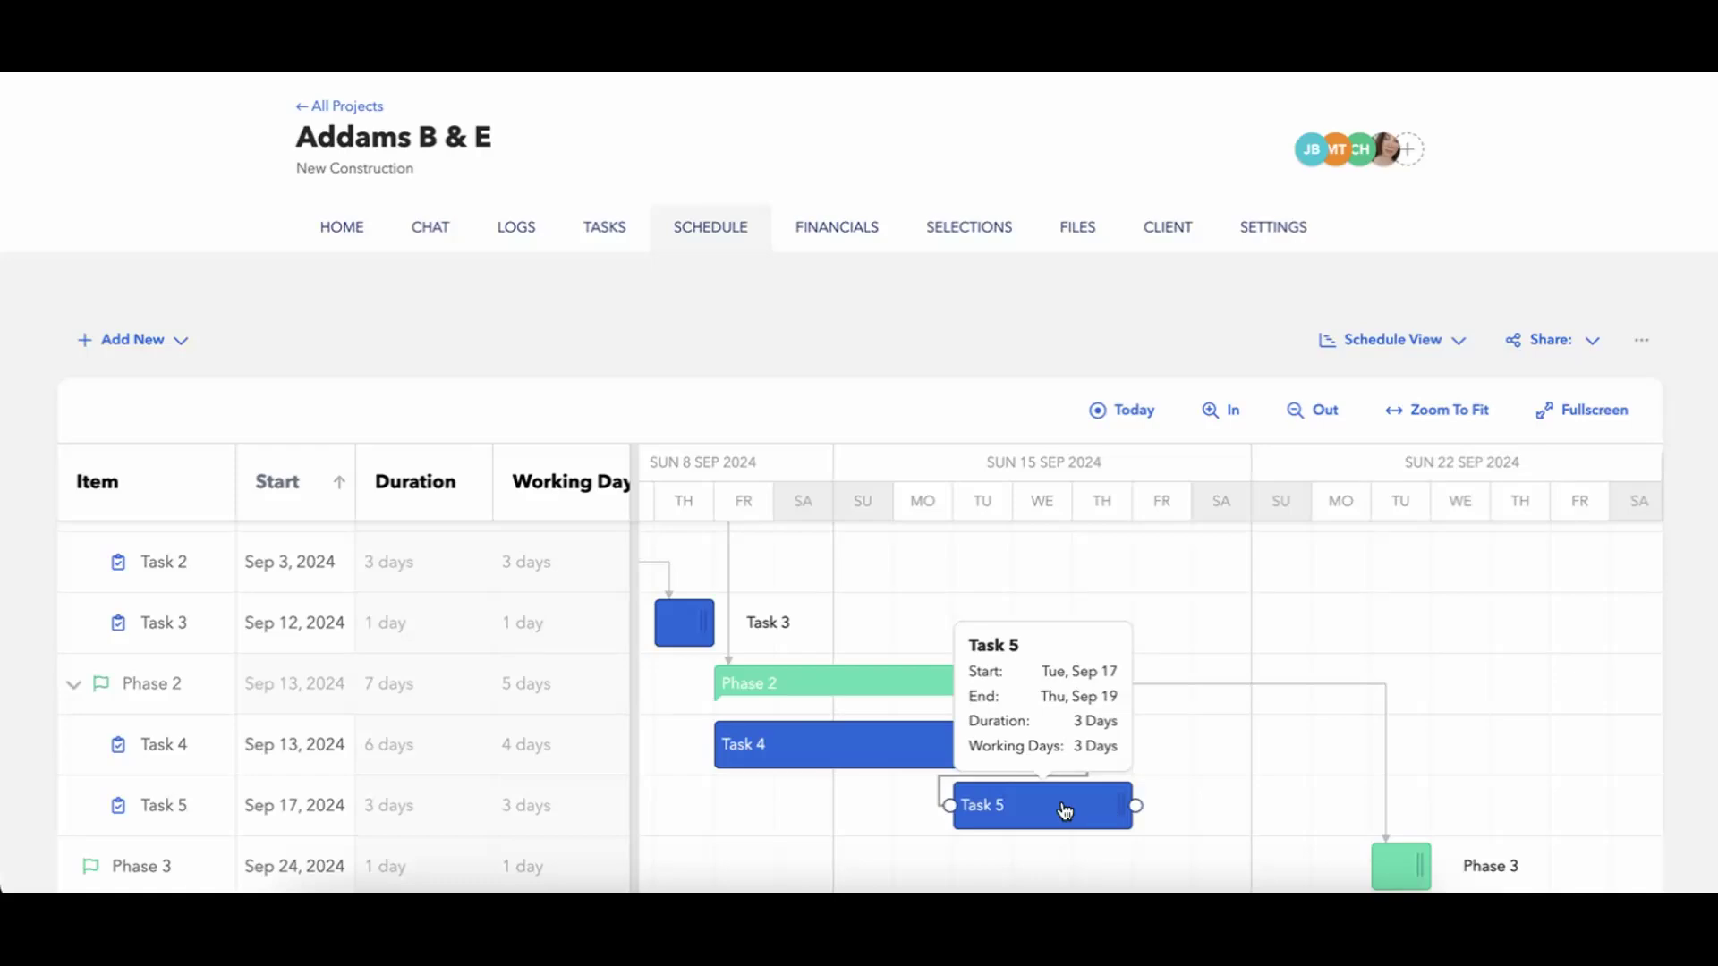
Zoom the timeline out and examine how the tasks and phases from Phase 1 through Phase 2 are linked.
scroll(1044, 808, left, 1)
scroll(1044, 808, left, 4)
scroll(1045, 805, up, 2)
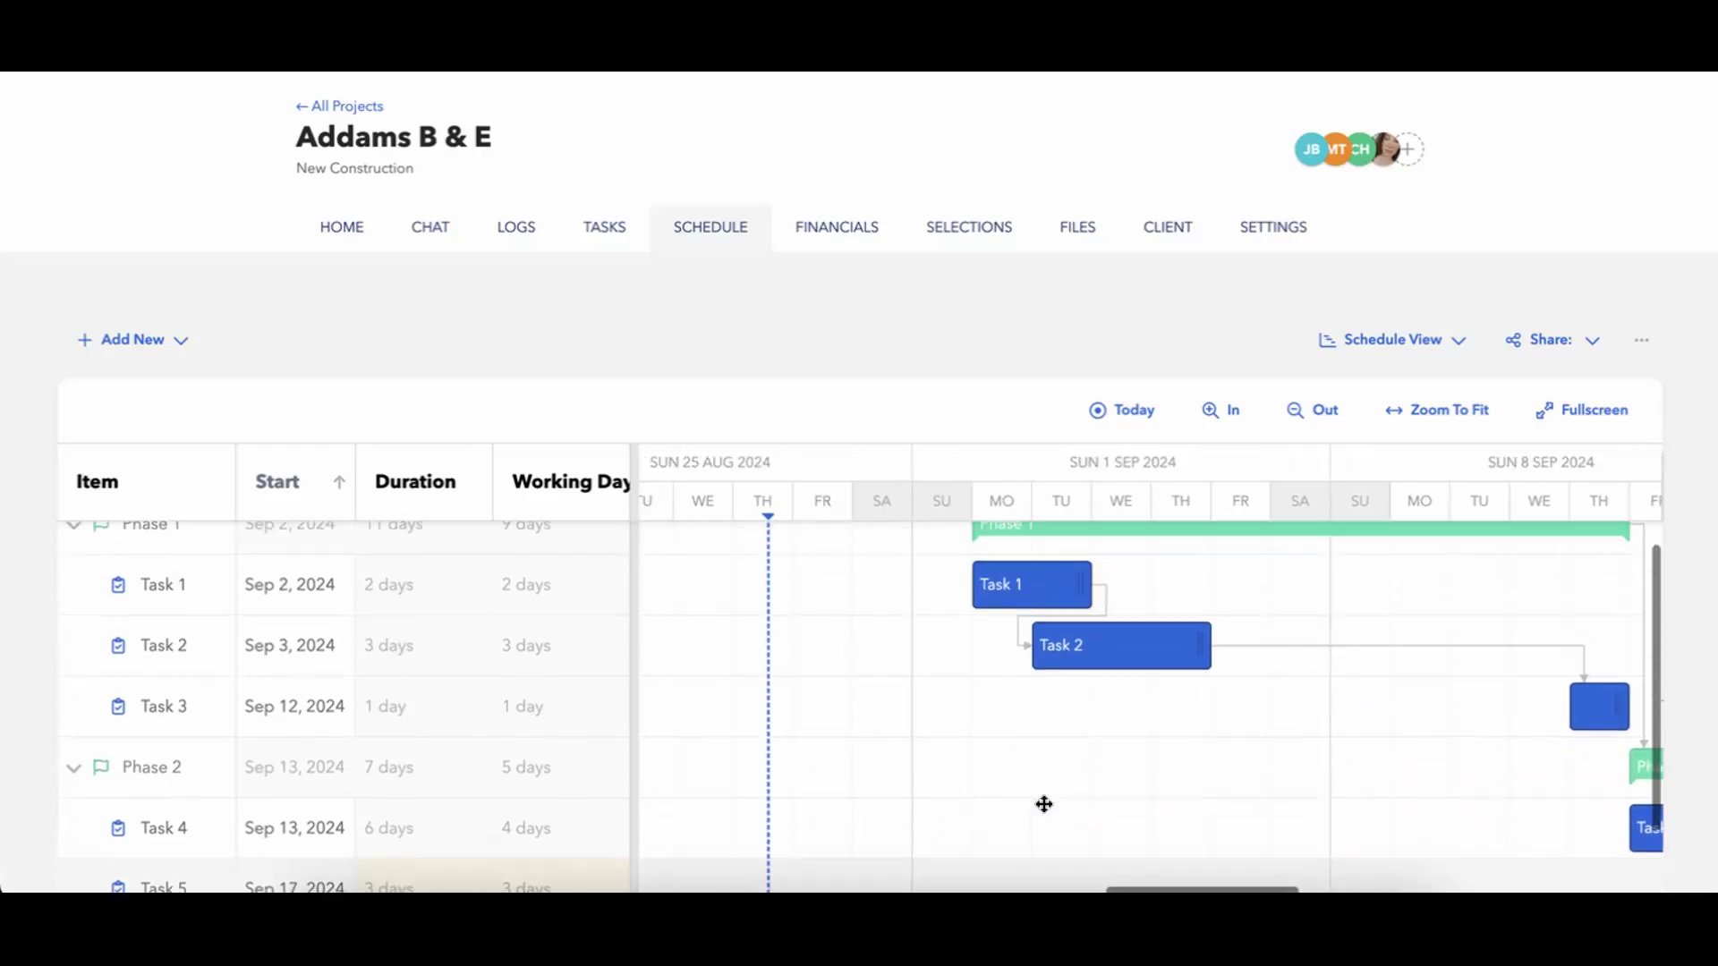
scroll(1044, 804, right, 3)
scroll(1044, 804, down, 1)
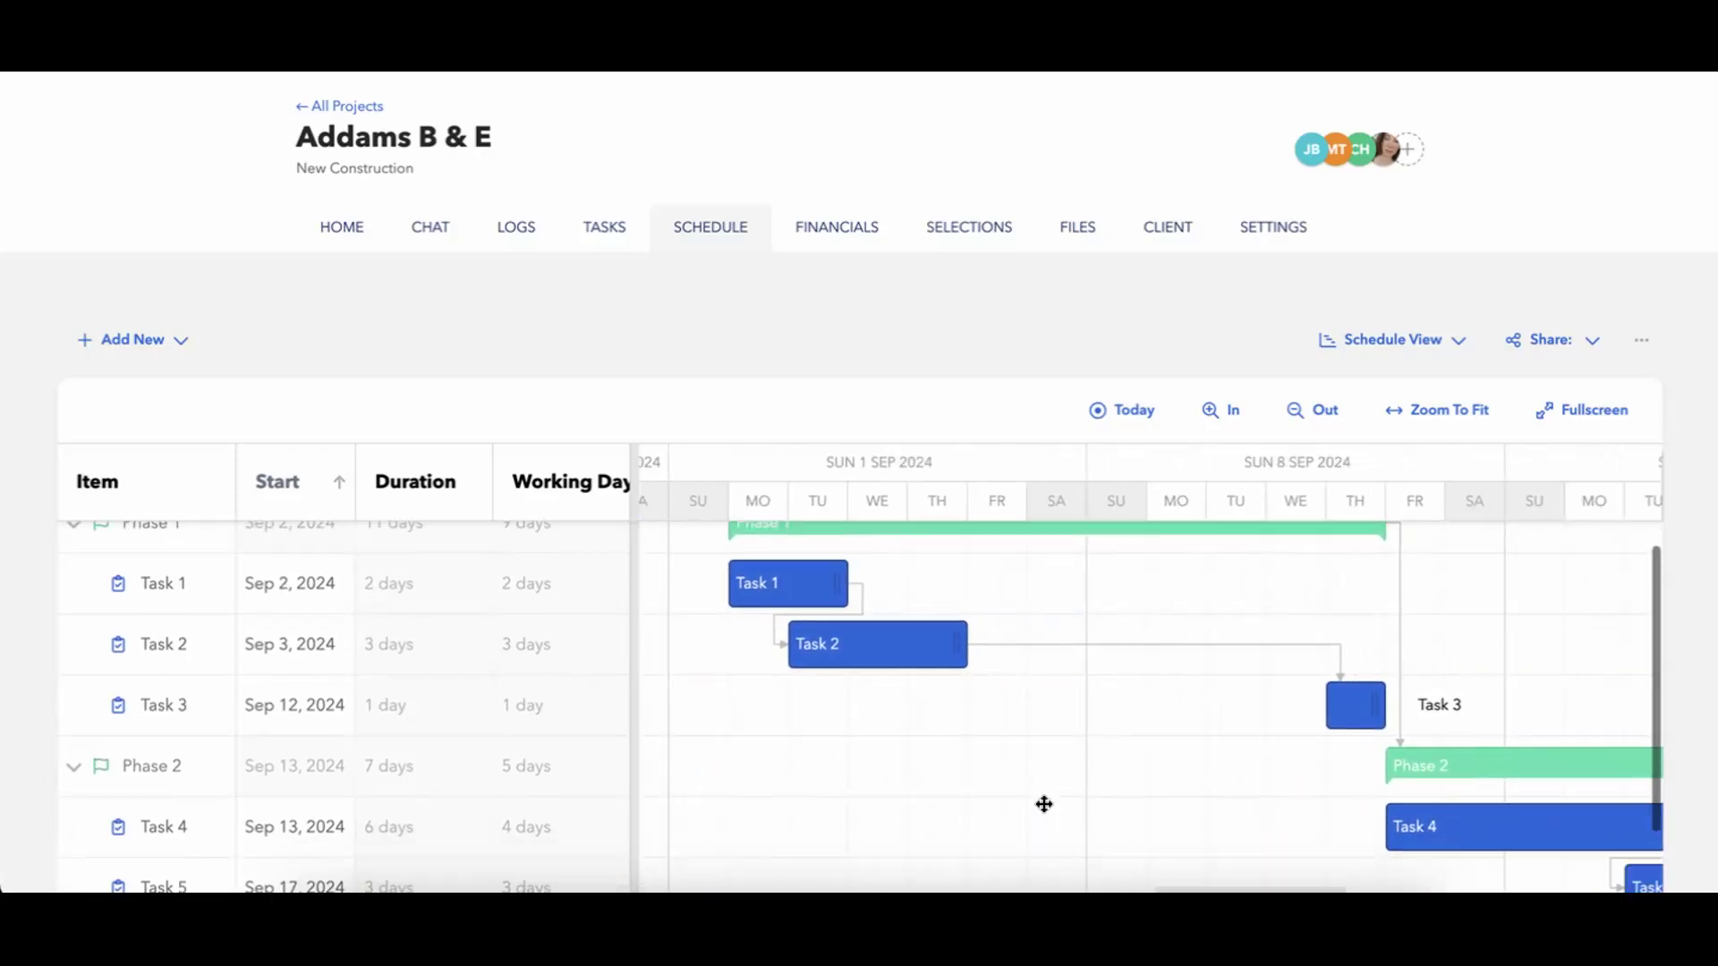
click(1312, 409)
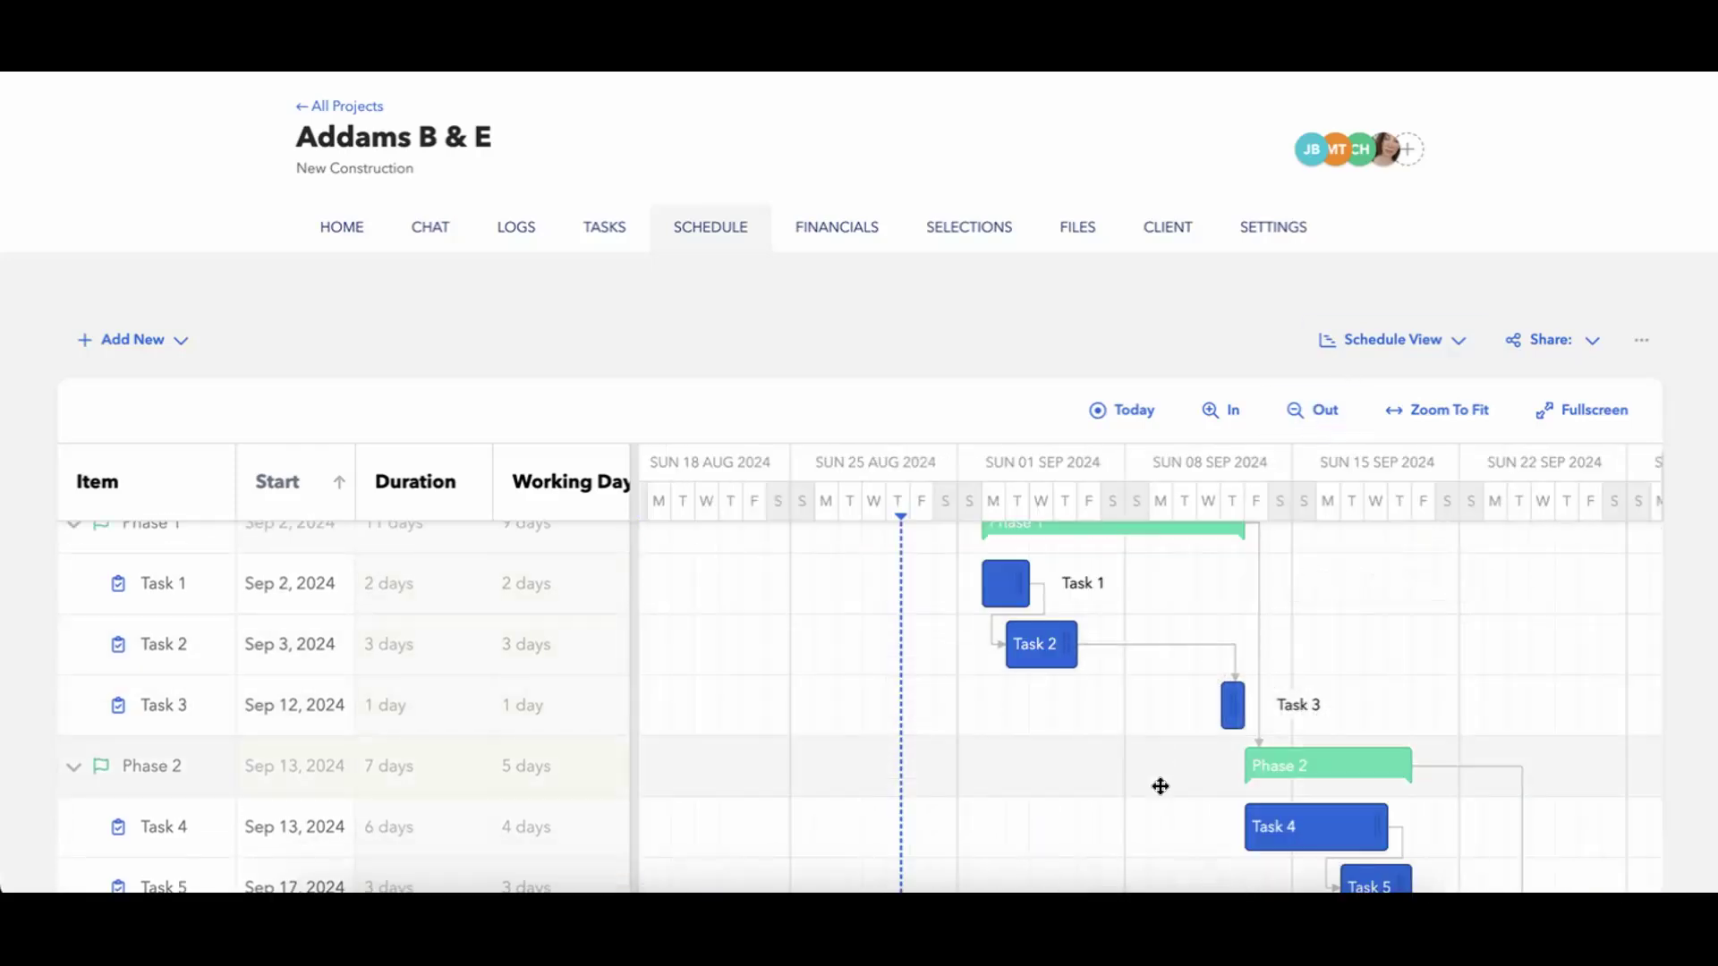
scroll(1160, 794, down, 1)
scroll(1160, 793, up, 2)
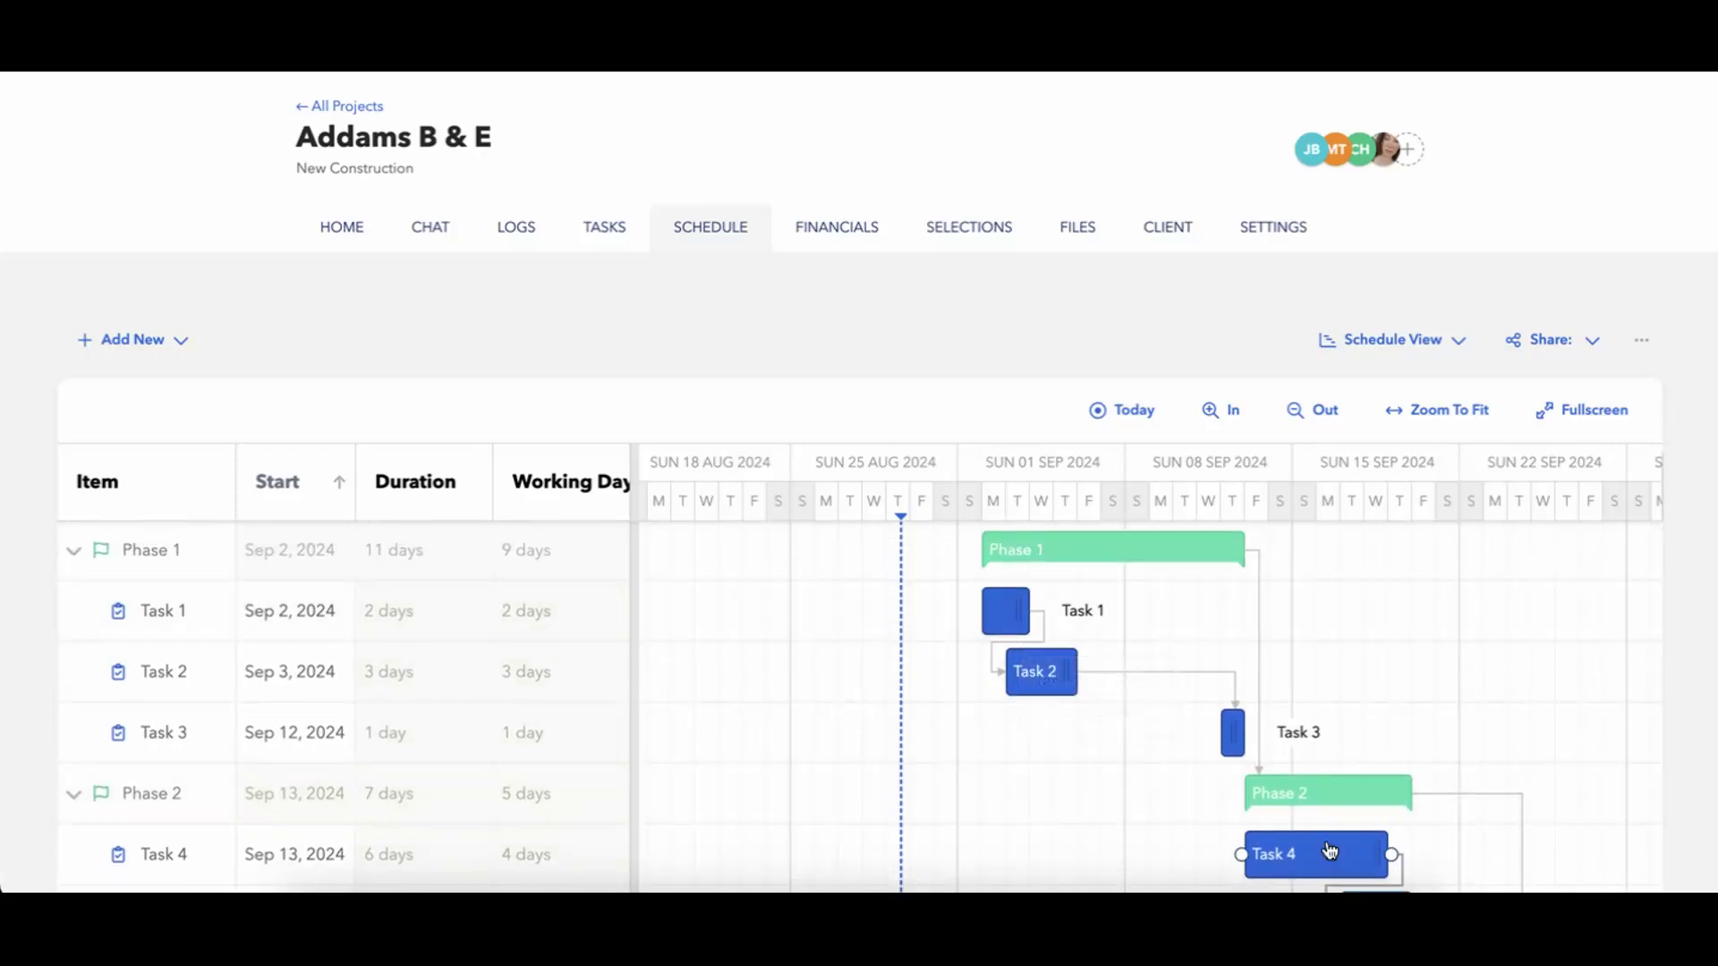
scroll(1067, 751, down, 1)
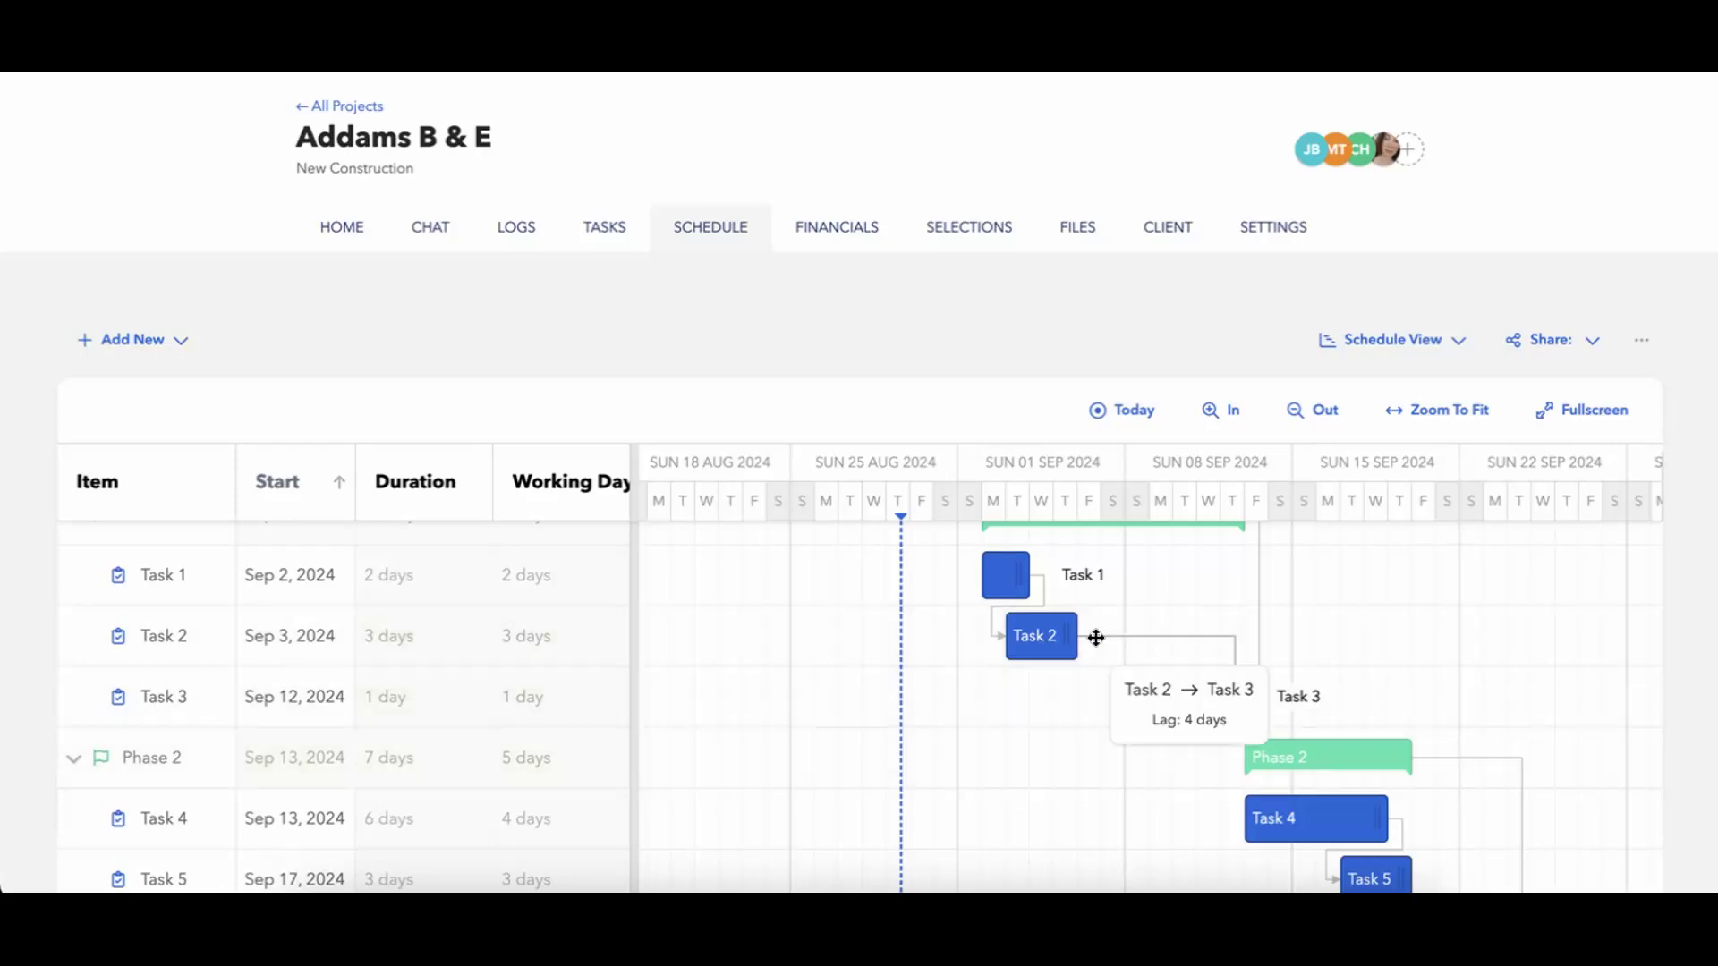
Auto-schedule all successors of Task 1 and check the dates of the following tasks and phases.
right_click(1009, 581)
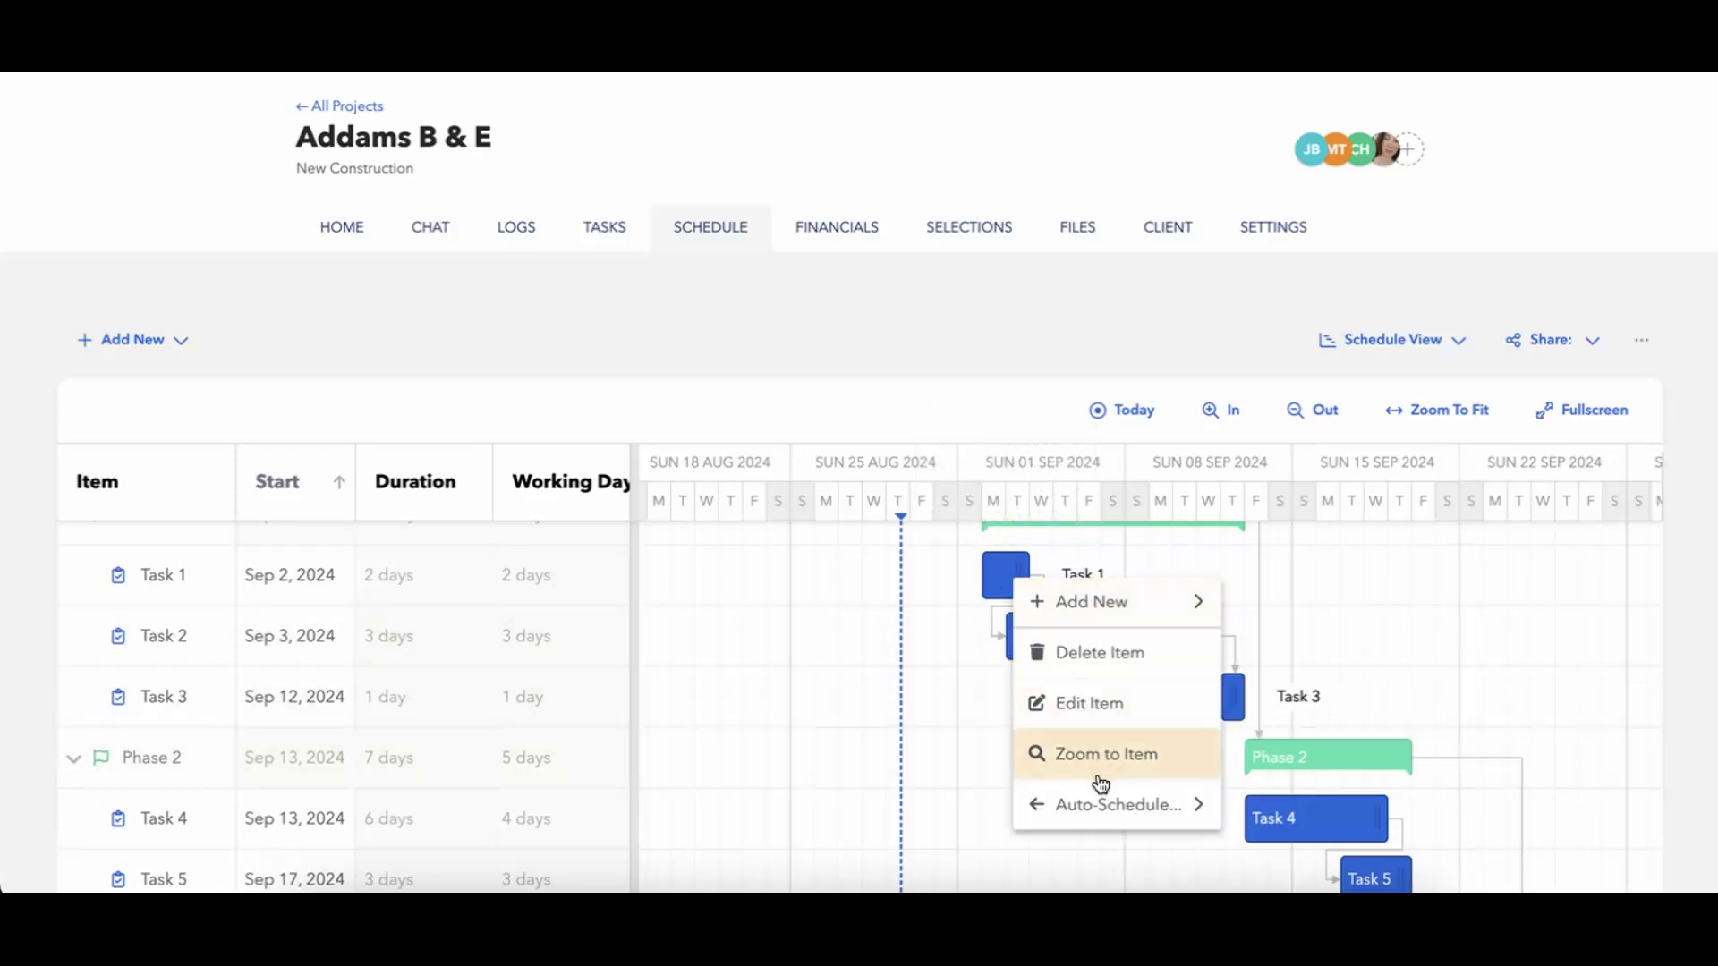
mouse_move(1104, 805)
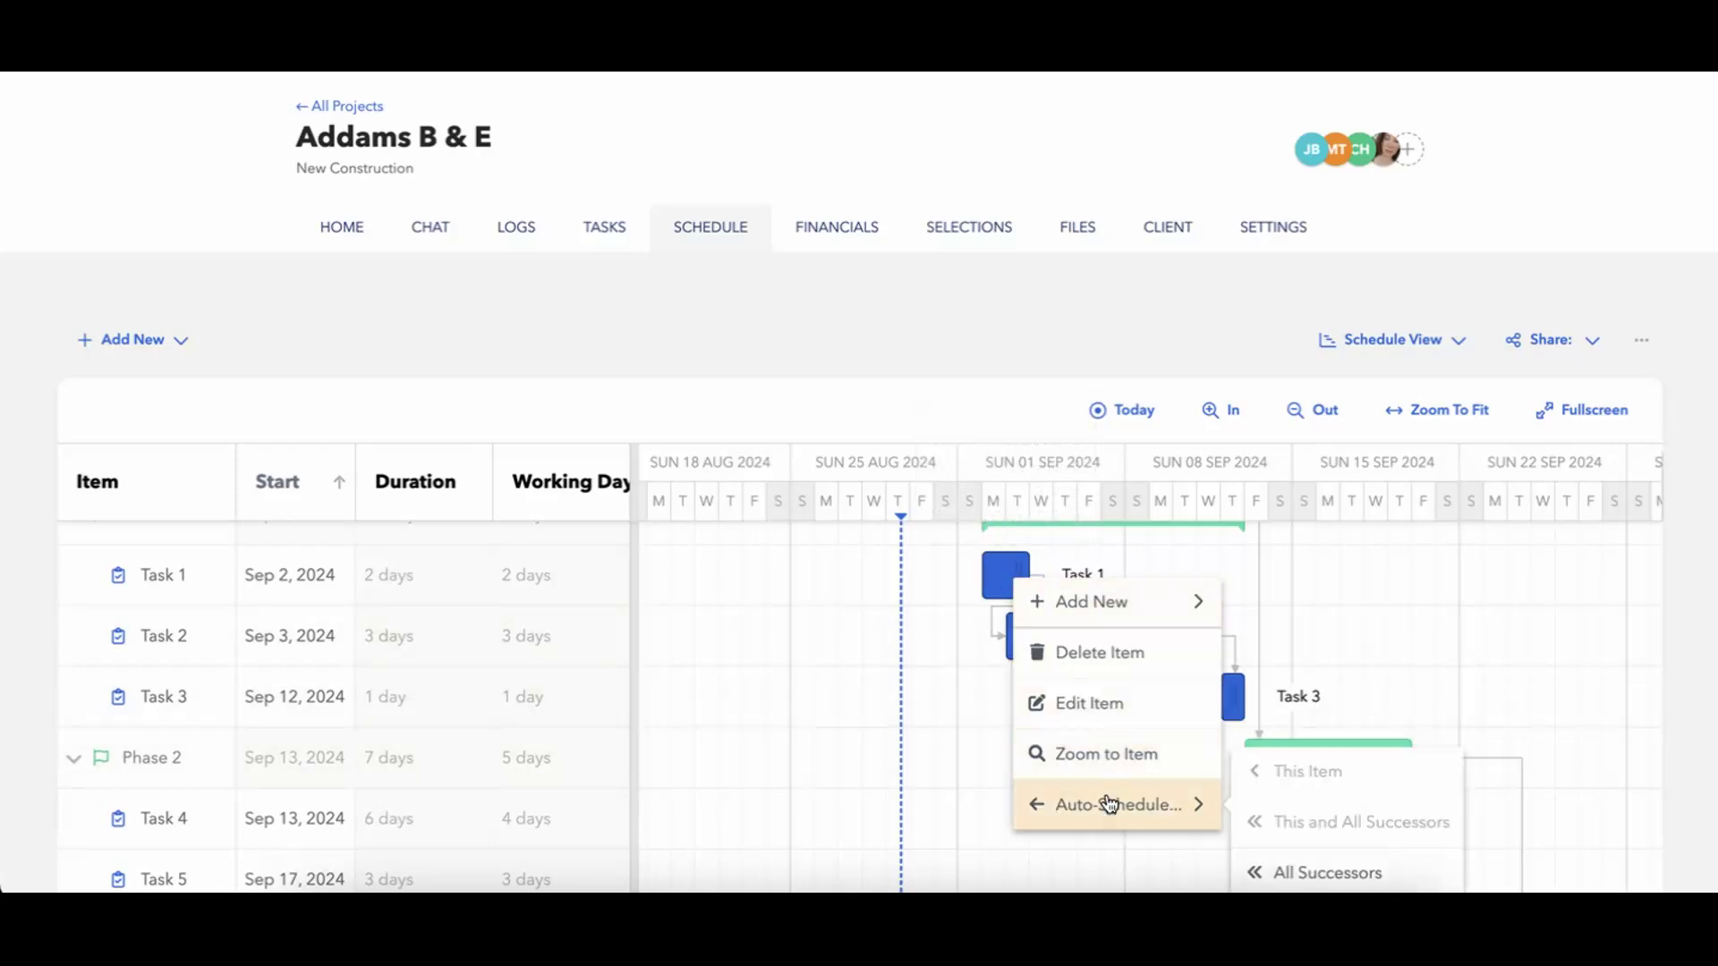
click(1315, 872)
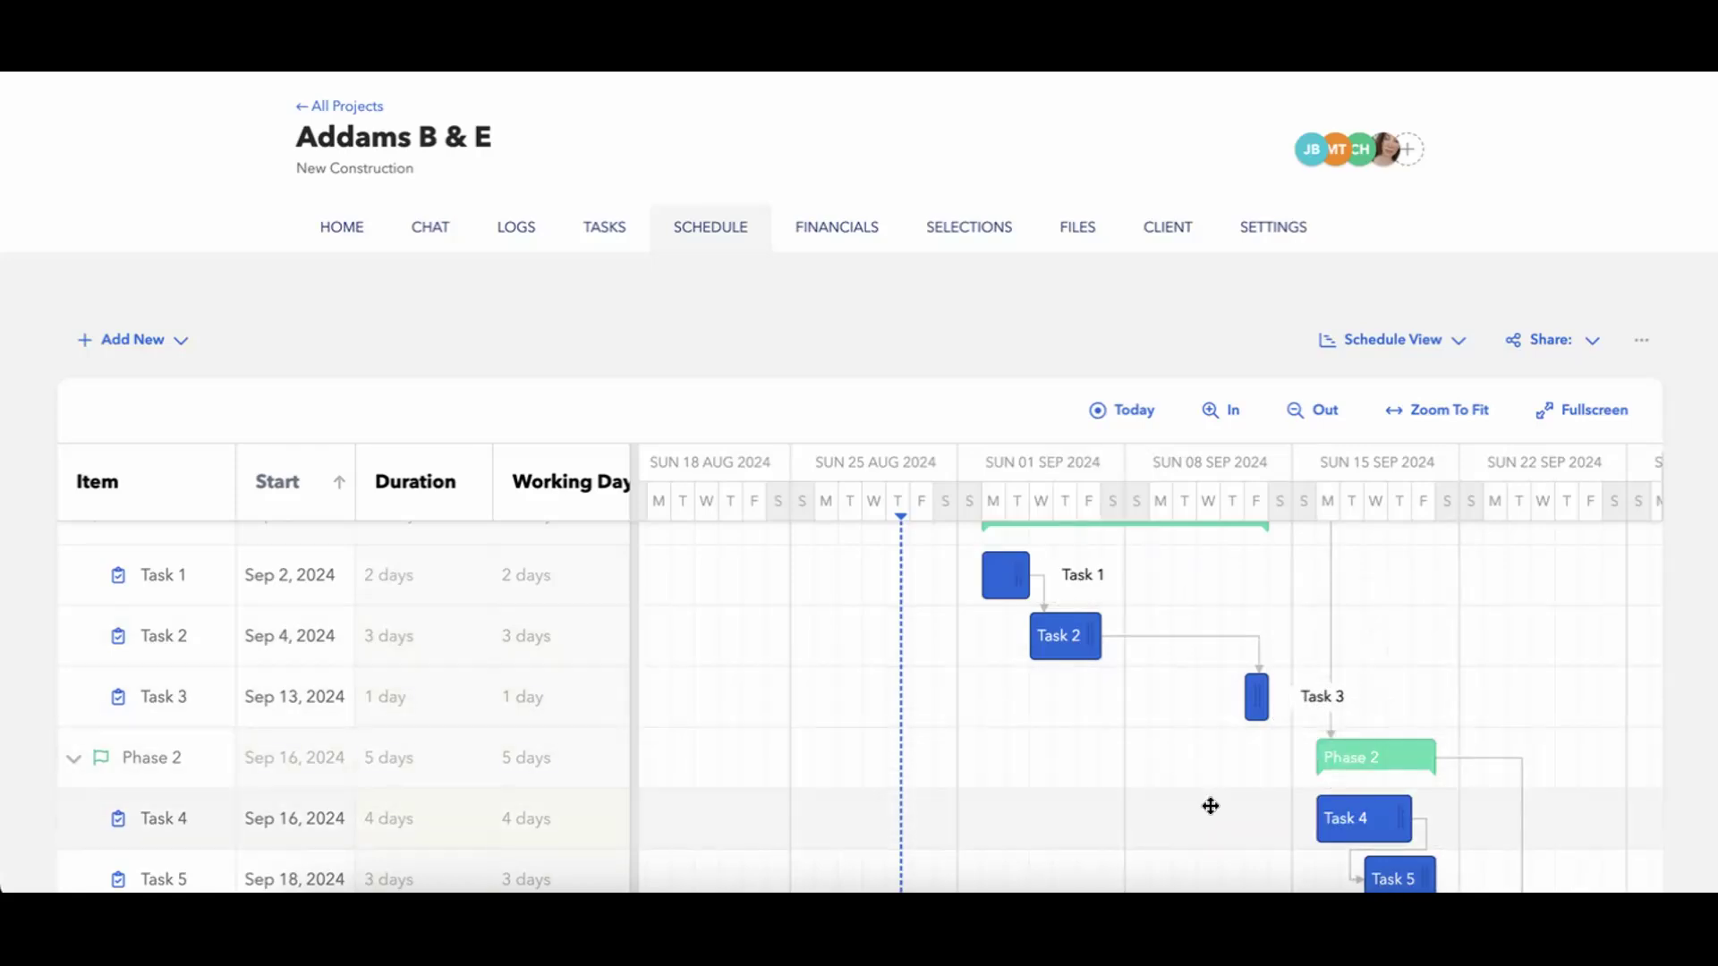
scroll(1200, 794, up, 1)
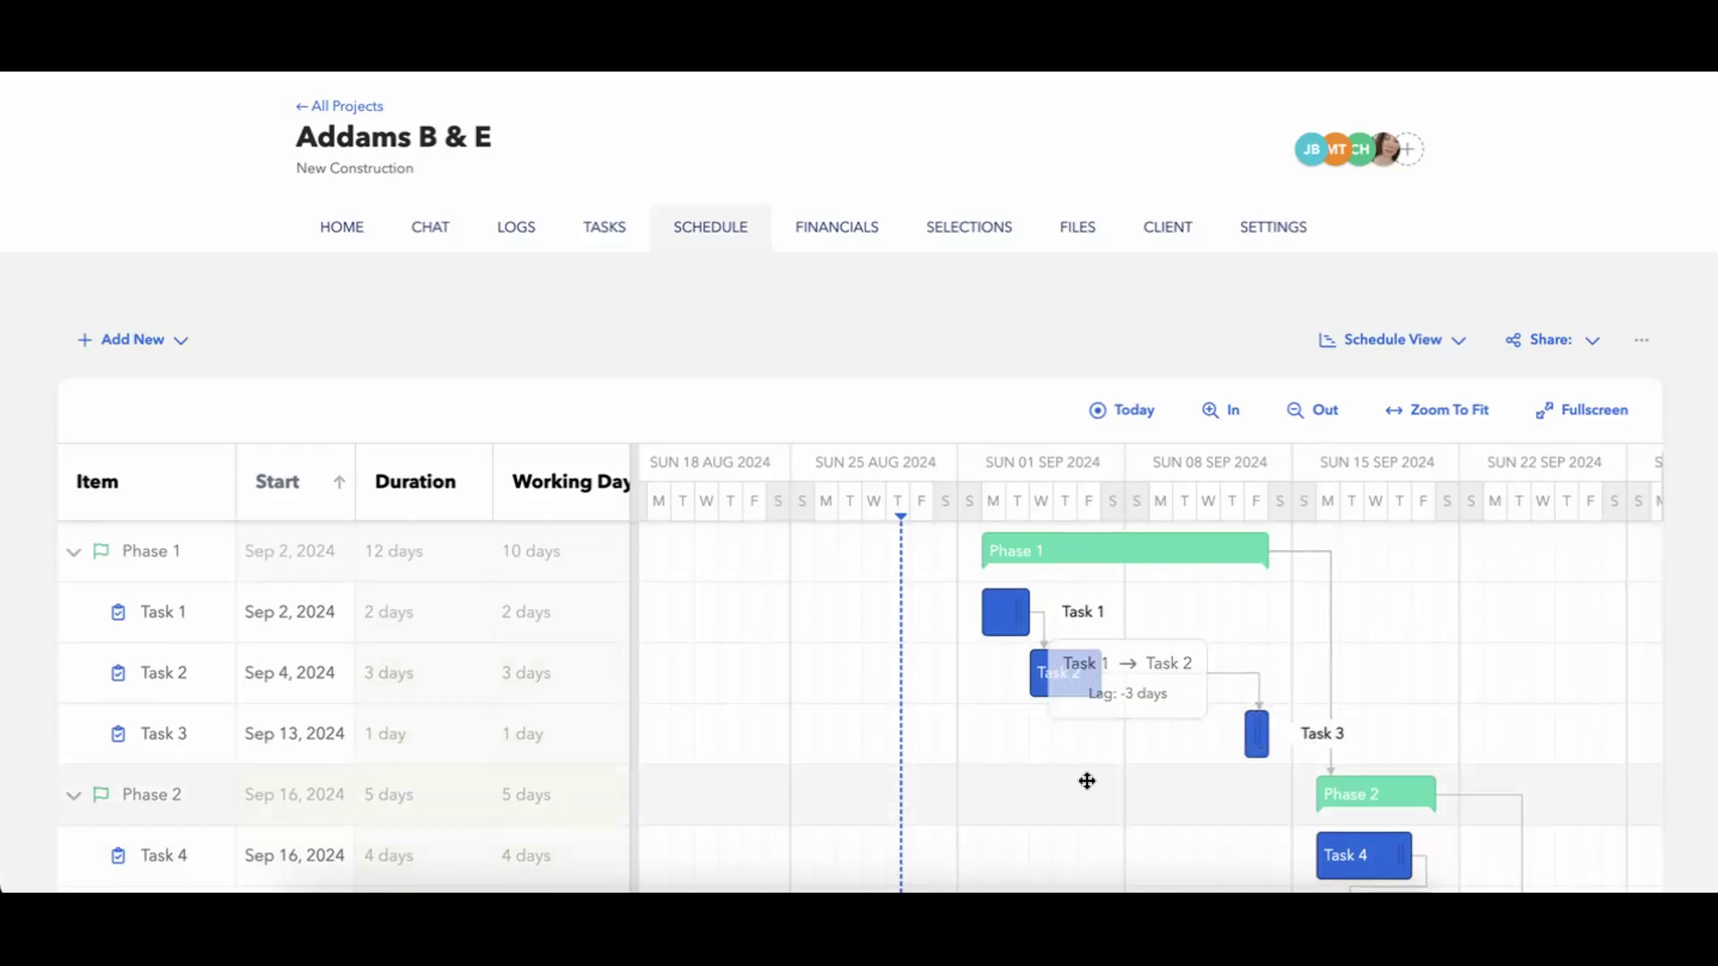
scroll(1189, 805, down, 3)
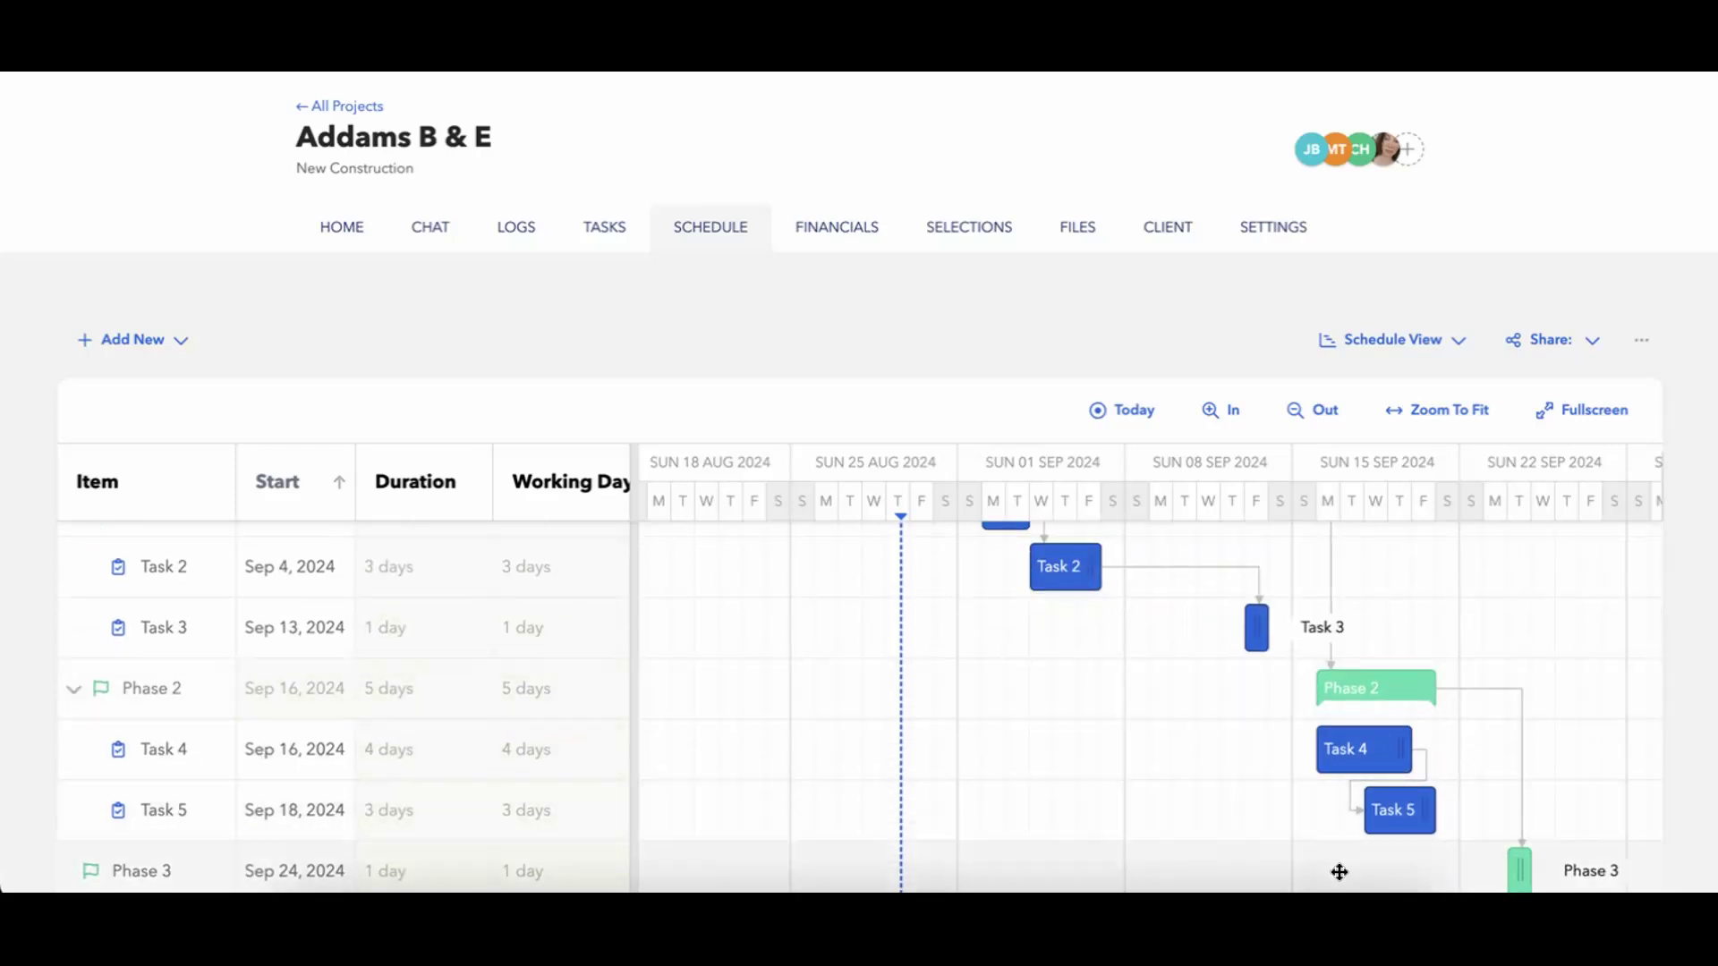
scroll(1154, 729, up, 1)
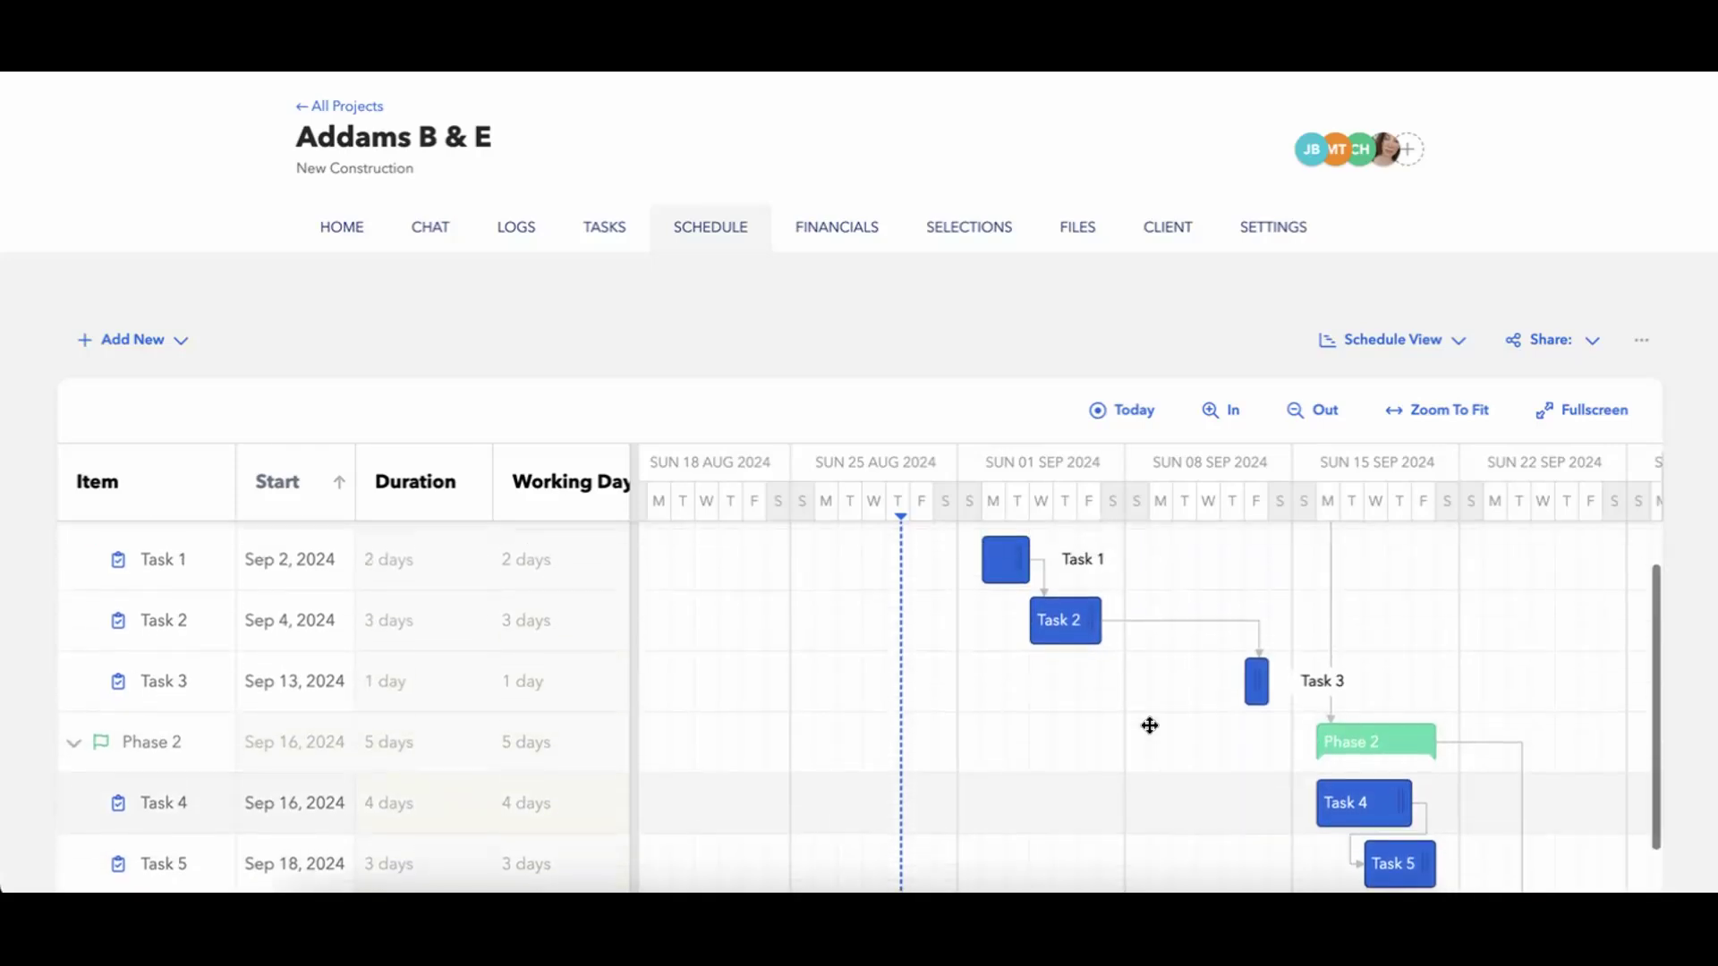
scroll(1148, 722, up, 1)
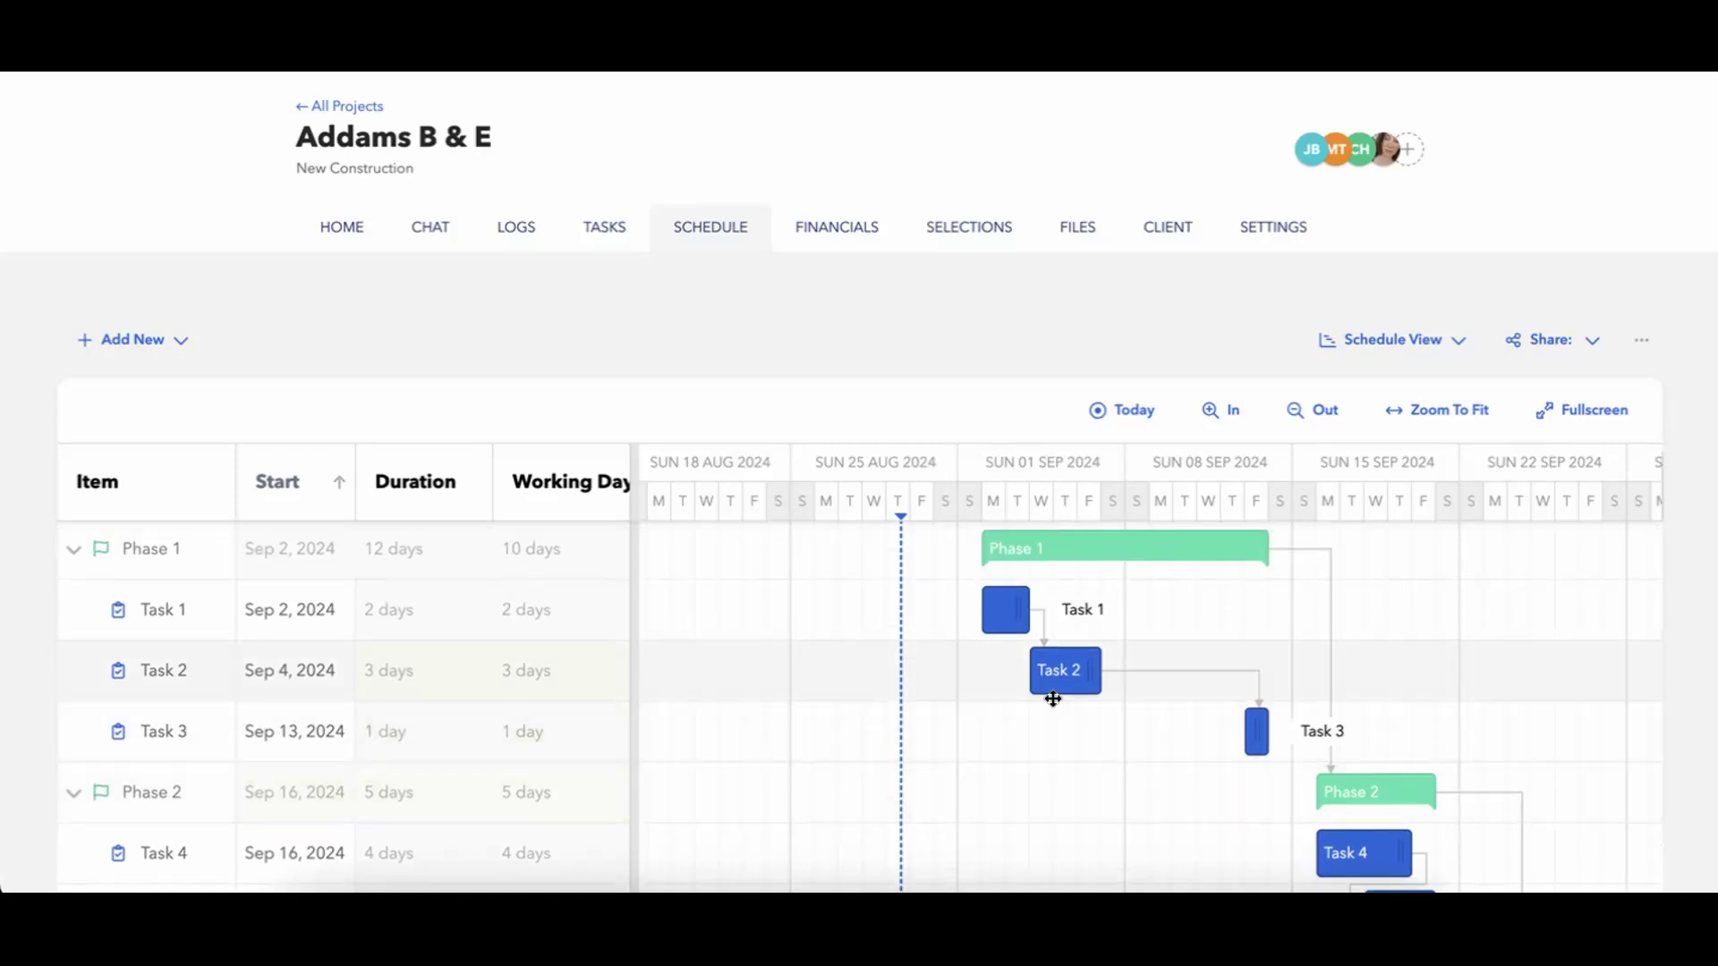
Move Task 2 to start on Sep 2 and auto-schedule all of its successors.
mouse_move(1076, 681)
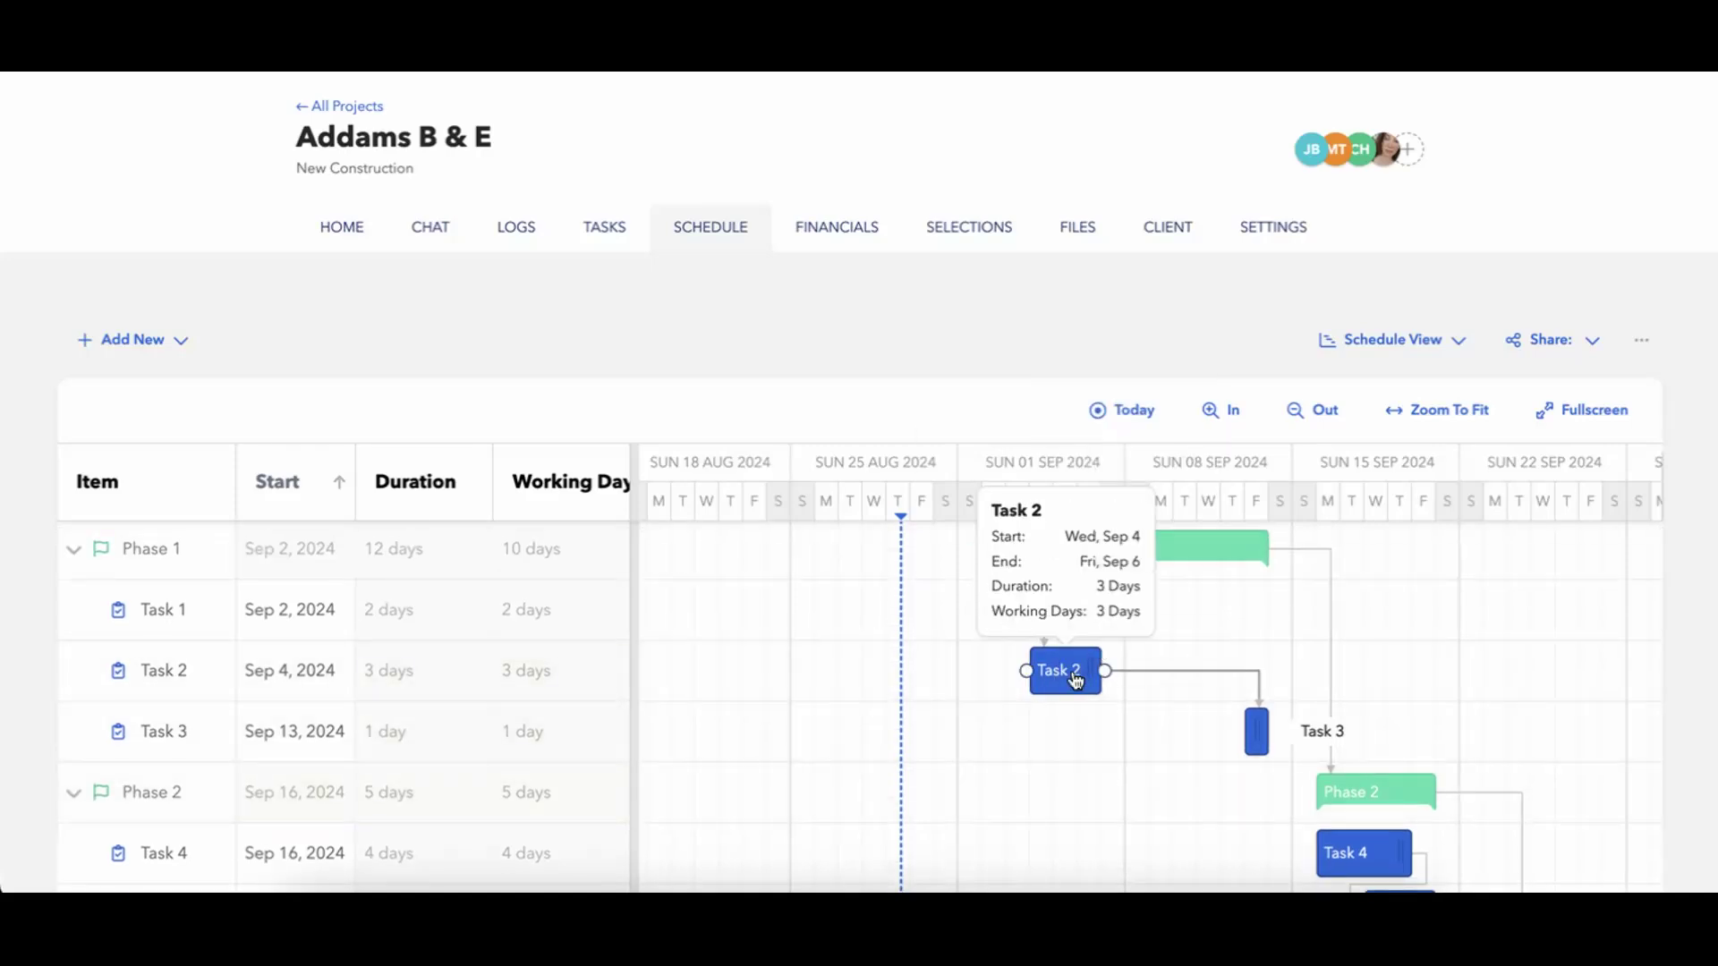
drag(1076, 681, 1028, 678)
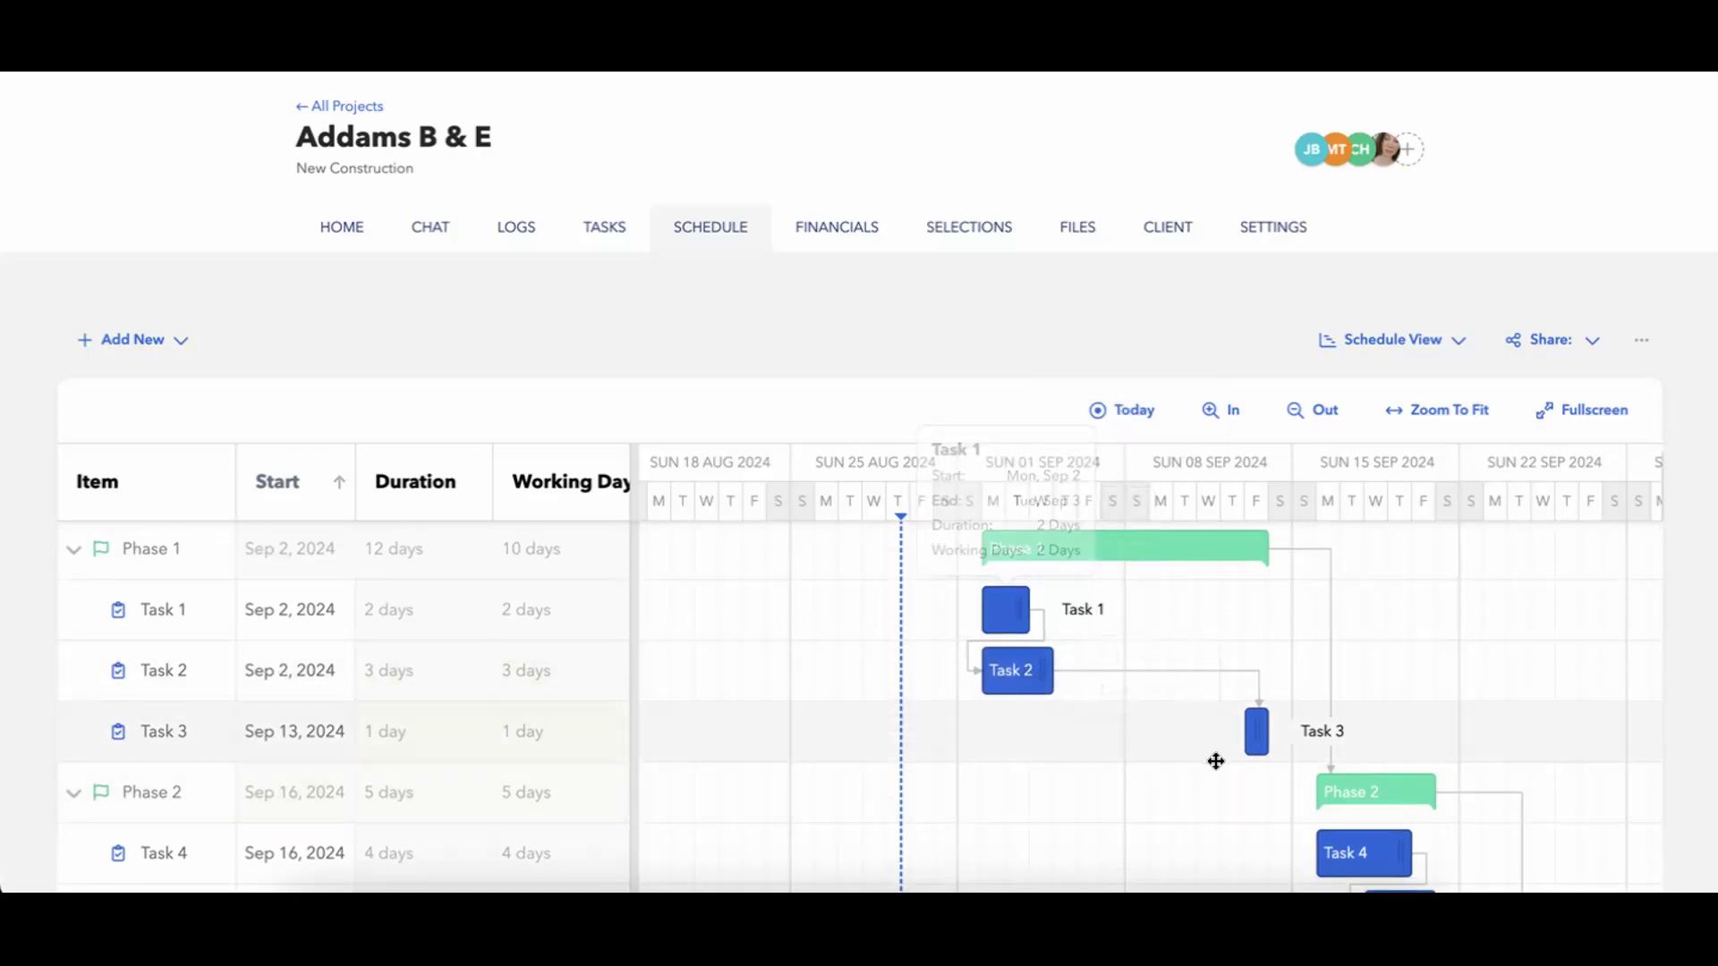
scroll(993, 679, down, 1)
right_click(1000, 666)
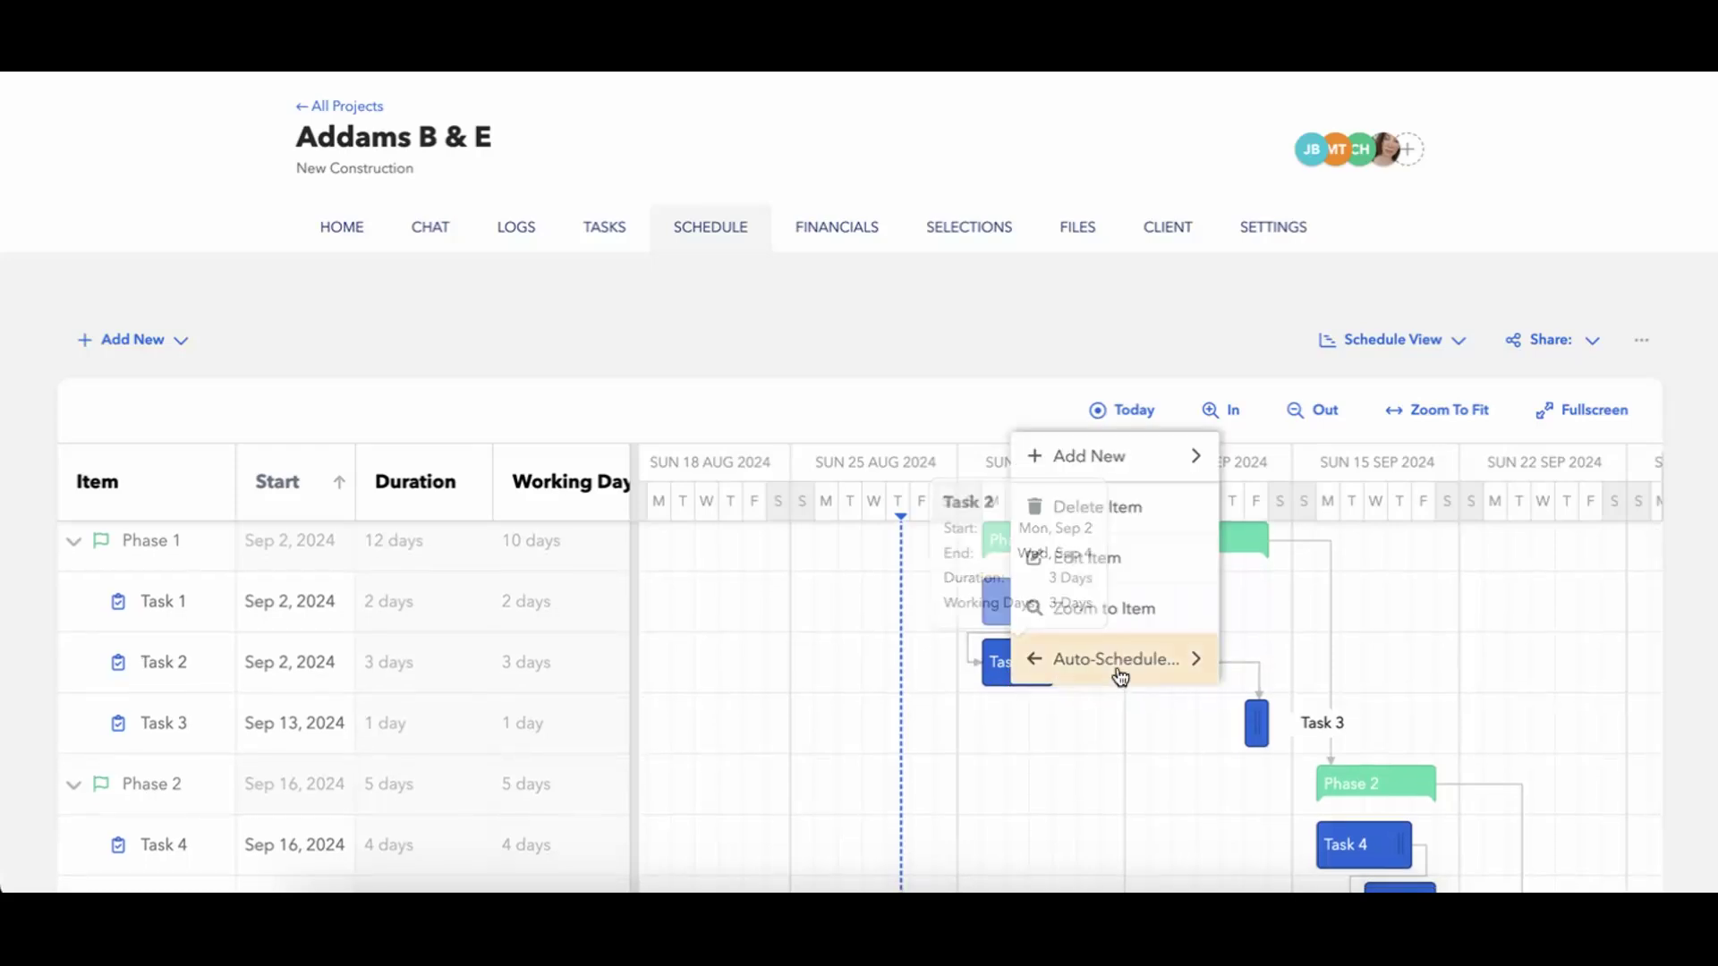
mouse_move(1101, 663)
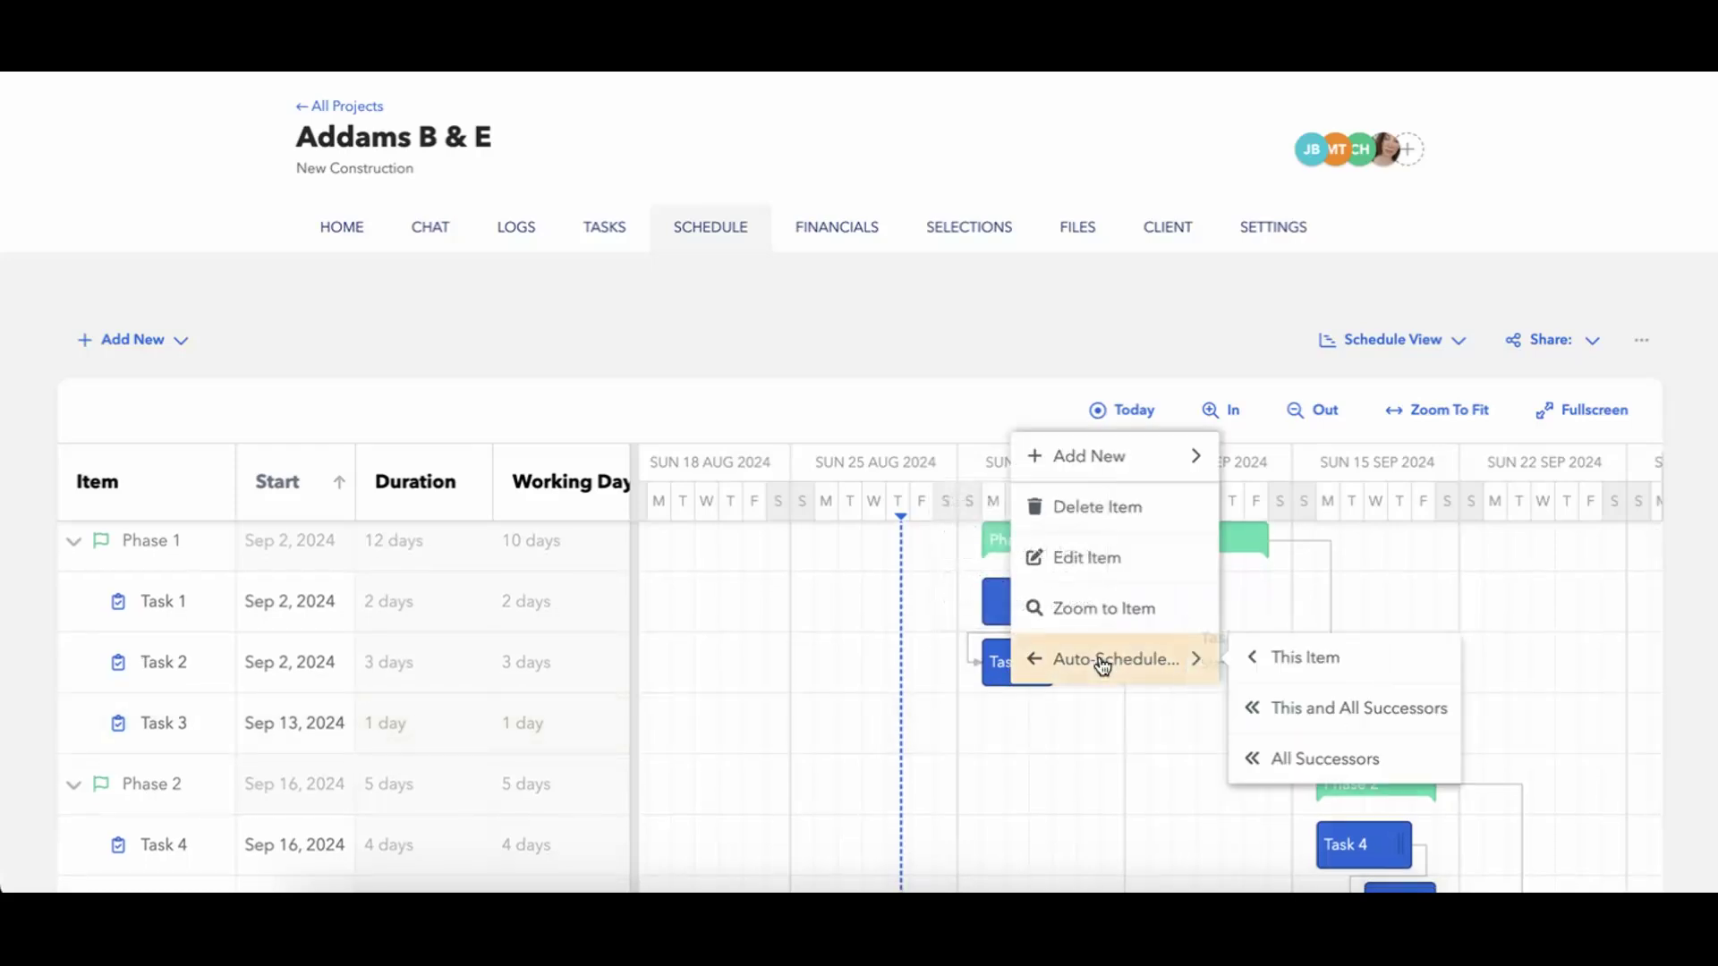
click(1255, 754)
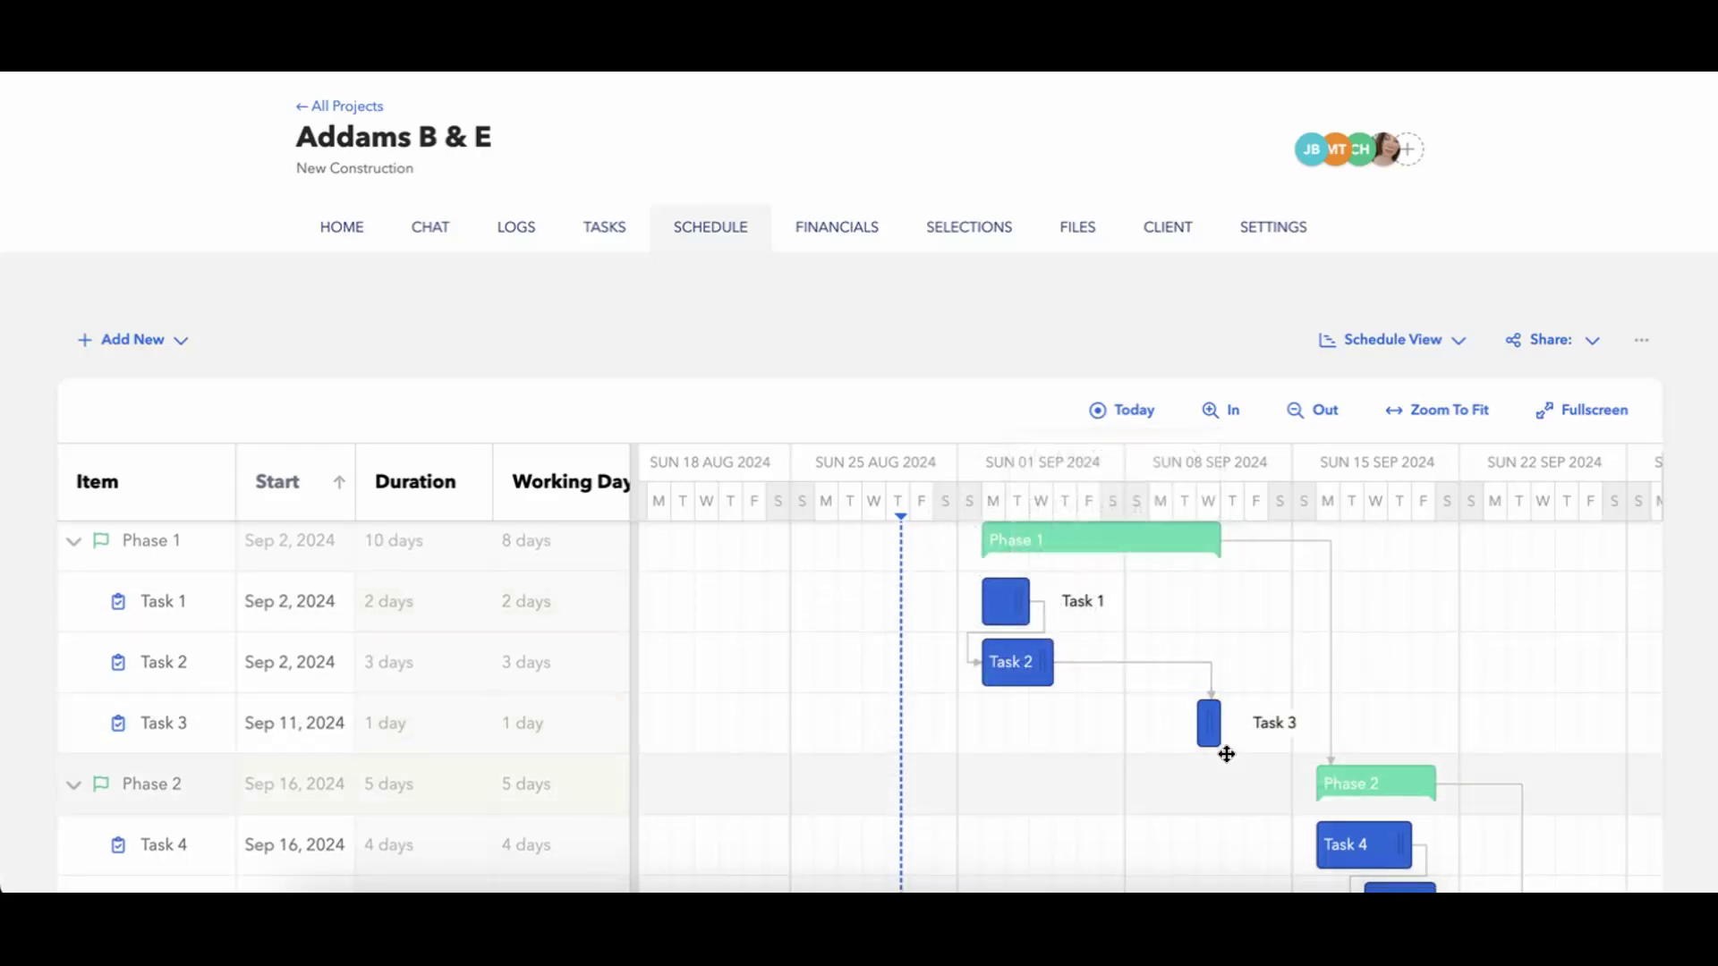
Look at the Auto-Schedule options for Task 2 without applying one and check the link from Phase 1 to Phase 2.
right_click(1007, 666)
mouse_move(1065, 658)
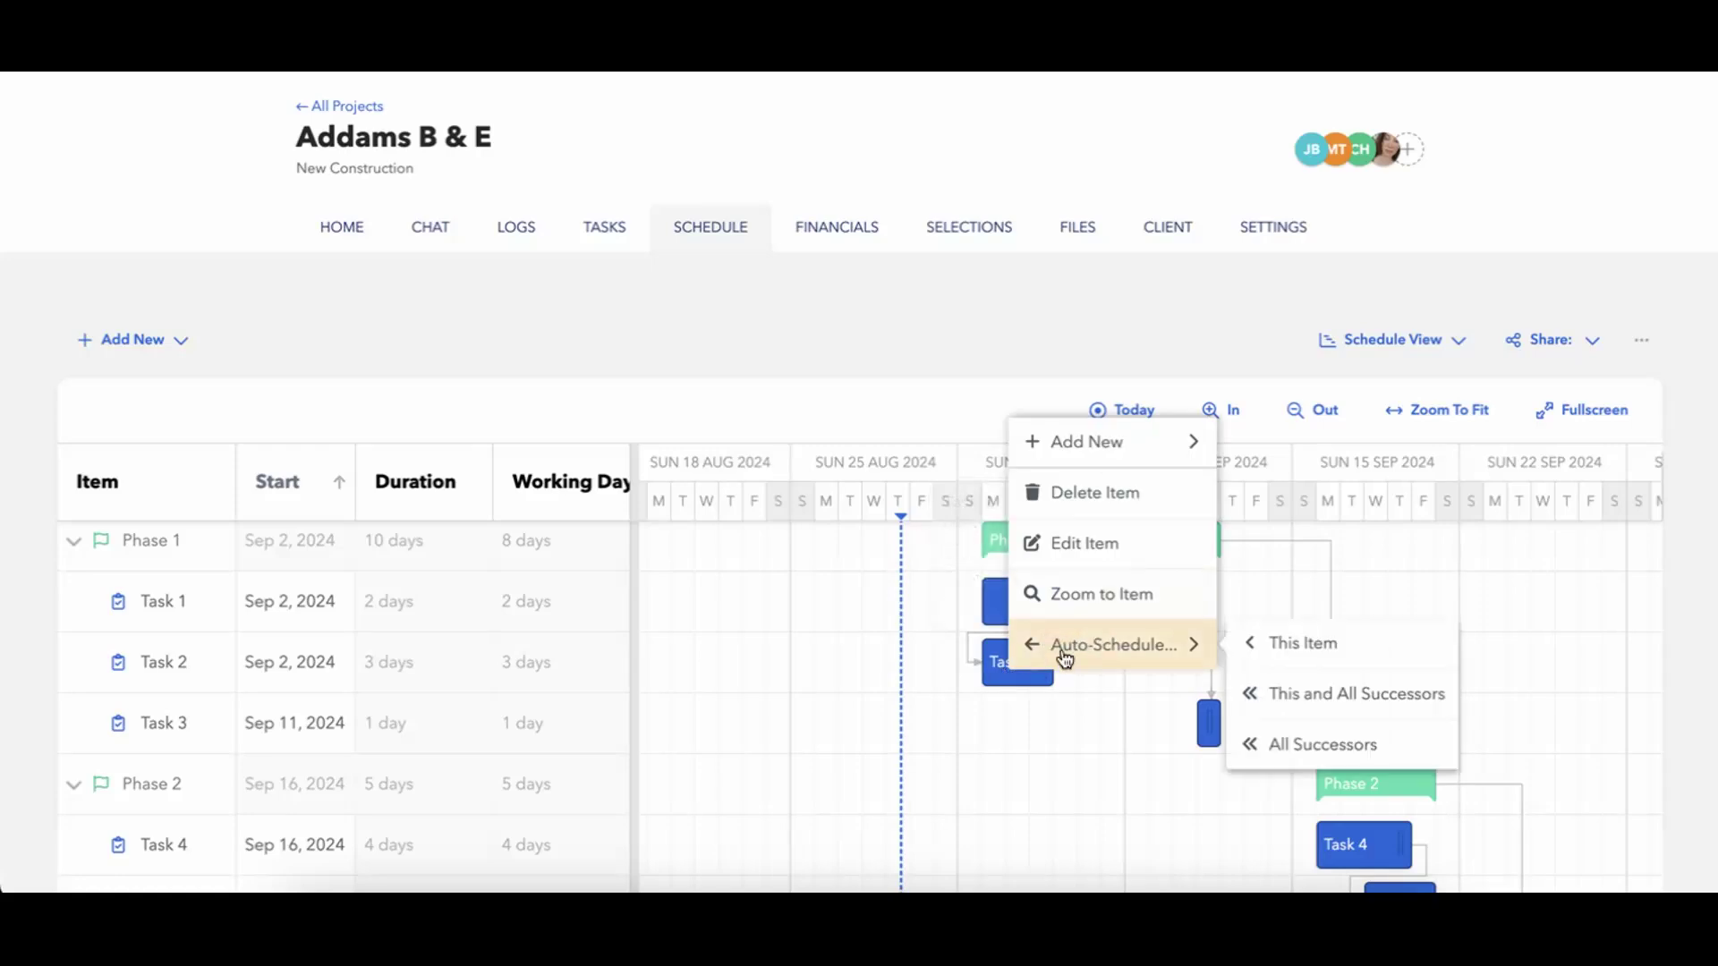
click(1110, 752)
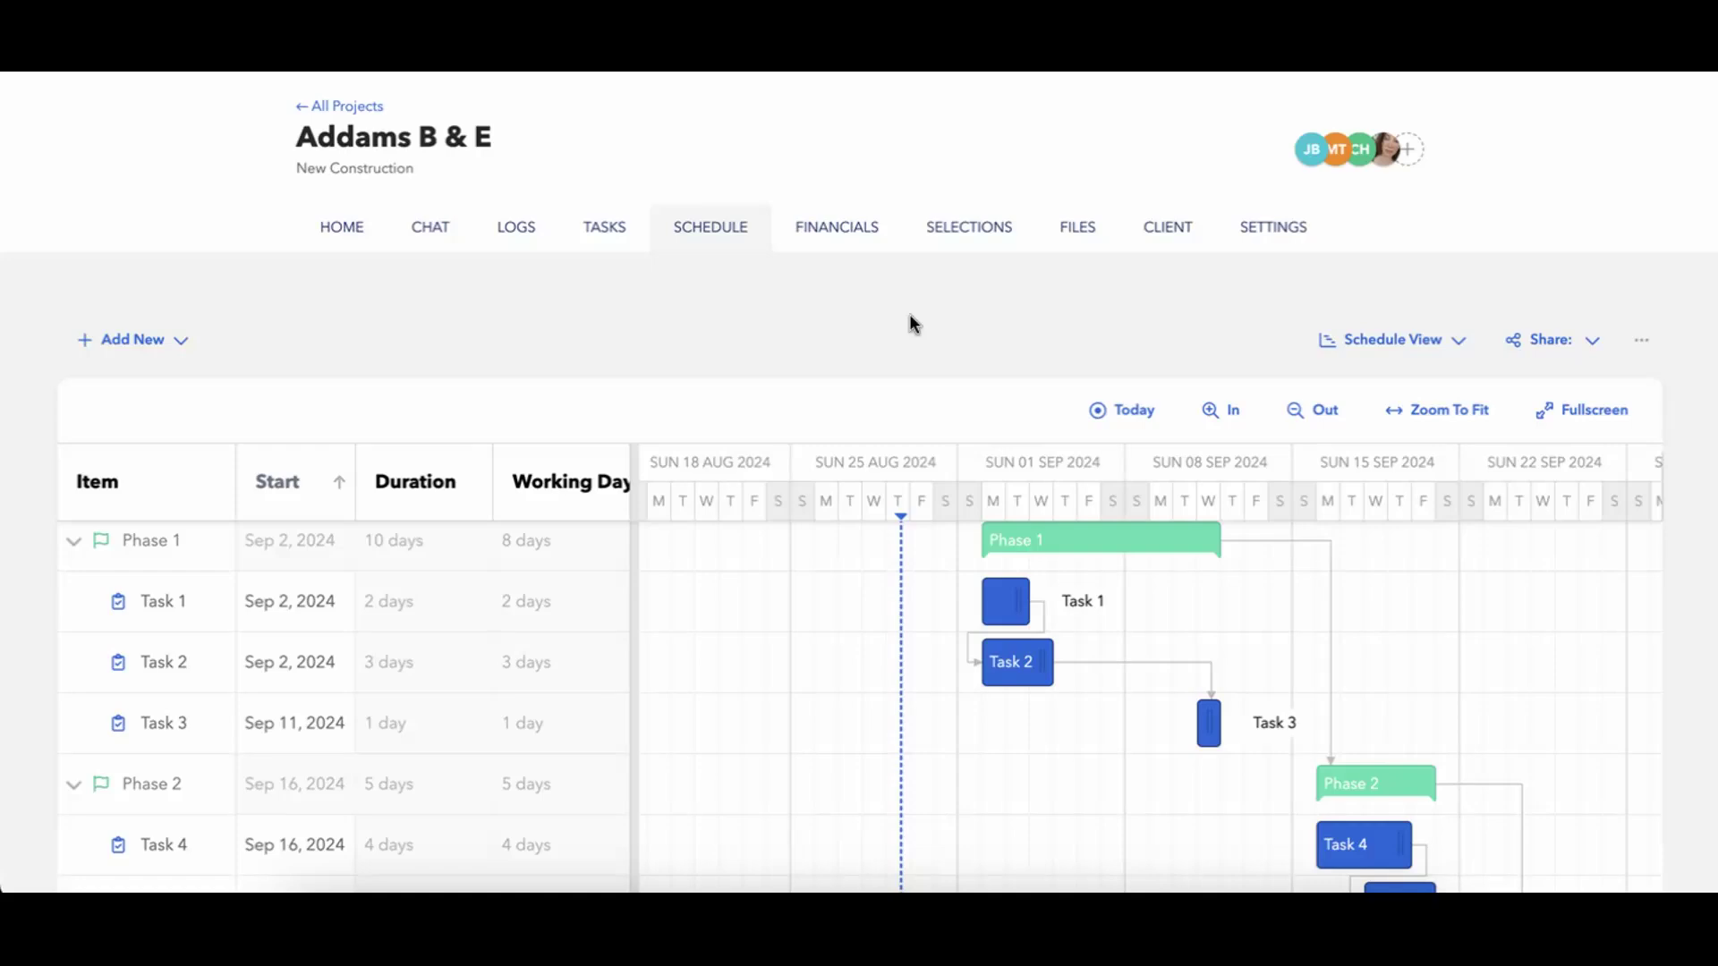
scroll(910, 315, up, 1)
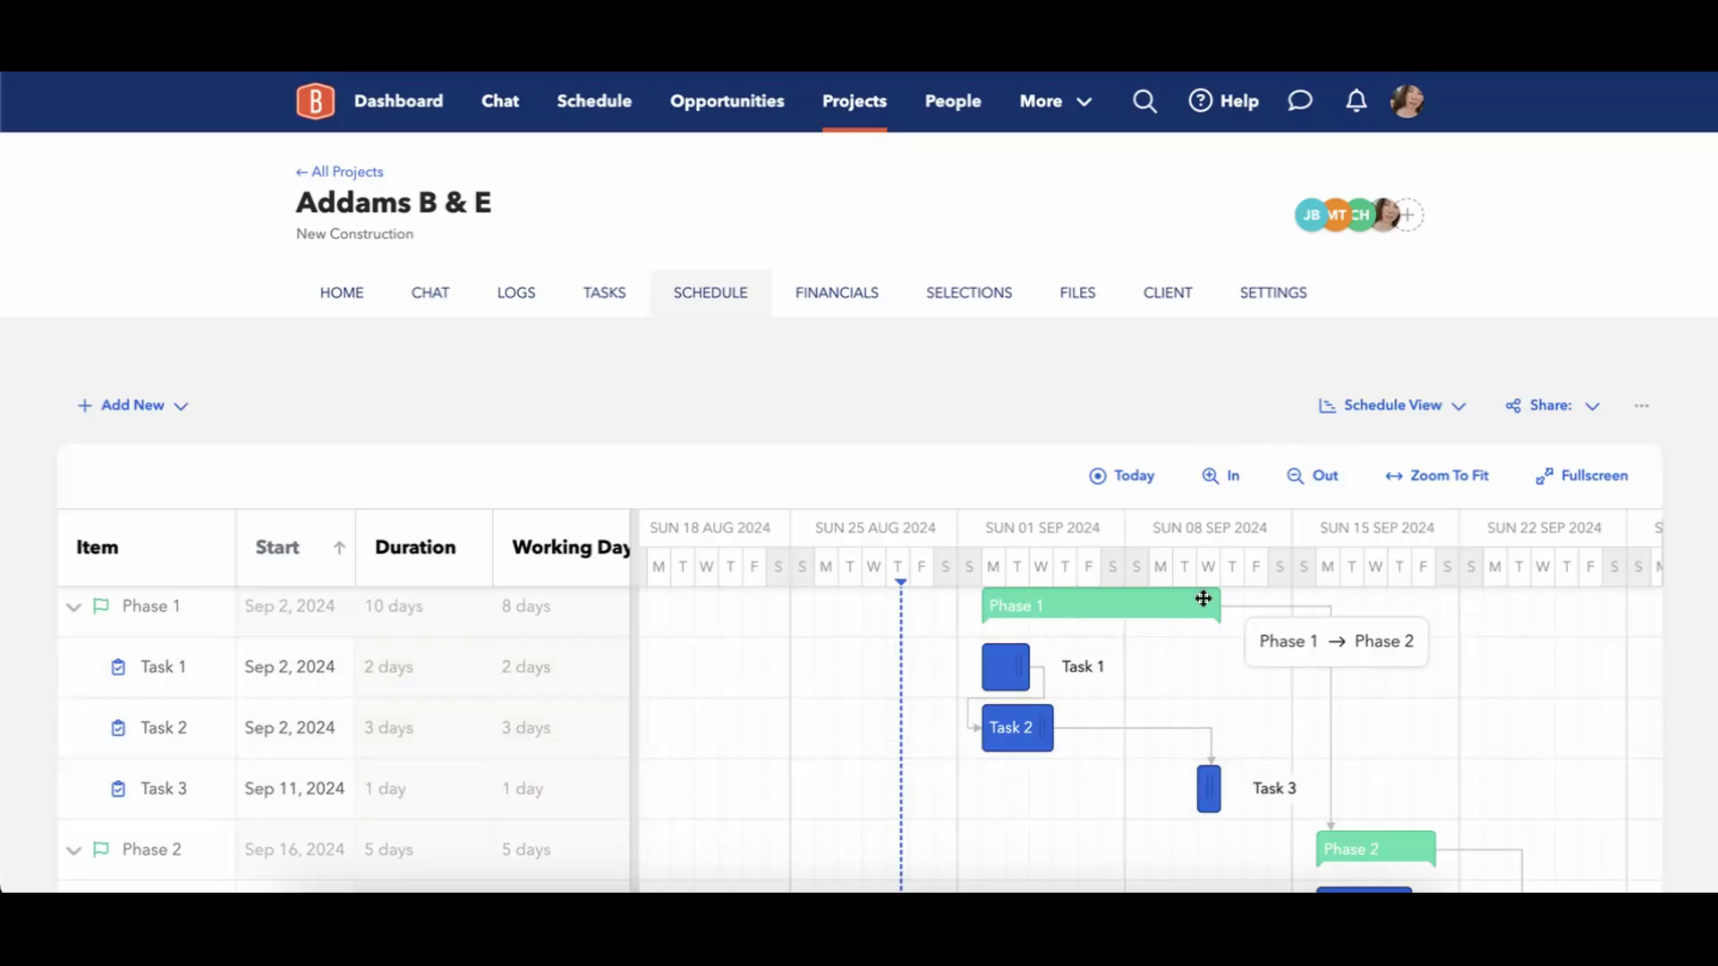
mouse_move(1171, 722)
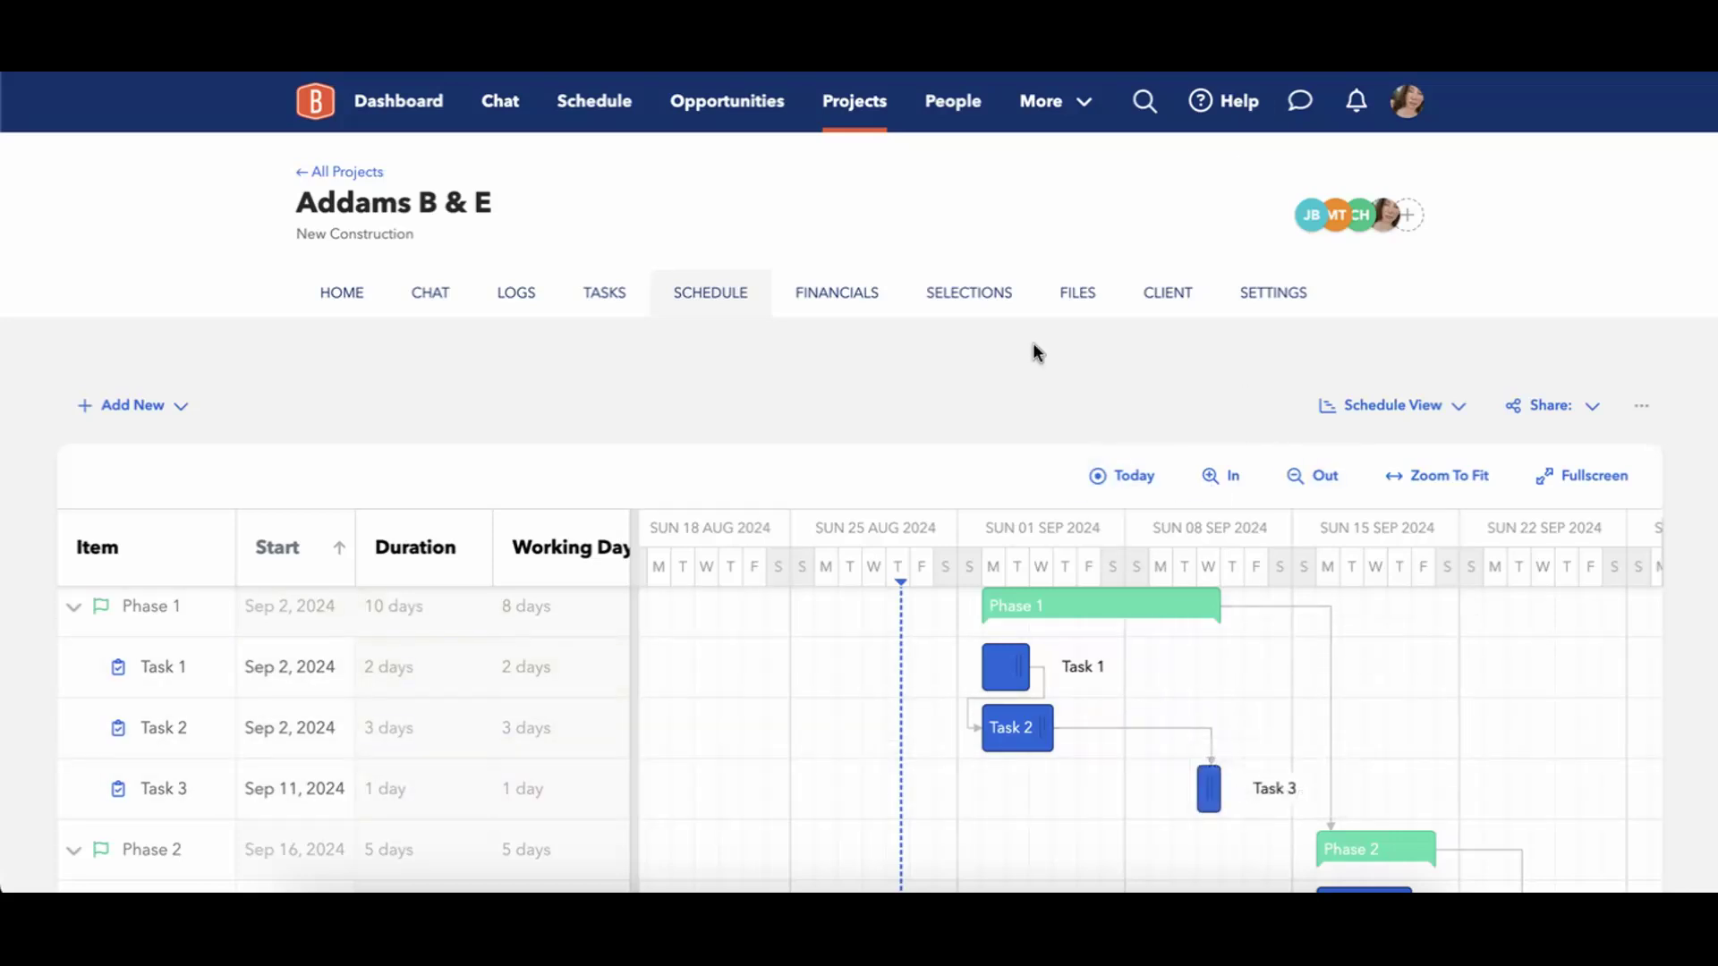